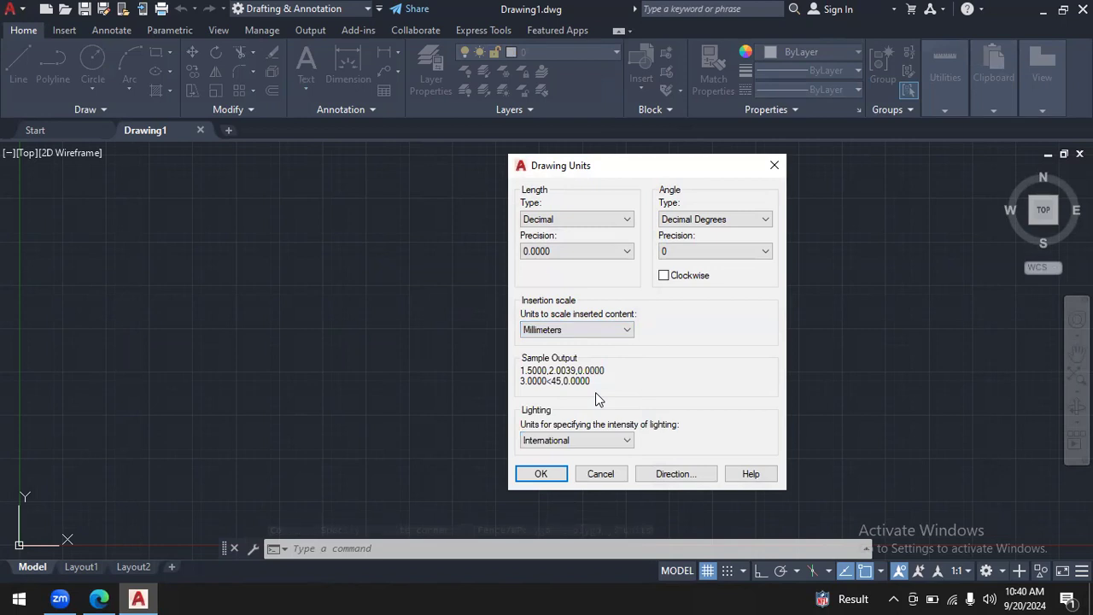
# - Accept the drawing units with decimal lengths and millimeters as the insertion scale
pyautogui.click(547, 472)
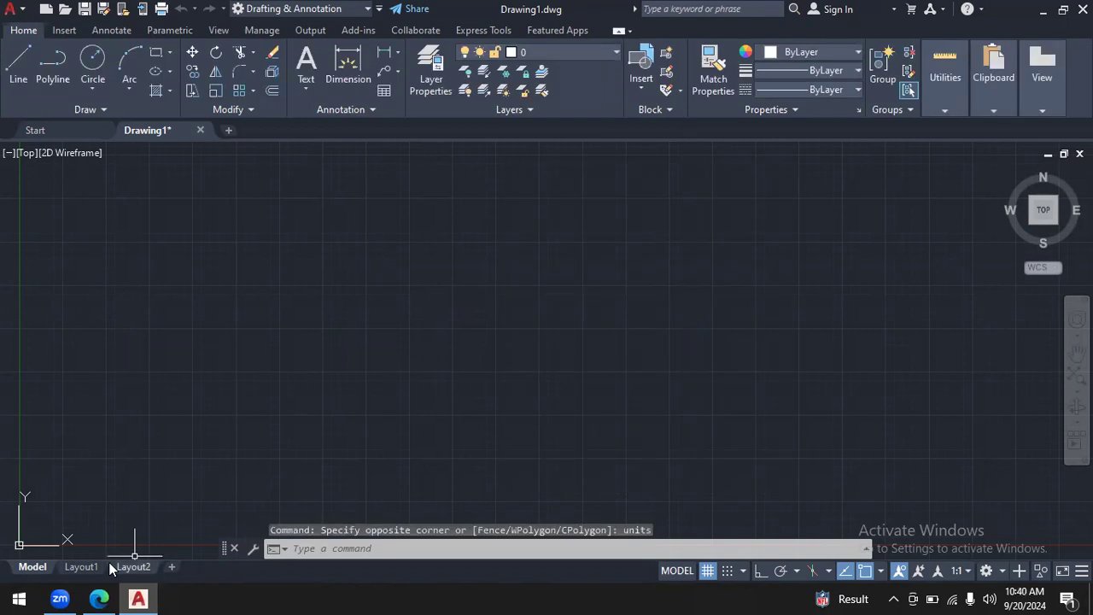
# - Switch to autocad.pdf in the browser and annotate the slot's centre with a hand-drawn arrow and the coordinates (0,0)
pyautogui.click(99, 598)
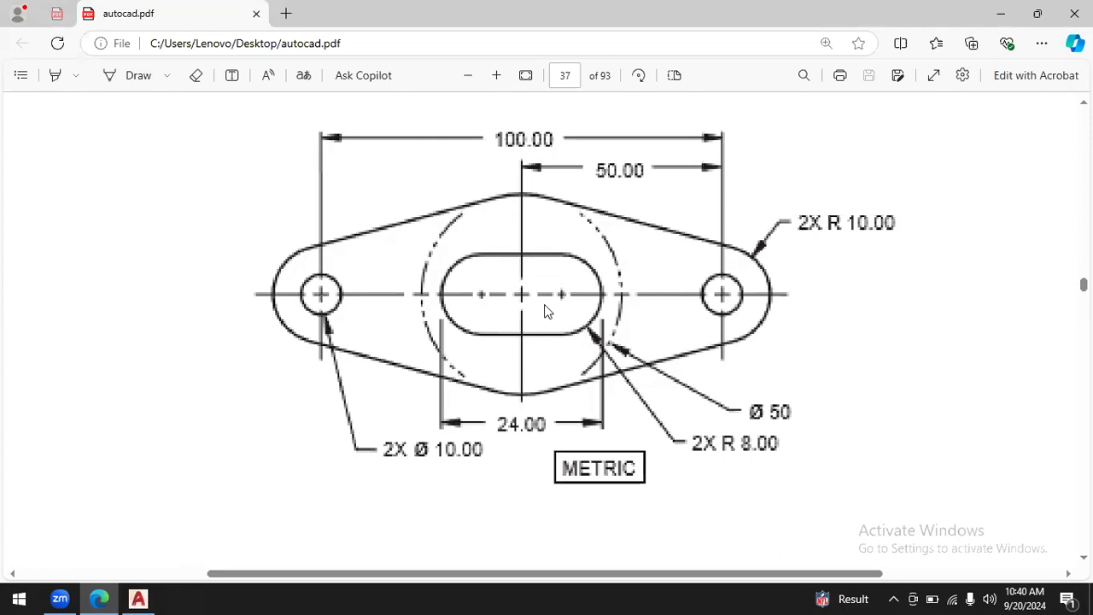
pyautogui.click(133, 75)
pyautogui.moveTo(522, 292)
pyautogui.mouseDown()
pyautogui.moveTo(301, 224)
pyautogui.moveTo(216, 237)
pyautogui.moveTo(246, 247)
pyautogui.mouseUp()
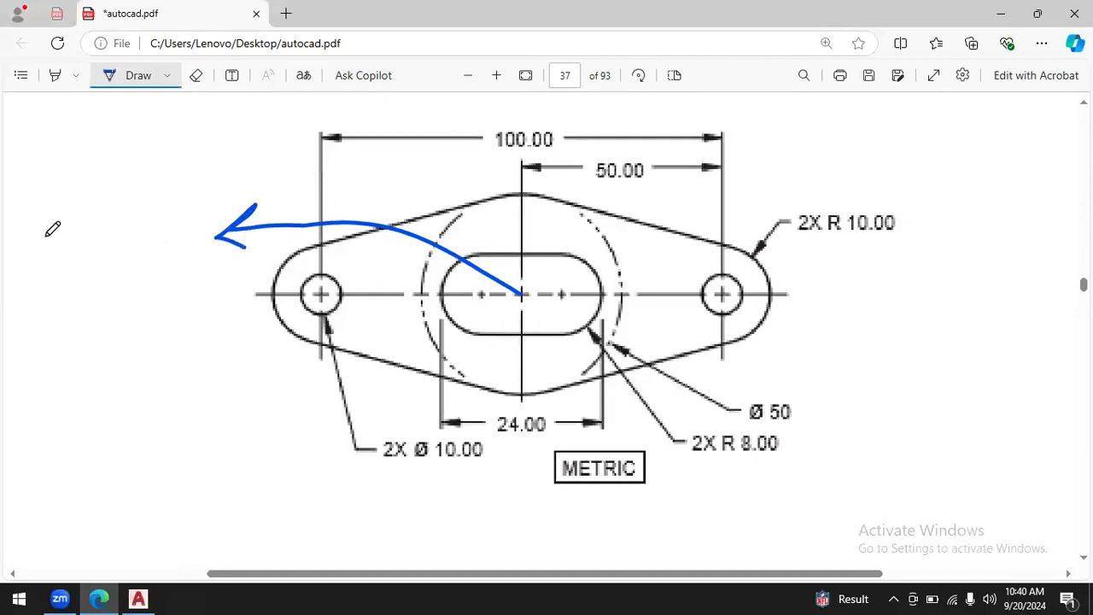
pyautogui.moveTo(49, 231); pyautogui.dragTo(52, 316)
pyautogui.moveTo(68, 245)
pyautogui.mouseDown()
pyautogui.moveTo(56, 267)
pyautogui.moveTo(91, 293)
pyautogui.mouseUp()
pyautogui.moveTo(126, 222)
pyautogui.mouseDown()
pyautogui.moveTo(135, 263)
pyautogui.moveTo(113, 245)
pyautogui.mouseUp()
pyautogui.moveTo(136, 192)
pyautogui.mouseDown()
pyautogui.moveTo(191, 241)
pyautogui.moveTo(189, 264)
pyautogui.mouseUp()
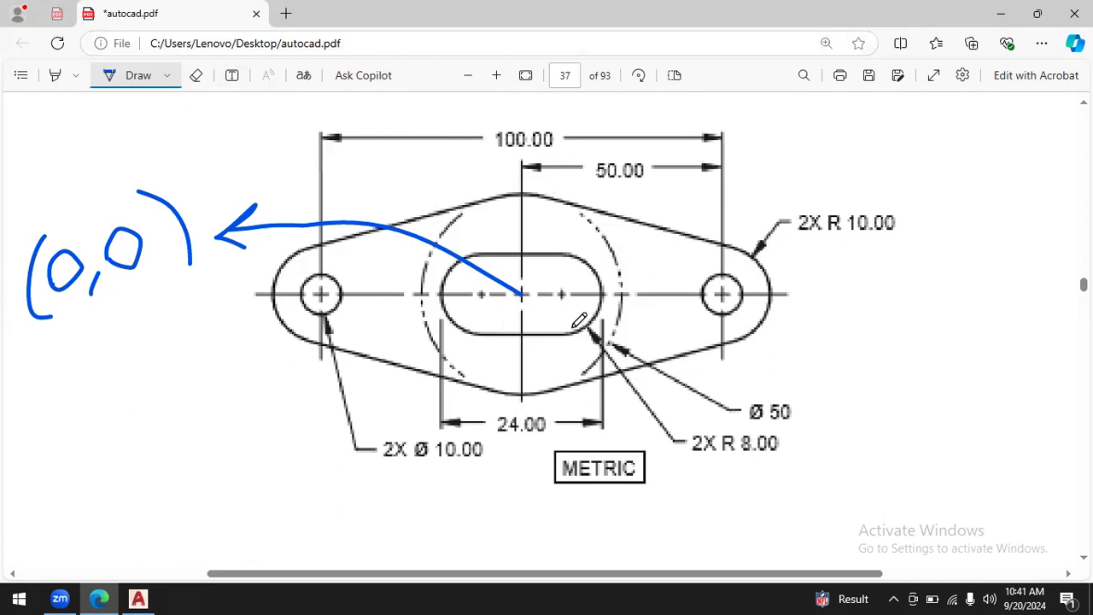
# - Draw a box around the Ø 50 dimension and trace the upper and lower centre arcs of the outline
pyautogui.moveTo(747, 387)
pyautogui.mouseDown()
pyautogui.moveTo(824, 415)
pyautogui.moveTo(736, 432)
pyautogui.moveTo(740, 388)
pyautogui.mouseUp()
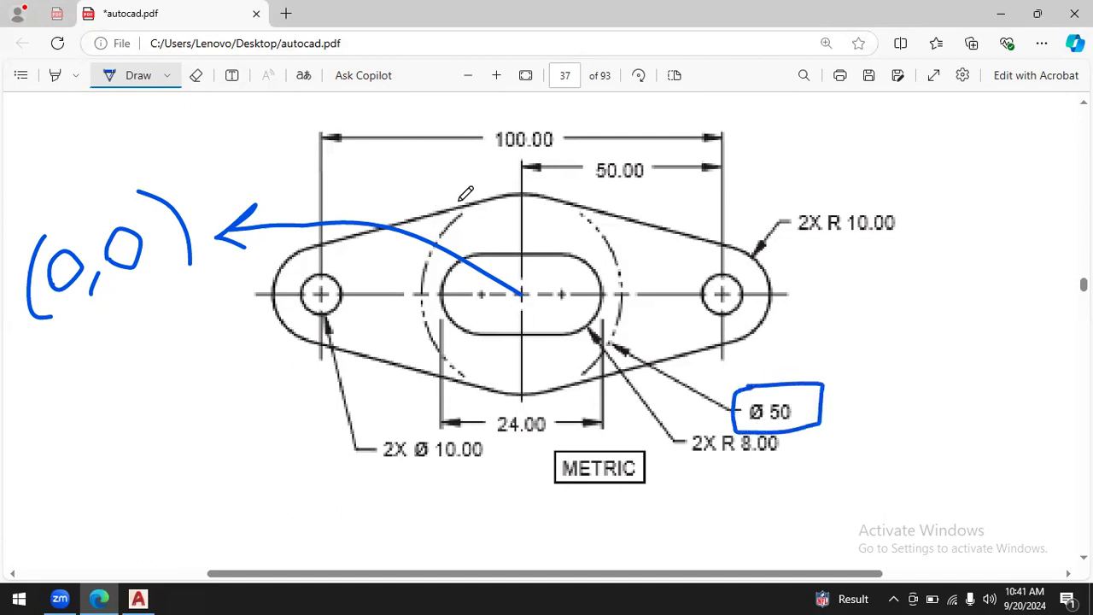
pyautogui.moveTo(468, 205)
pyautogui.mouseDown()
pyautogui.moveTo(523, 195)
pyautogui.moveTo(570, 203)
pyautogui.mouseUp()
pyautogui.moveTo(462, 383)
pyautogui.mouseDown()
pyautogui.moveTo(534, 393)
pyautogui.moveTo(585, 381)
pyautogui.mouseUp()
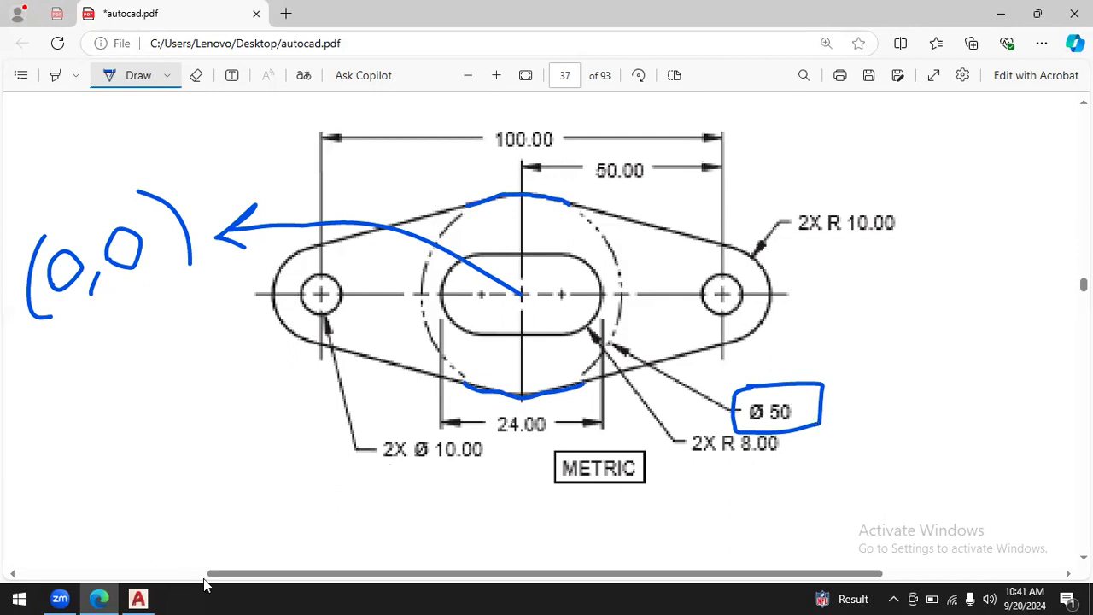
# - Switch to AutoCAD and draw a centre-diameter circle at 0,0 with a diameter of 50
pyautogui.click(138, 598)
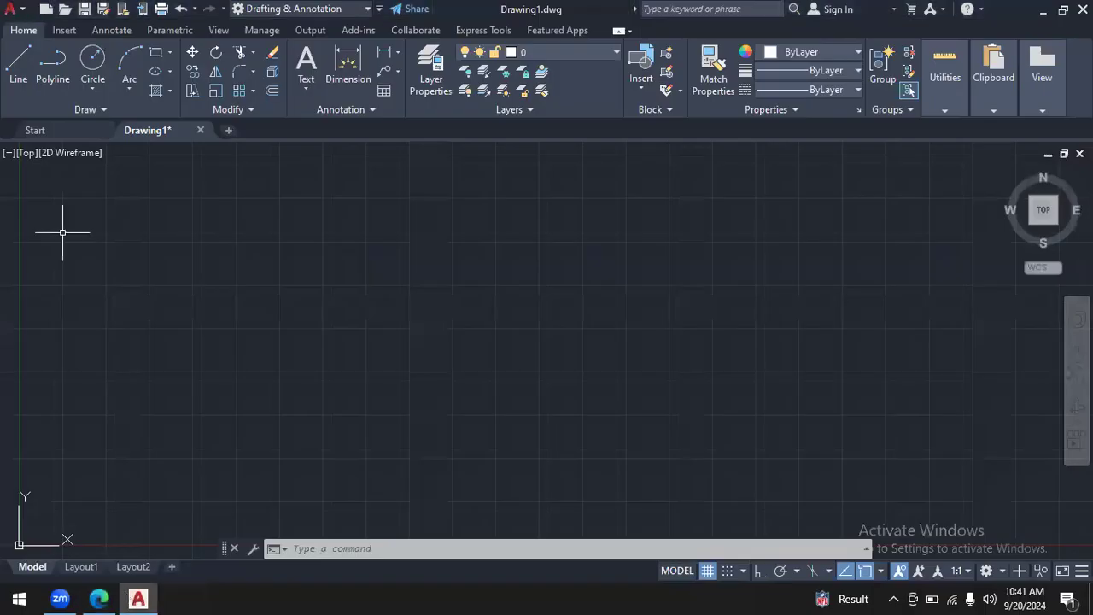
pyautogui.click(89, 89)
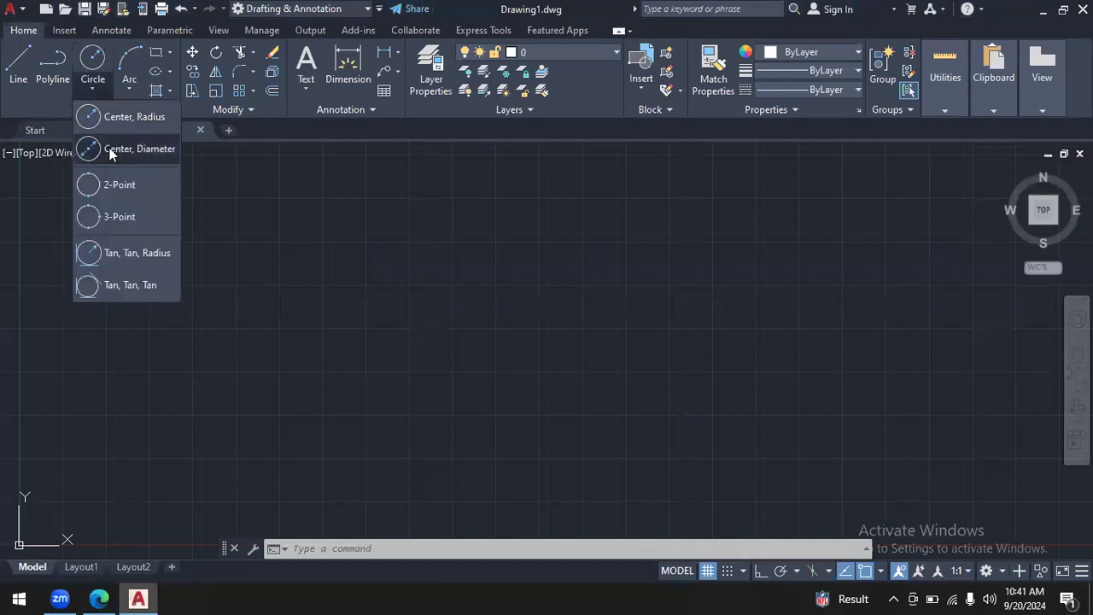
pyautogui.click(111, 150)
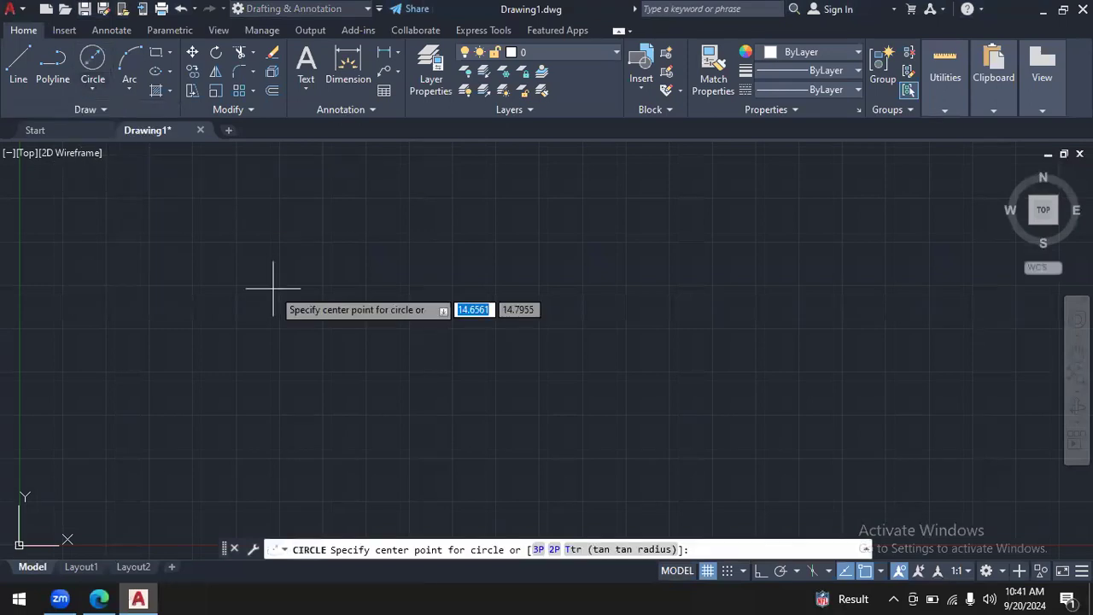
pyautogui.press('Tab')
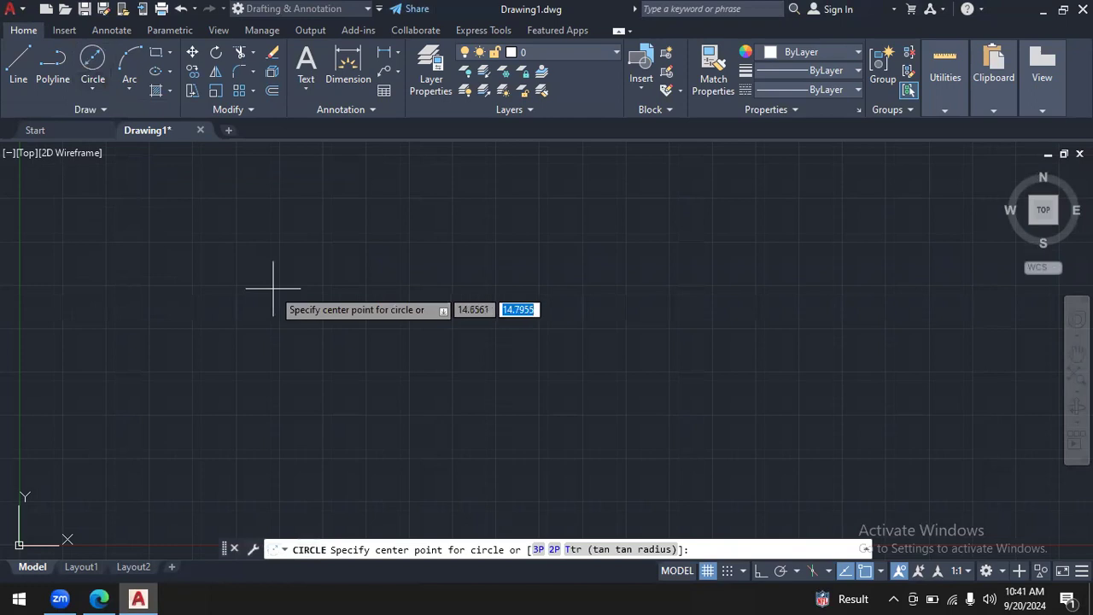
pyautogui.press('Escape')
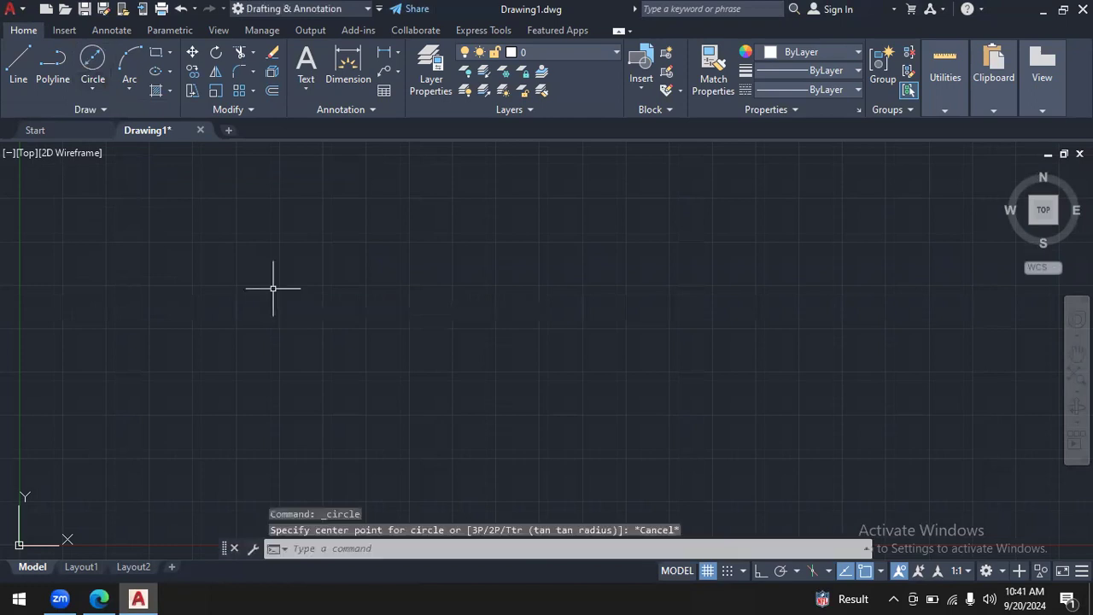
pyautogui.click(99, 73)
pyautogui.write('0')
pyautogui.press('Tab')
pyautogui.write('0')
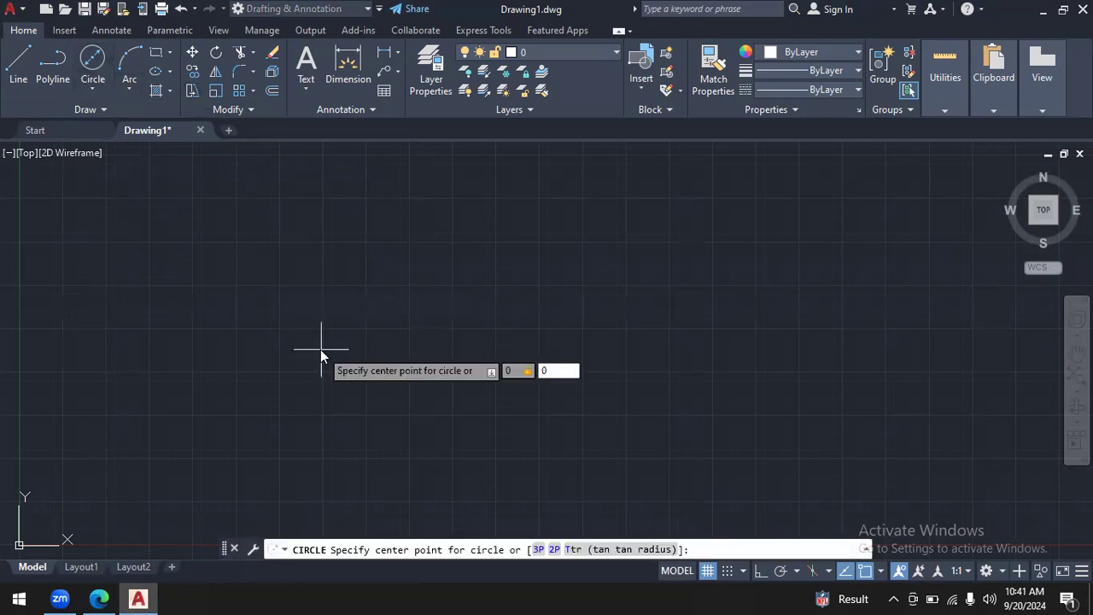
pyautogui.press('Return')
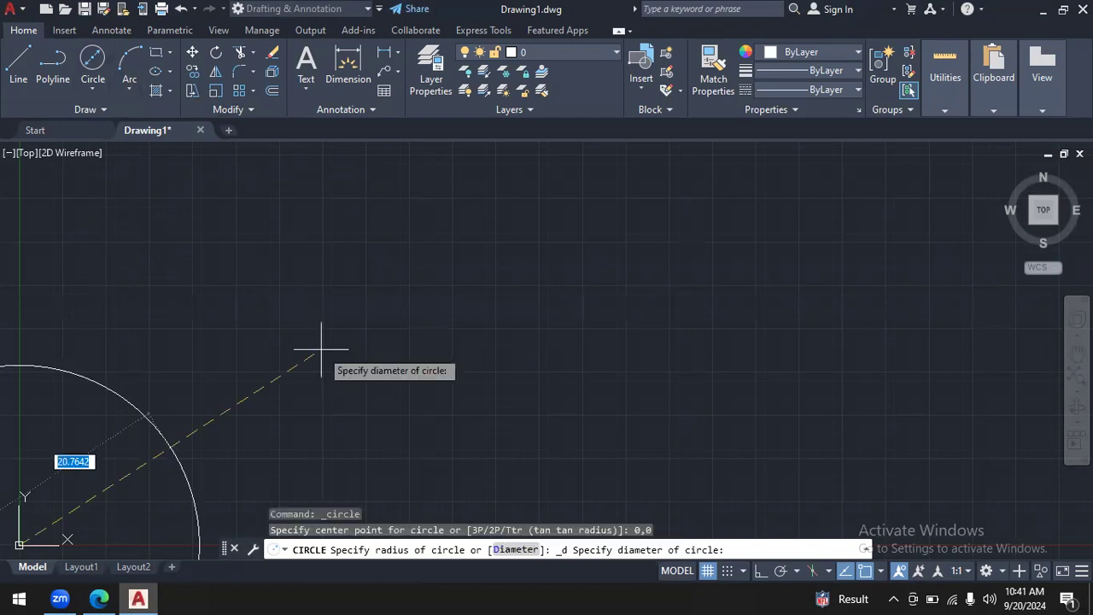
pyautogui.click(103, 598)
pyautogui.click(144, 596)
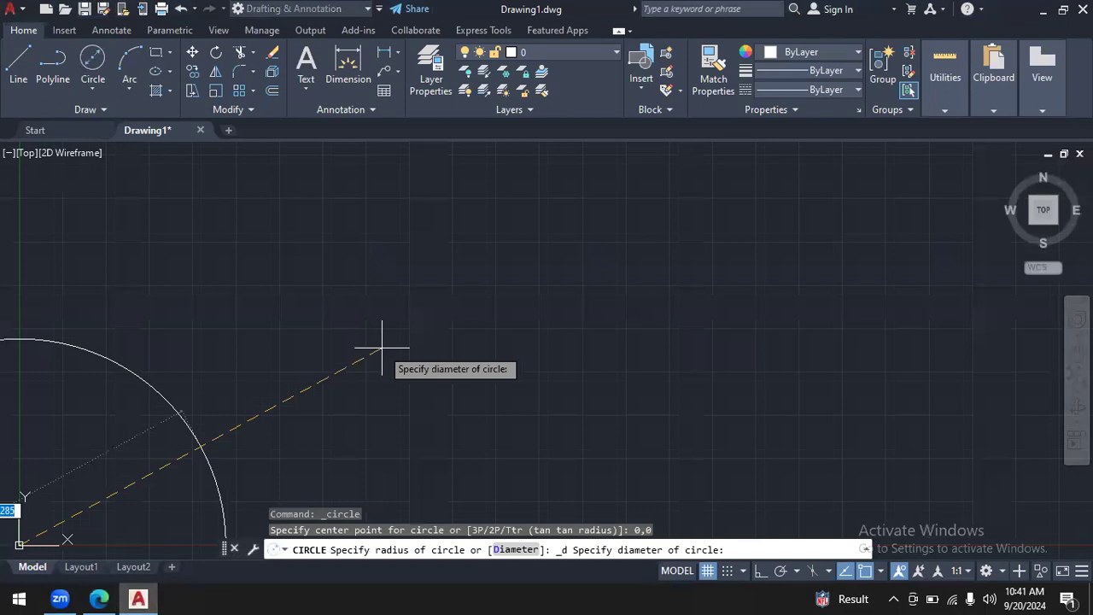
pyautogui.write('50')
pyautogui.press('Return')
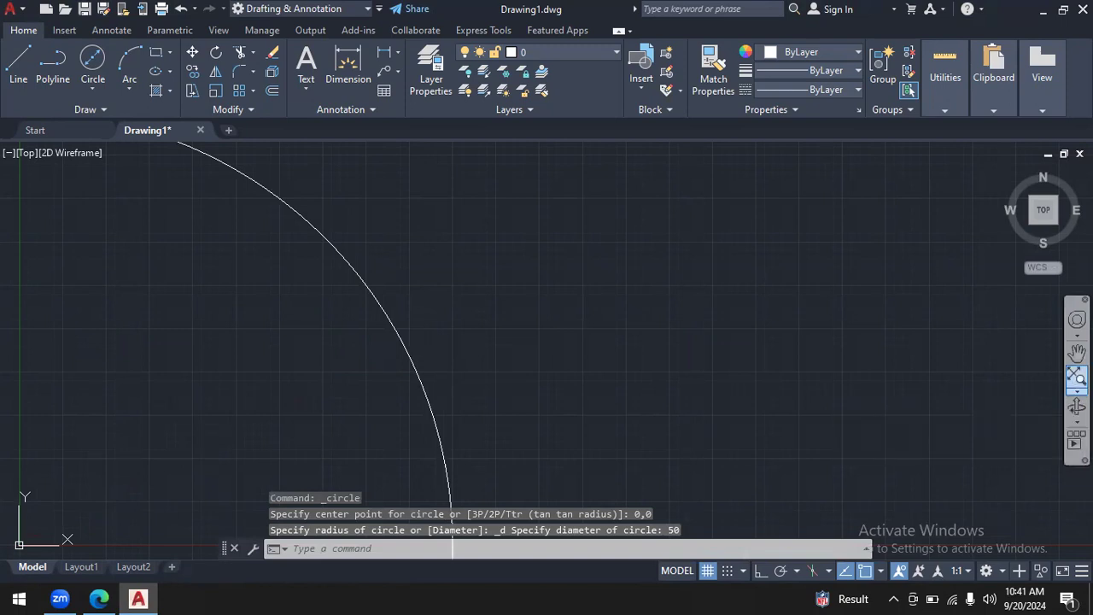
# - Fit the whole circle in the view, zoom out one level and pan to leave room around it
pyautogui.click(1077, 376)
pyautogui.click(1077, 390)
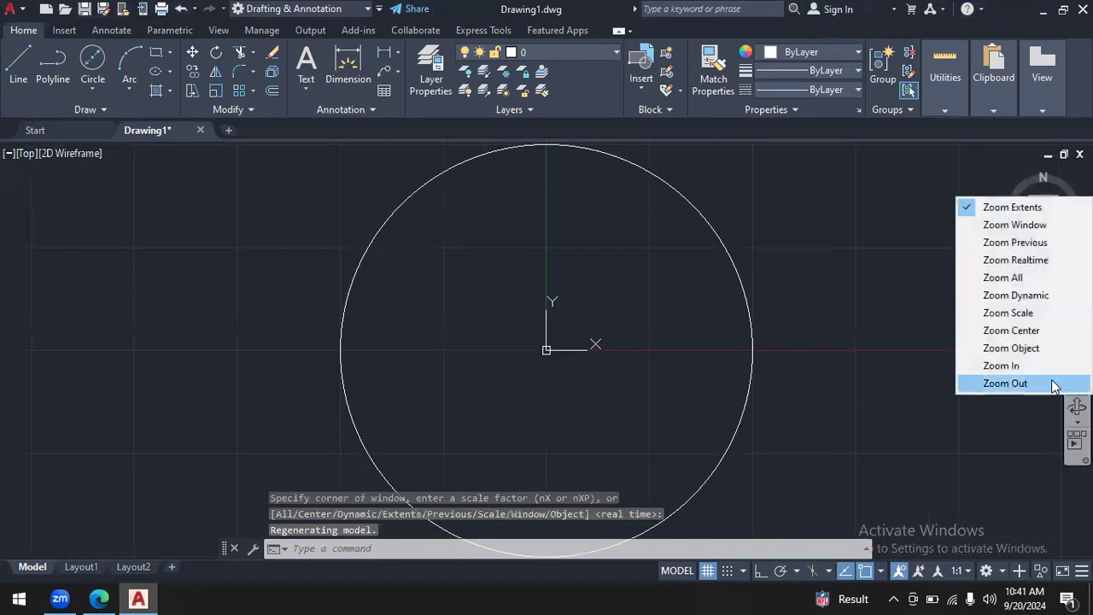
pyautogui.click(1051, 384)
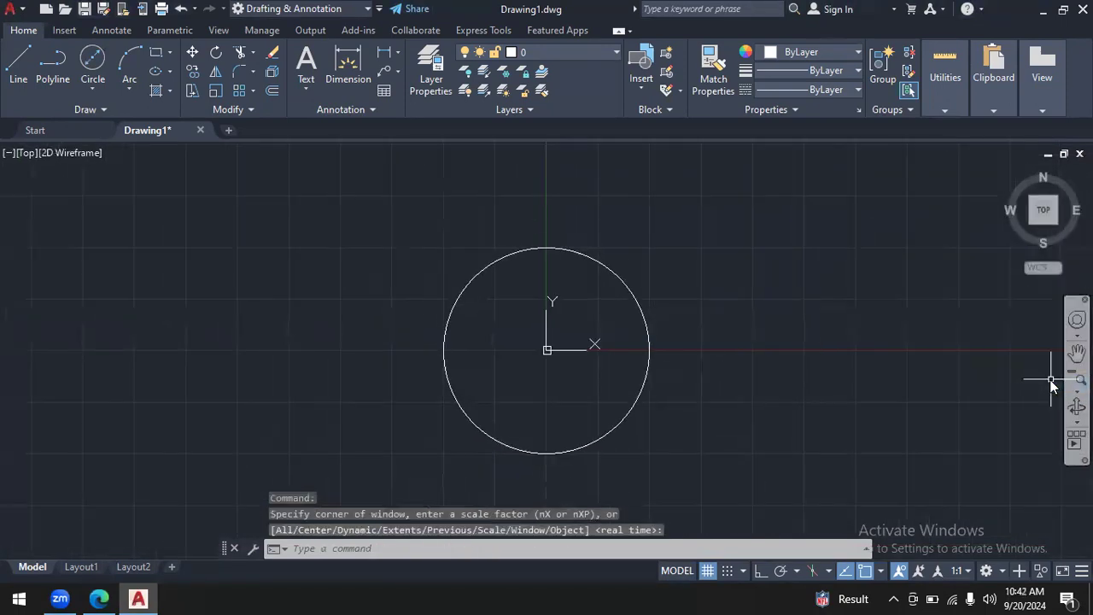
pyautogui.click(1077, 351)
pyautogui.moveTo(907, 376); pyautogui.dragTo(891, 342)
pyautogui.press('Escape')
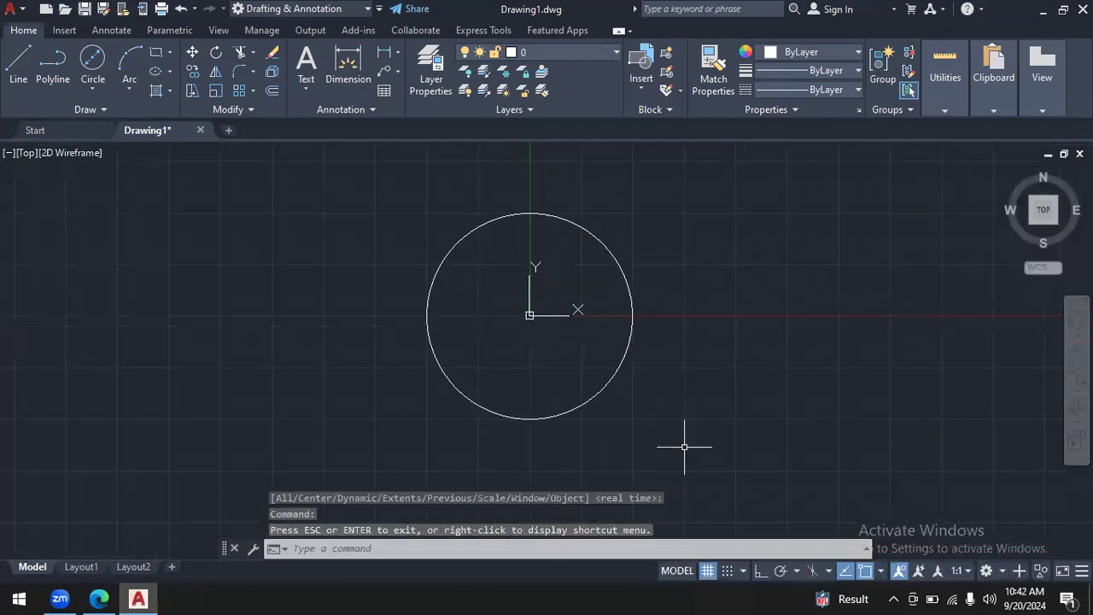
# - Switch to the browser PDF and draw boxes around the 2X R 10.00 and 2X Ø 10.00 dimensions
pyautogui.click(100, 599)
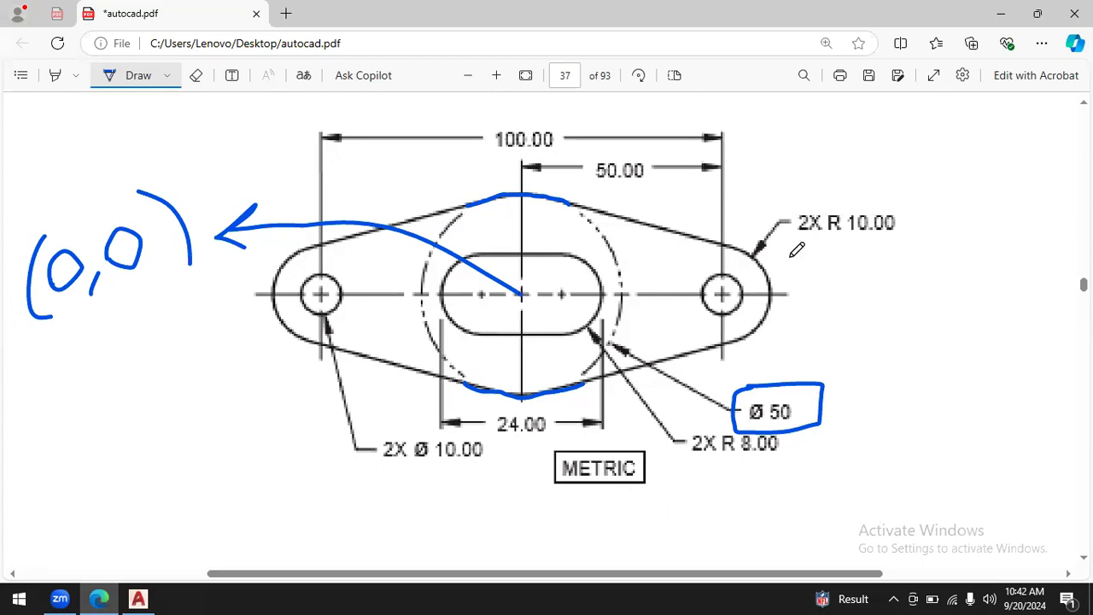
pyautogui.moveTo(805, 244)
pyautogui.mouseDown()
pyautogui.moveTo(912, 241)
pyautogui.moveTo(816, 193)
pyautogui.moveTo(799, 241)
pyautogui.mouseUp()
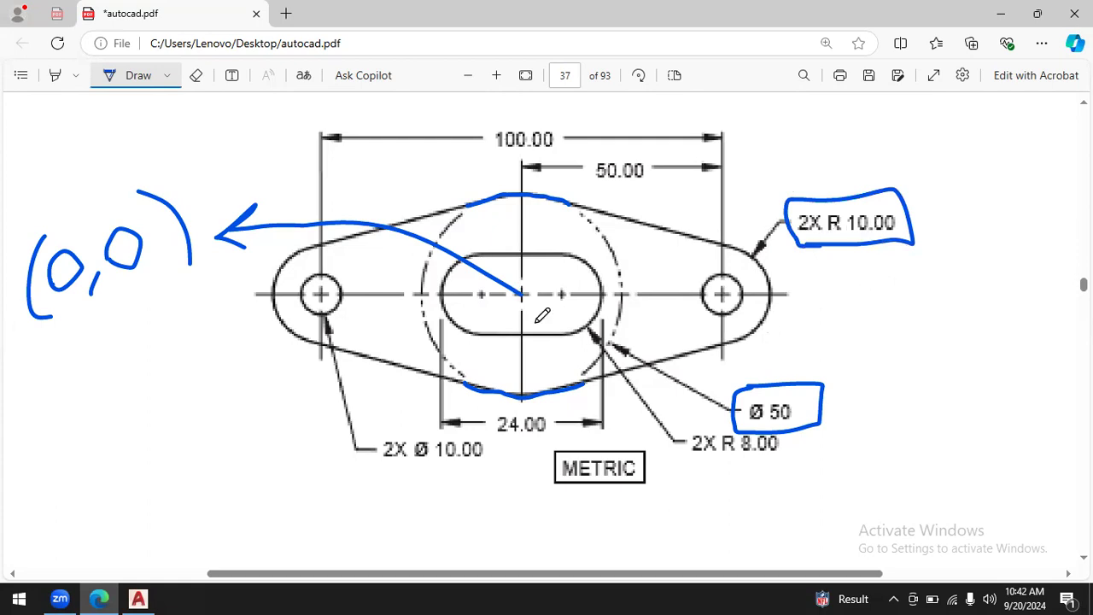
pyautogui.moveTo(373, 474)
pyautogui.mouseDown()
pyautogui.moveTo(512, 475)
pyautogui.moveTo(496, 431)
pyautogui.moveTo(379, 427)
pyautogui.moveTo(382, 474)
pyautogui.mouseUp()
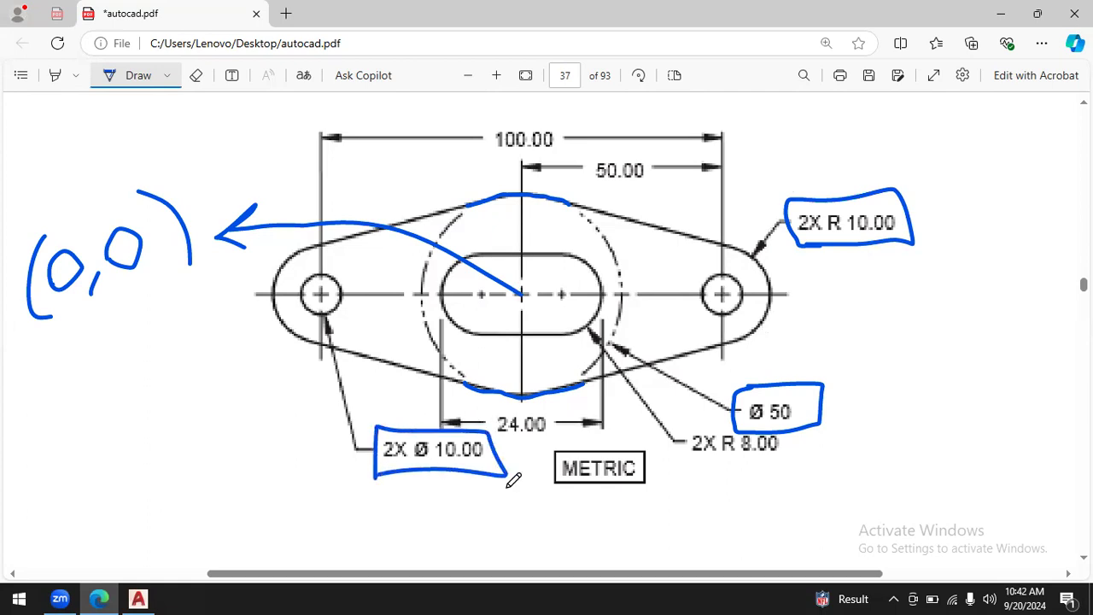
# - Erase the ink strokes on the two centre arcs and the box around the Ø 50 dimension
pyautogui.click(196, 76)
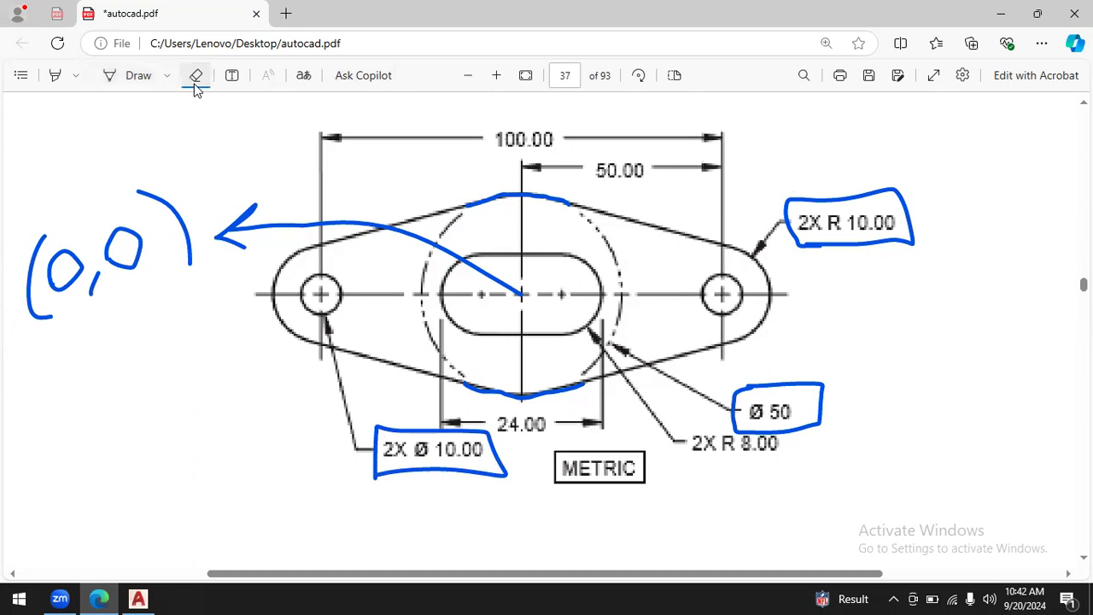
pyautogui.click(559, 390)
pyautogui.click(545, 194)
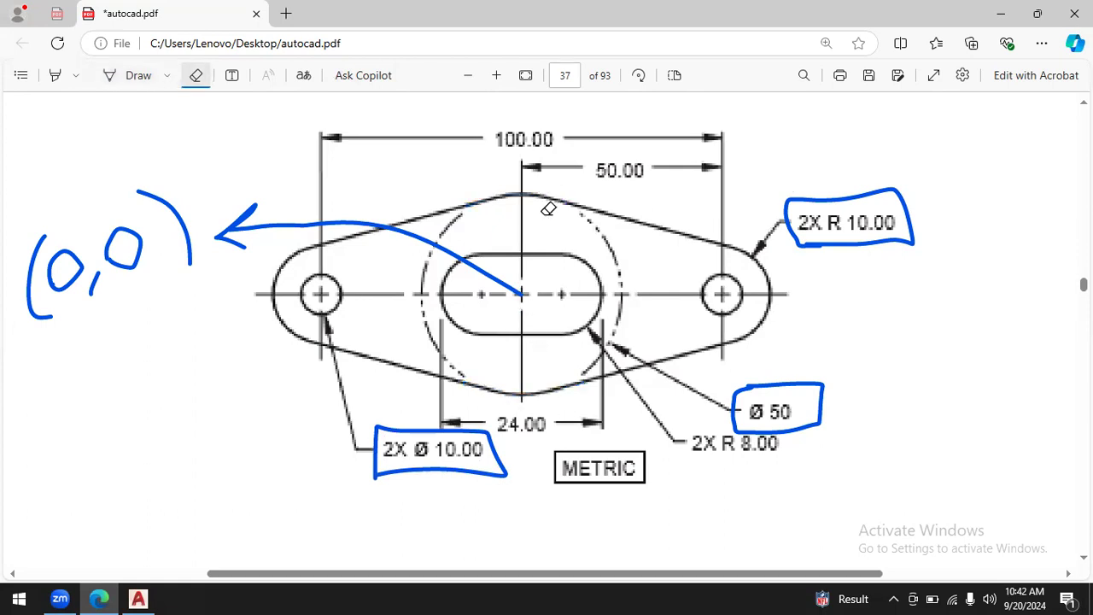
pyautogui.click(756, 429)
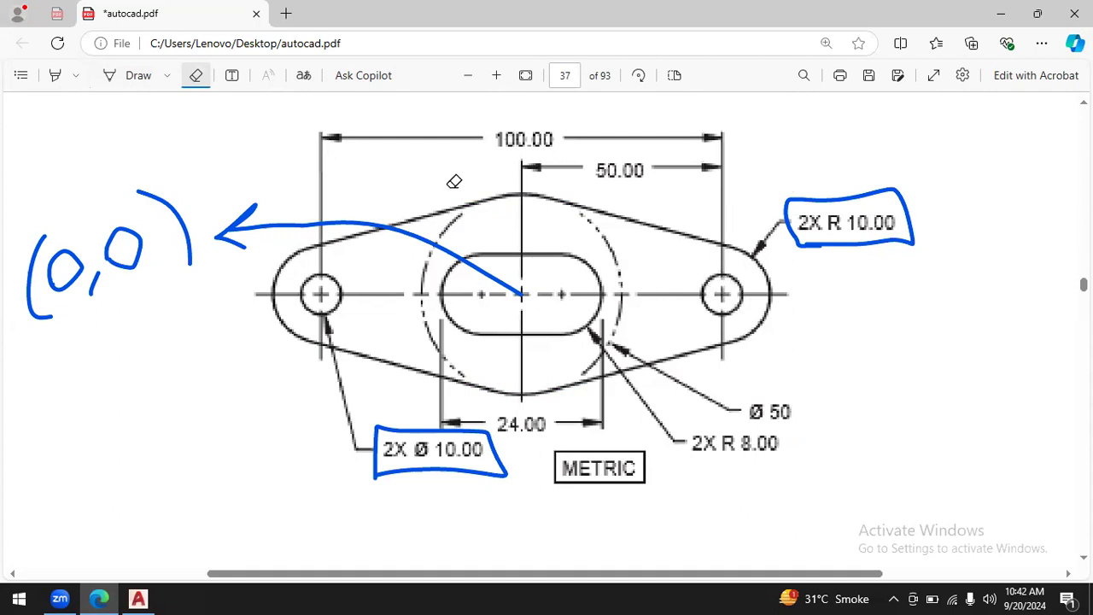
# - Annotate the right hole's centre with a hand-drawn arrow and the coordinates (50,0)
pyautogui.click(128, 77)
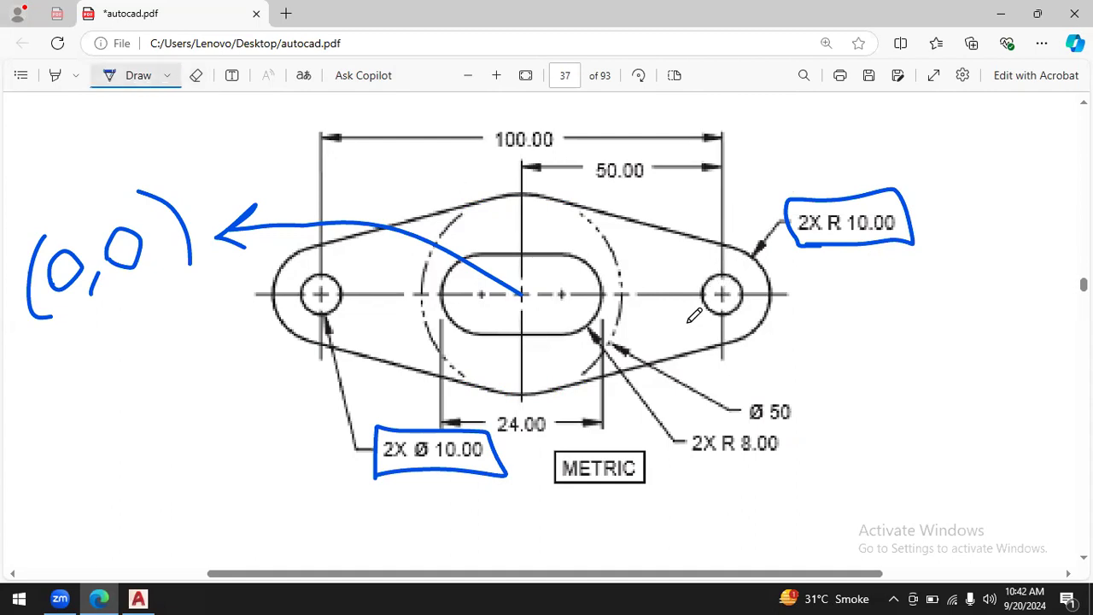
pyautogui.moveTo(725, 293)
pyautogui.mouseDown()
pyautogui.moveTo(825, 326)
pyautogui.moveTo(808, 336)
pyautogui.mouseUp()
pyautogui.moveTo(861, 298)
pyautogui.mouseDown()
pyautogui.moveTo(851, 330)
pyautogui.moveTo(872, 378)
pyautogui.mouseUp()
pyautogui.moveTo(877, 338)
pyautogui.mouseDown()
pyautogui.moveTo(893, 345)
pyautogui.moveTo(879, 359)
pyautogui.moveTo(906, 332)
pyautogui.moveTo(929, 335)
pyautogui.moveTo(943, 371)
pyautogui.mouseUp()
pyautogui.moveTo(972, 309)
pyautogui.mouseDown()
pyautogui.moveTo(980, 339)
pyautogui.moveTo(965, 316)
pyautogui.moveTo(1025, 333)
pyautogui.moveTo(1002, 365)
pyautogui.mouseUp()
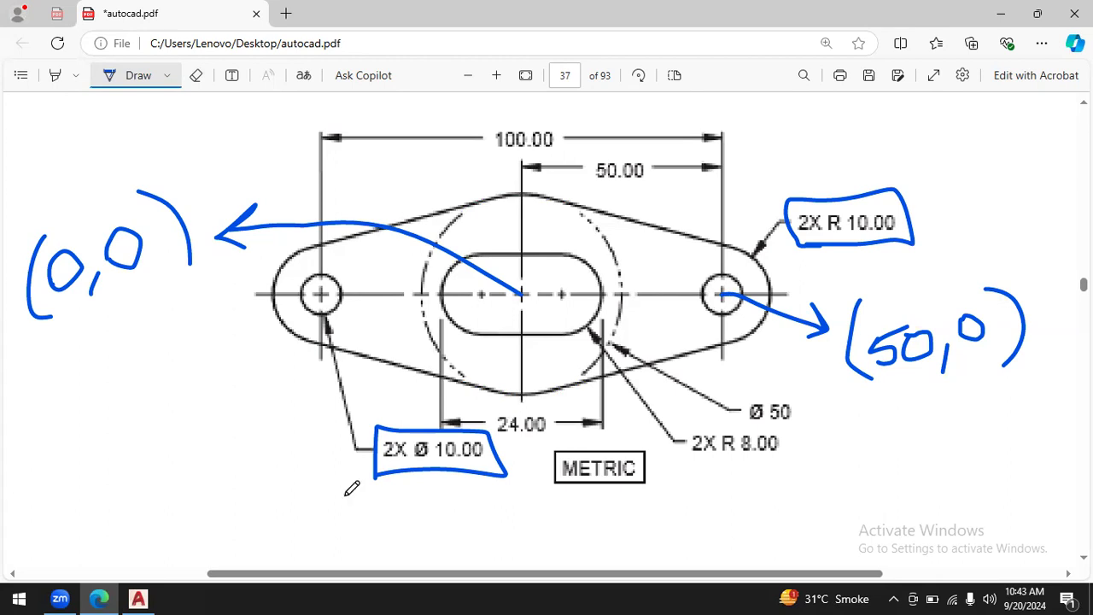
# - Switch to AutoCAD and draw a centre-diameter circle at 50,0 with a diameter of 10
pyautogui.click(138, 599)
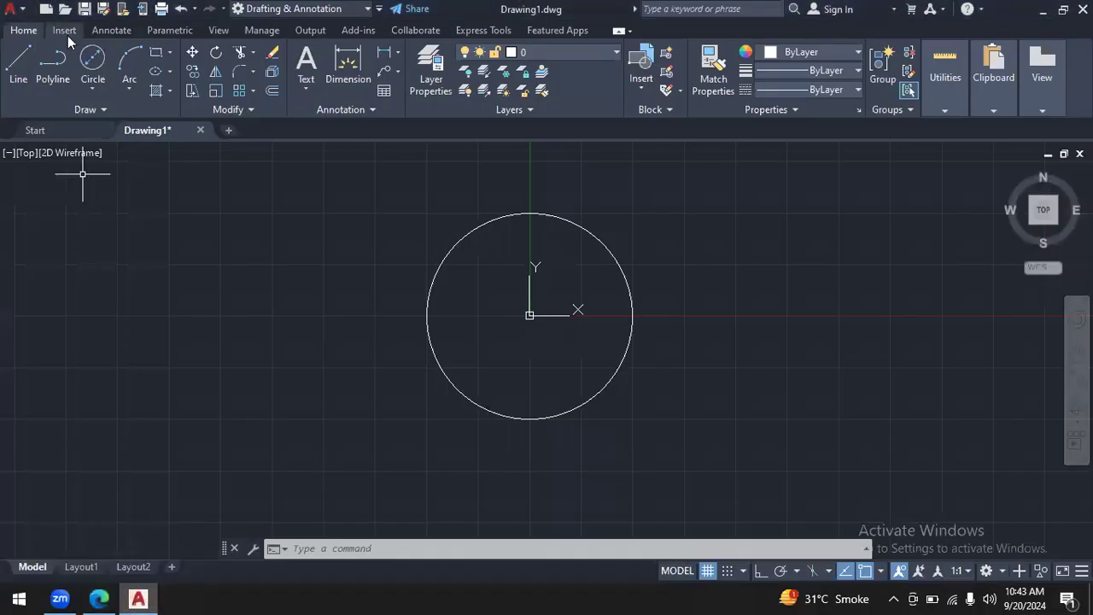
pyautogui.click(92, 85)
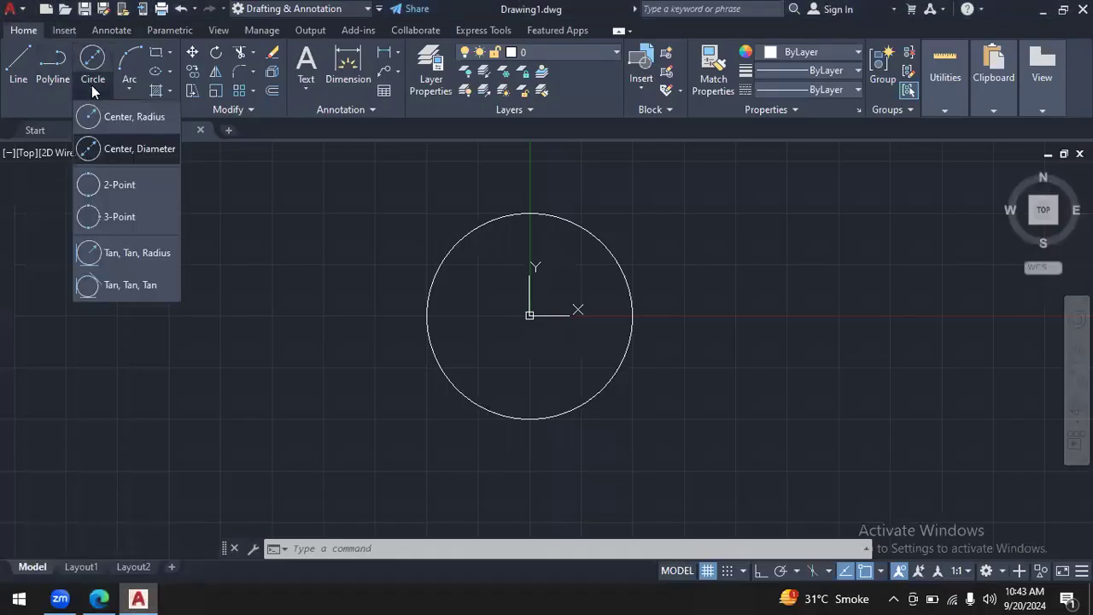
pyautogui.click(134, 145)
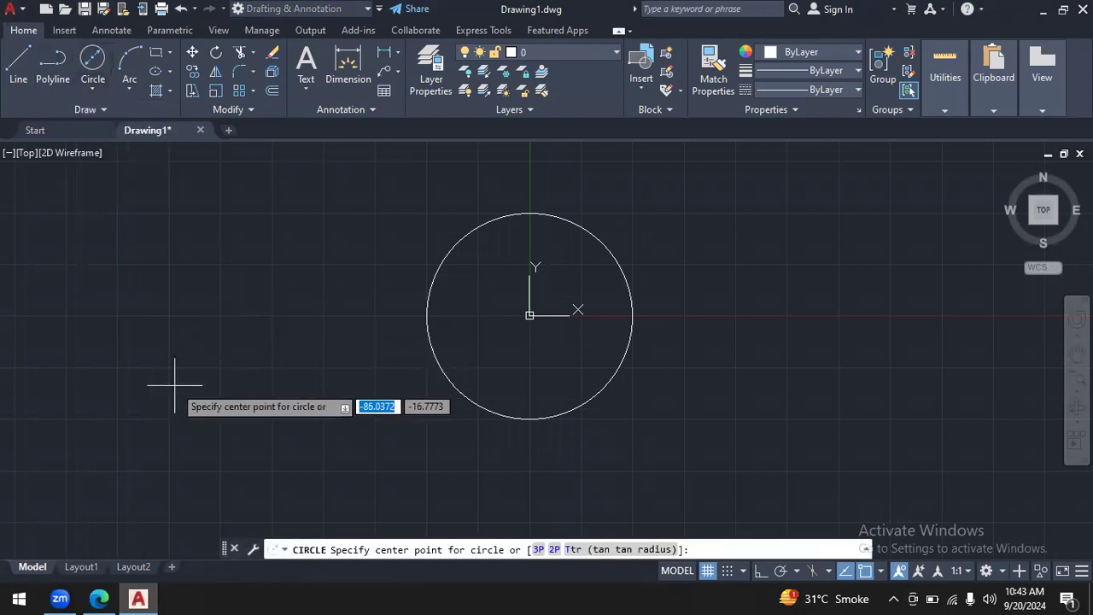
pyautogui.write('50')
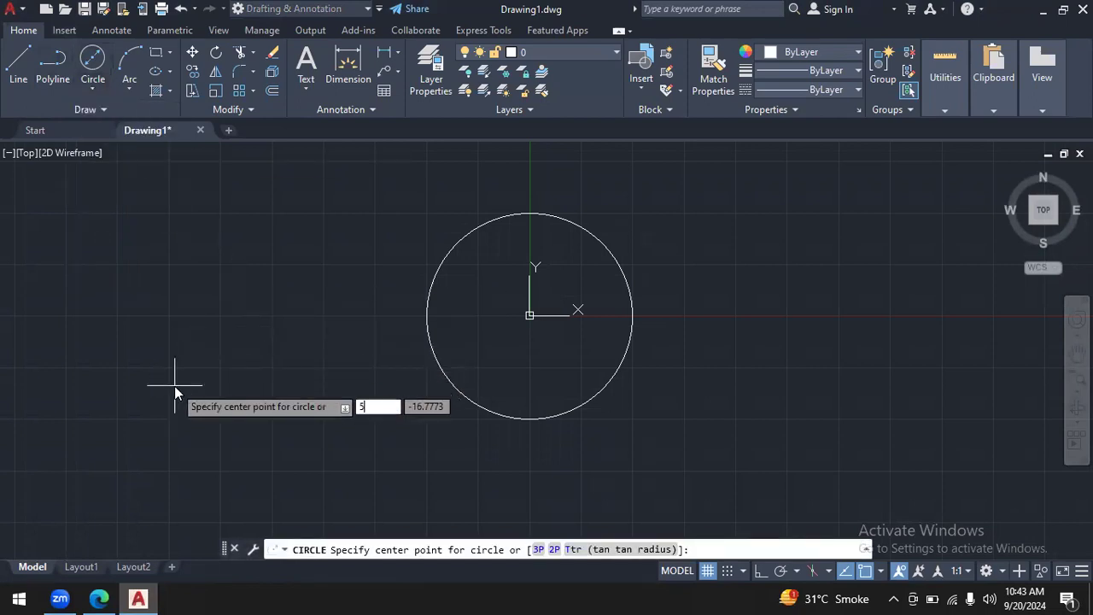
pyautogui.press('Tab')
pyautogui.write('0')
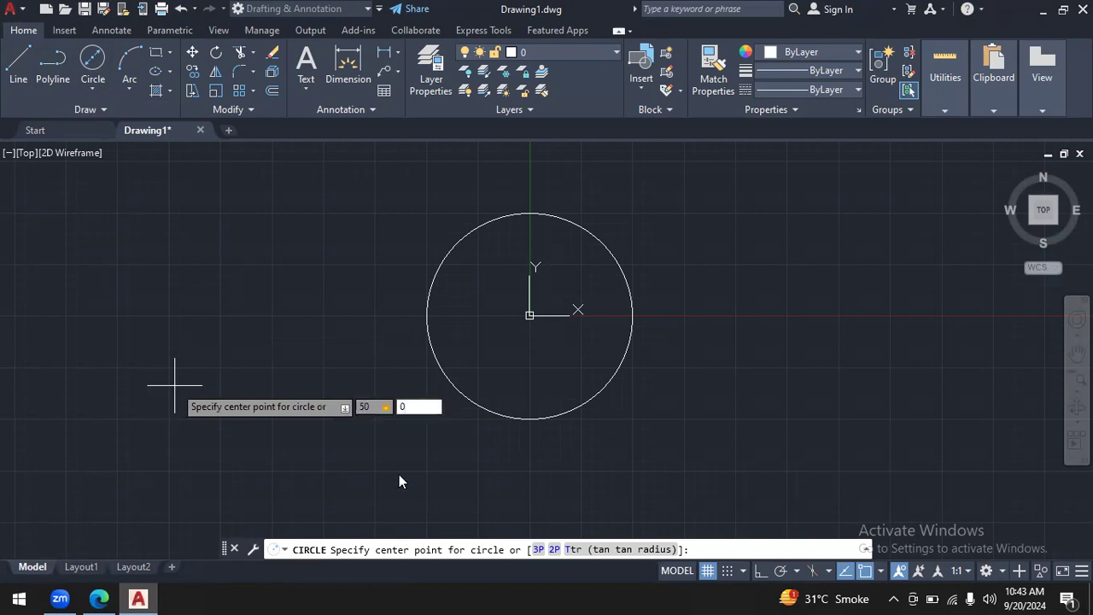
pyautogui.press('Return')
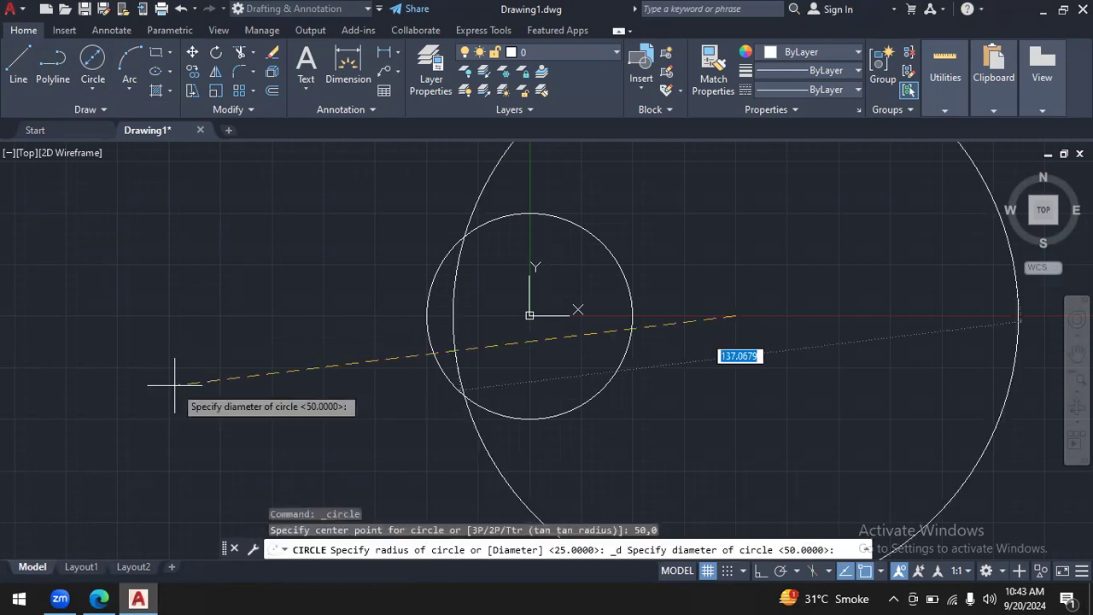
pyautogui.write('10')
pyautogui.press('Return')
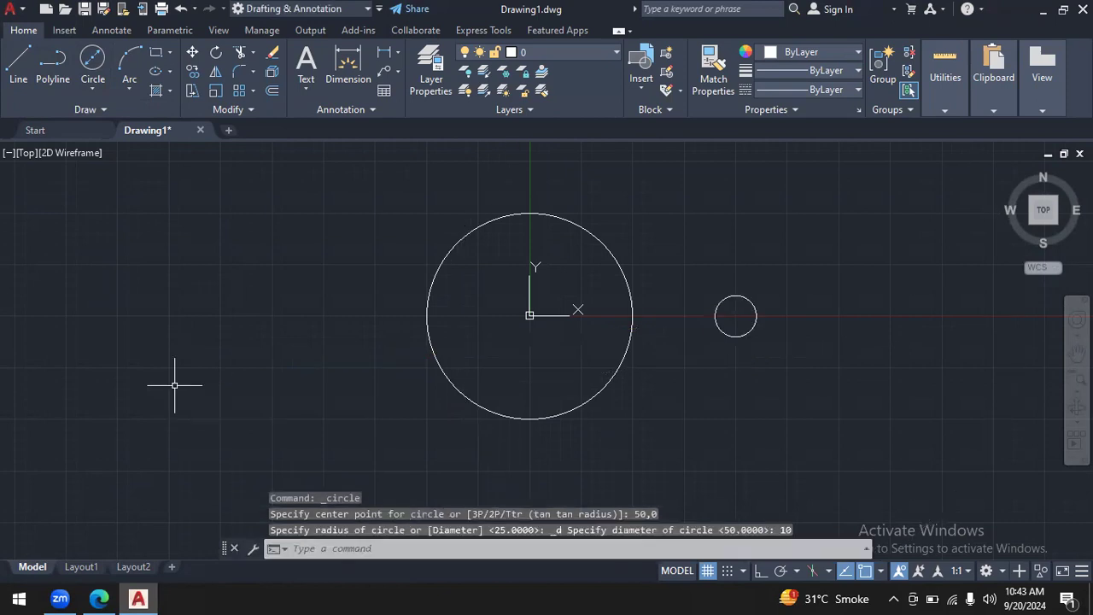
# - Draw a circle of radius 10 concentric with the small hole circle on the X axis
pyautogui.click(94, 92)
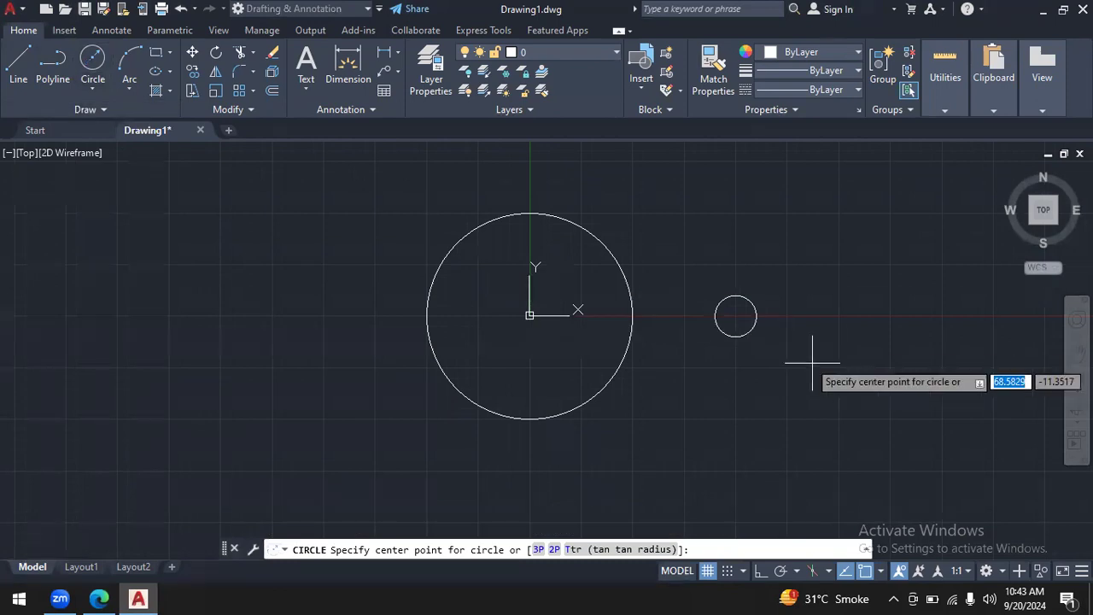
pyautogui.click(735, 316)
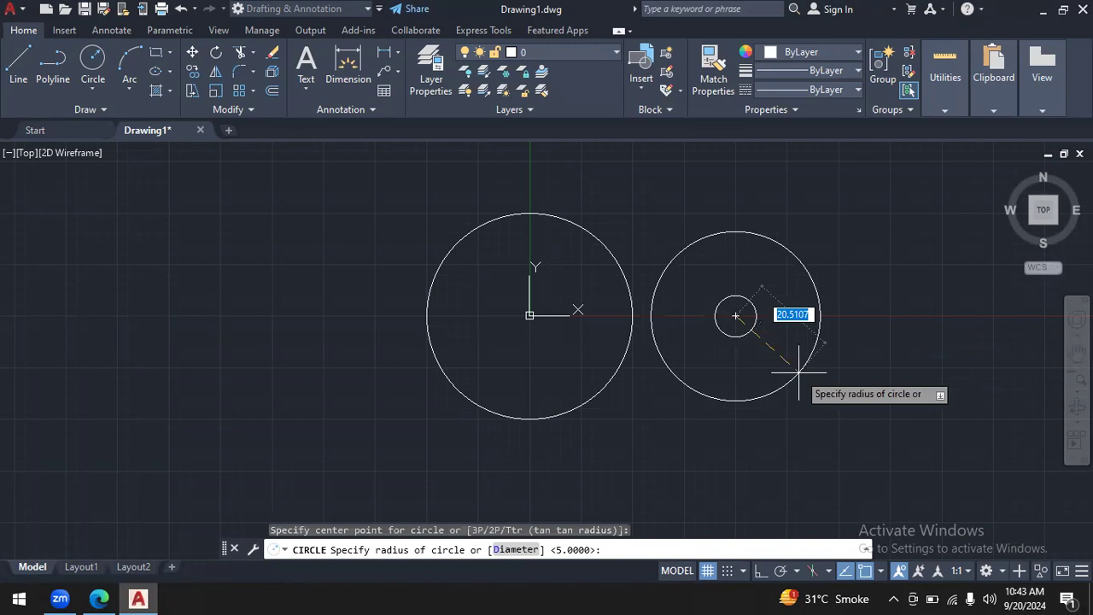
pyautogui.write('10')
pyautogui.press('Return')
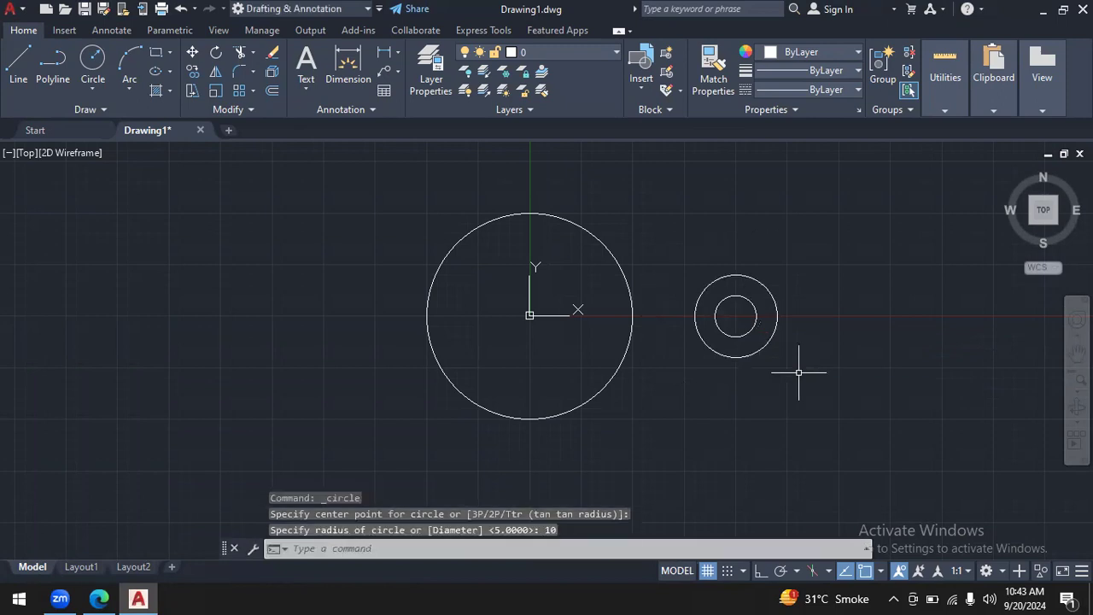
# - Switch to the browser PDF and erase the dimension boxes, the (50,0) note with its arrow, and the centre's arrow
pyautogui.click(100, 598)
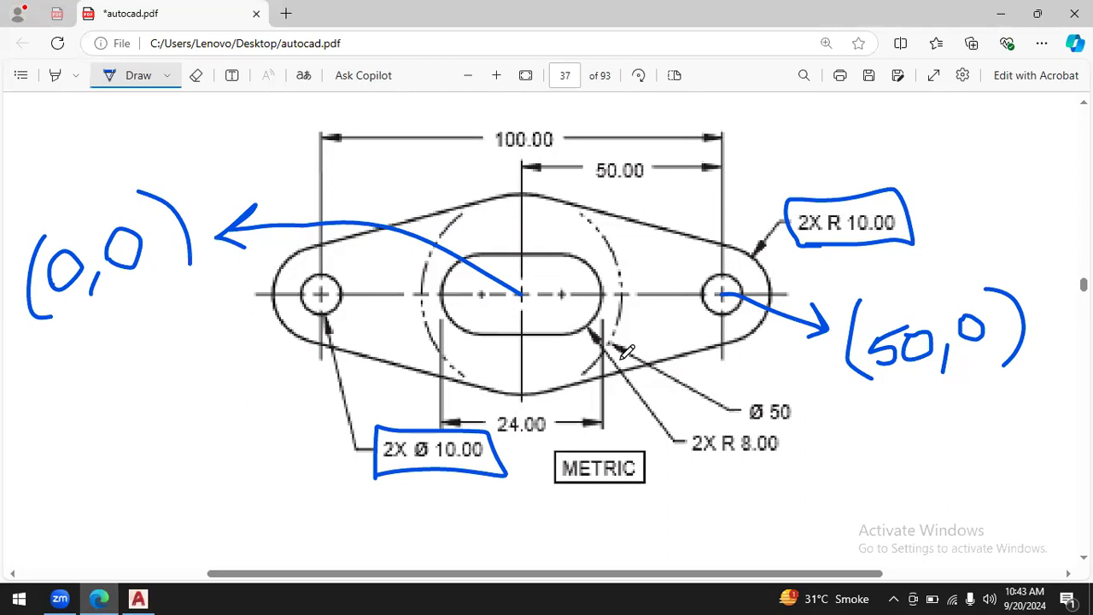
pyautogui.click(196, 75)
pyautogui.click(499, 470)
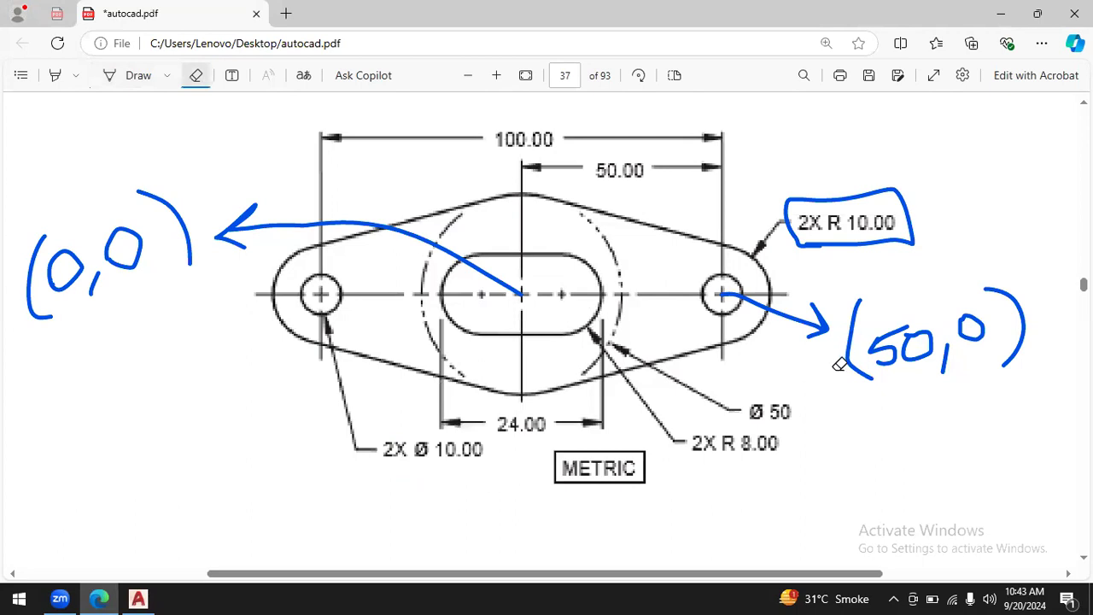
pyautogui.moveTo(716, 293); pyautogui.dragTo(873, 335)
pyautogui.click(945, 357)
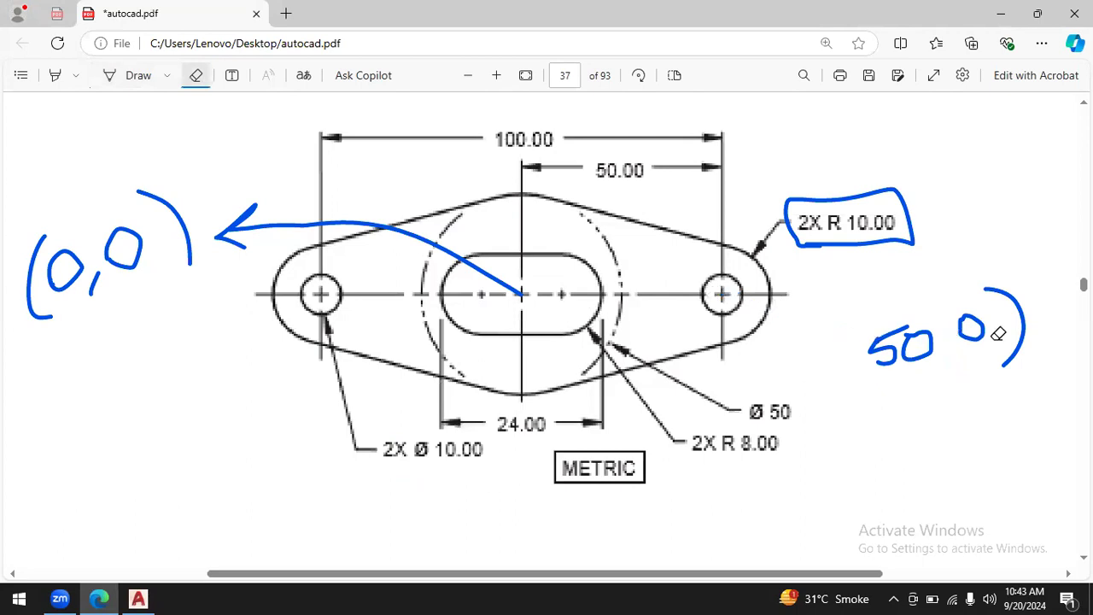
pyautogui.moveTo(998, 333); pyautogui.dragTo(940, 374)
pyautogui.click(897, 320)
pyautogui.click(972, 328)
pyautogui.click(881, 244)
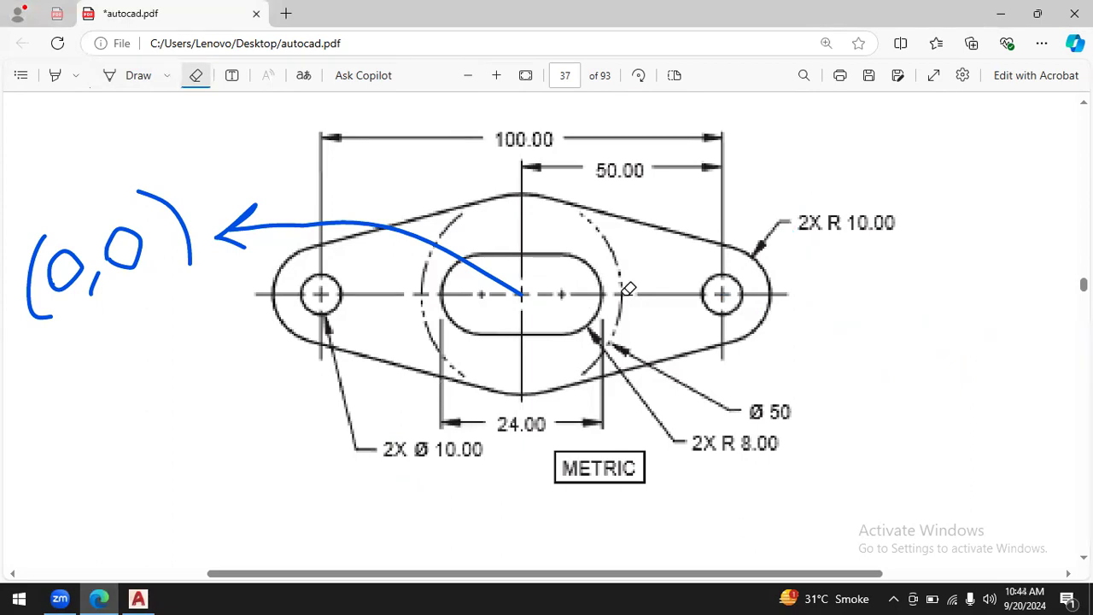
pyautogui.click(528, 297)
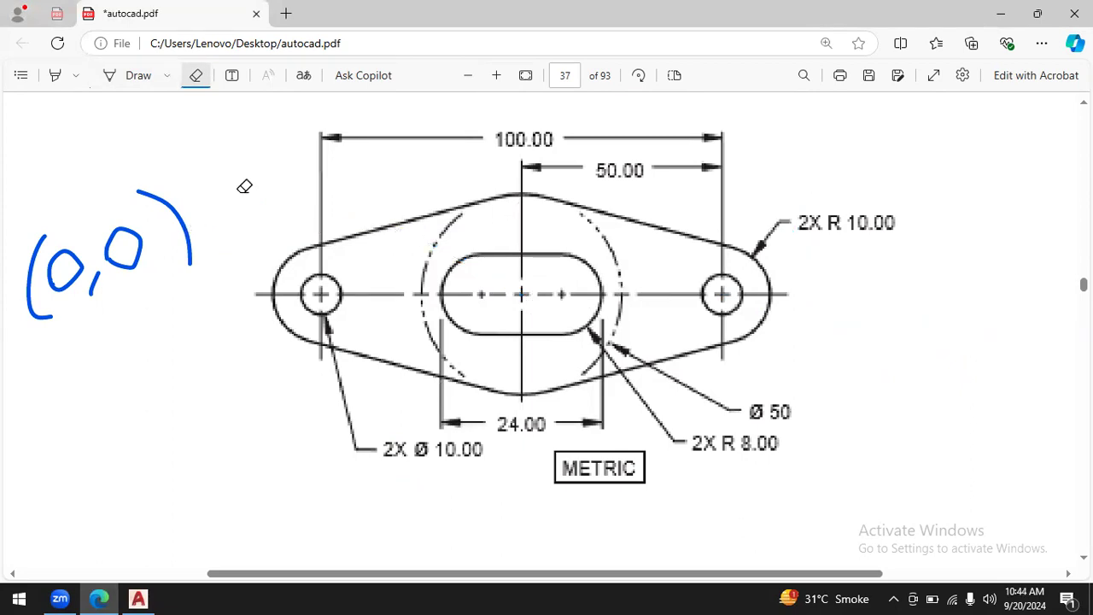
# - Underline the 2X R 8.00 dimension, tick it in crimson, and draw radius arrows from the slot's right arc centre
pyautogui.click(137, 77)
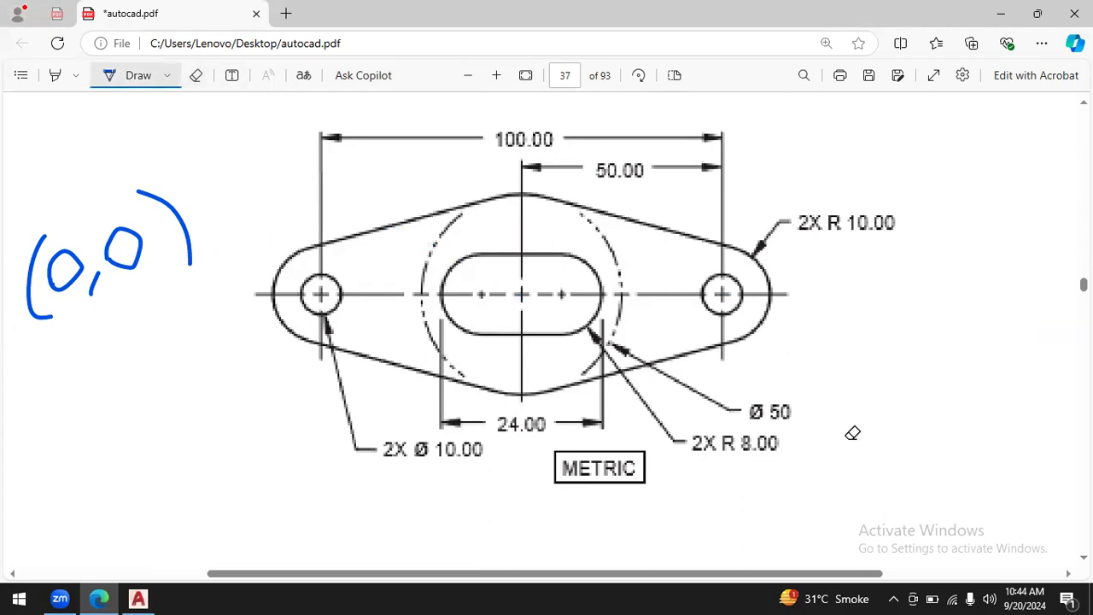
pyautogui.moveTo(674, 462); pyautogui.dragTo(793, 463)
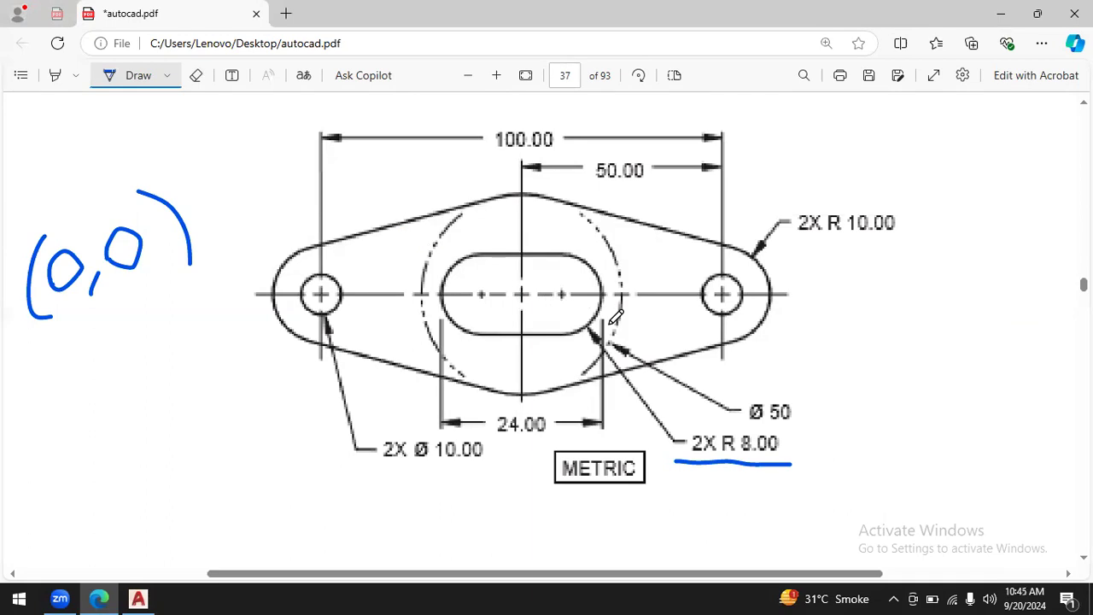
pyautogui.click(172, 77)
pyautogui.click(183, 168)
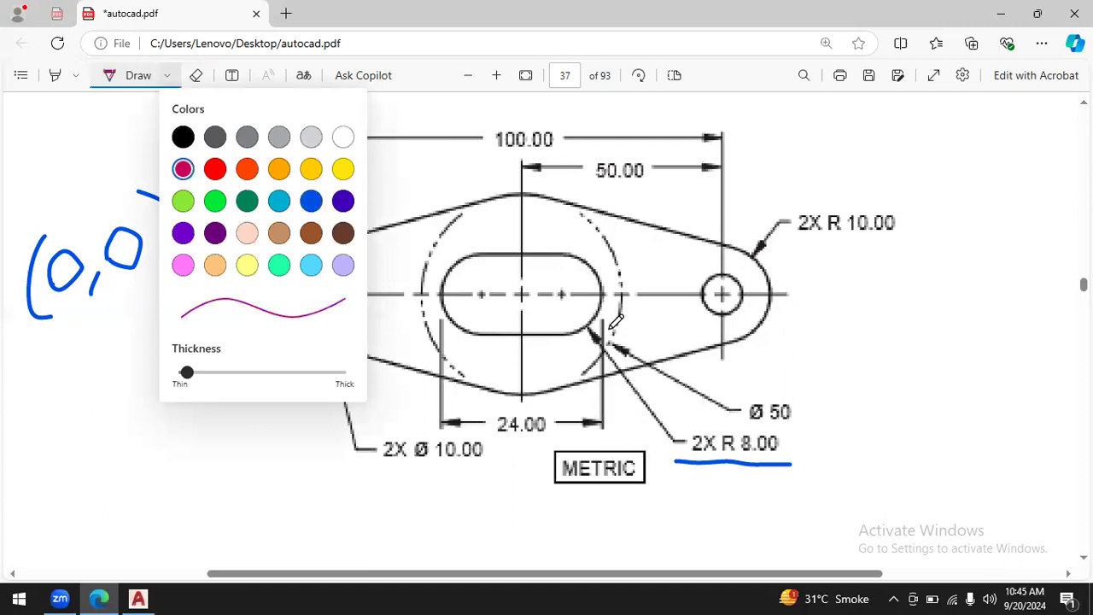
pyautogui.moveTo(790, 447); pyautogui.dragTo(850, 431)
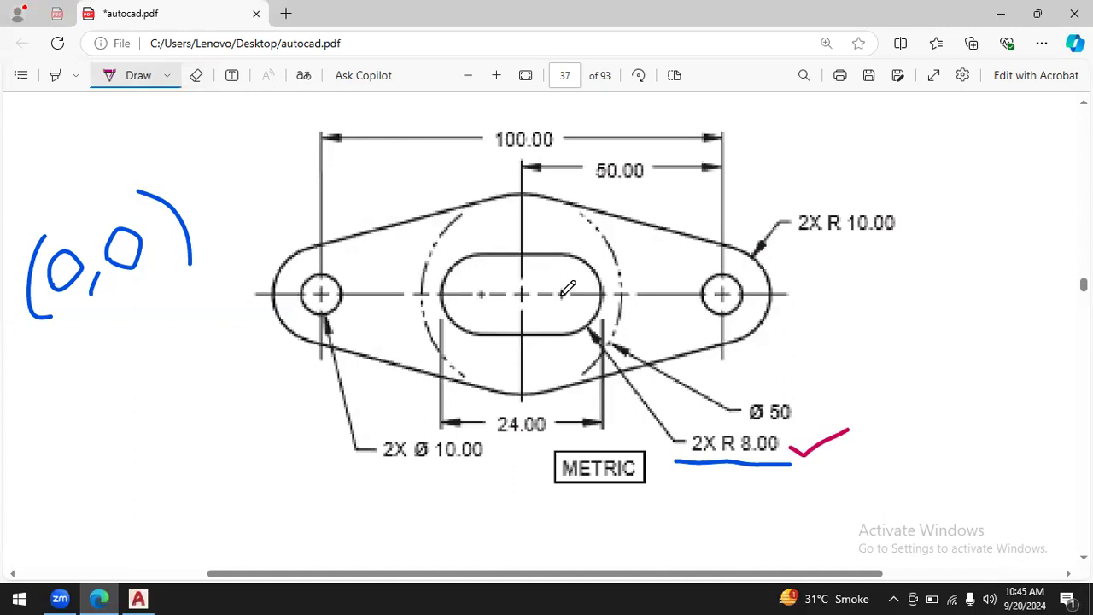
pyautogui.moveTo(562, 295)
pyautogui.mouseDown()
pyautogui.moveTo(585, 325)
pyautogui.moveTo(577, 295)
pyautogui.moveTo(600, 290)
pyautogui.moveTo(591, 302)
pyautogui.moveTo(558, 260)
pyautogui.moveTo(566, 272)
pyautogui.mouseUp()
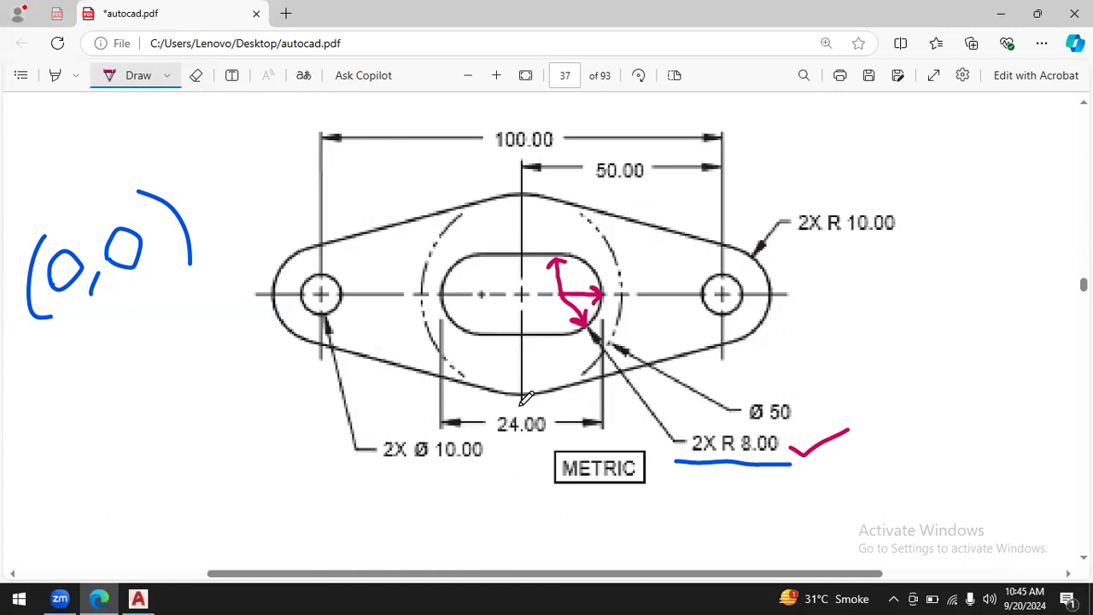
# - Sketch a 12 dimension below the plate, from the vertical centreline to the slot's right end
pyautogui.moveTo(522, 408); pyautogui.dragTo(523, 499)
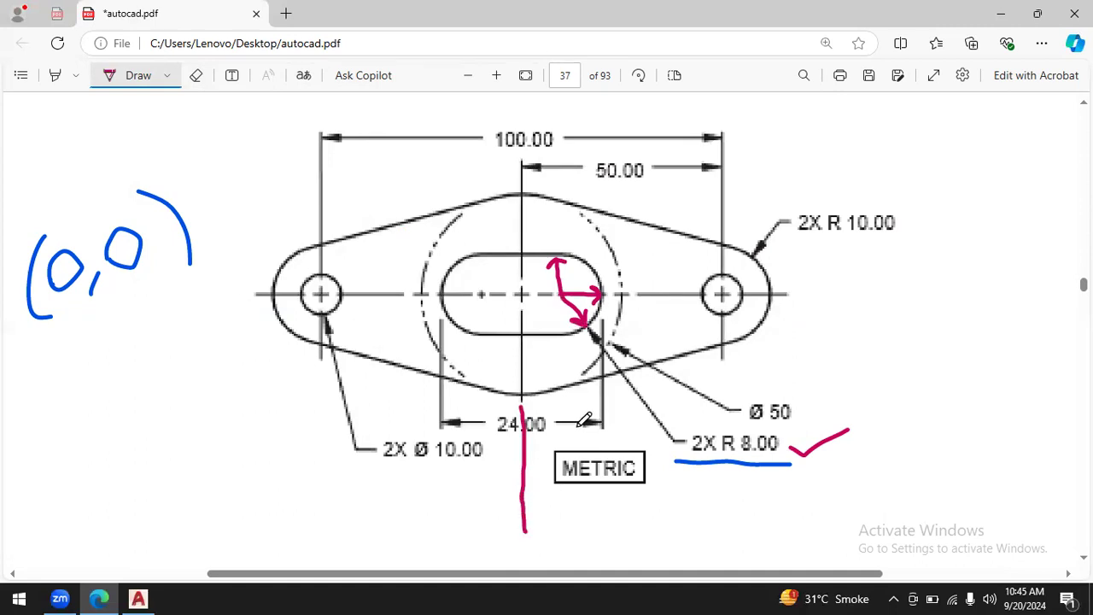
pyautogui.moveTo(605, 419); pyautogui.dragTo(606, 535)
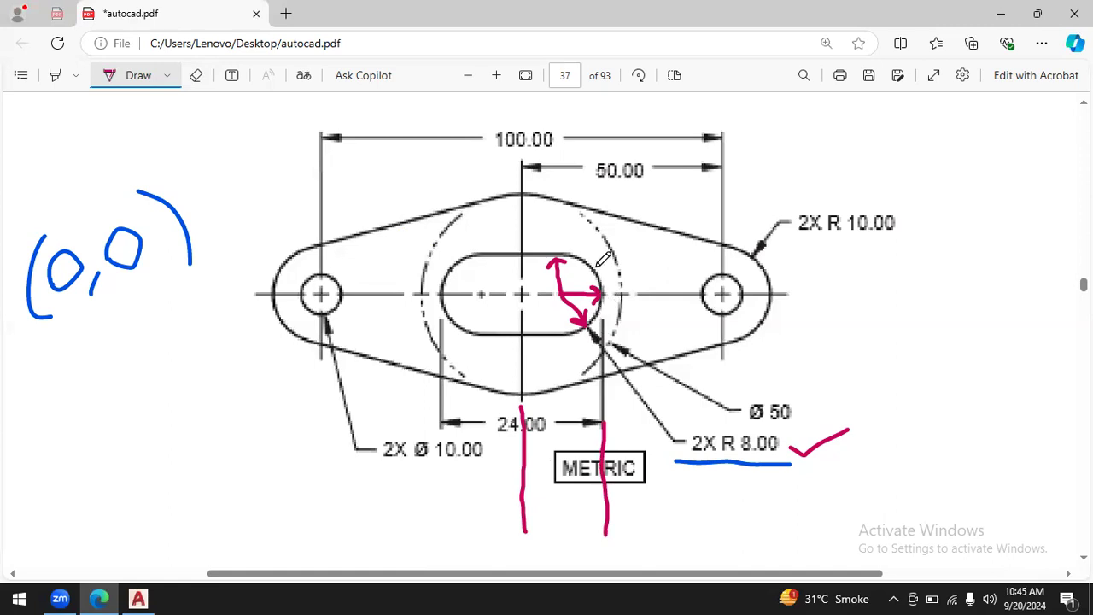
pyautogui.moveTo(525, 513)
pyautogui.mouseDown()
pyautogui.moveTo(607, 512)
pyautogui.moveTo(590, 529)
pyautogui.mouseUp()
pyautogui.moveTo(540, 498)
pyautogui.mouseDown()
pyautogui.moveTo(520, 513)
pyautogui.moveTo(540, 530)
pyautogui.moveTo(546, 560)
pyautogui.moveTo(570, 527)
pyautogui.moveTo(572, 556)
pyautogui.moveTo(587, 559)
pyautogui.mouseUp()
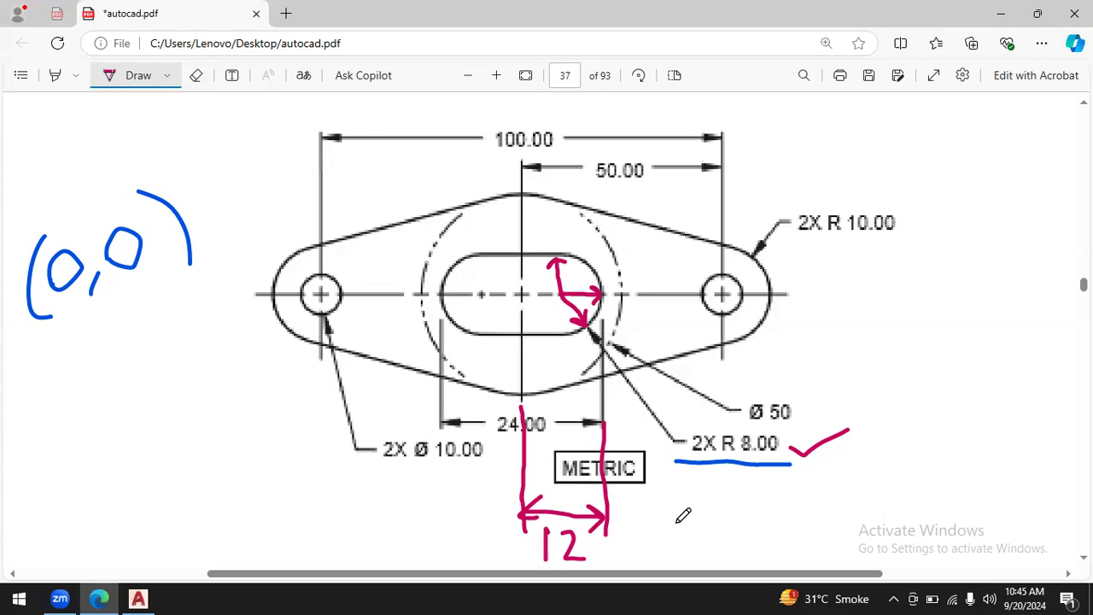
# - Write the calculation 12 − 8 = 4 by hand beside the plate's right end
pyautogui.moveTo(832, 273)
pyautogui.mouseDown()
pyautogui.moveTo(825, 326)
pyautogui.moveTo(856, 284)
pyautogui.moveTo(885, 323)
pyautogui.moveTo(929, 311)
pyautogui.mouseUp()
pyautogui.moveTo(970, 278)
pyautogui.mouseDown()
pyautogui.moveTo(964, 300)
pyautogui.moveTo(972, 284)
pyautogui.moveTo(1001, 311)
pyautogui.mouseUp()
pyautogui.moveTo(1027, 275)
pyautogui.mouseDown()
pyautogui.moveTo(1022, 299)
pyautogui.moveTo(1049, 299)
pyautogui.mouseUp()
pyautogui.moveTo(1042, 275); pyautogui.dragTo(1042, 319)
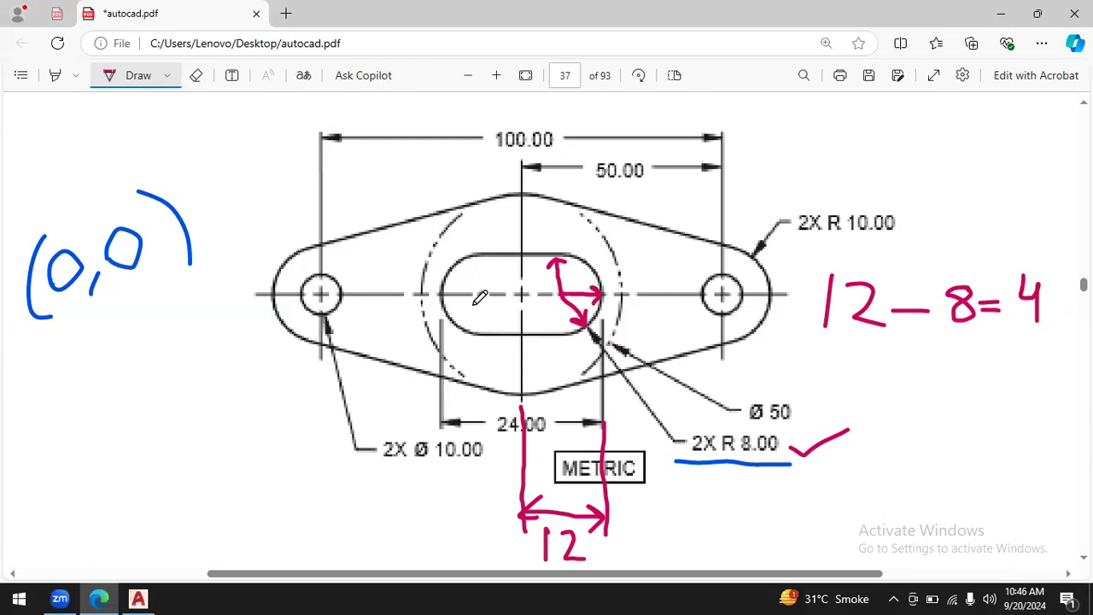
# - Mark the offset from plate centre to the slot's right arc centre in orange, with a leader arrow and opening bracket
pyautogui.click(167, 78)
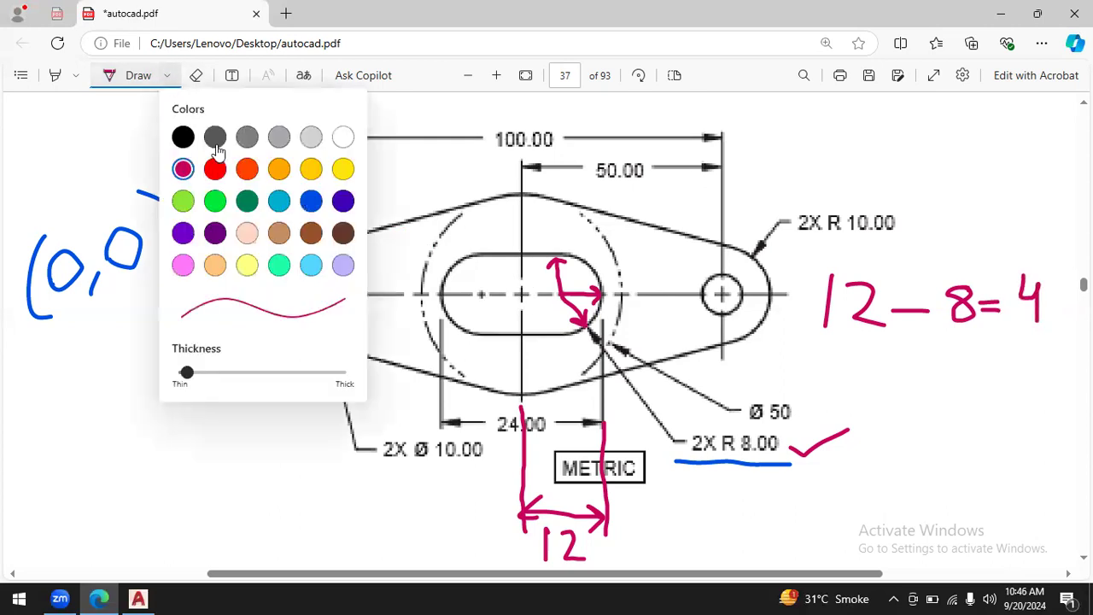
pyautogui.click(280, 169)
pyautogui.click(525, 288)
pyautogui.moveTo(522, 296); pyautogui.dragTo(558, 295)
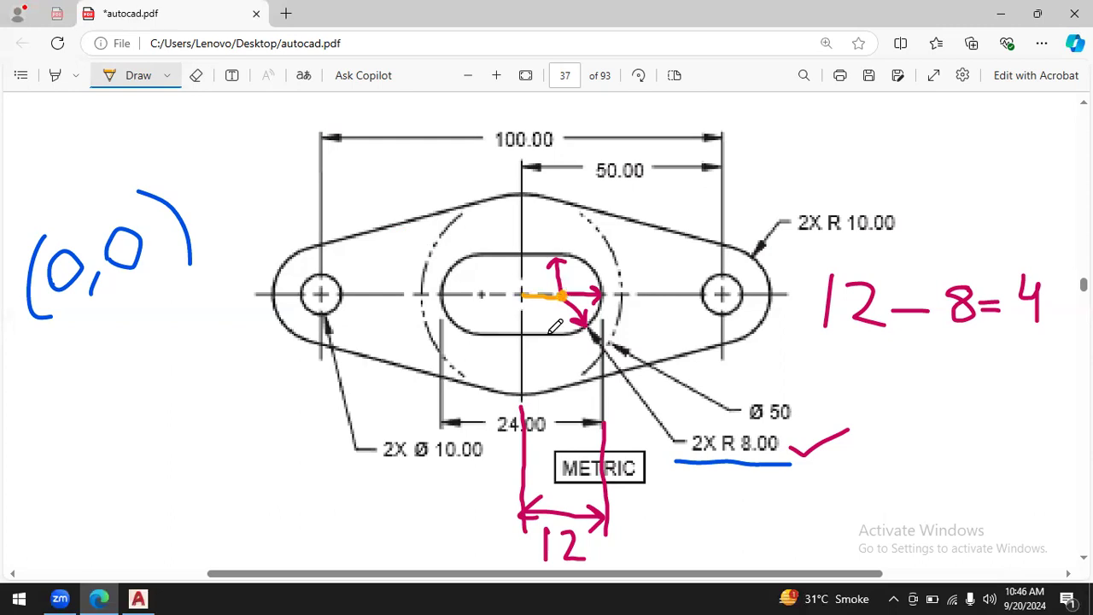
pyautogui.moveTo(562, 292)
pyautogui.mouseDown()
pyautogui.moveTo(735, 175)
pyautogui.moveTo(757, 164)
pyautogui.moveTo(763, 173)
pyautogui.mouseUp()
pyautogui.moveTo(787, 131); pyautogui.dragTo(773, 184)
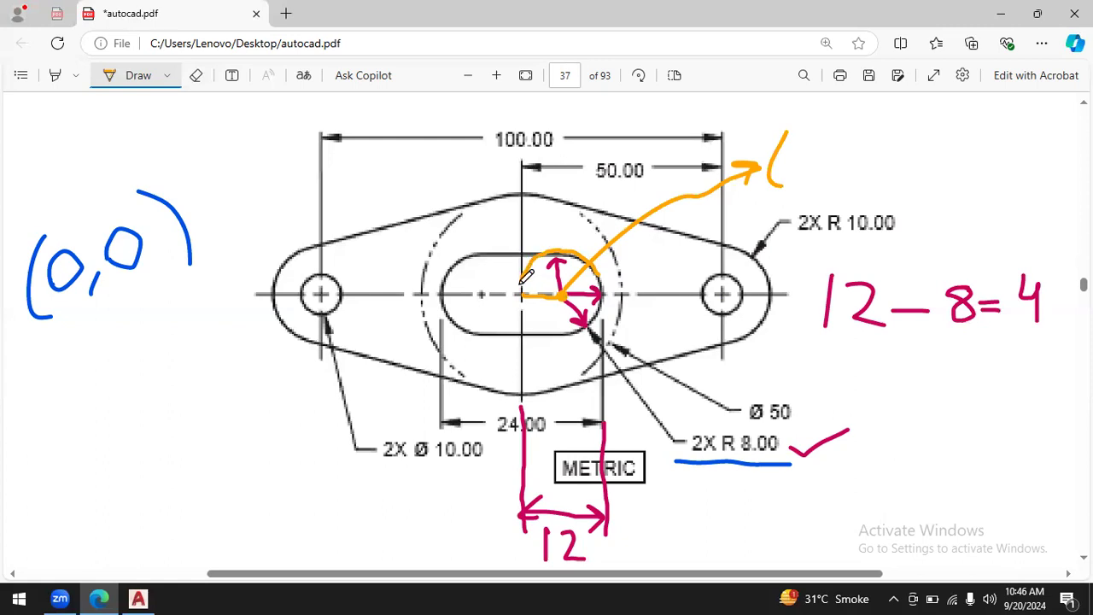
# - Sketch orange trial circles around the slot's right arc centre and erase them
pyautogui.moveTo(527, 285)
pyautogui.mouseDown()
pyautogui.moveTo(533, 316)
pyautogui.moveTo(573, 332)
pyautogui.mouseUp()
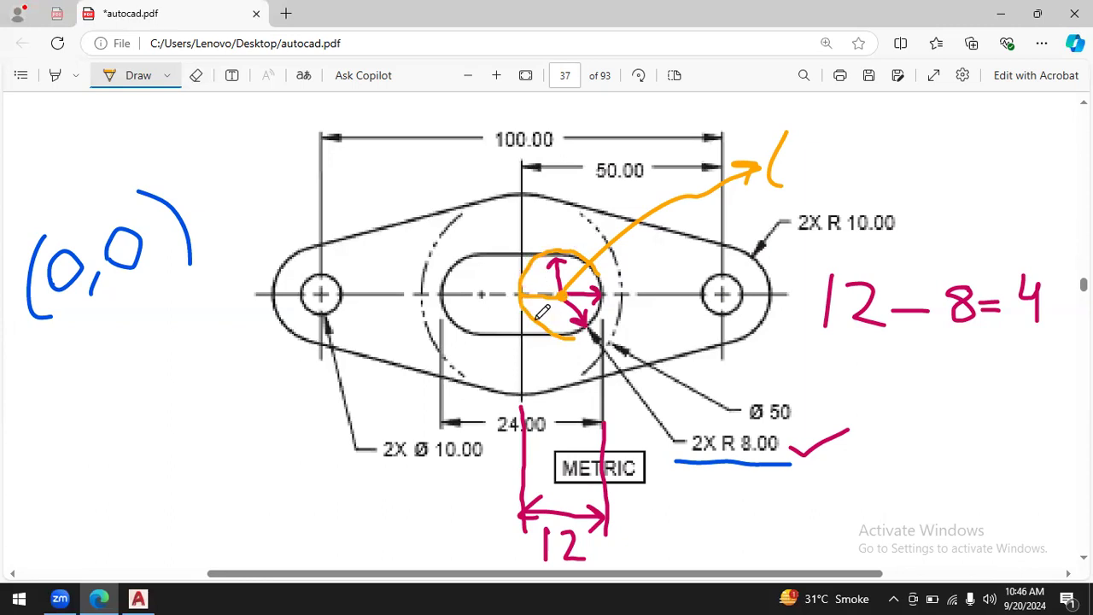
pyautogui.click(195, 75)
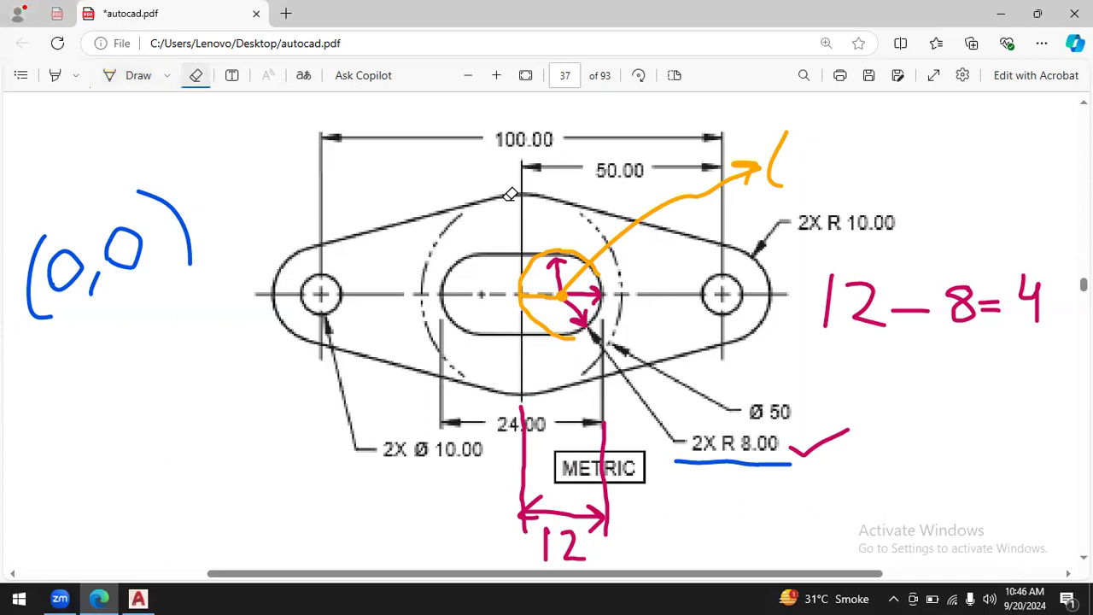
pyautogui.moveTo(538, 266); pyautogui.dragTo(523, 250)
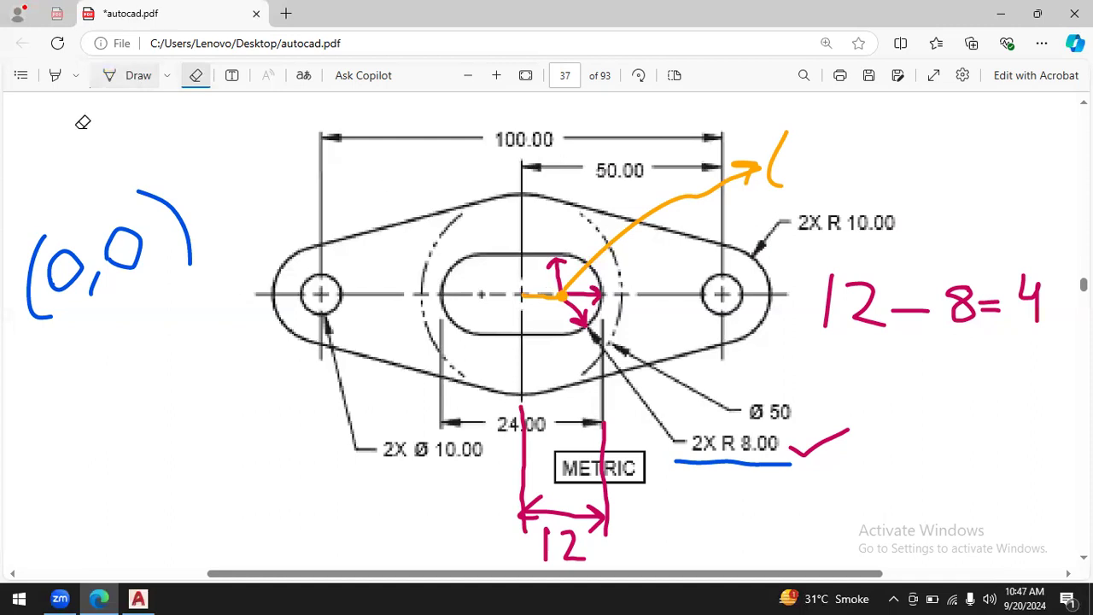
pyautogui.click(135, 81)
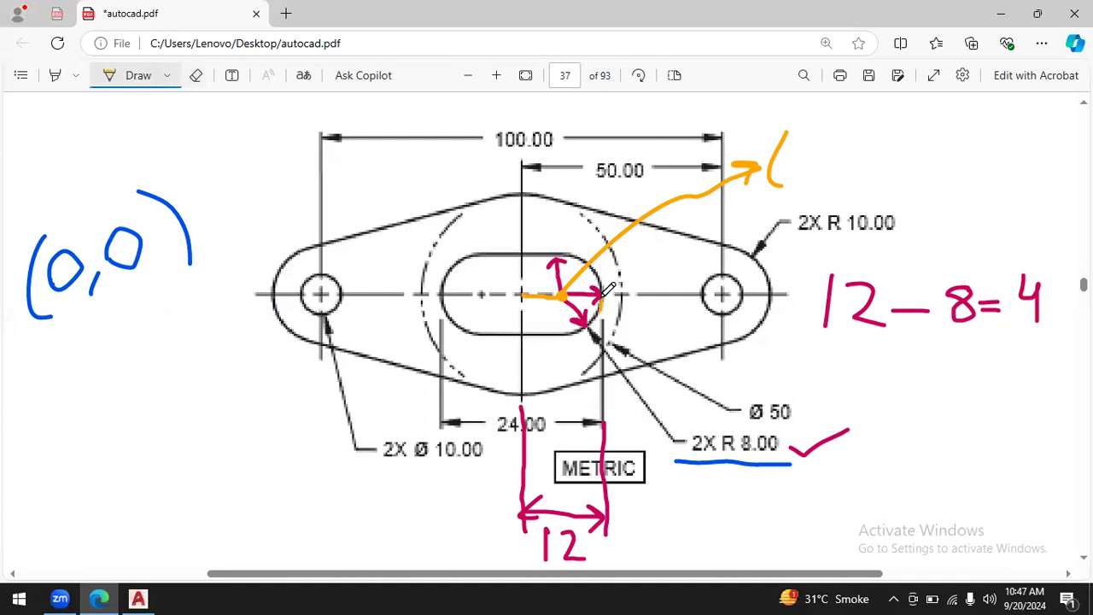
pyautogui.moveTo(597, 255)
pyautogui.mouseDown()
pyautogui.moveTo(549, 245)
pyautogui.moveTo(527, 290)
pyautogui.moveTo(562, 325)
pyautogui.moveTo(586, 329)
pyautogui.moveTo(597, 314)
pyautogui.mouseUp()
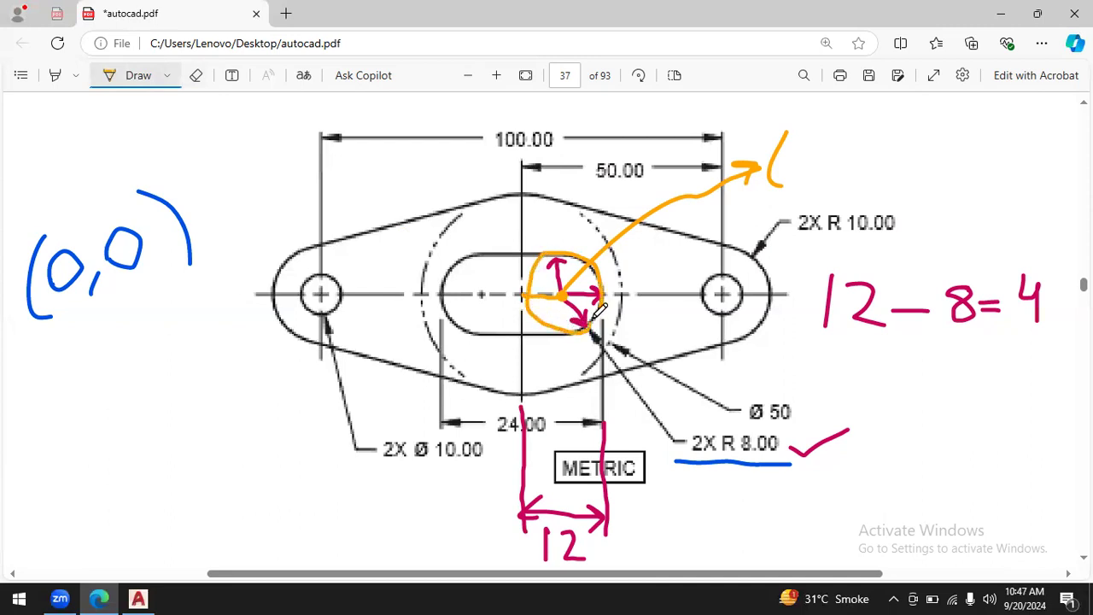
pyautogui.moveTo(521, 266)
pyautogui.mouseDown()
pyautogui.moveTo(509, 303)
pyautogui.moveTo(543, 325)
pyautogui.moveTo(579, 332)
pyautogui.moveTo(612, 315)
pyautogui.mouseUp()
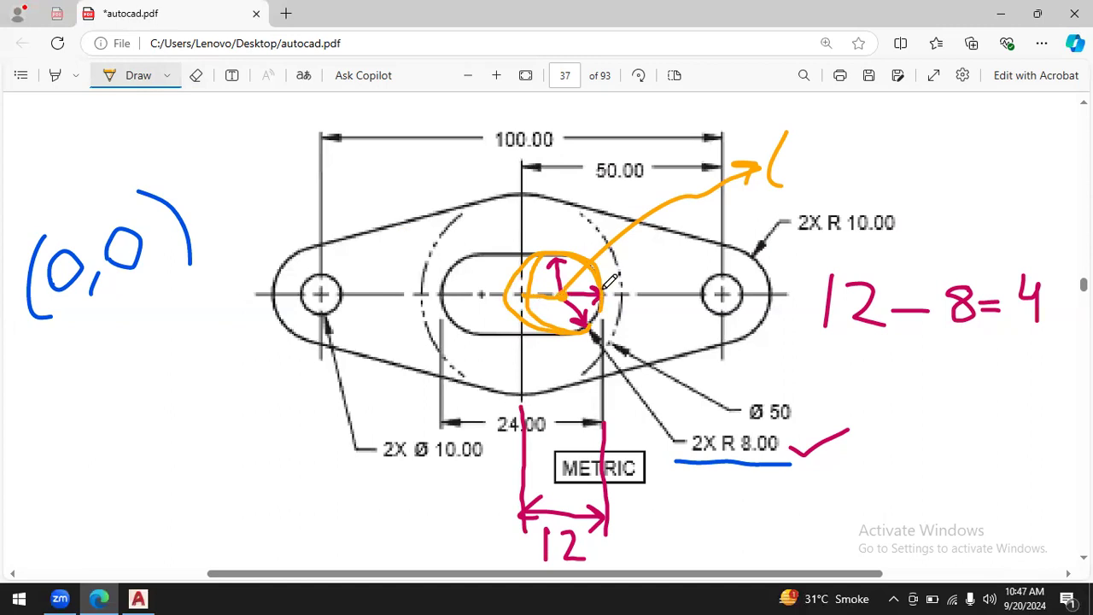
pyautogui.click(196, 75)
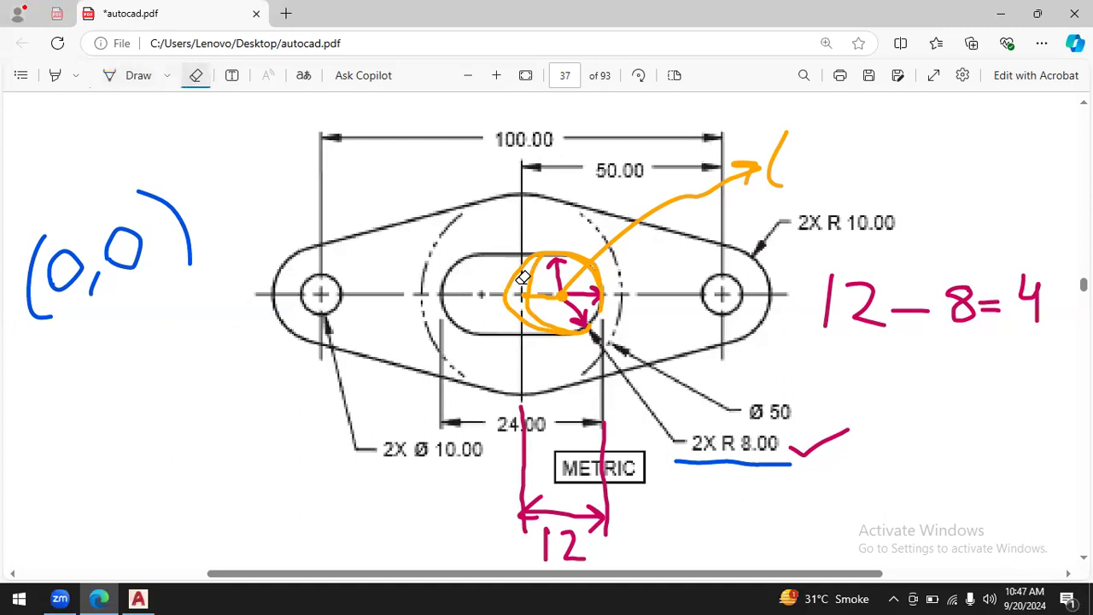
pyautogui.moveTo(497, 271); pyautogui.dragTo(524, 272)
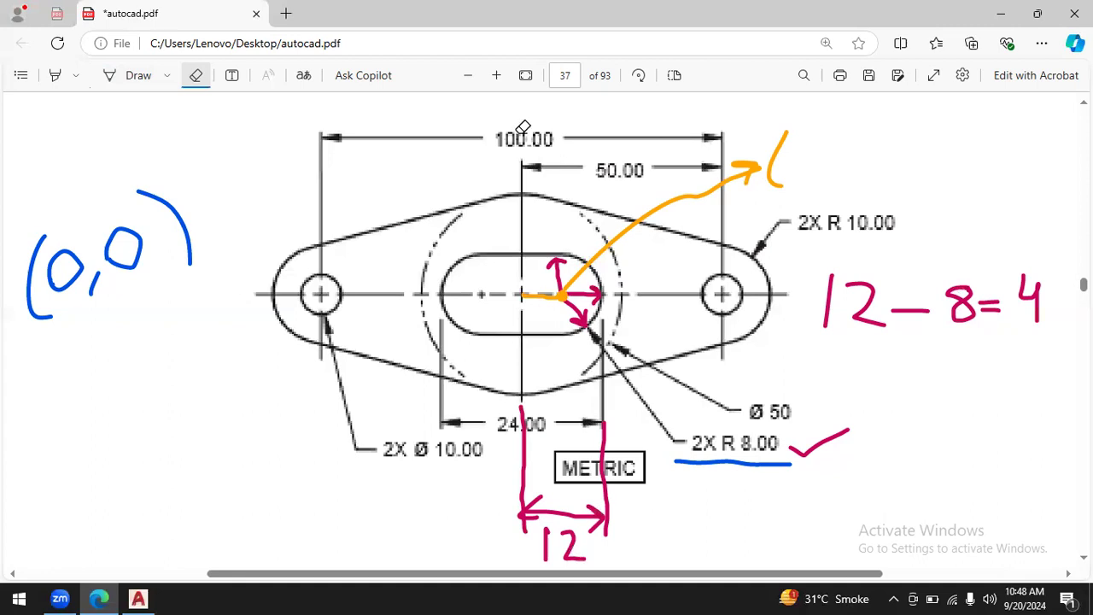
# - Complete the orange coordinate note for the slot's right arc centre as (4,0)
pyautogui.click(134, 77)
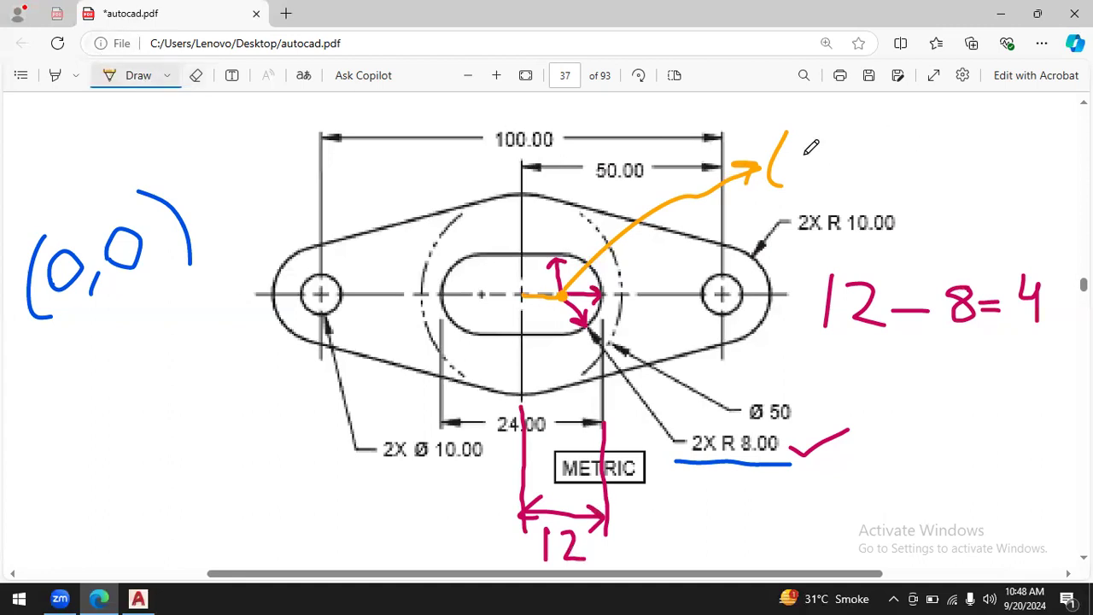
pyautogui.moveTo(793, 145); pyautogui.dragTo(823, 178)
pyautogui.moveTo(855, 144)
pyautogui.mouseDown()
pyautogui.moveTo(851, 159)
pyautogui.moveTo(846, 143)
pyautogui.moveTo(876, 166)
pyautogui.mouseUp()
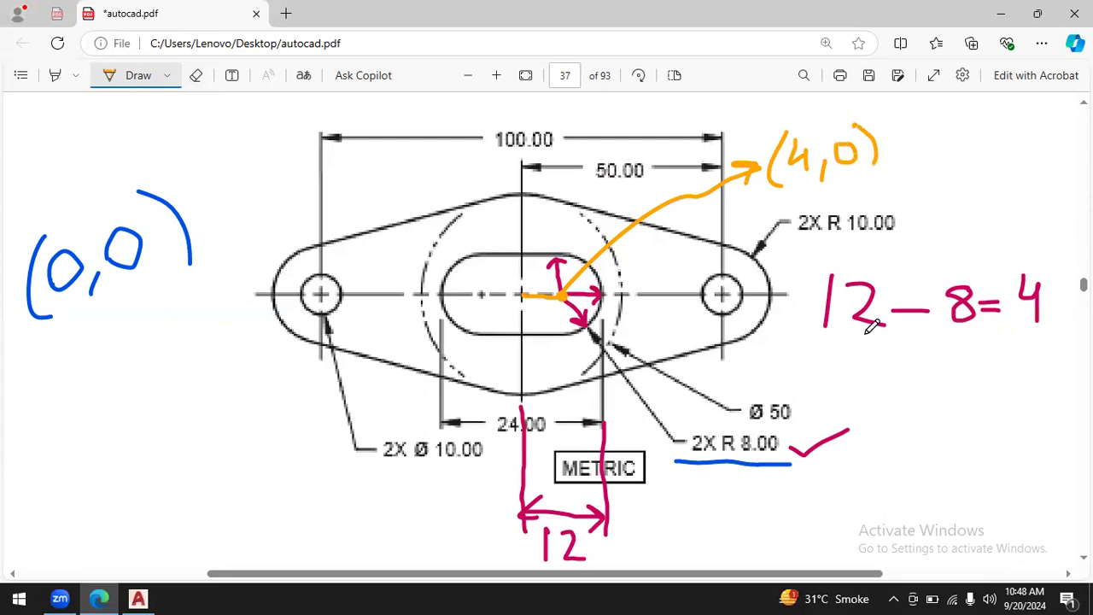
pyautogui.click(138, 598)
pyautogui.click(99, 598)
pyautogui.click(138, 598)
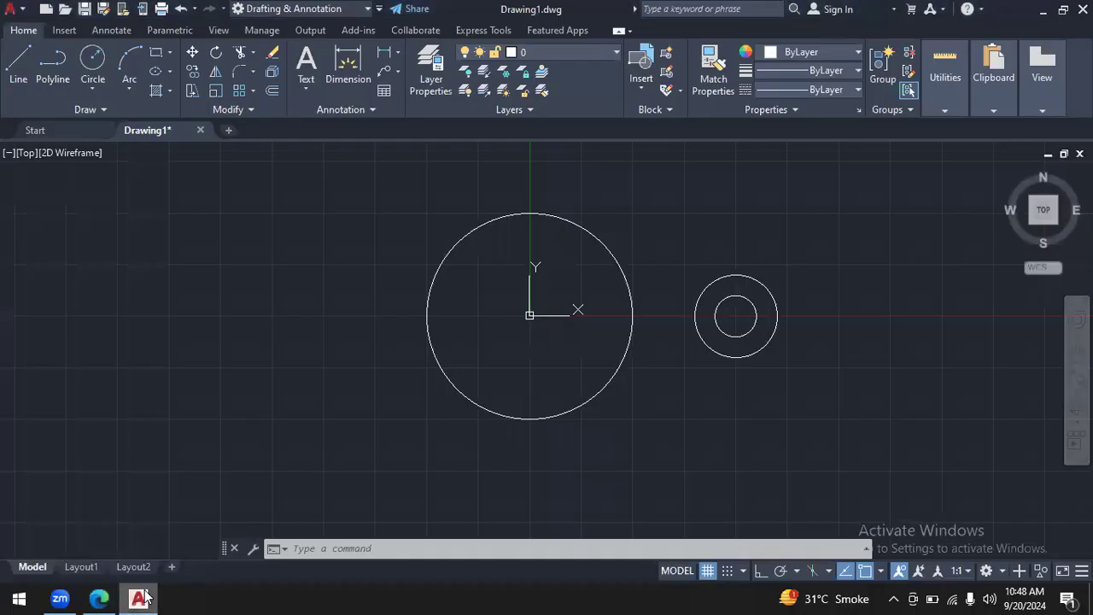
pyautogui.click(99, 598)
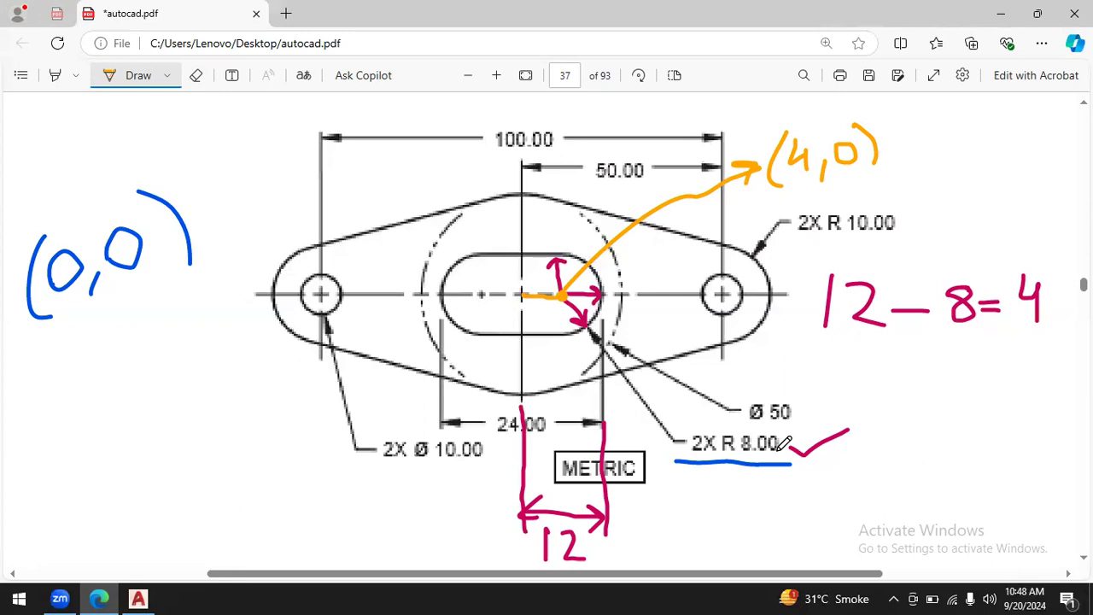
# - Switch to AutoCAD and draw a circle of radius 8 centred at 4,0 for the slot's right arc
pyautogui.click(140, 597)
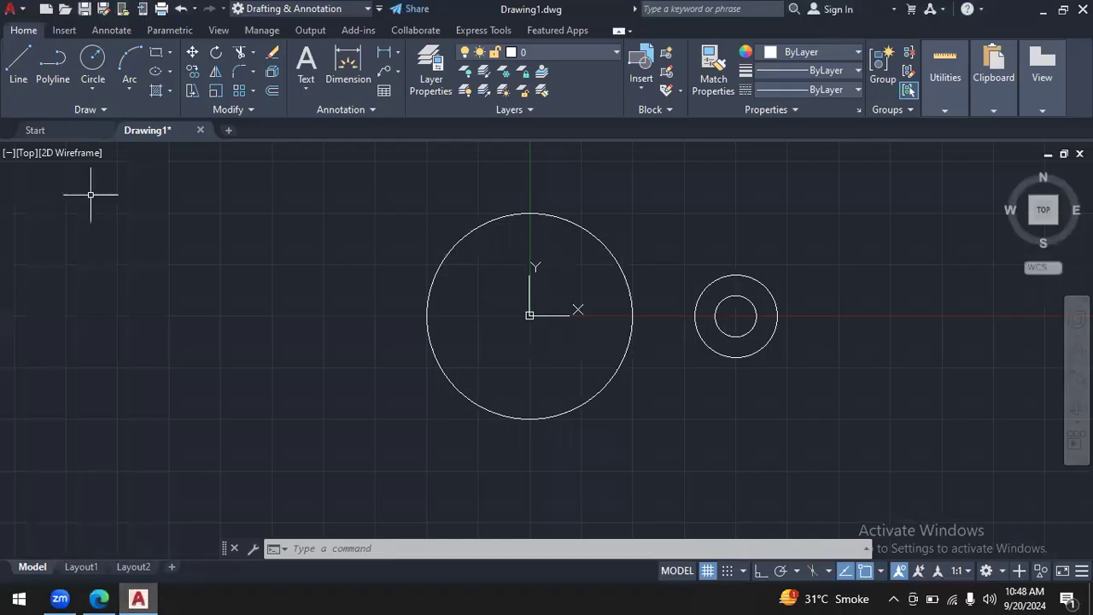
pyautogui.click(93, 89)
pyautogui.click(142, 111)
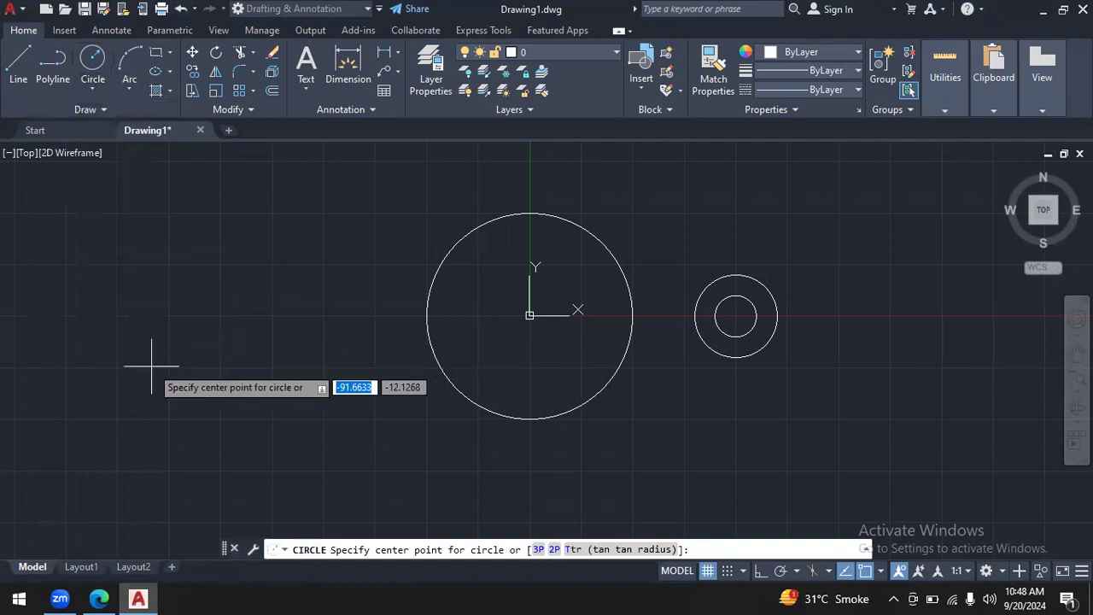
pyautogui.write('4')
pyautogui.press('Tab')
pyautogui.write('0')
pyautogui.press('Return')
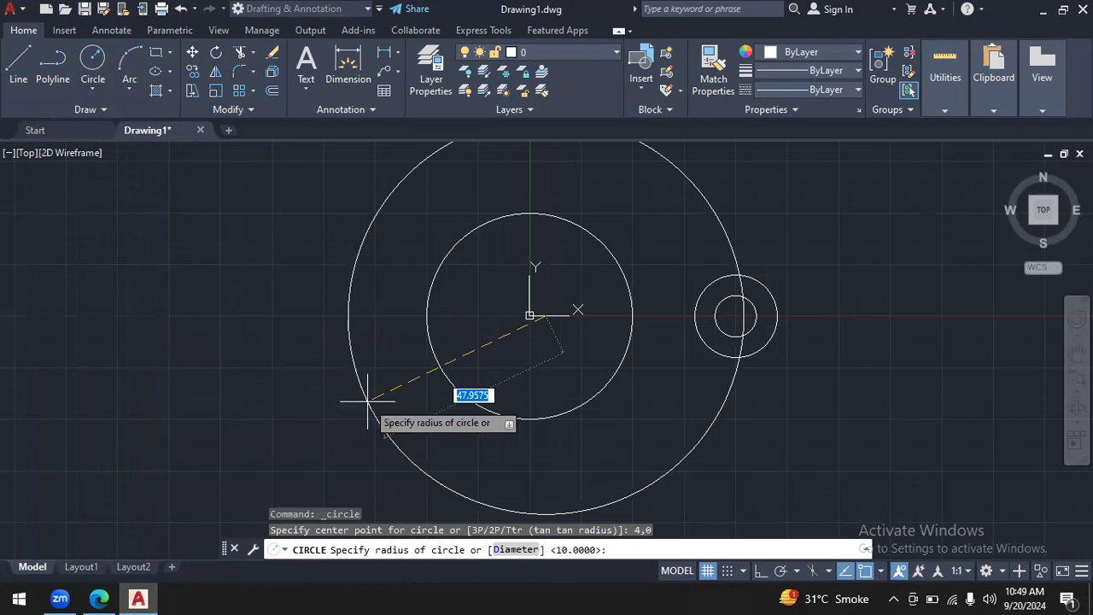
pyautogui.write('8')
pyautogui.press('Return')
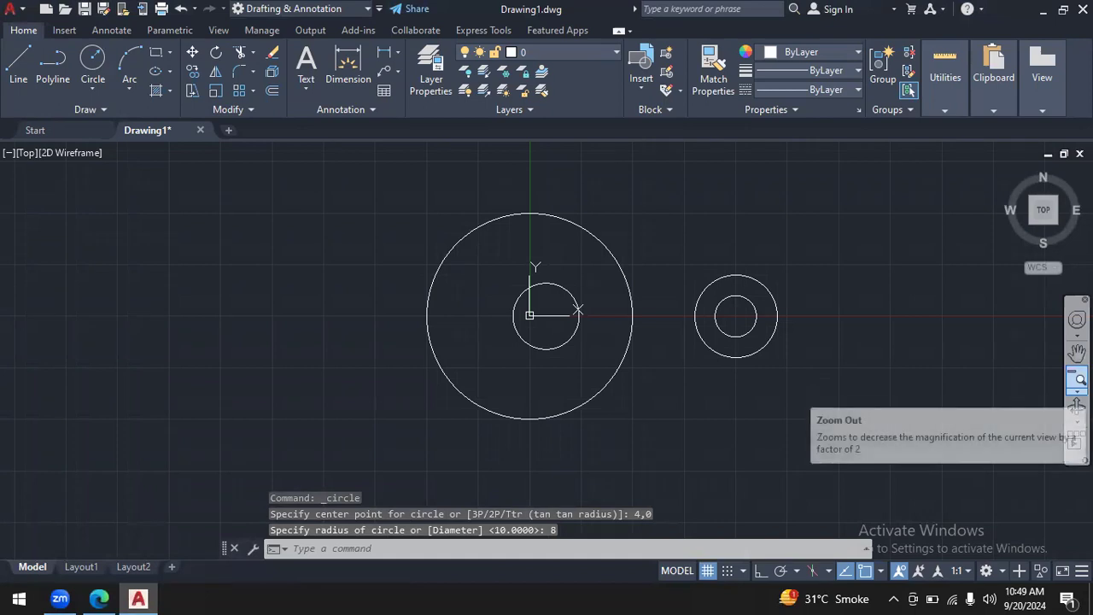
# - Inspect the slot's right arc circle up close and compare it with the plate drawing in autocad.pdf
pyautogui.click(1078, 391)
pyautogui.click(1053, 368)
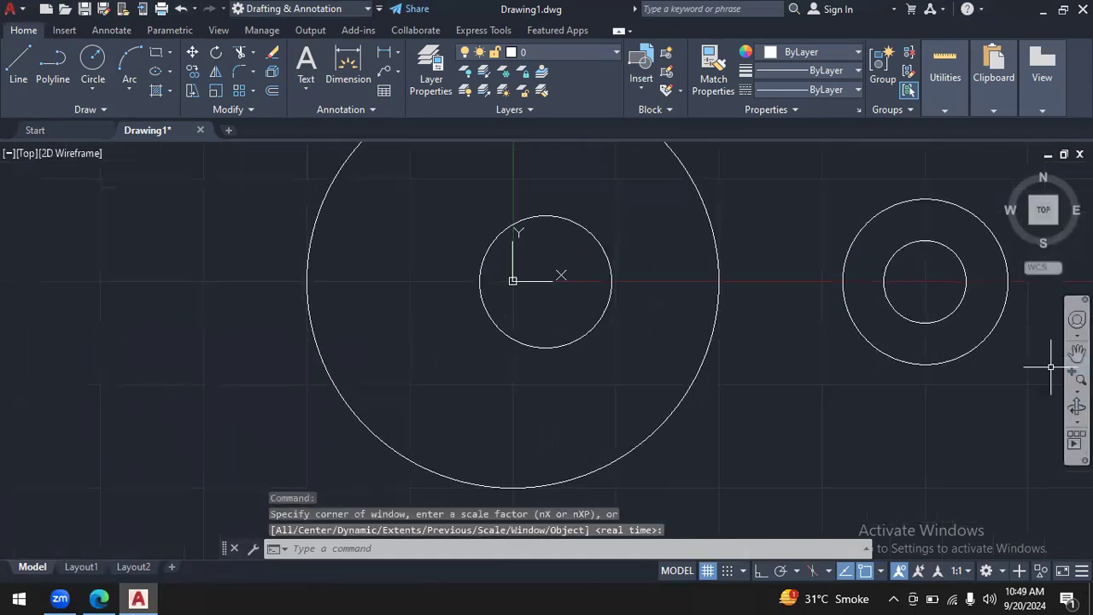
pyautogui.click(1077, 351)
pyautogui.moveTo(1041, 331); pyautogui.dragTo(984, 402)
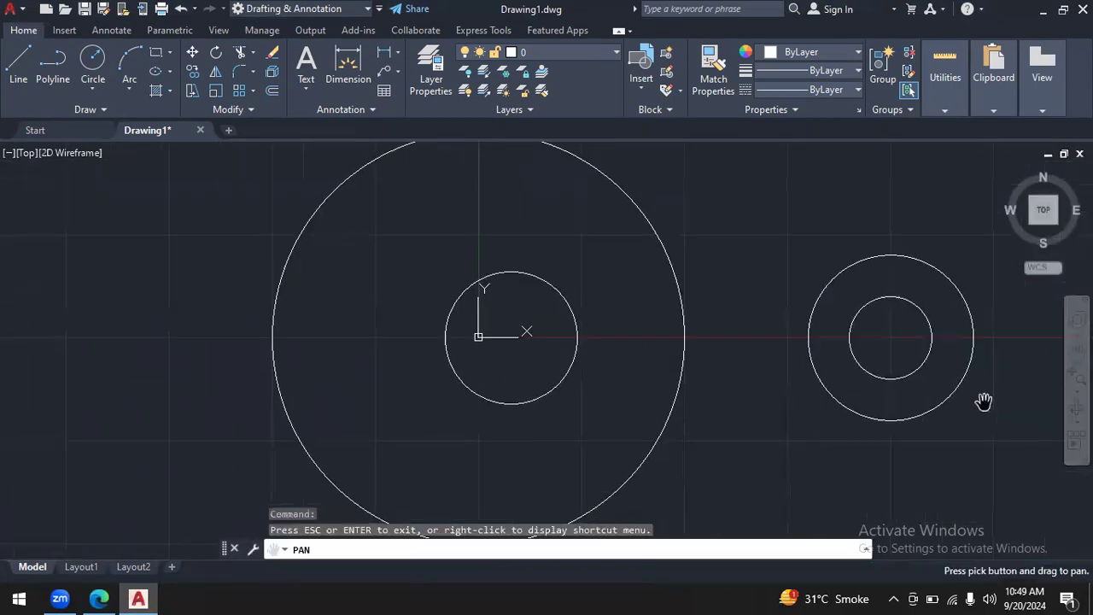
pyautogui.click(91, 597)
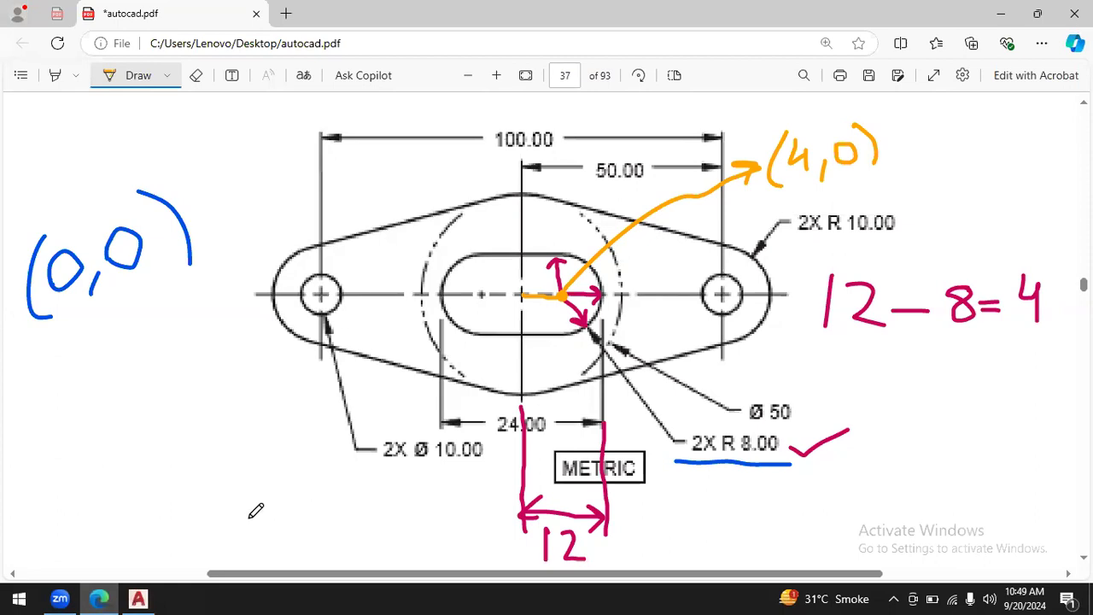
pyautogui.click(137, 598)
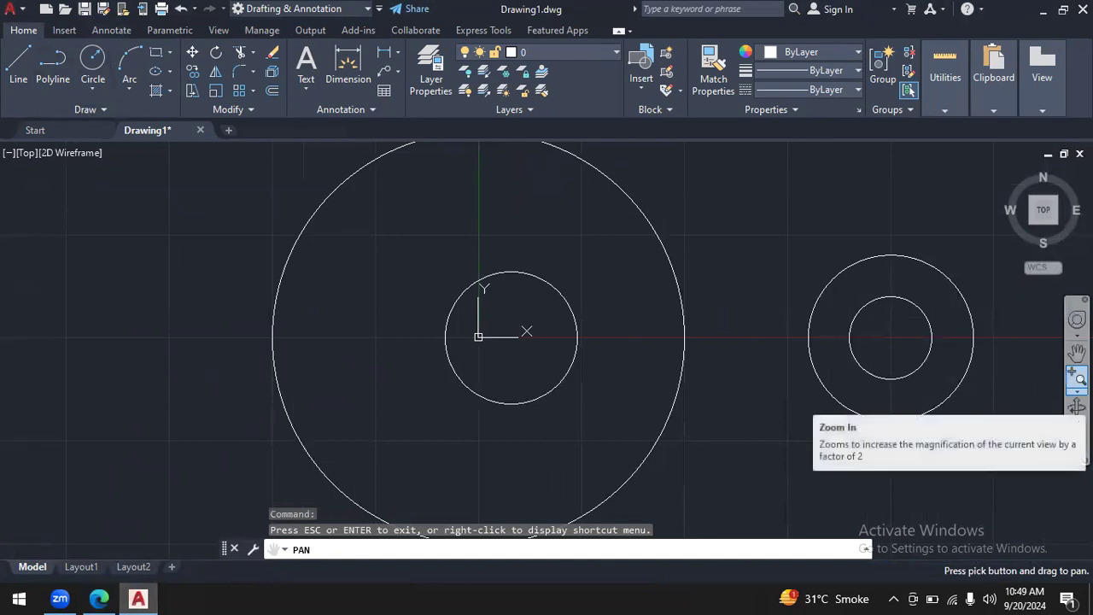
pyautogui.click(1077, 389)
pyautogui.click(1064, 384)
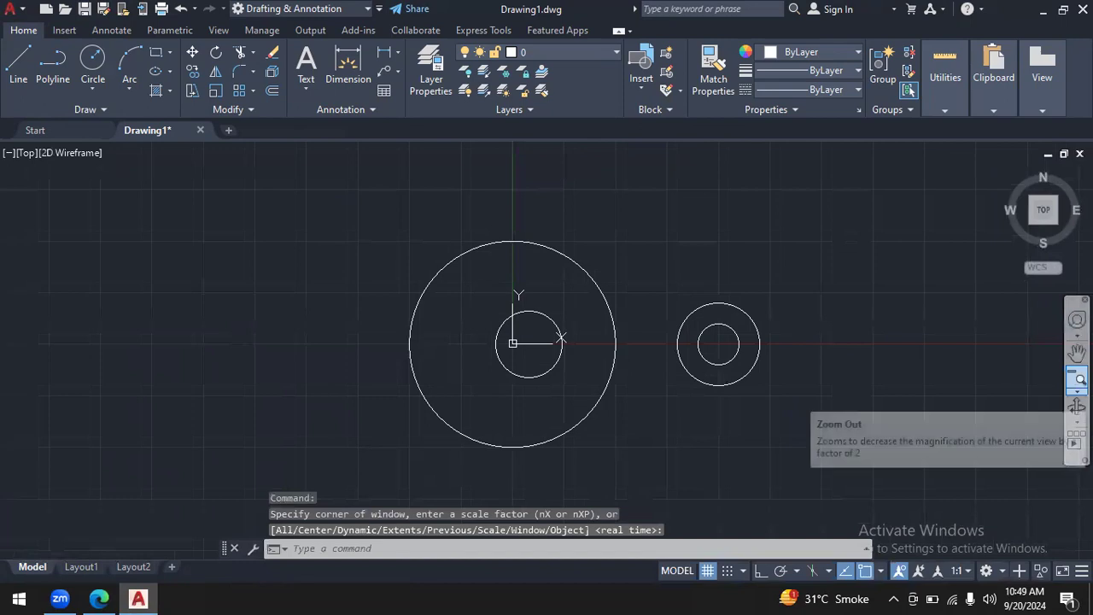
pyautogui.click(1078, 379)
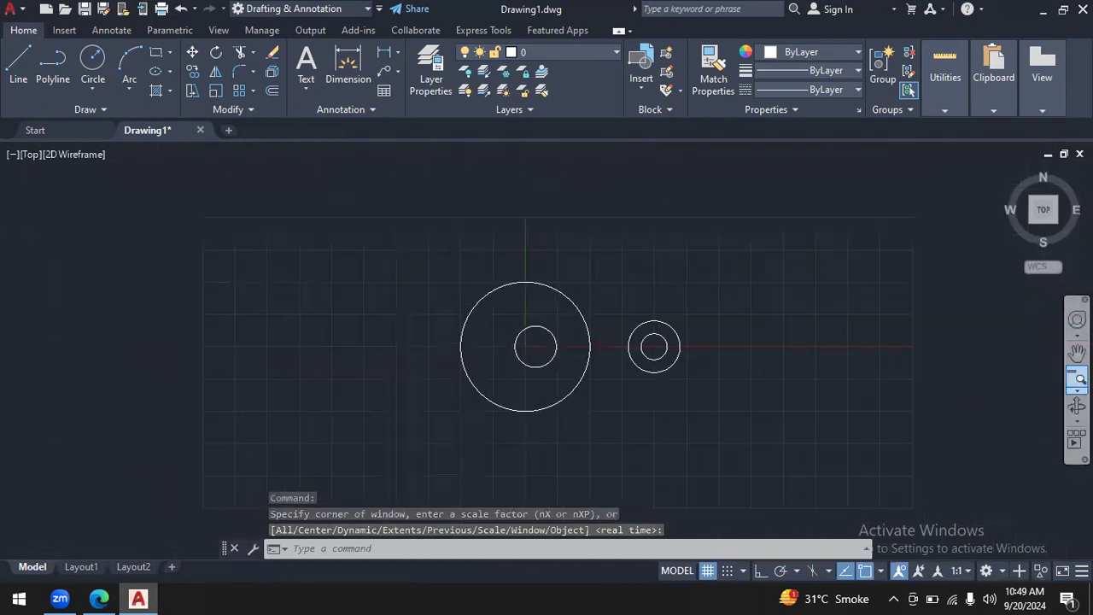
pyautogui.click(1078, 379)
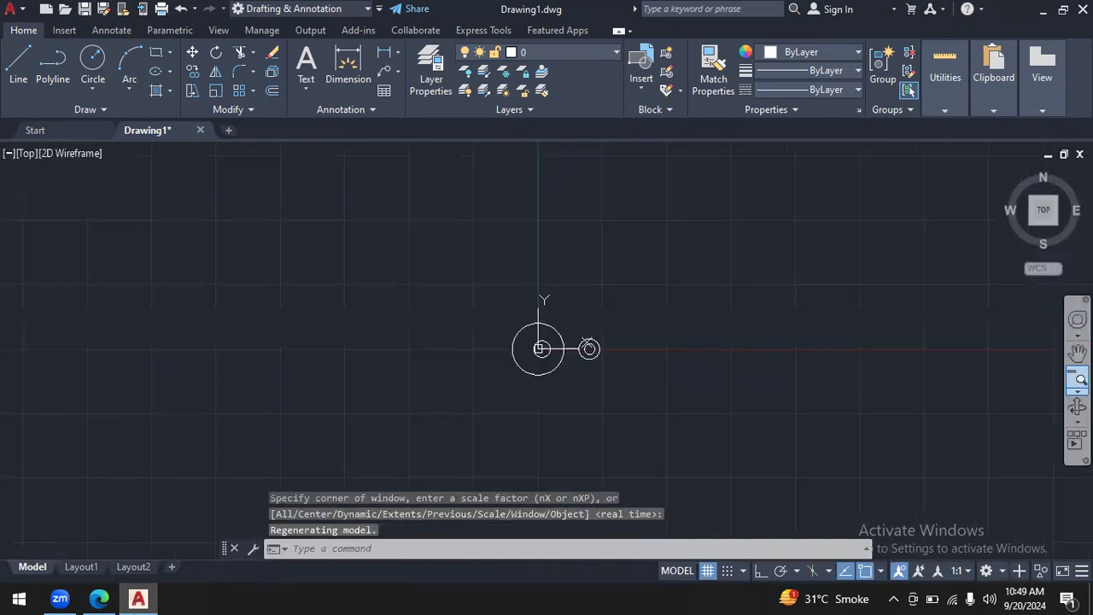
pyautogui.click(1078, 389)
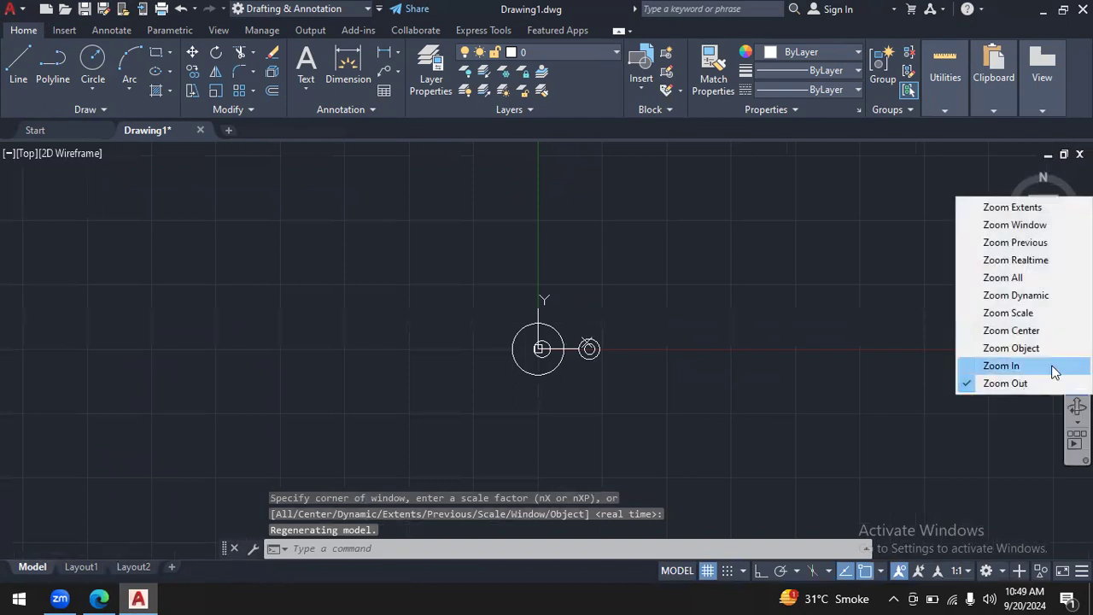
pyautogui.click(1052, 366)
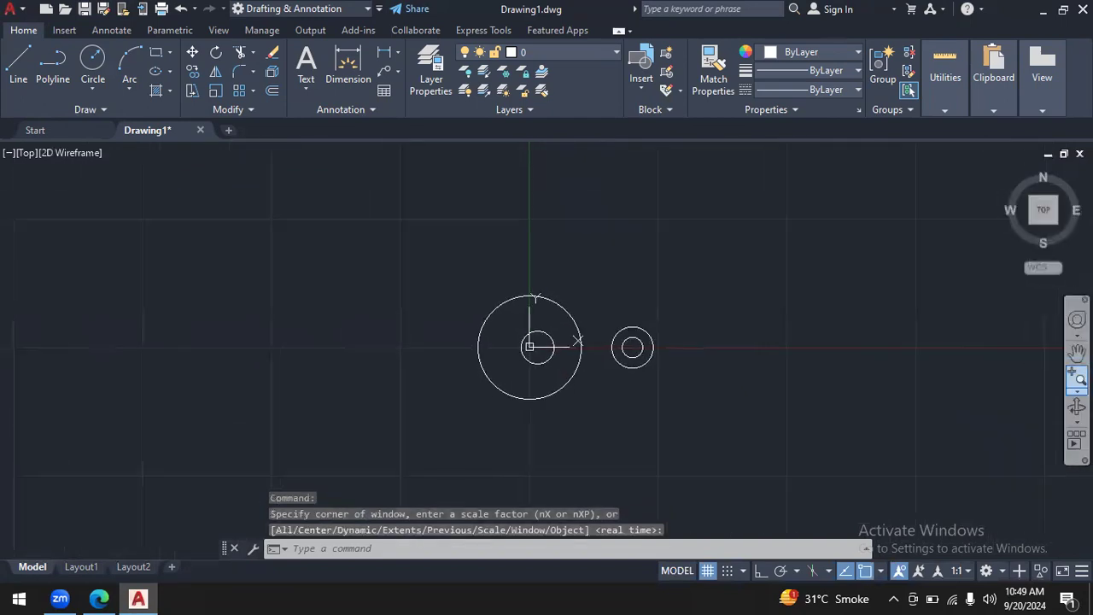
pyautogui.click(1078, 388)
pyautogui.click(1053, 366)
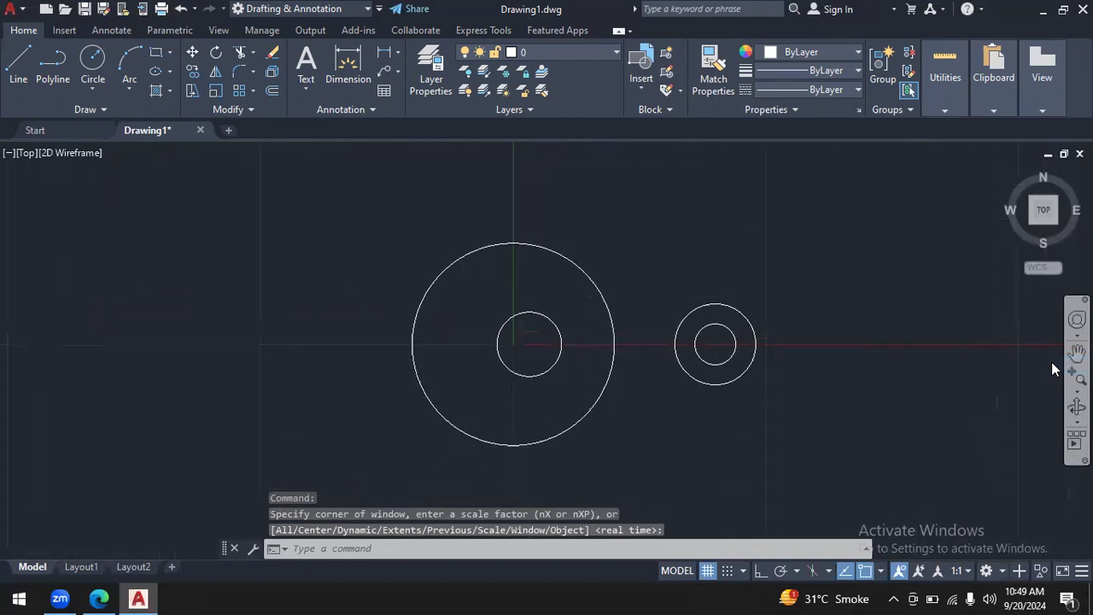
pyautogui.click(1076, 352)
pyautogui.moveTo(855, 444); pyautogui.dragTo(834, 400)
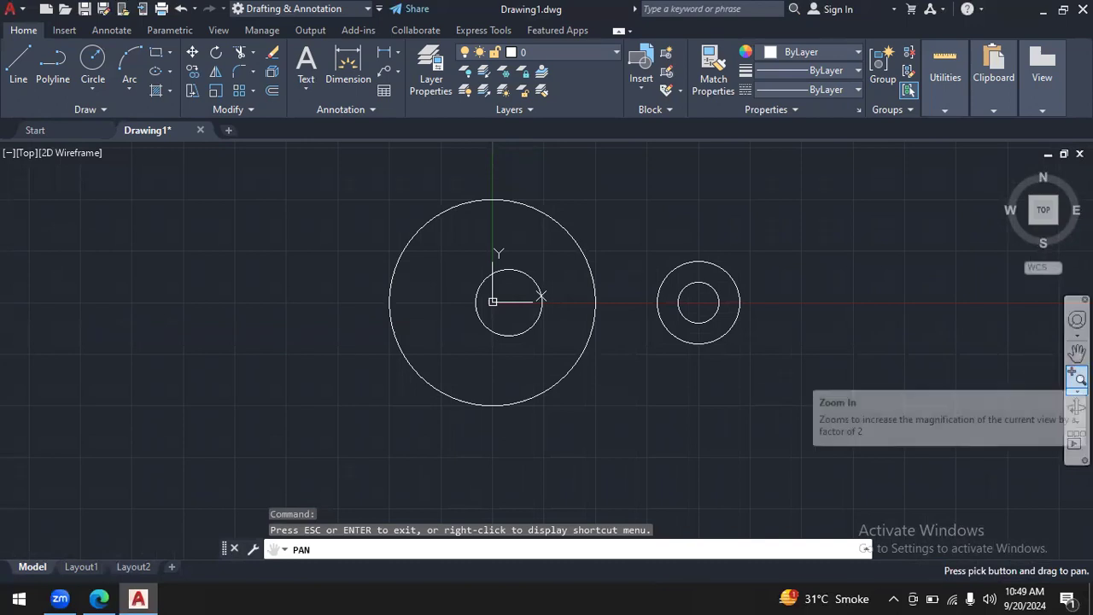
pyautogui.click(1076, 352)
pyautogui.moveTo(883, 327)
pyautogui.mouseDown()
pyautogui.moveTo(890, 359)
pyautogui.moveTo(904, 359)
pyautogui.mouseUp()
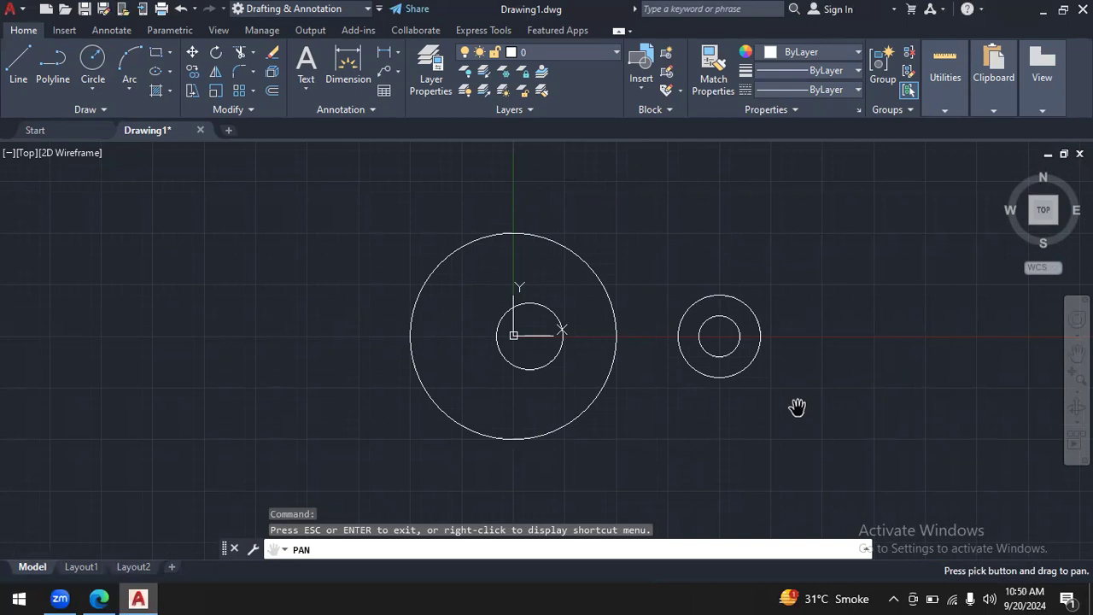
# - Check the plate's sloping right-hand edges in autocad.pdf, then return to the AutoCAD drawing
pyautogui.moveTo(99, 599)
pyautogui.click(31, 531)
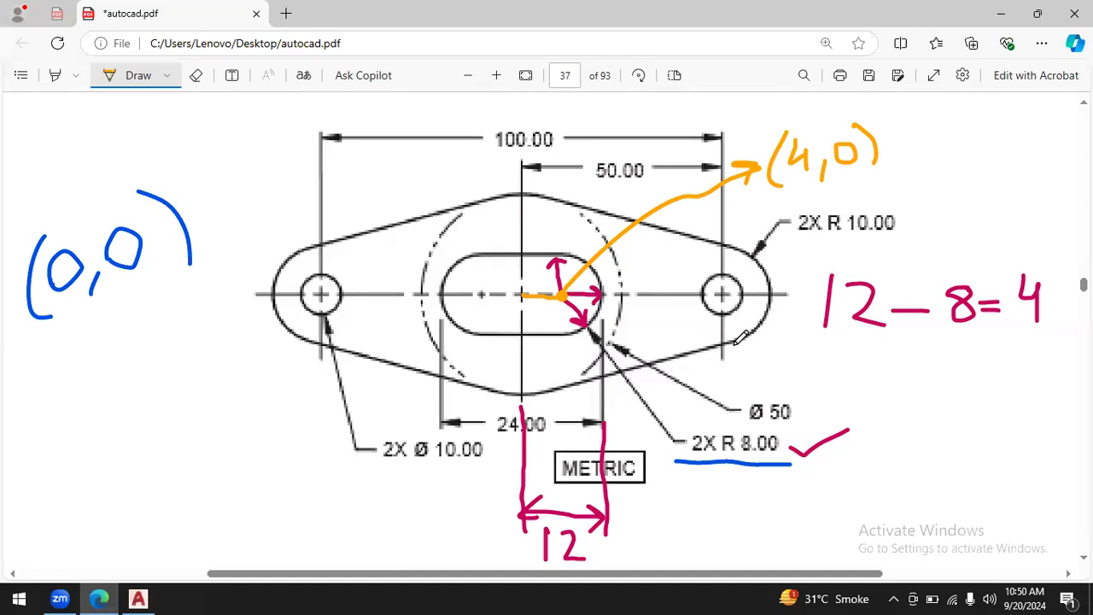
pyautogui.click(137, 599)
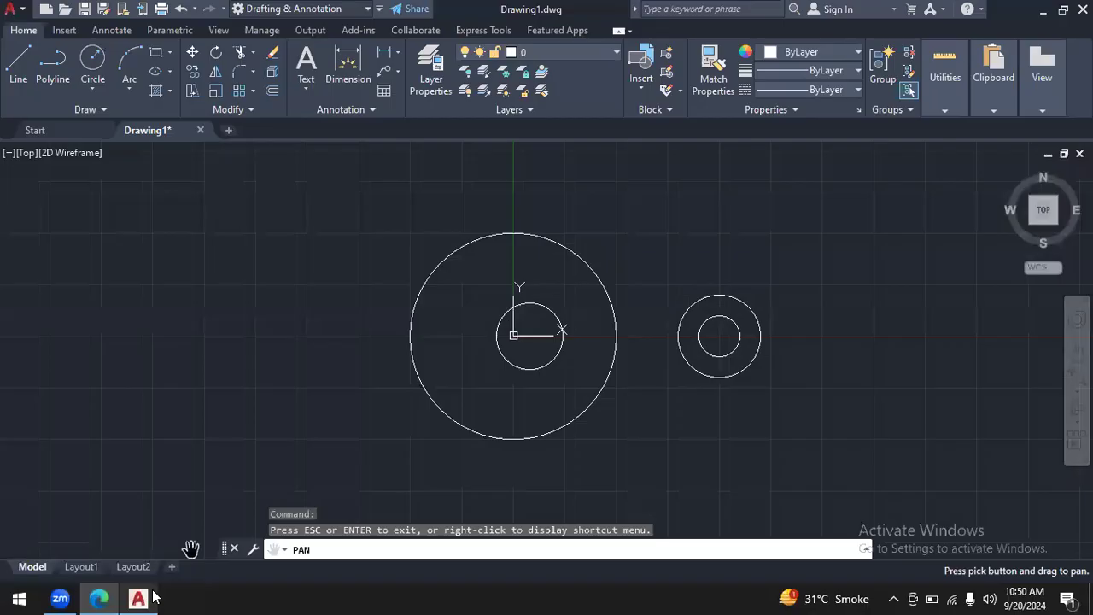
pyautogui.click(92, 96)
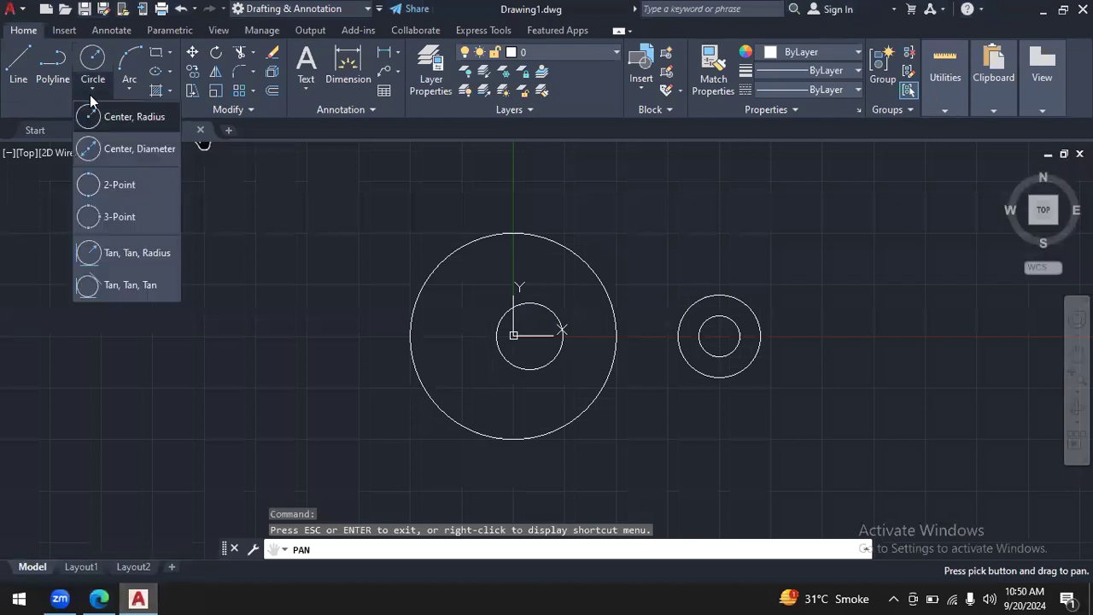
pyautogui.click(99, 599)
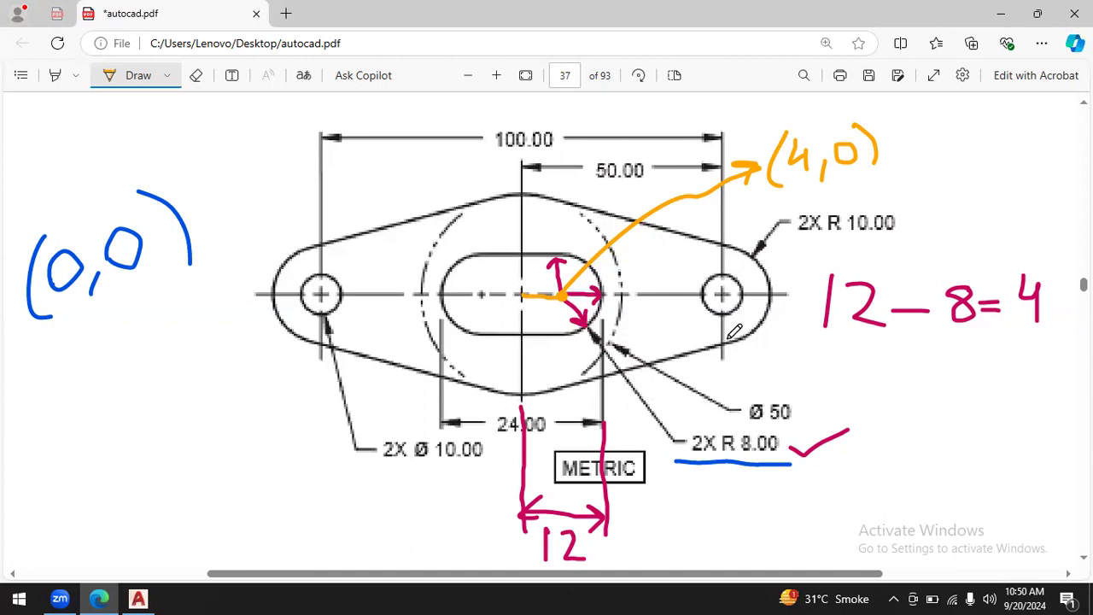
pyautogui.click(137, 598)
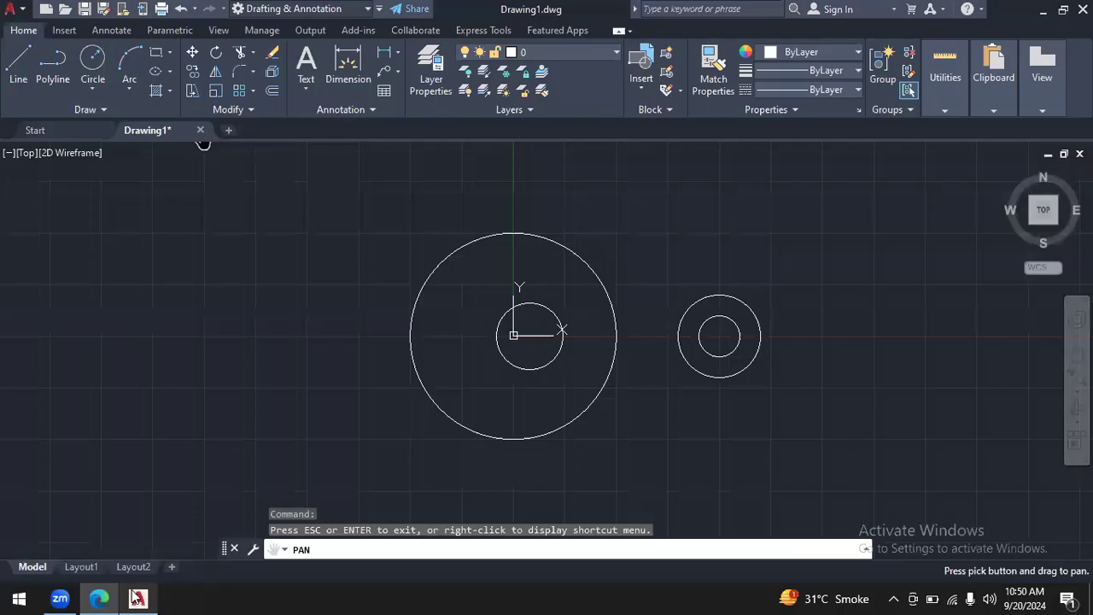
# - Draw a Tan, Tan, Radius circle of radius 50000 touching the lower sides of the large centre circle and the right end's outer circle
pyautogui.click(95, 89)
pyautogui.click(131, 252)
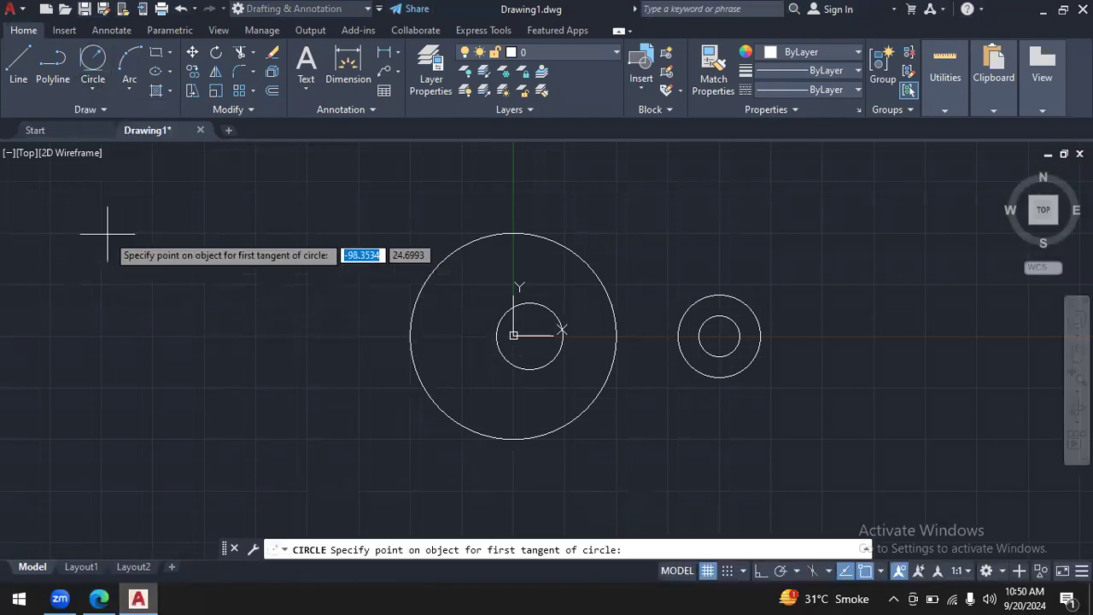
pyautogui.click(548, 433)
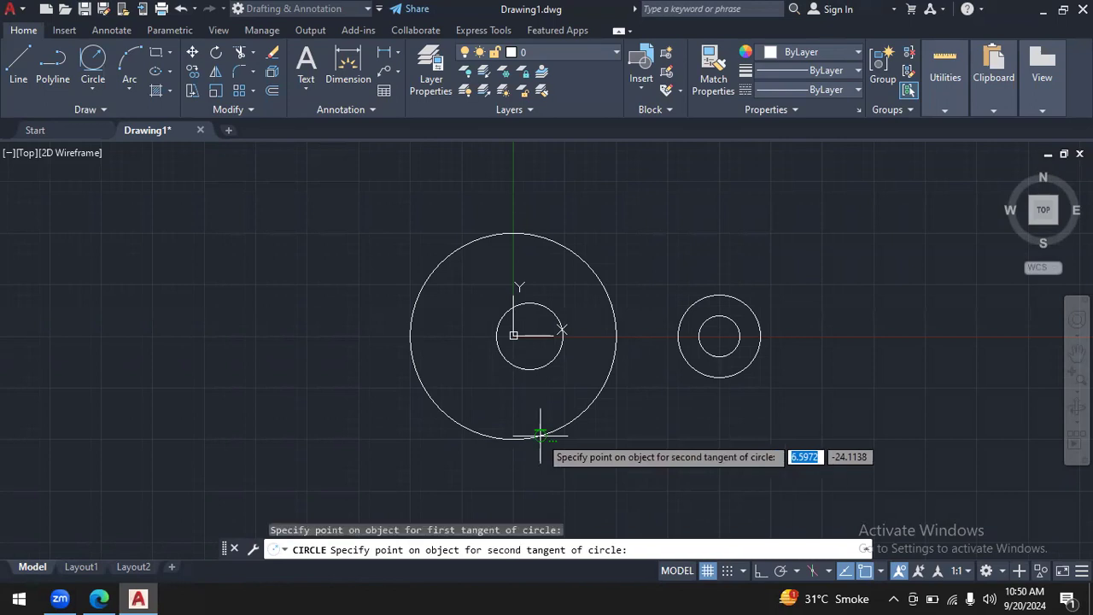
pyautogui.click(735, 373)
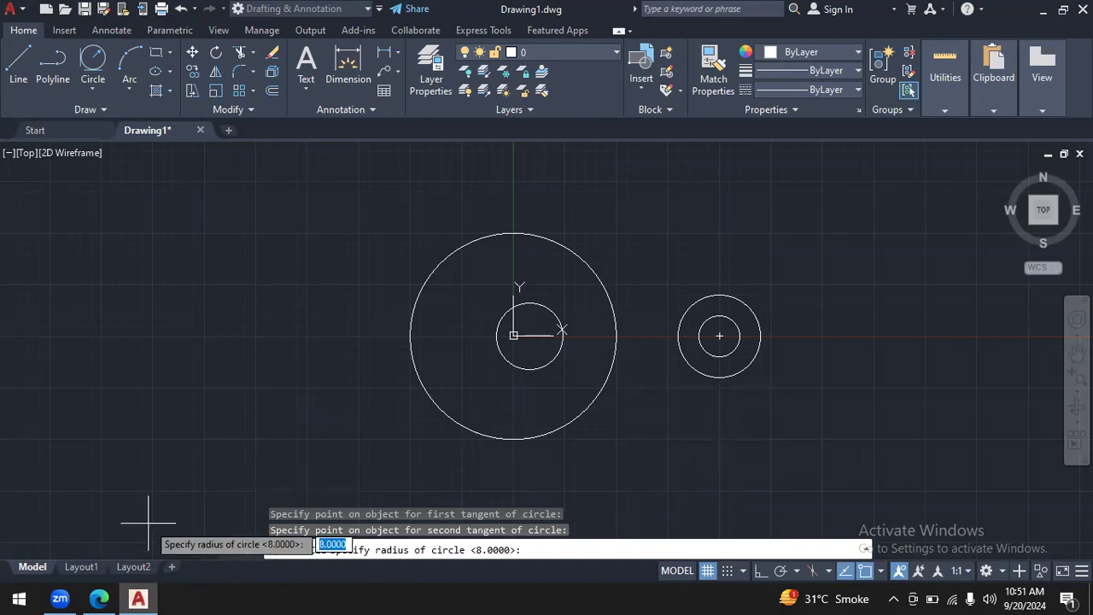
pyautogui.click(99, 599)
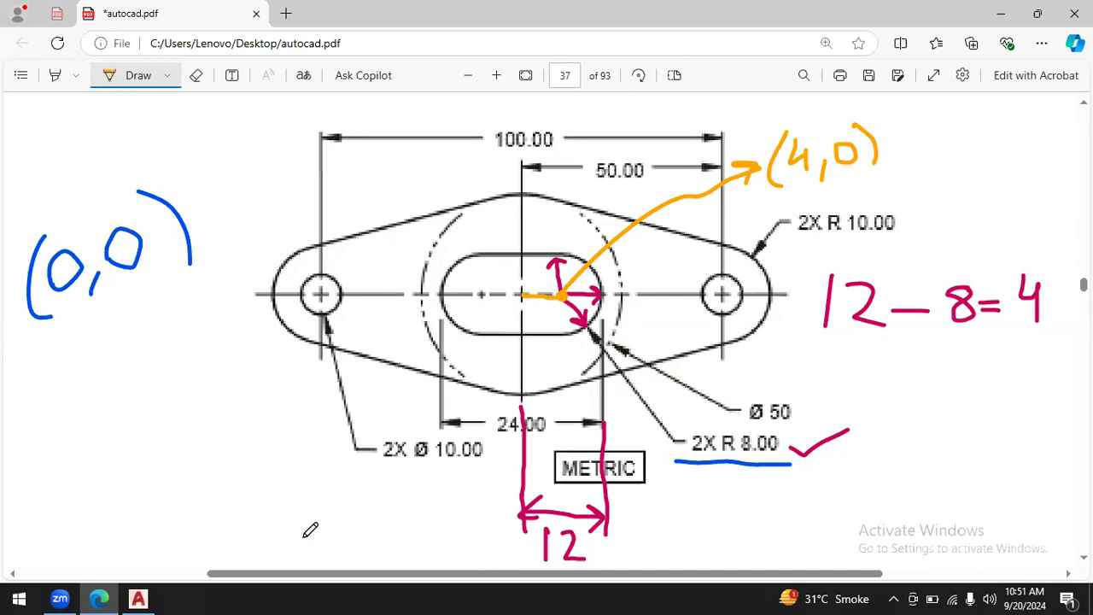
pyautogui.click(137, 599)
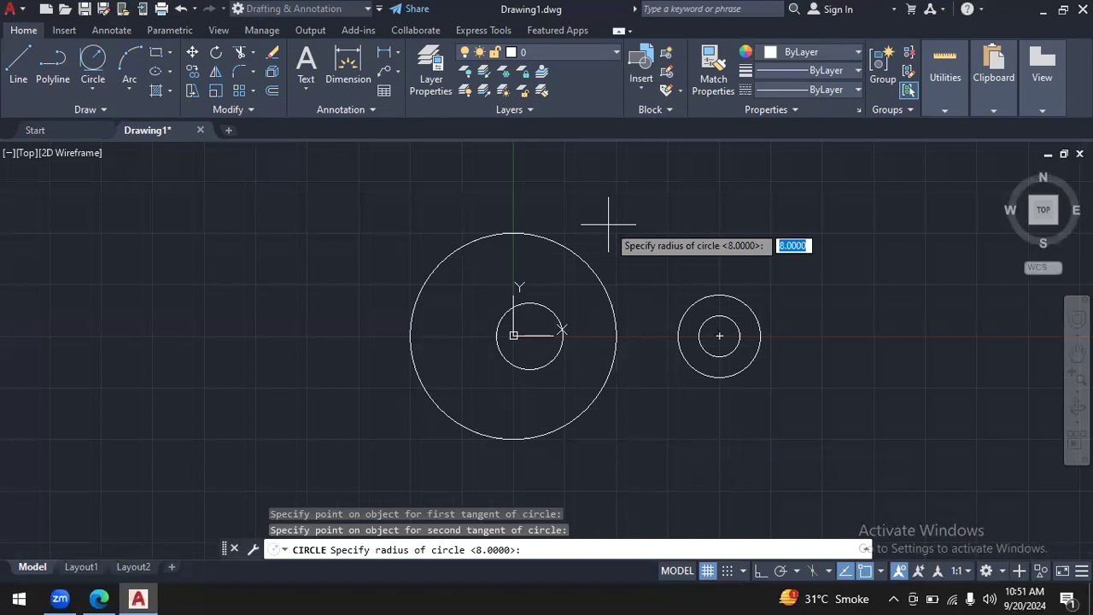
pyautogui.write('50000')
pyautogui.press('Return')
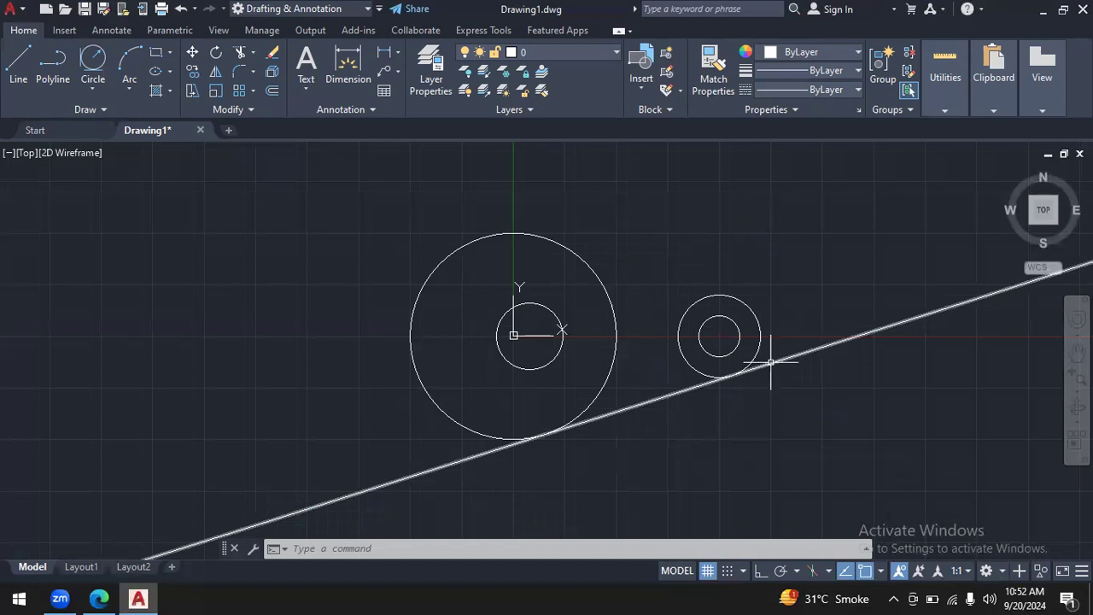
# - Examine the full extent of the radius 50000 tangent circle relative to the plate's small circles
pyautogui.click(1077, 386)
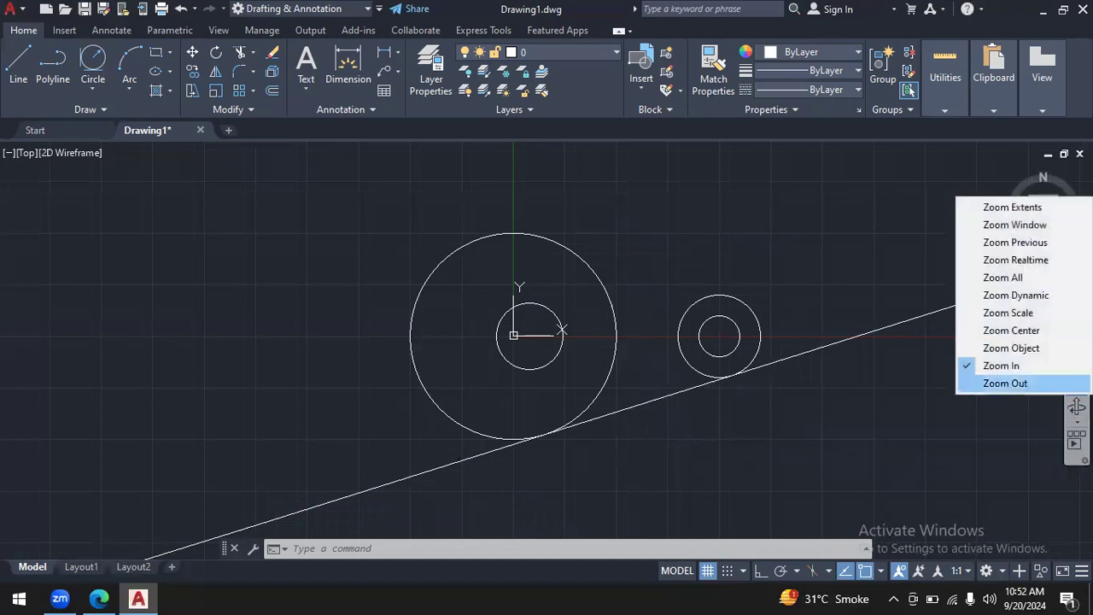
pyautogui.click(1039, 382)
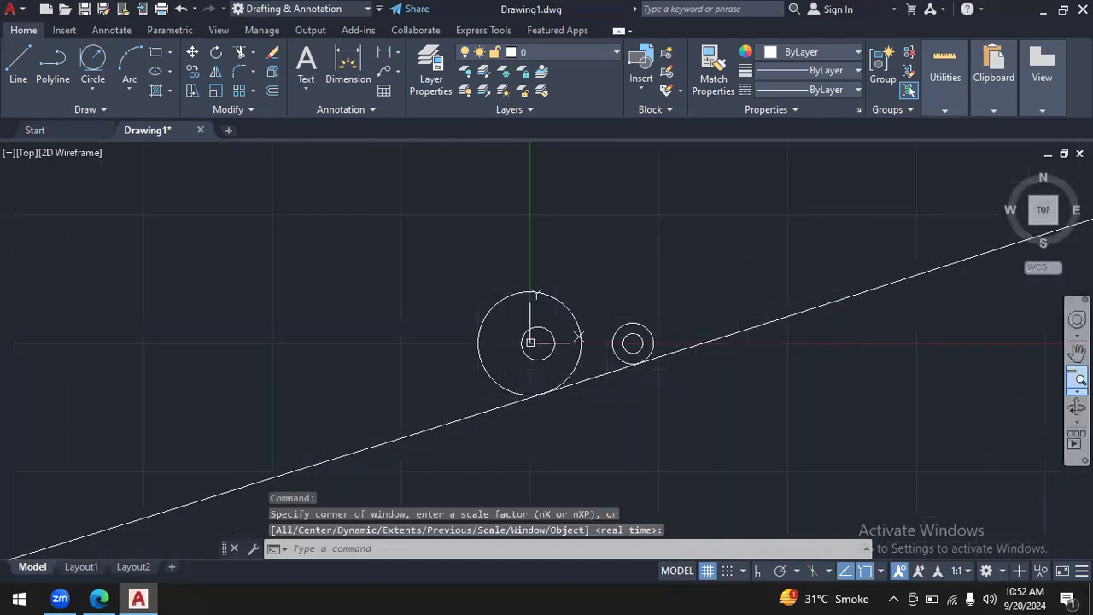
pyautogui.click(1008, 384)
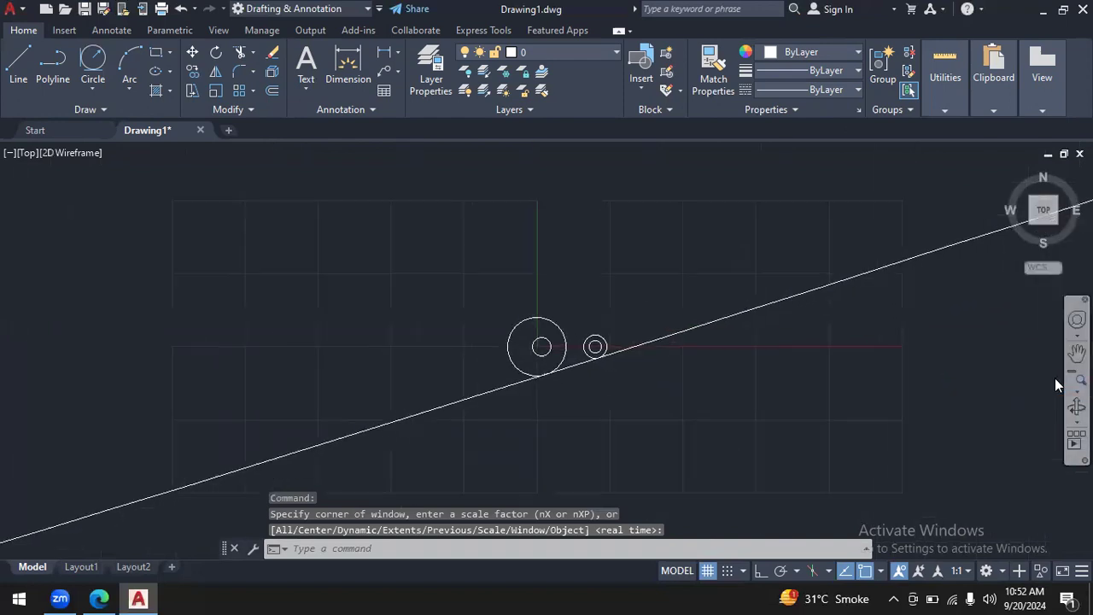
pyautogui.click(1077, 381)
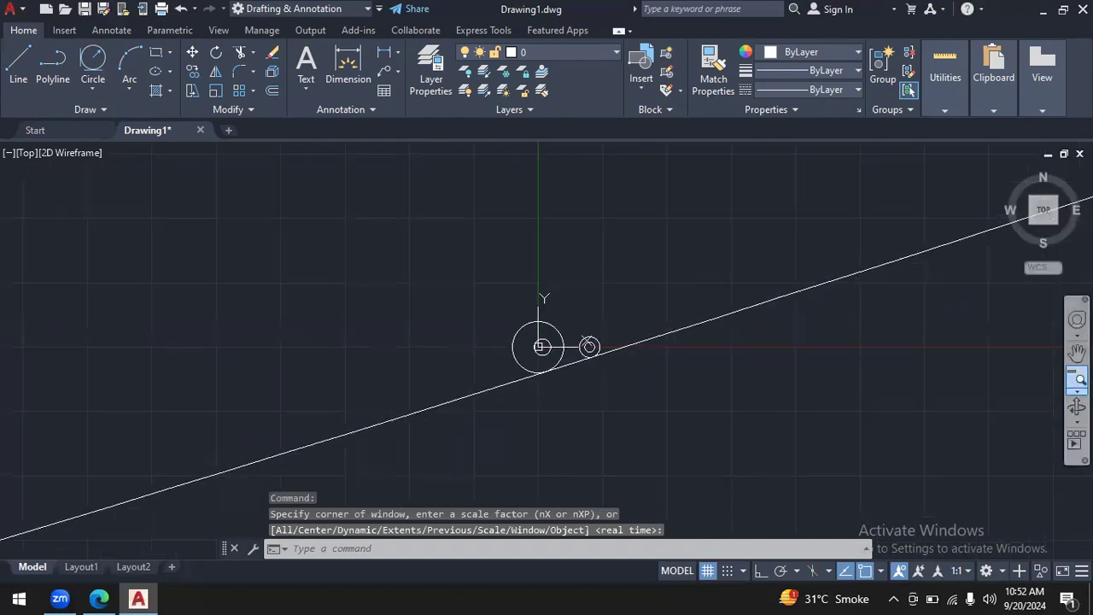
pyautogui.click(1078, 381)
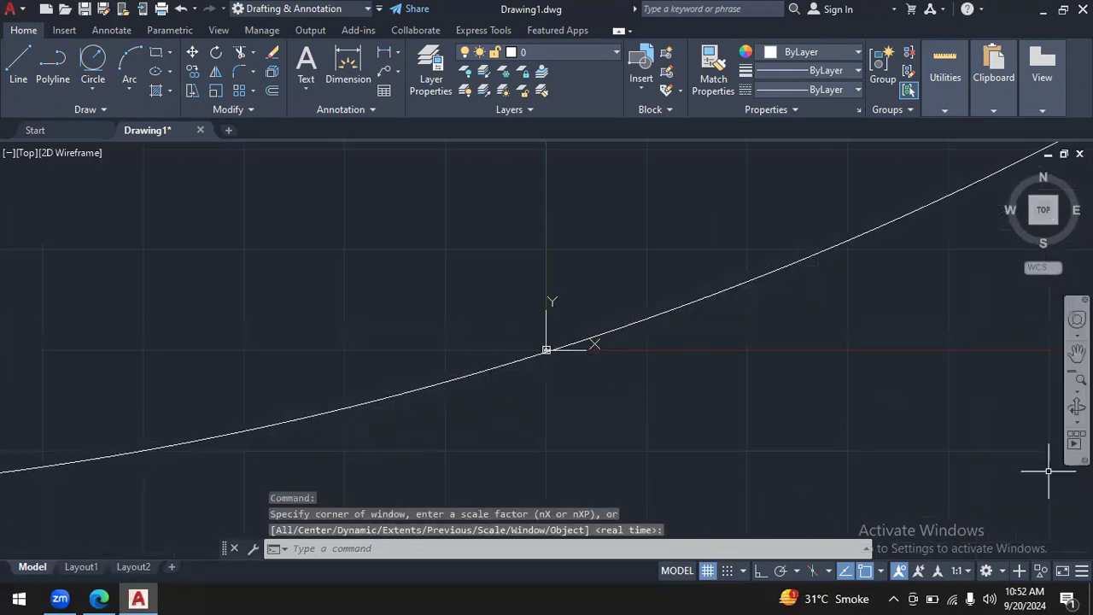
pyautogui.click(1077, 381)
pyautogui.click(1077, 381)
pyautogui.click(1077, 381)
pyautogui.click(1077, 381)
pyautogui.click(1077, 352)
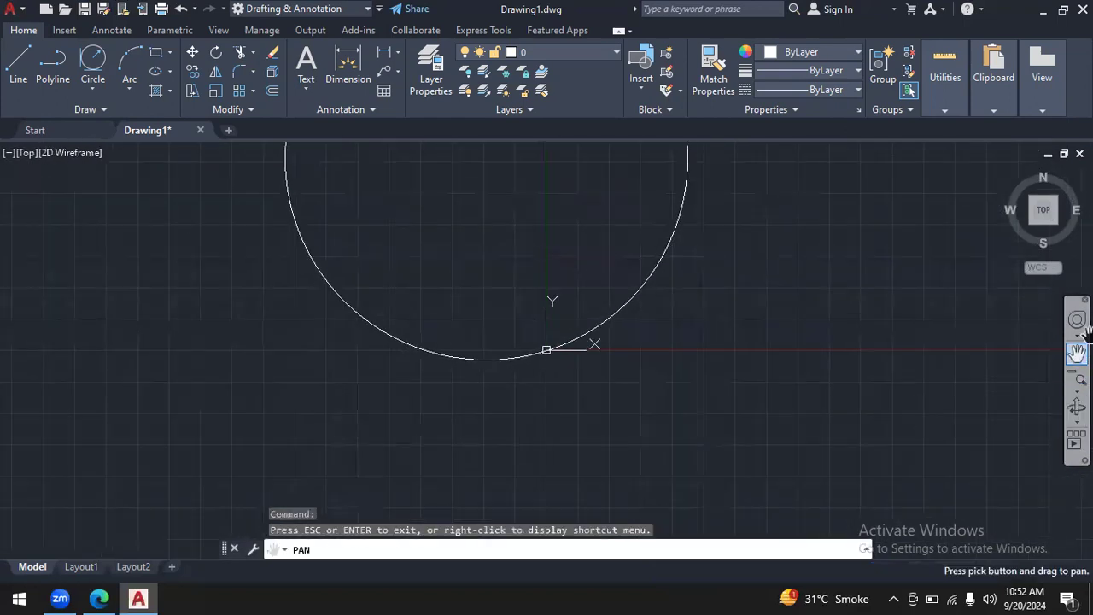
pyautogui.moveTo(820, 237)
pyautogui.mouseDown()
pyautogui.moveTo(879, 409)
pyautogui.moveTo(893, 402)
pyautogui.moveTo(820, 364)
pyautogui.moveTo(835, 436)
pyautogui.moveTo(816, 357)
pyautogui.moveTo(768, 274)
pyautogui.moveTo(797, 259)
pyautogui.mouseUp()
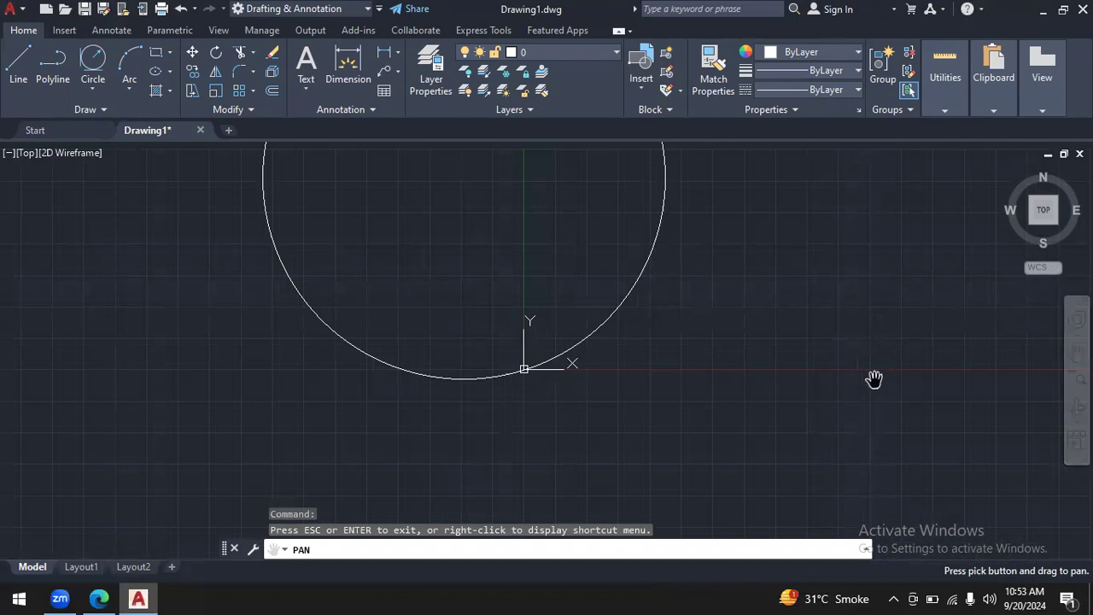
# - Follow the huge tangent circle back to the plate and inspect where it touches the centre and right end circles
pyautogui.click(1077, 390)
pyautogui.click(1001, 365)
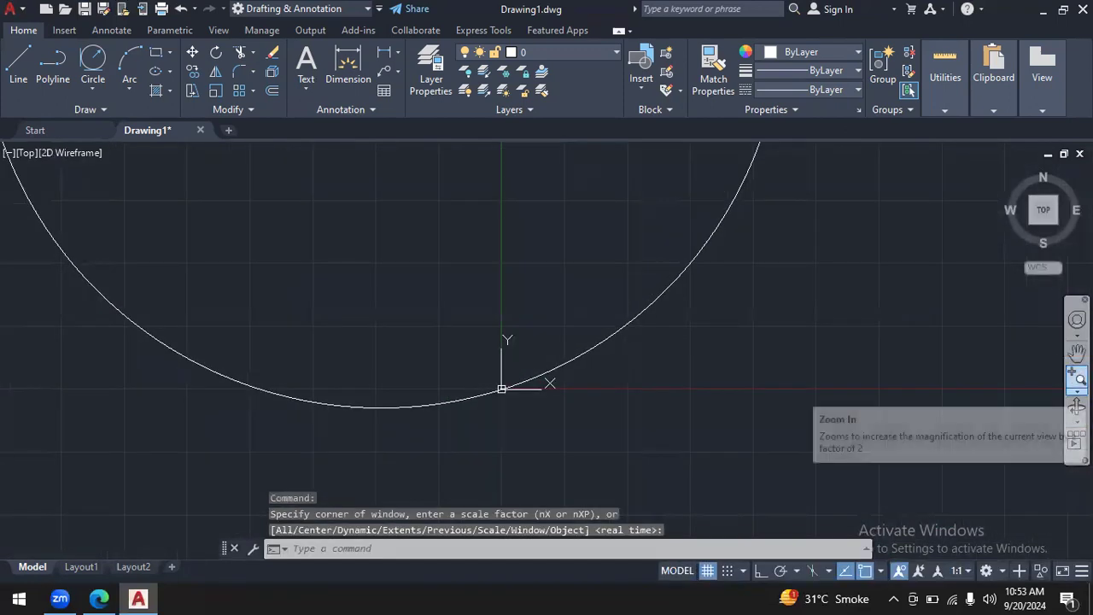
pyautogui.click(1077, 377)
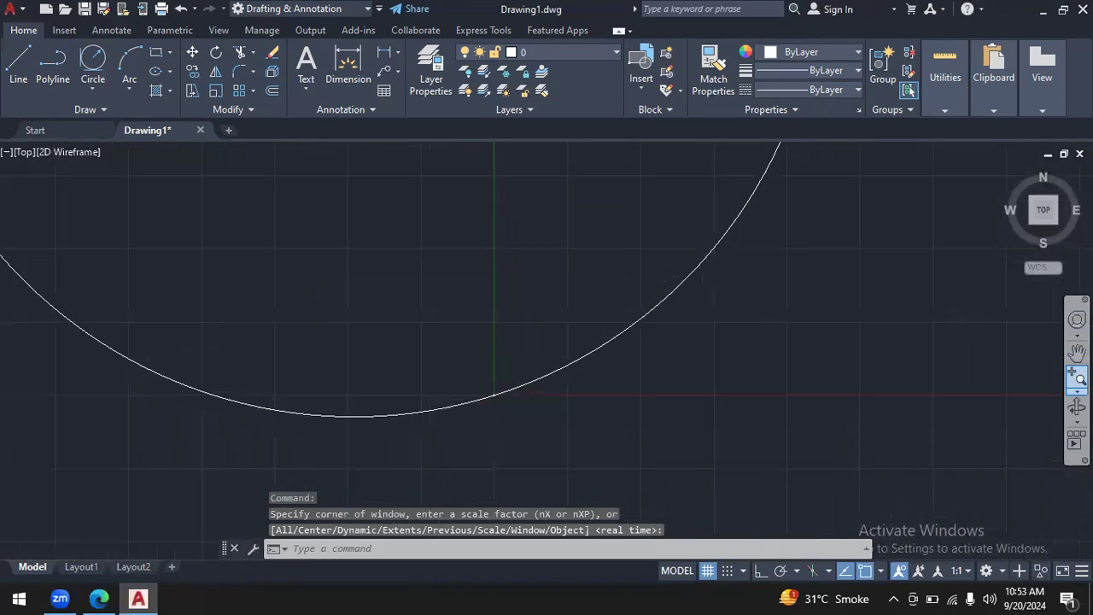
pyautogui.click(1077, 377)
pyautogui.click(1078, 377)
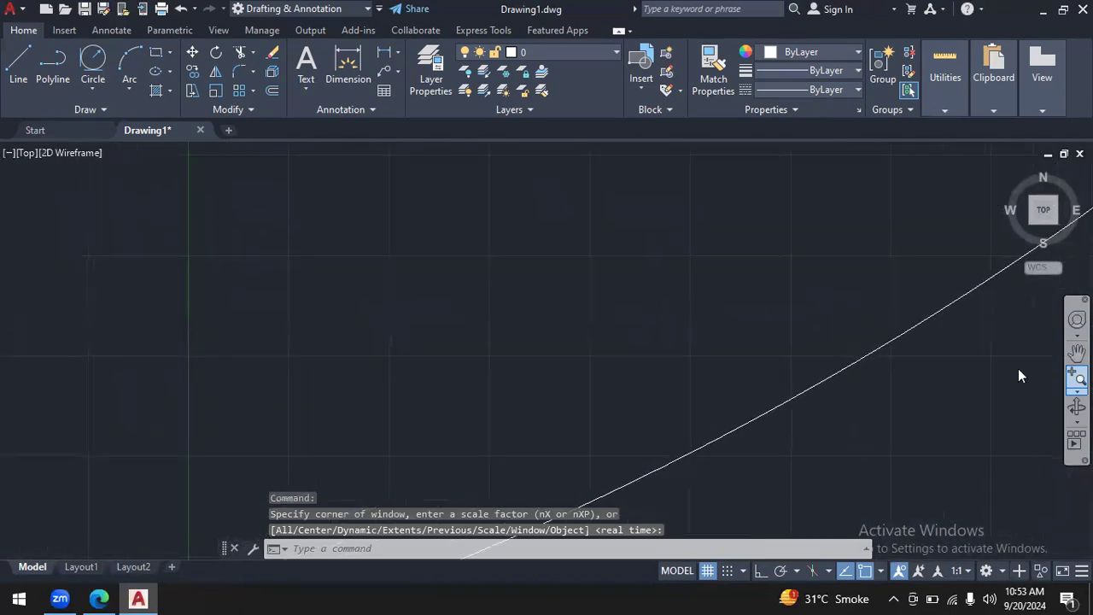
pyautogui.scroll(10, 1021, 373)
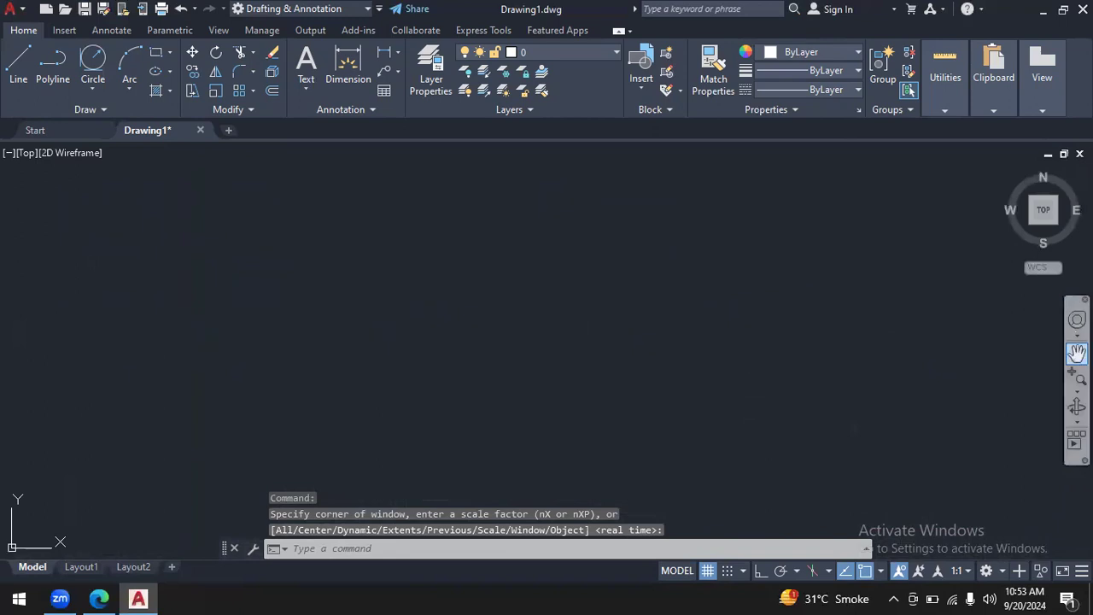
pyautogui.click(1077, 351)
pyautogui.moveTo(765, 415); pyautogui.dragTo(790, 188)
pyautogui.moveTo(646, 410); pyautogui.dragTo(768, 177)
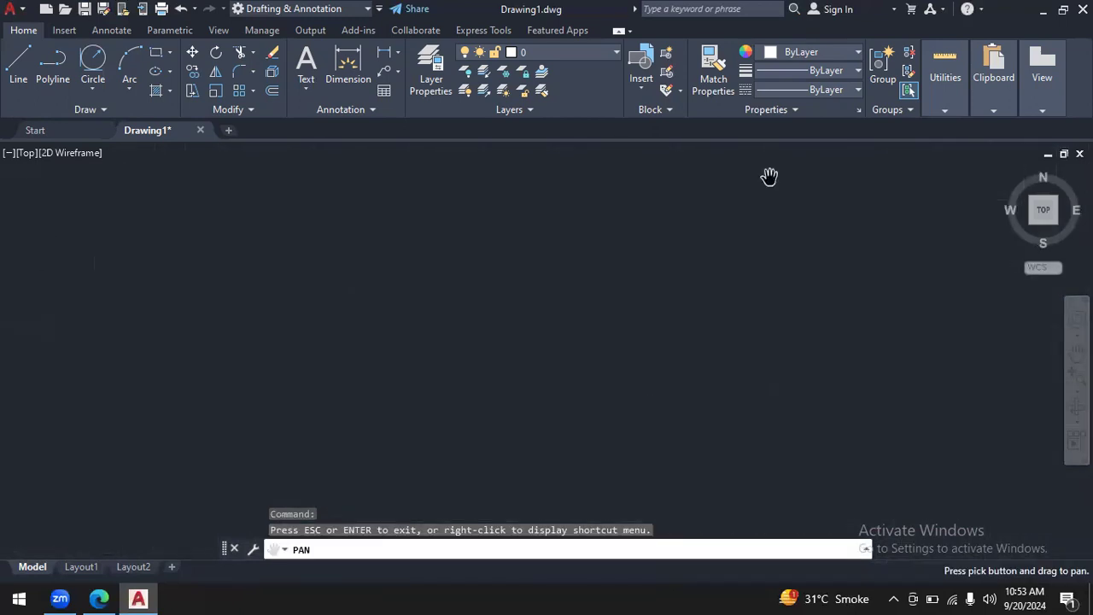
pyautogui.moveTo(647, 436); pyautogui.dragTo(807, 189)
pyautogui.moveTo(742, 424); pyautogui.dragTo(838, 178)
pyautogui.moveTo(739, 410); pyautogui.dragTo(864, 152)
pyautogui.moveTo(870, 385); pyautogui.dragTo(893, 199)
pyautogui.moveTo(797, 459)
pyautogui.mouseDown()
pyautogui.moveTo(774, 349)
pyautogui.moveTo(1075, 241)
pyautogui.moveTo(1090, 257)
pyautogui.mouseUp()
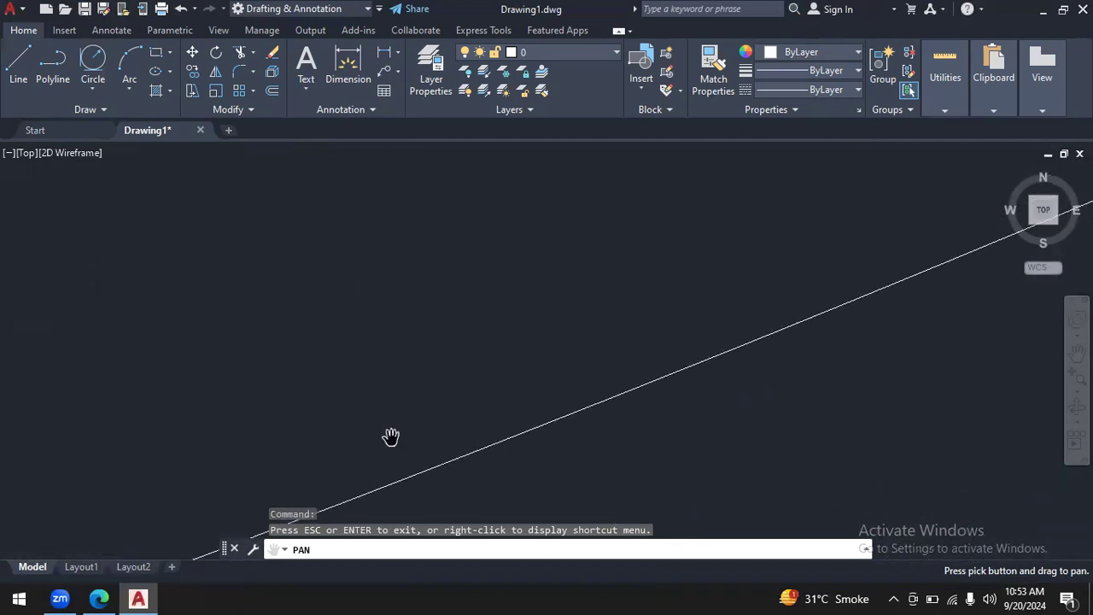
pyautogui.moveTo(86, 470); pyautogui.dragTo(577, 248)
pyautogui.moveTo(137, 437); pyautogui.dragTo(607, 283)
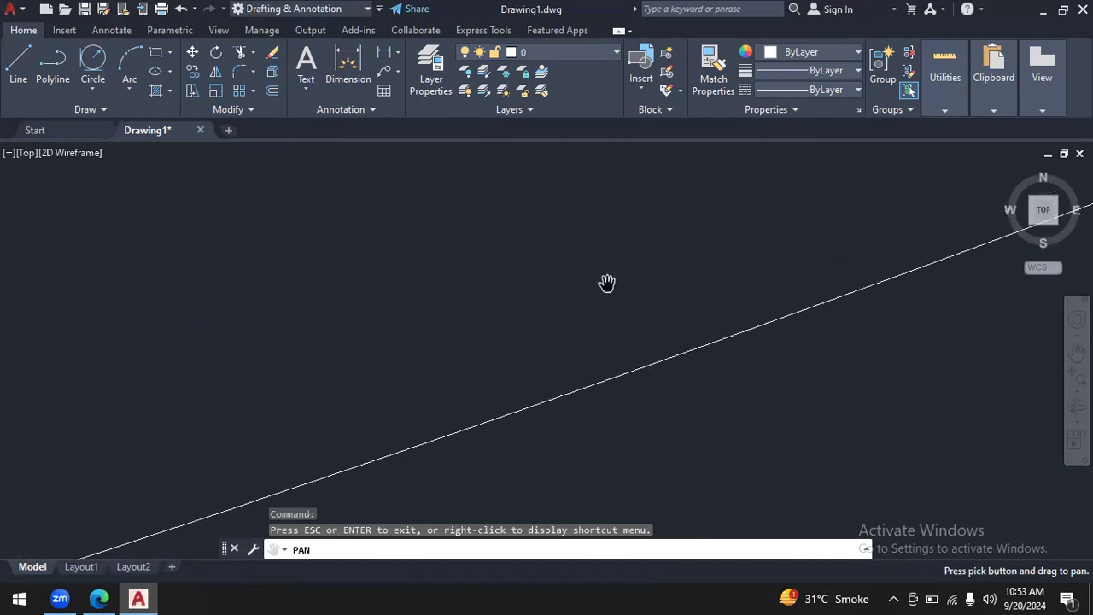
pyautogui.moveTo(63, 481); pyautogui.dragTo(598, 249)
pyautogui.moveTo(417, 299); pyautogui.dragTo(669, 157)
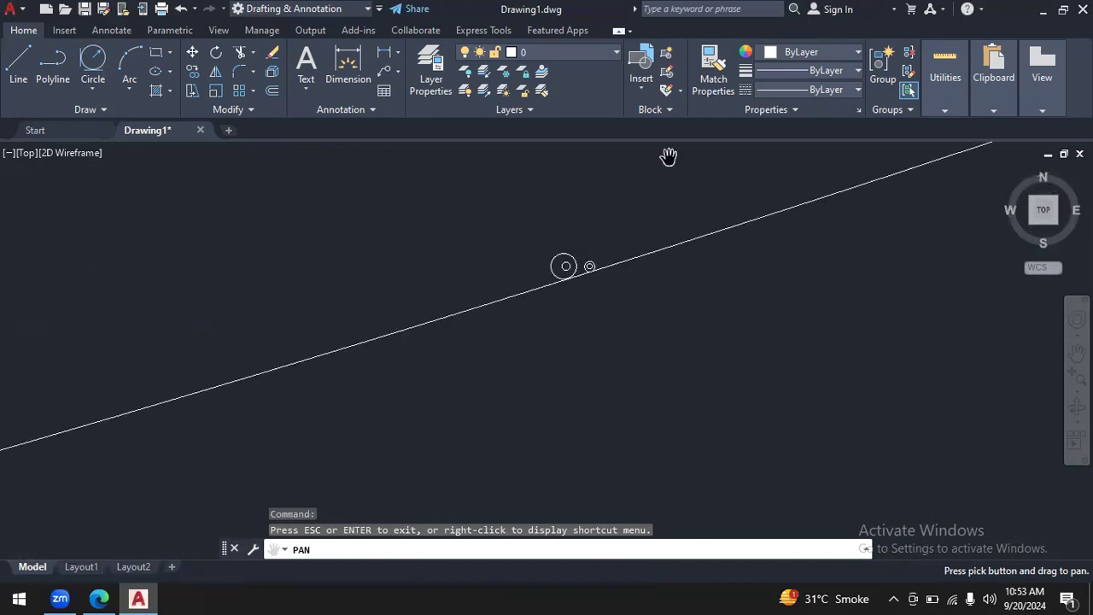
pyautogui.moveTo(658, 224); pyautogui.dragTo(643, 239)
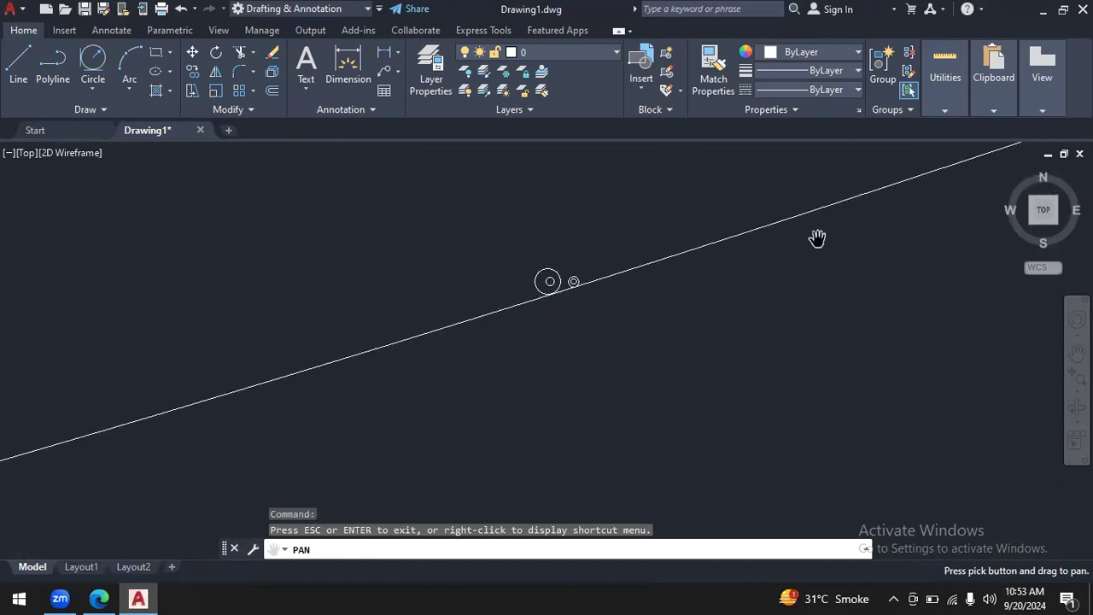
pyautogui.moveTo(957, 175); pyautogui.dragTo(885, 263)
pyautogui.moveTo(644, 420); pyautogui.dragTo(647, 385)
# - Trim the lower radius 50000 circle to leave only the sloping edge between the large centre circle and the right end's outer circle
pyautogui.click(1077, 389)
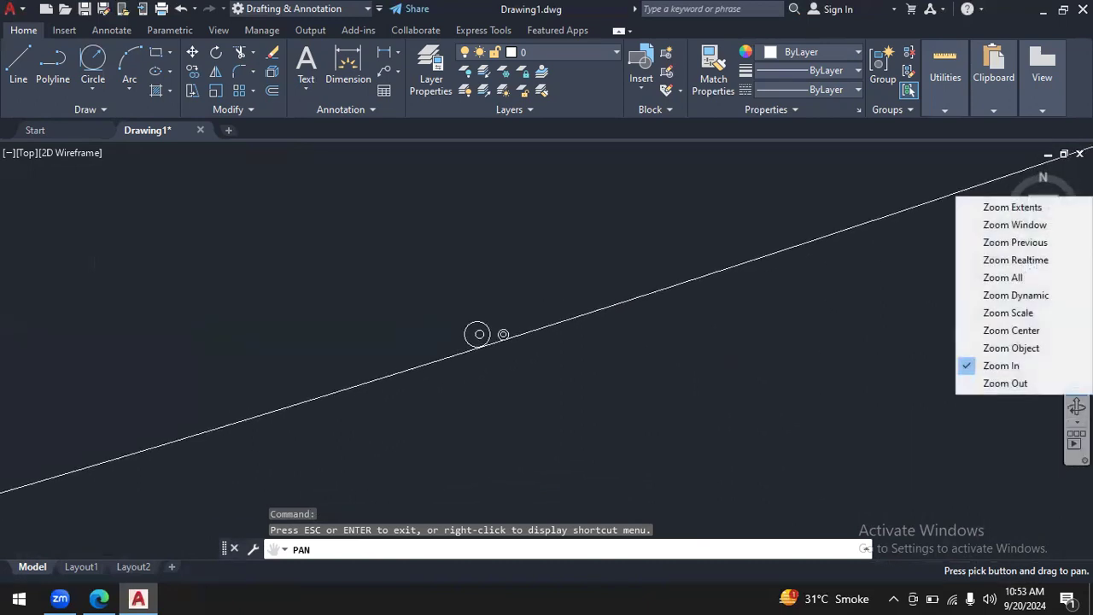
pyautogui.click(1050, 366)
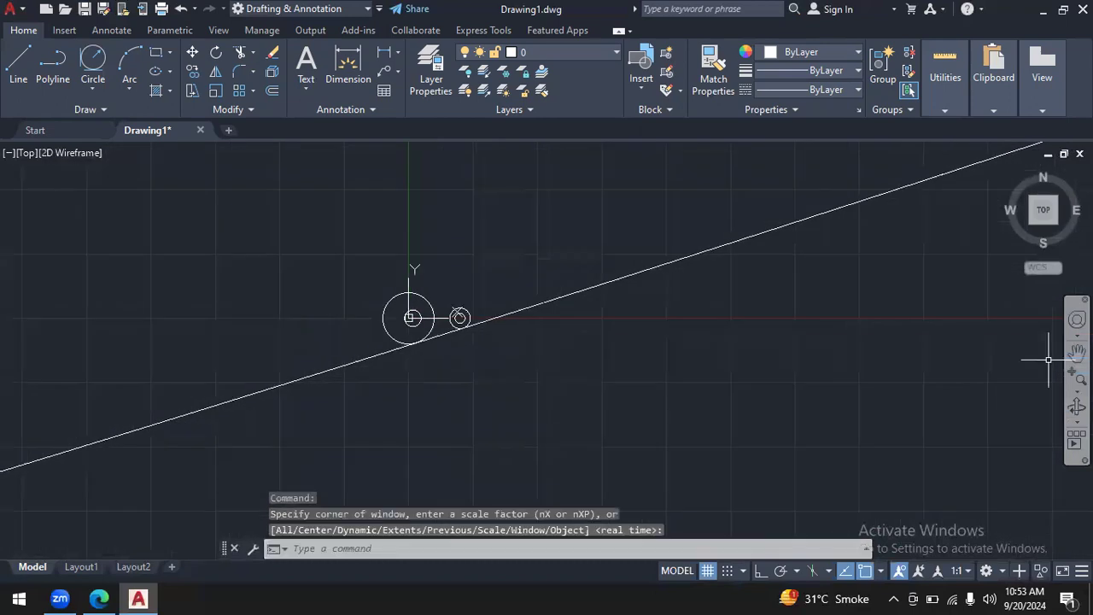
pyautogui.click(1077, 379)
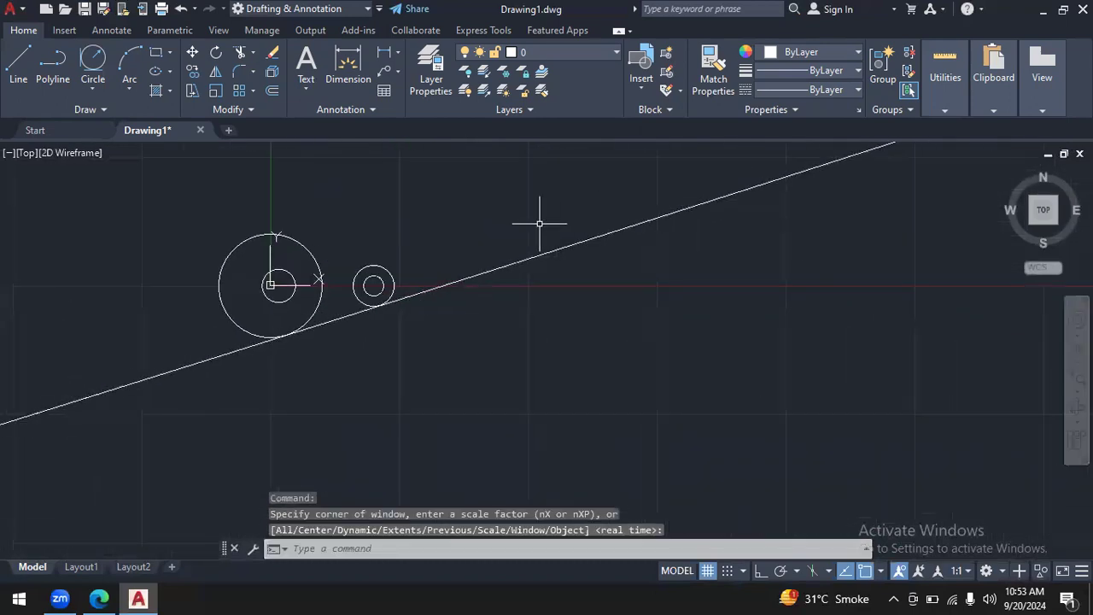
pyautogui.click(1077, 352)
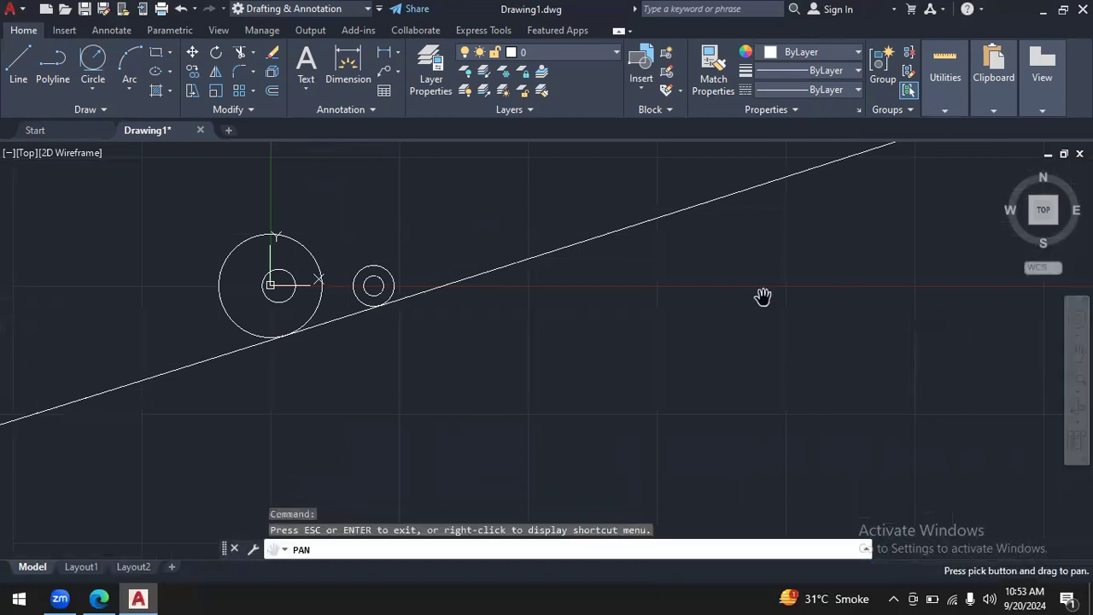
pyautogui.moveTo(571, 225); pyautogui.dragTo(769, 260)
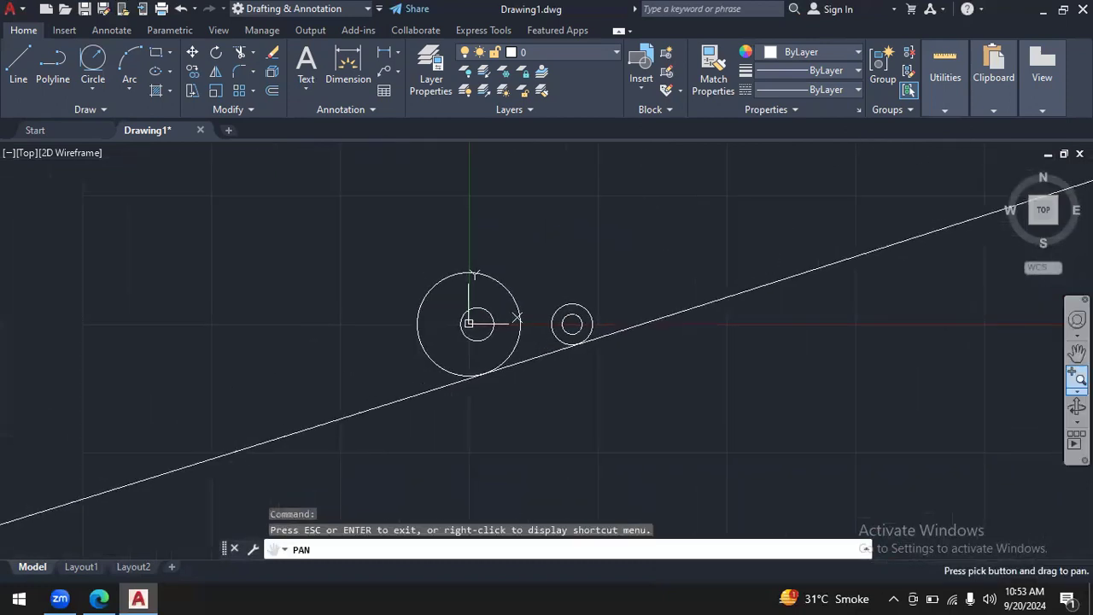
pyautogui.click(1077, 379)
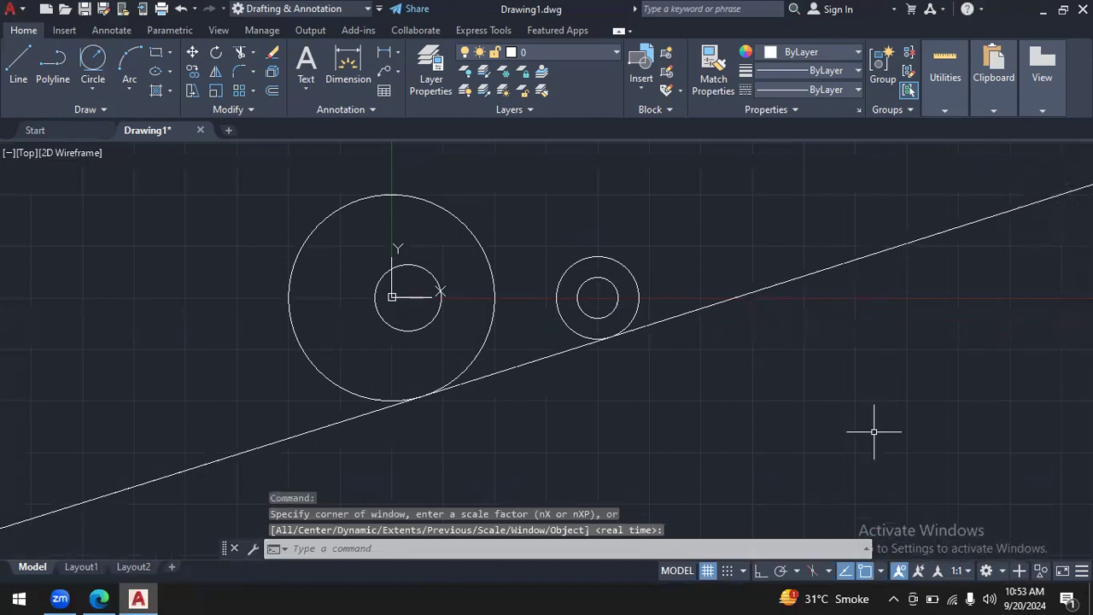
pyautogui.click(1078, 351)
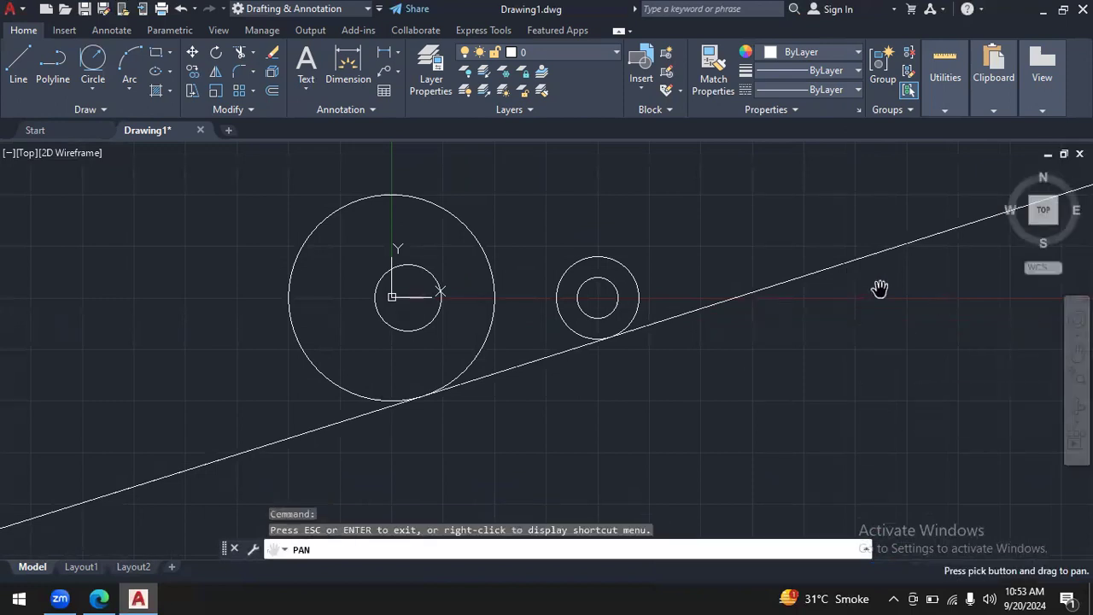
pyautogui.moveTo(816, 271); pyautogui.dragTo(875, 293)
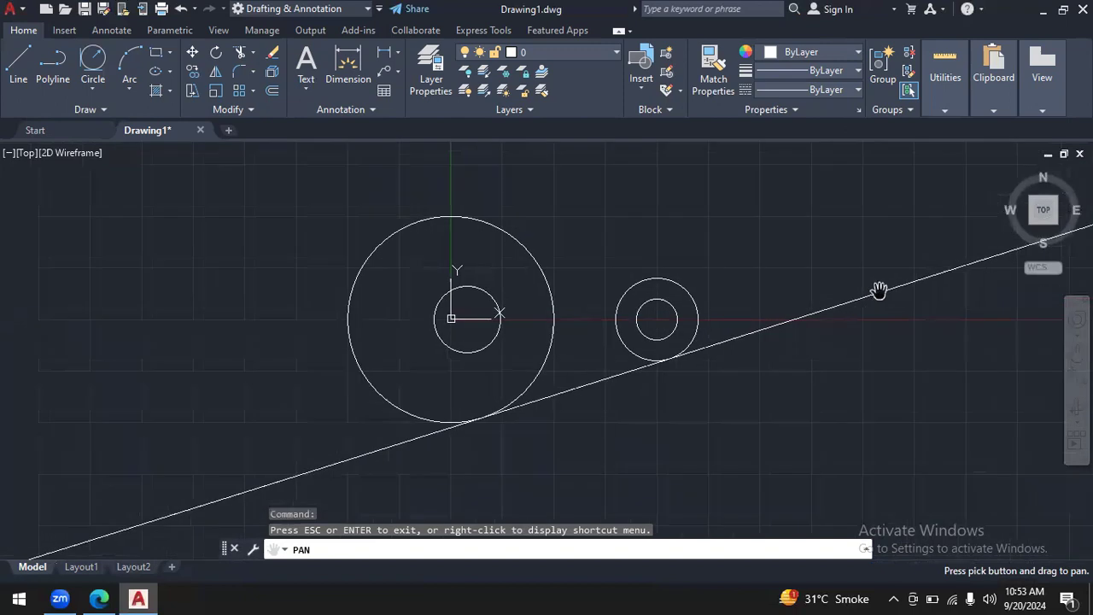
pyautogui.click(241, 53)
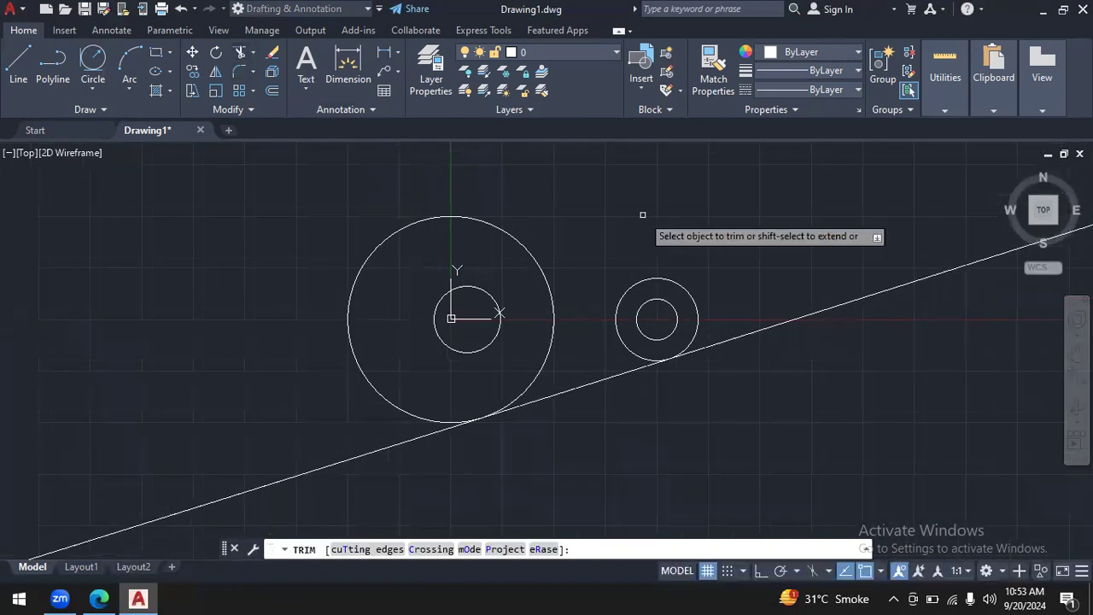
pyautogui.click(880, 291)
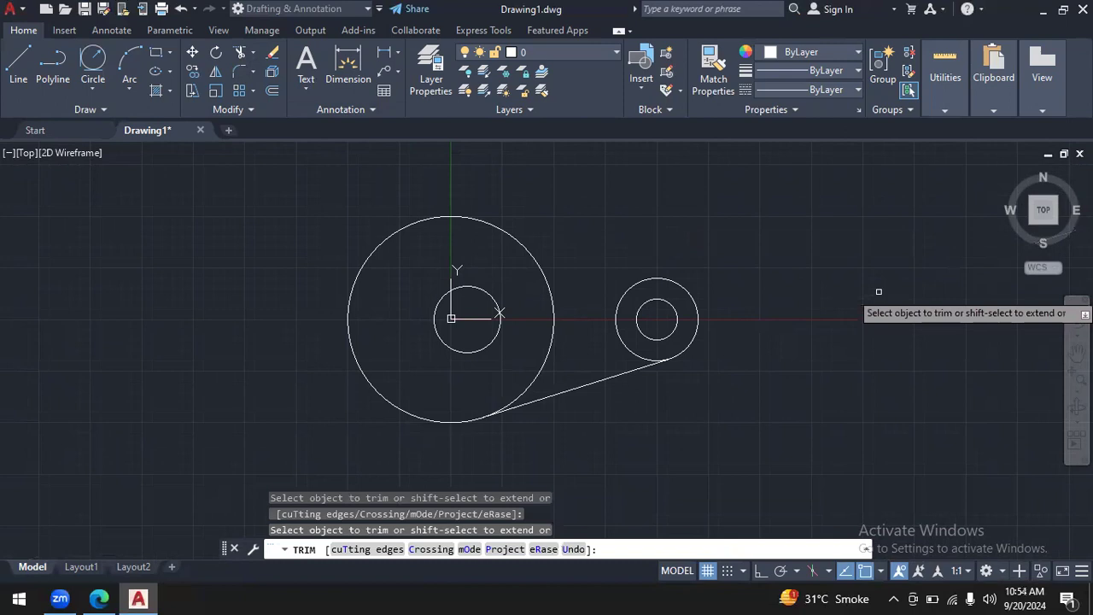
# - Draw a Tan, Tan, Radius circle of radius 50000 touching the upper sides of the large centre circle and the right end's outer circle
pyautogui.click(92, 58)
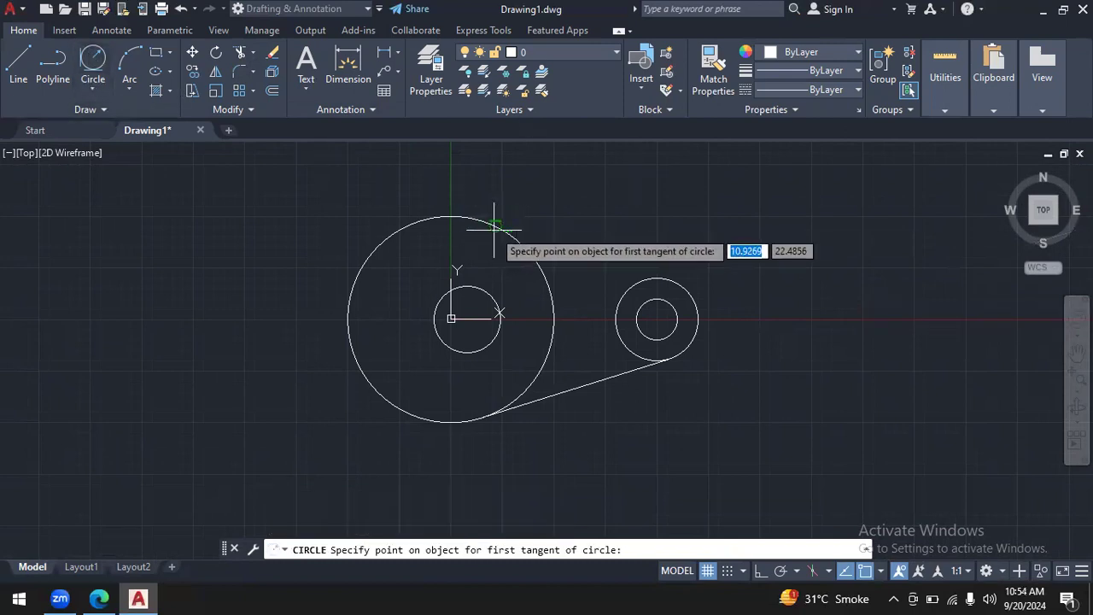
pyautogui.click(493, 229)
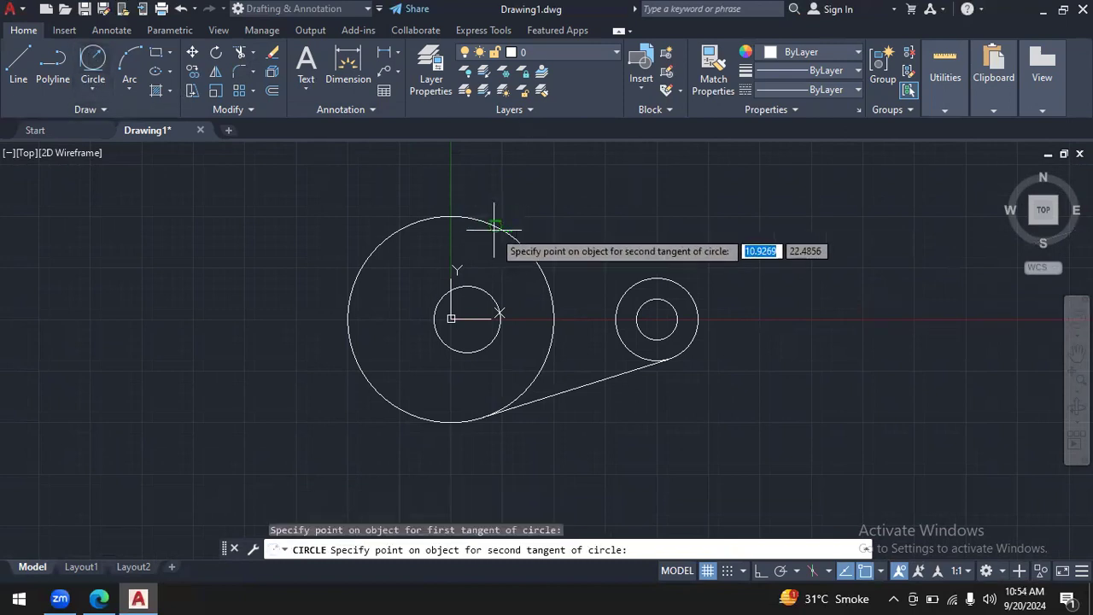
pyautogui.click(668, 280)
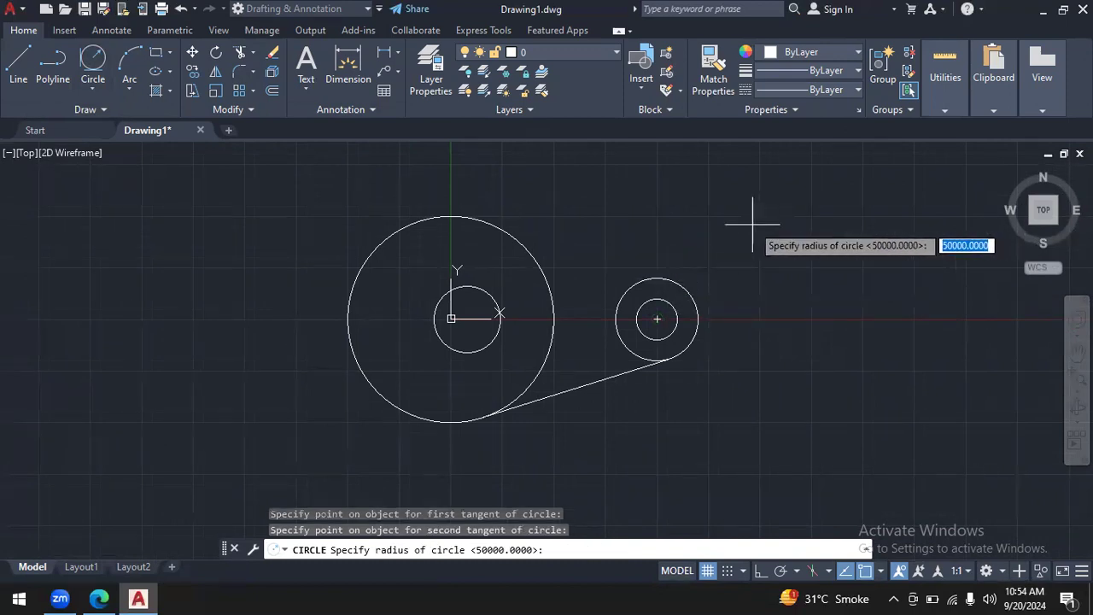
pyautogui.press('Return')
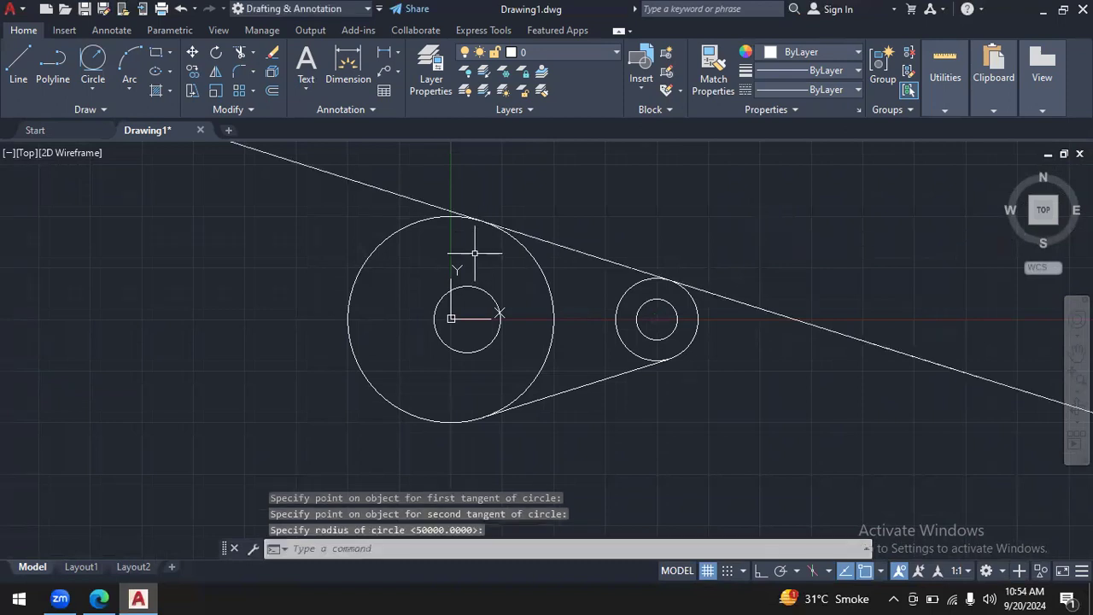
# - Trim the upper radius 50000 circle to leave only the sloping edge between the large centre circle and the right end's outer circle
pyautogui.click(241, 53)
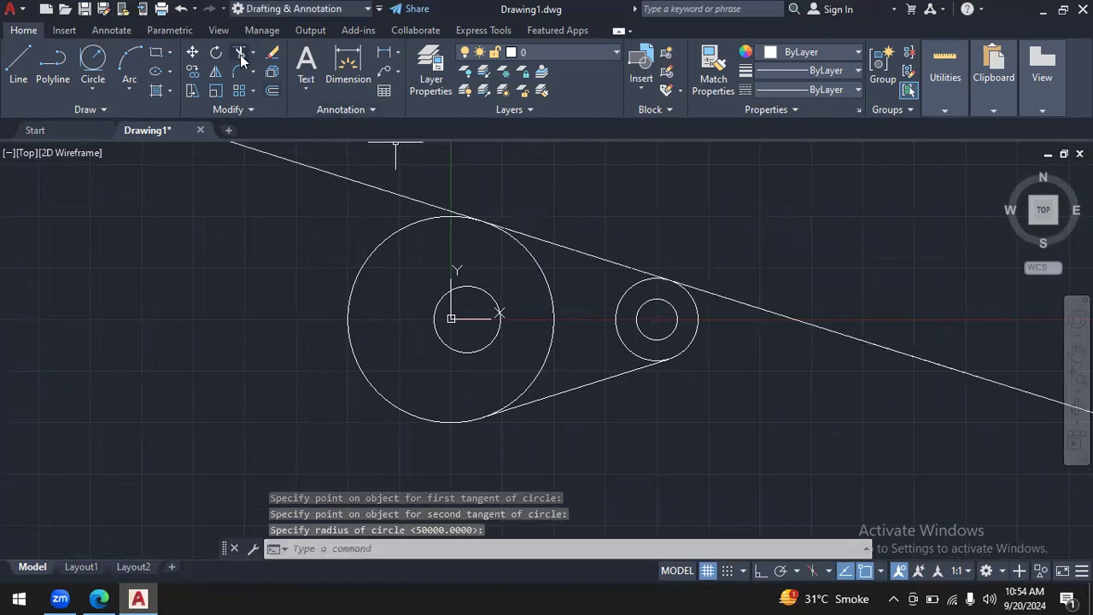
pyautogui.click(329, 174)
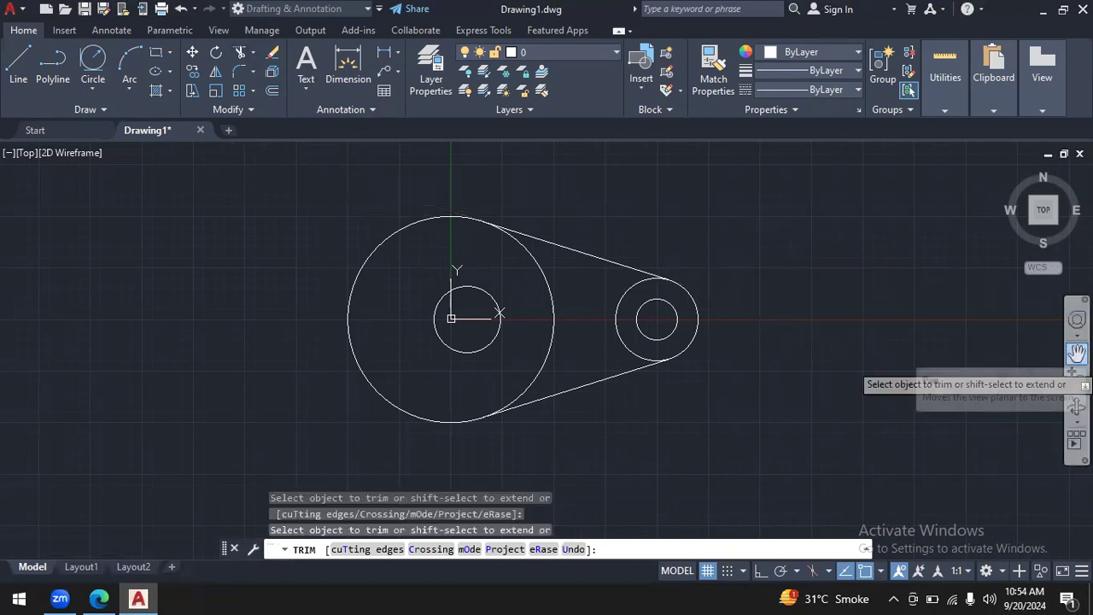
pyautogui.click(1077, 353)
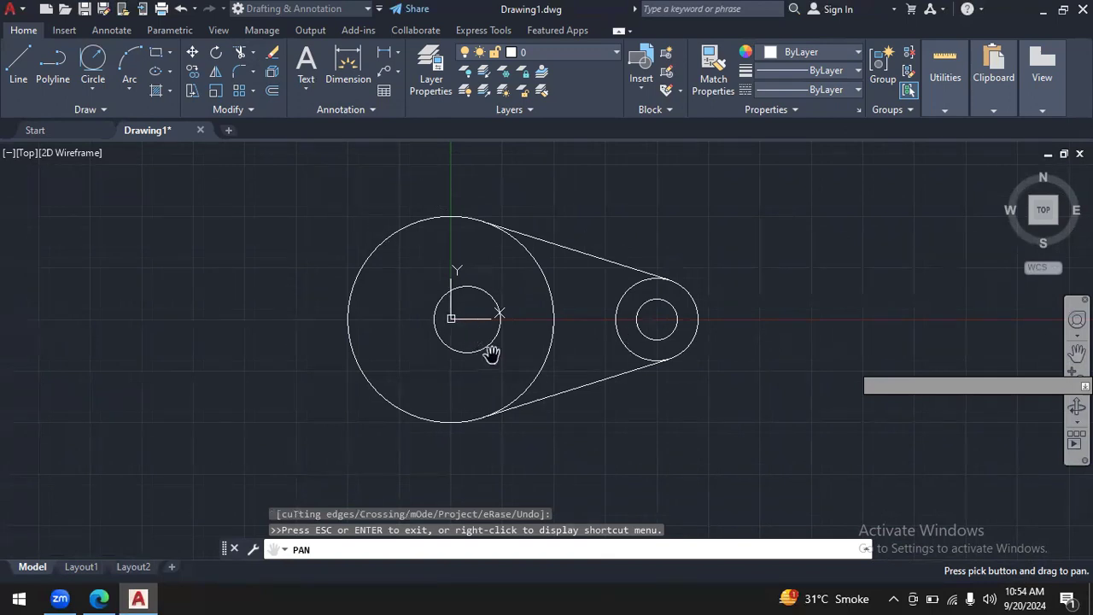
pyautogui.moveTo(630, 344)
pyautogui.mouseDown(button='middle')
pyautogui.moveTo(579, 252)
pyautogui.moveTo(669, 395)
pyautogui.mouseUp(button='middle')
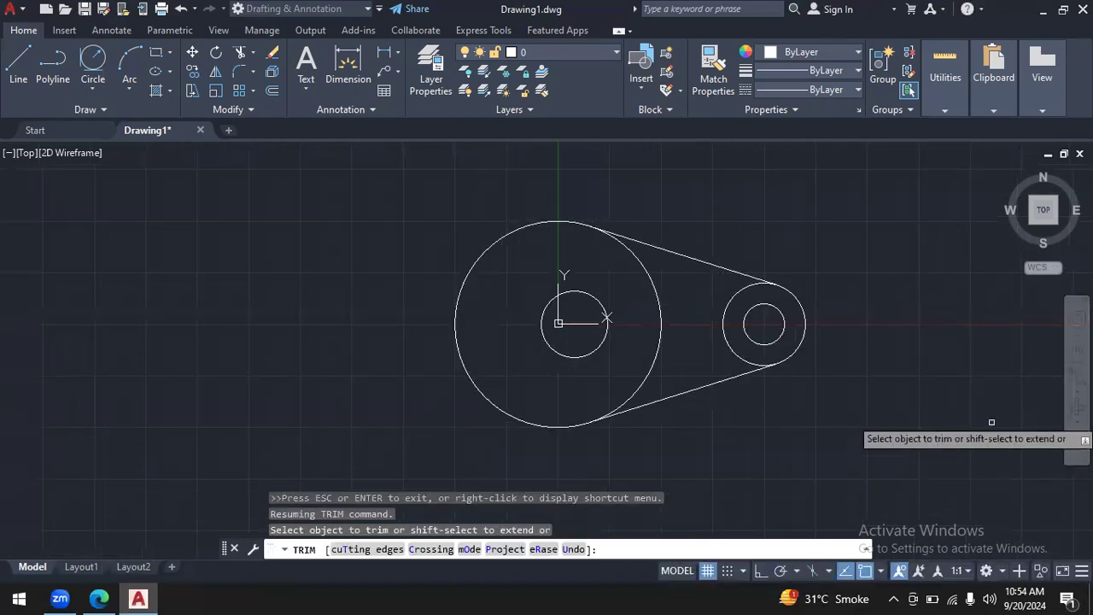
pyautogui.click(1074, 418)
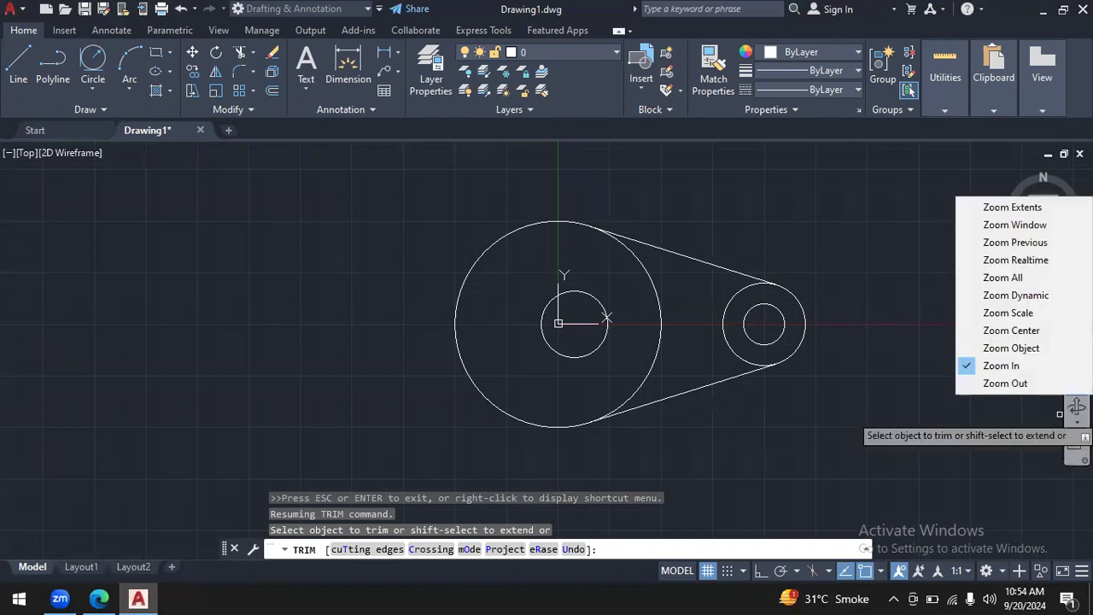
# - Leave the Trim command and review the flange plate drawing in autocad.pdf before returning to AutoCAD
pyautogui.click(874, 448)
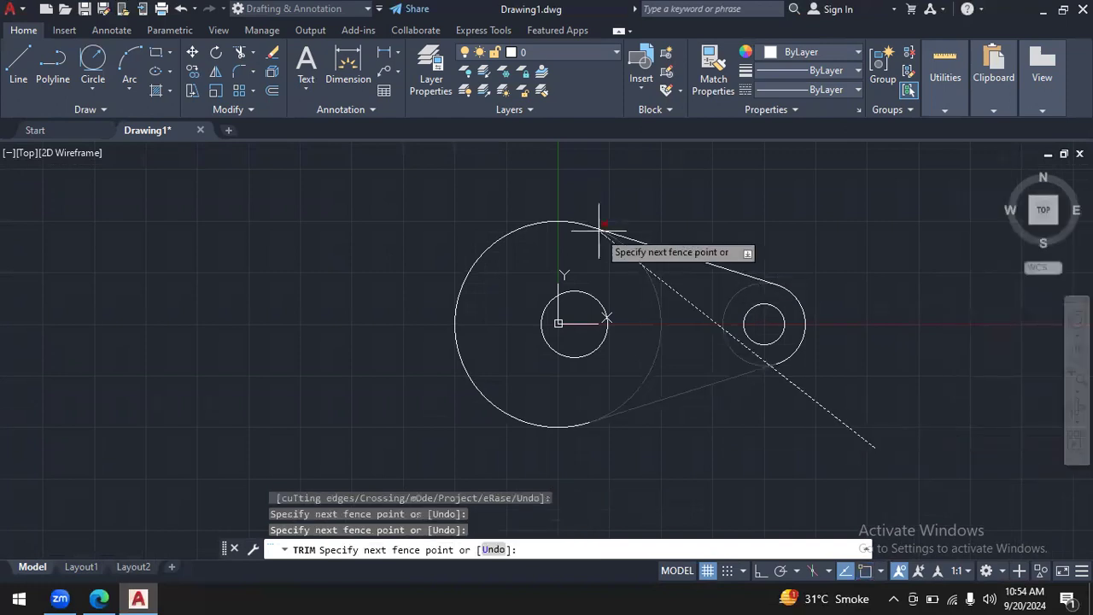
pyautogui.press('Escape')
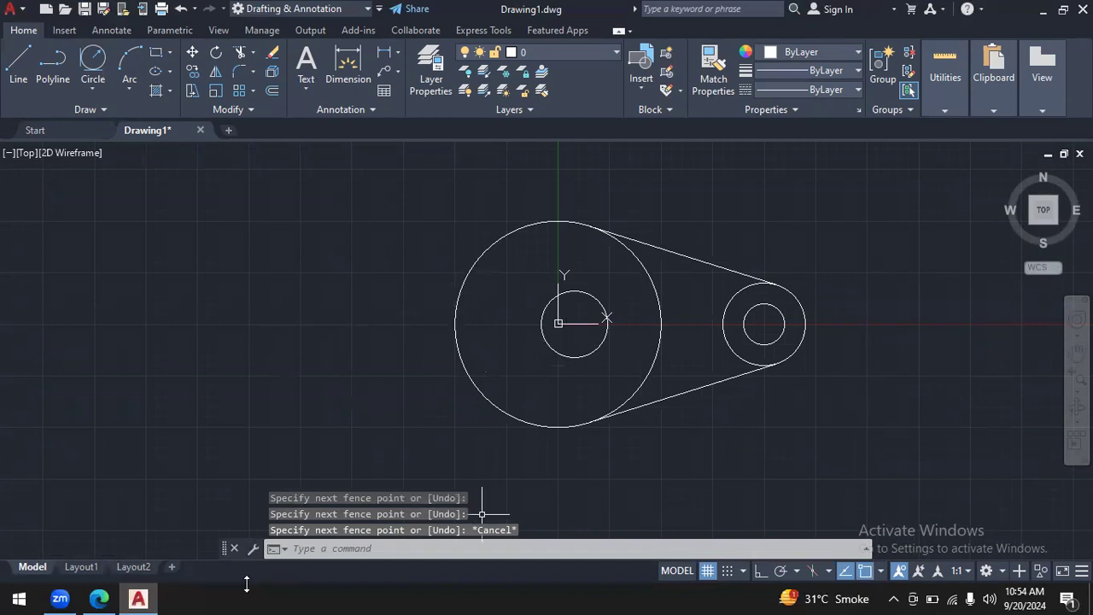
pyautogui.click(99, 598)
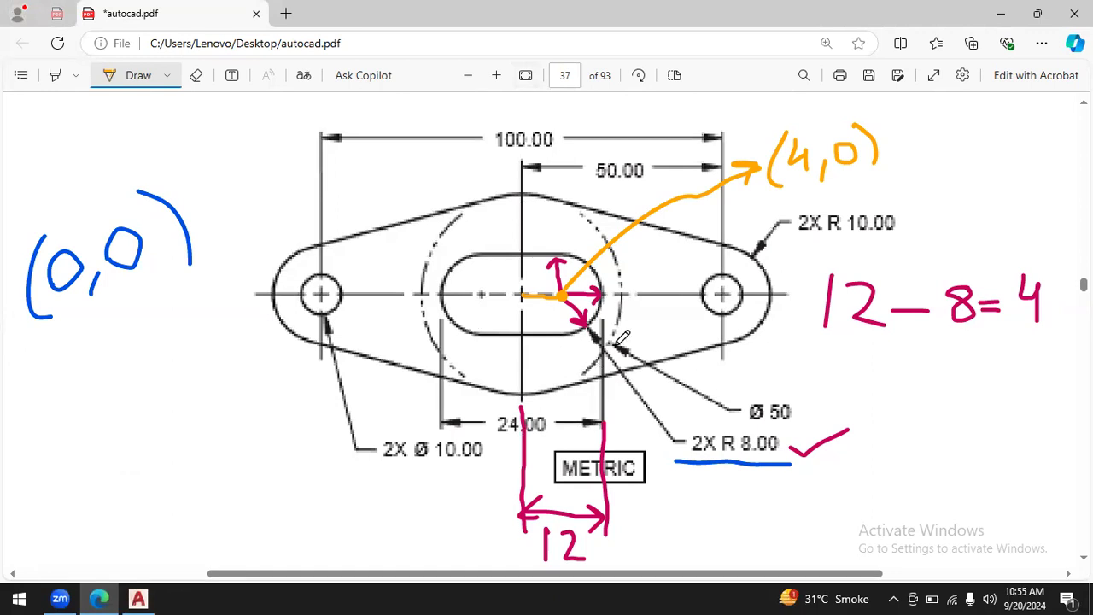
pyautogui.click(138, 598)
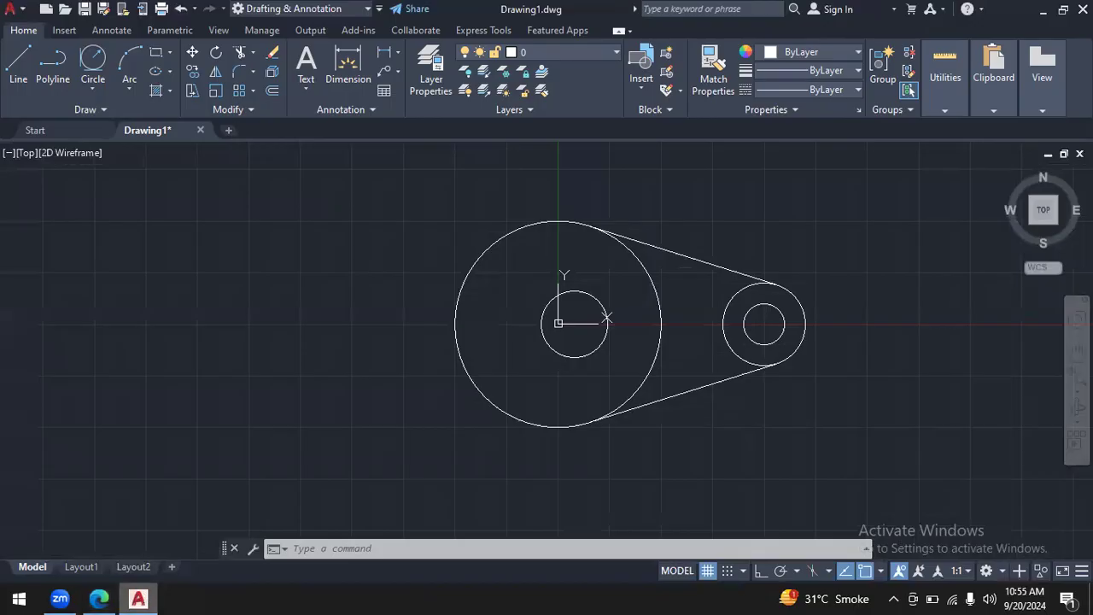
# - Start Mirror and select both sloping edges, the small centre circle and the two concentric circles at the right end
pyautogui.click(216, 74)
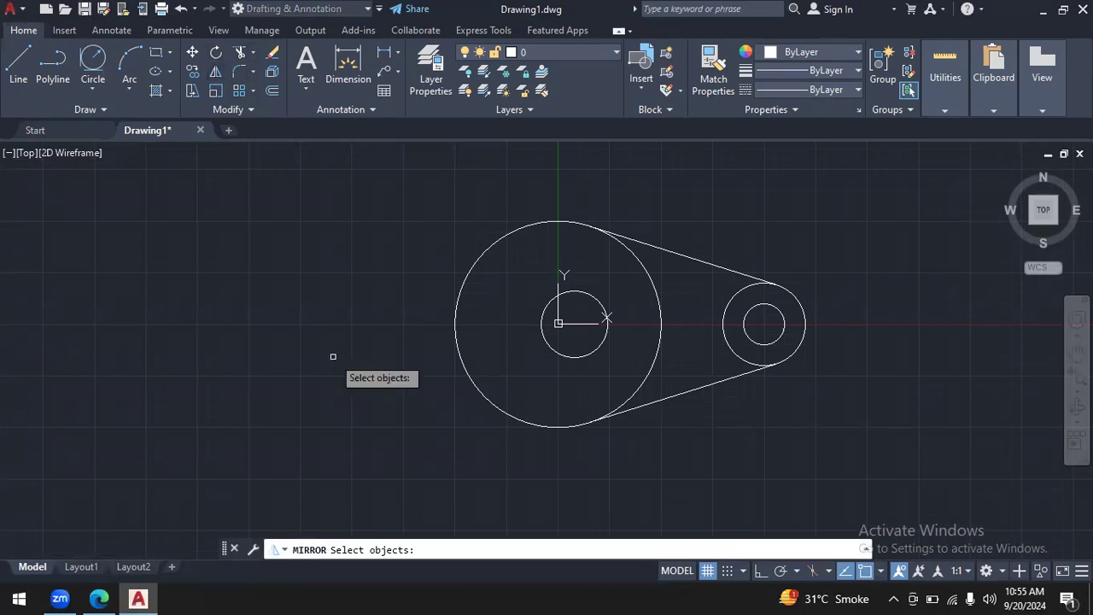
pyautogui.click(218, 68)
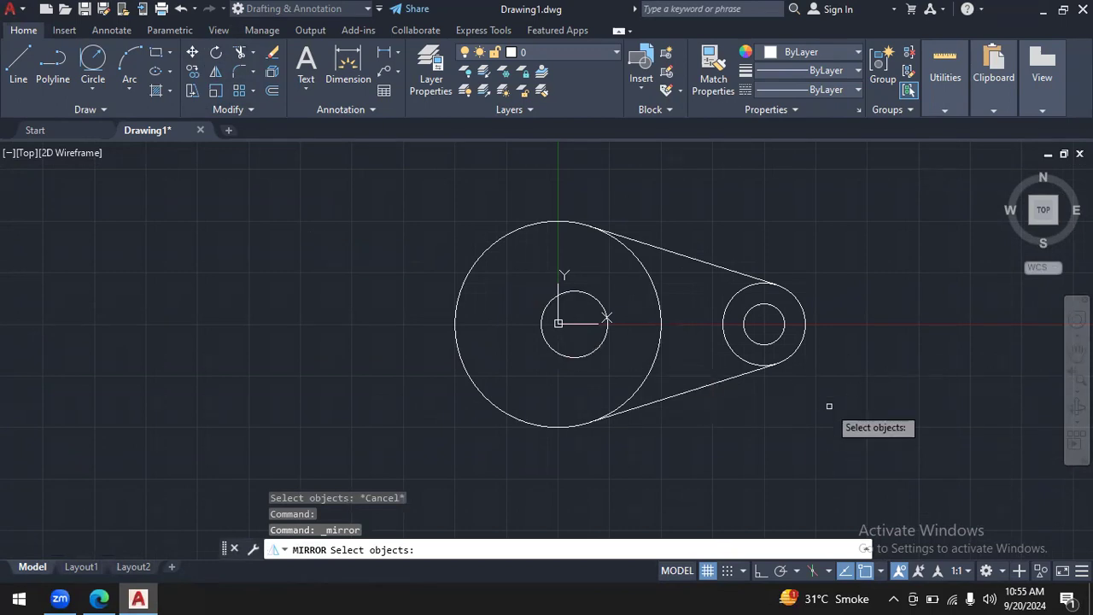
pyautogui.click(721, 380)
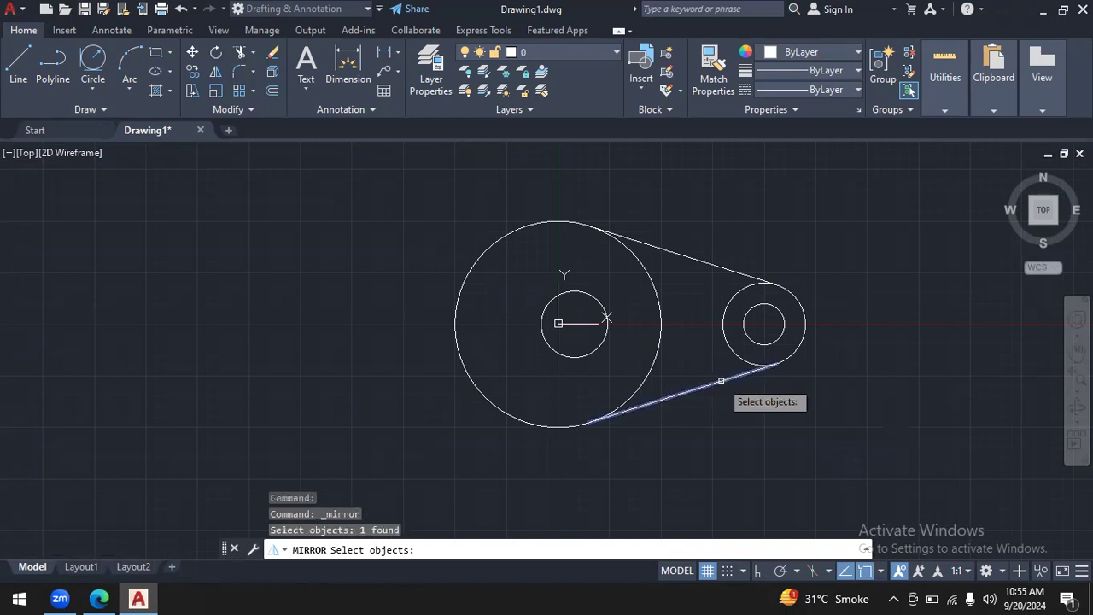
pyautogui.click(708, 262)
pyautogui.click(619, 323)
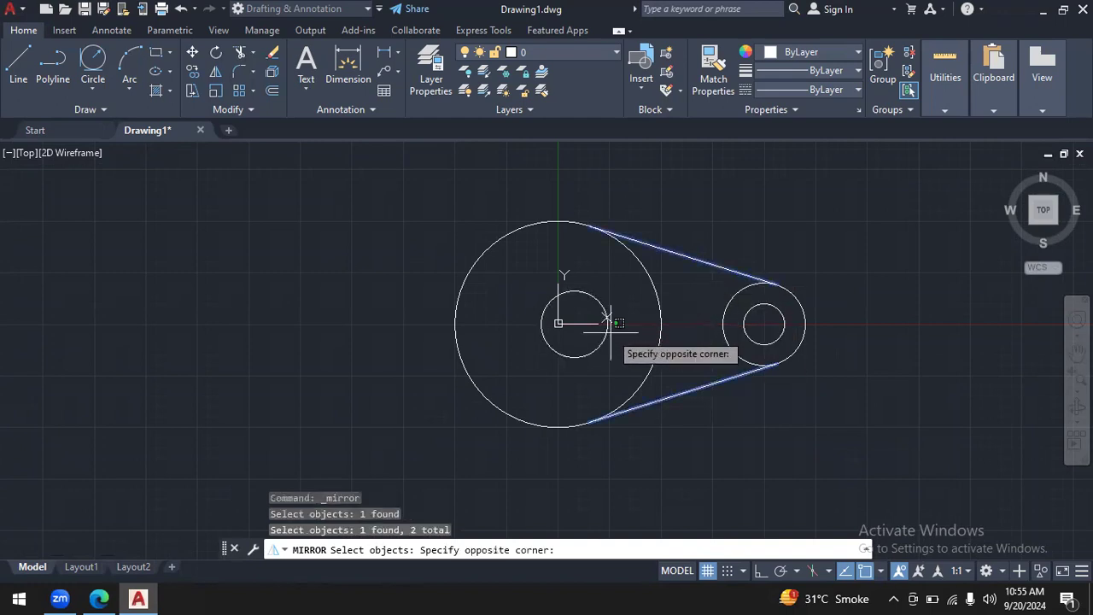
pyautogui.click(609, 323)
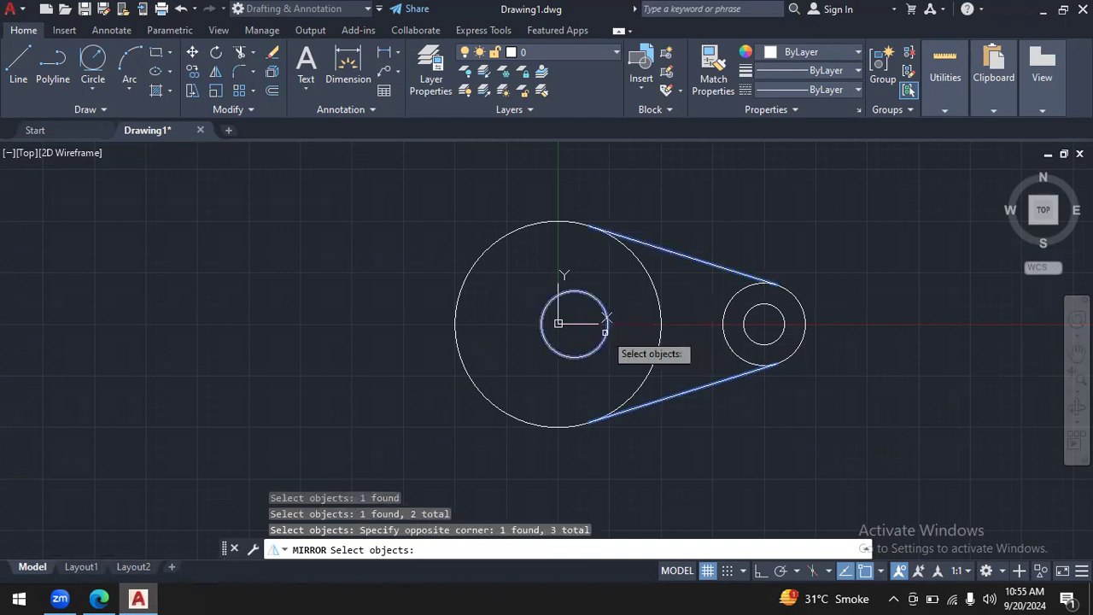
pyautogui.click(752, 341)
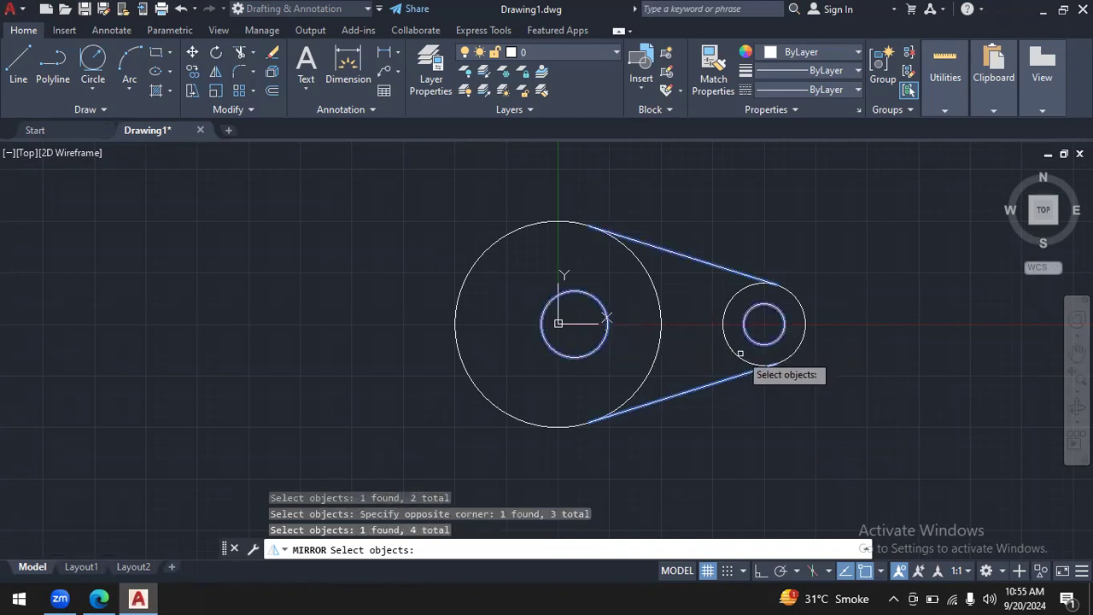
pyautogui.click(738, 355)
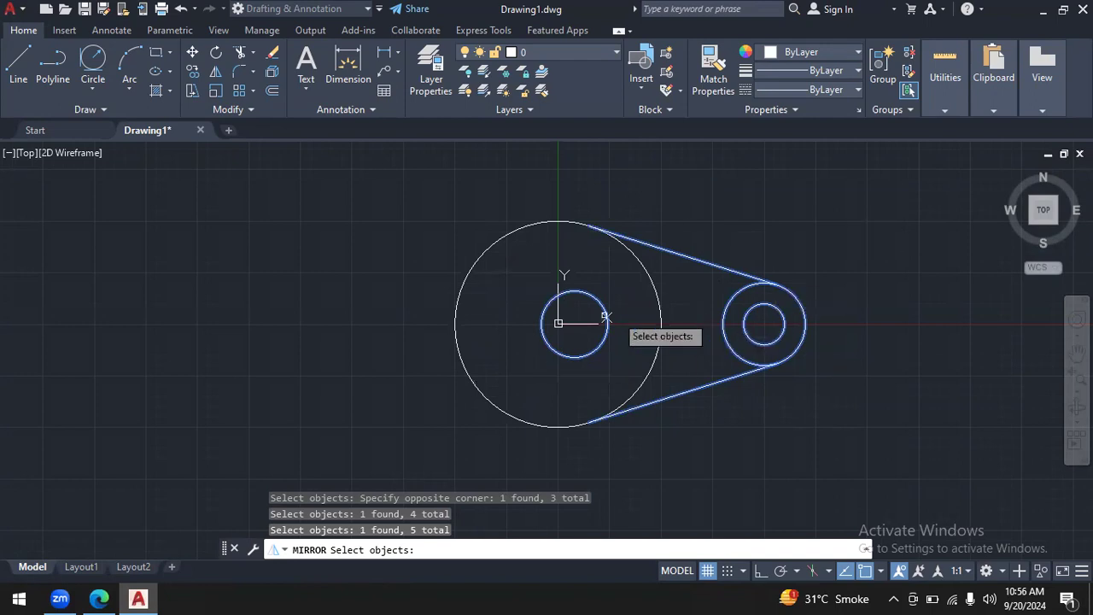
pyautogui.press('Return')
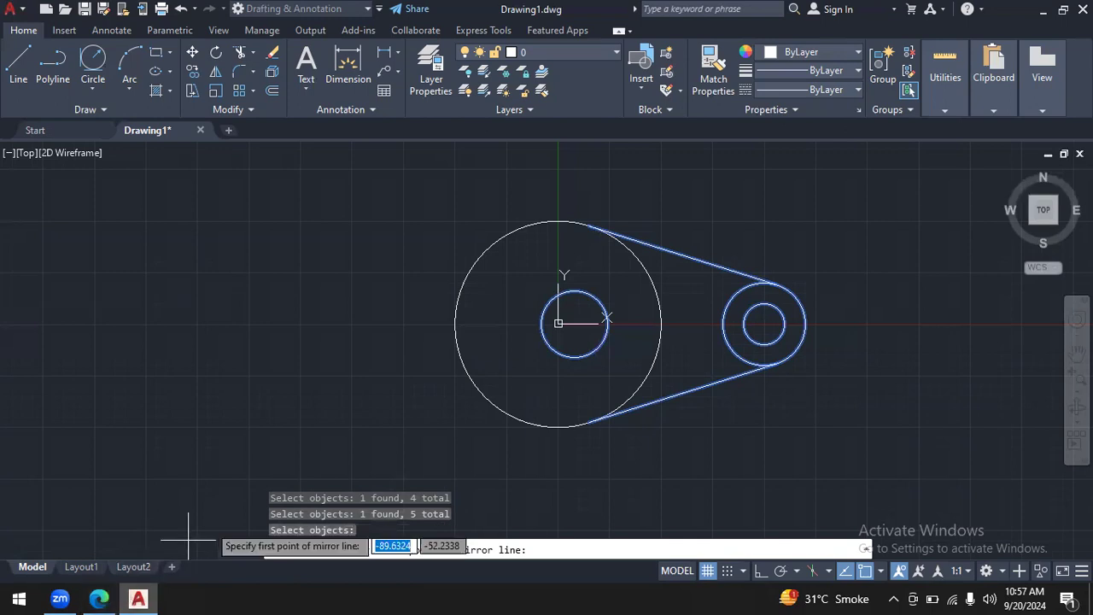
# - Switch to autocad.pdf and mark the upper end of the vertical centreline with an arrow and an opening bracket
pyautogui.click(99, 599)
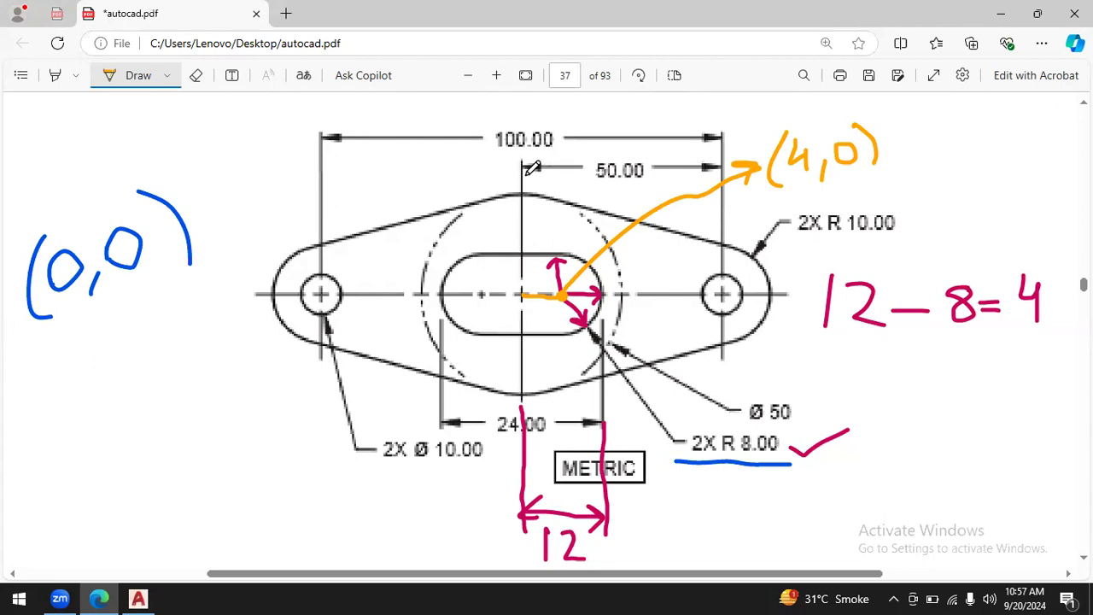
pyautogui.moveTo(523, 178)
pyautogui.mouseDown()
pyautogui.moveTo(421, 149)
pyautogui.moveTo(444, 174)
pyautogui.mouseUp()
pyautogui.moveTo(345, 113)
pyautogui.mouseDown()
pyautogui.moveTo(338, 163)
pyautogui.moveTo(365, 193)
pyautogui.mouseUp()
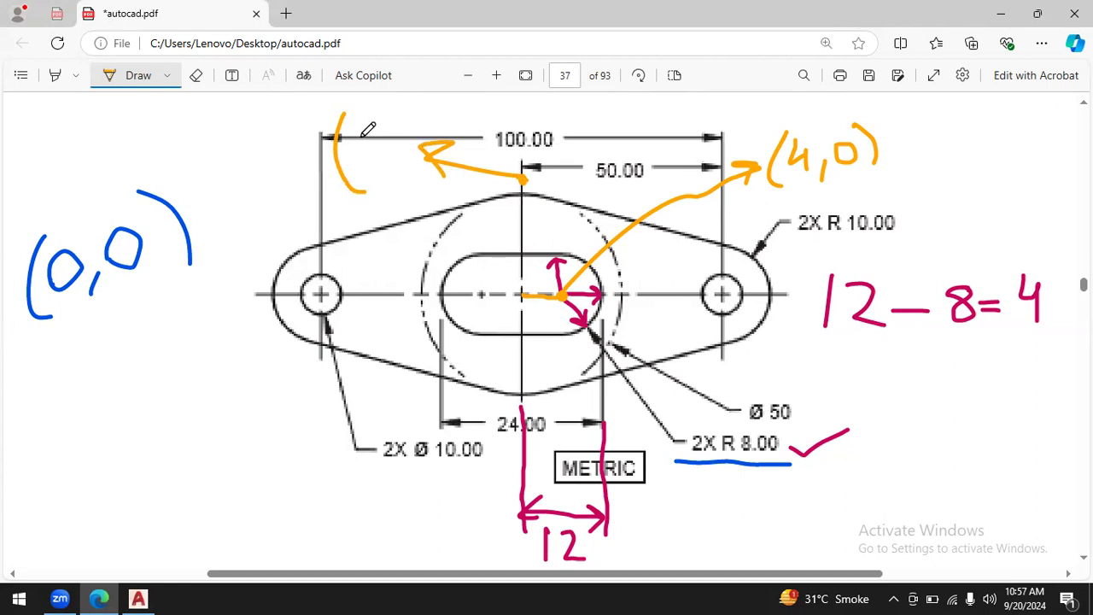
pyautogui.moveTo(363, 133); pyautogui.dragTo(366, 168)
pyautogui.moveTo(392, 119); pyautogui.dragTo(423, 146)
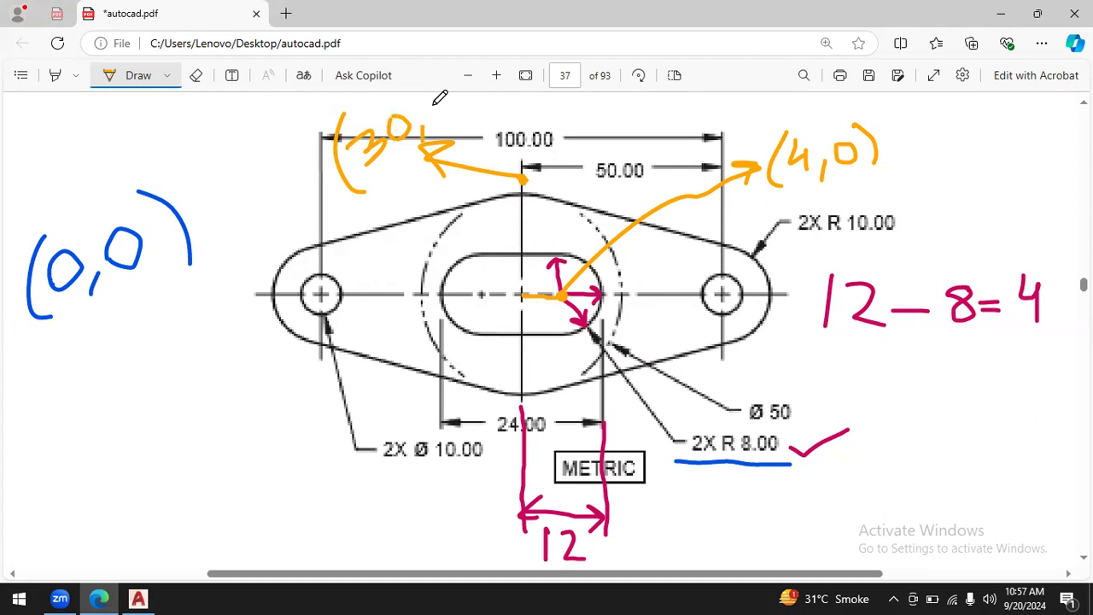
pyautogui.click(196, 75)
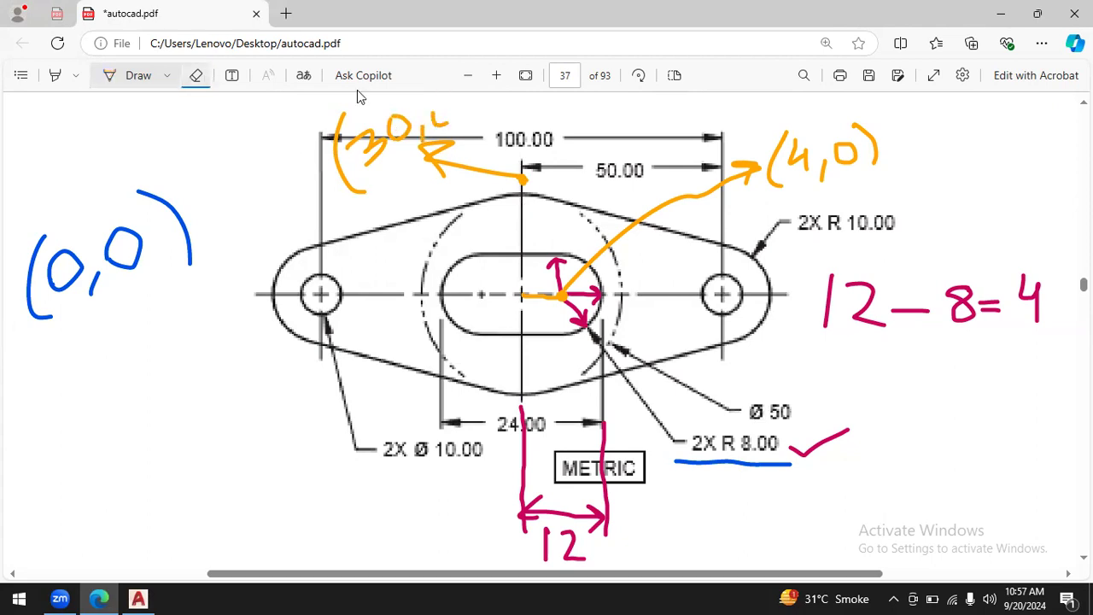
pyautogui.moveTo(419, 121); pyautogui.dragTo(366, 140)
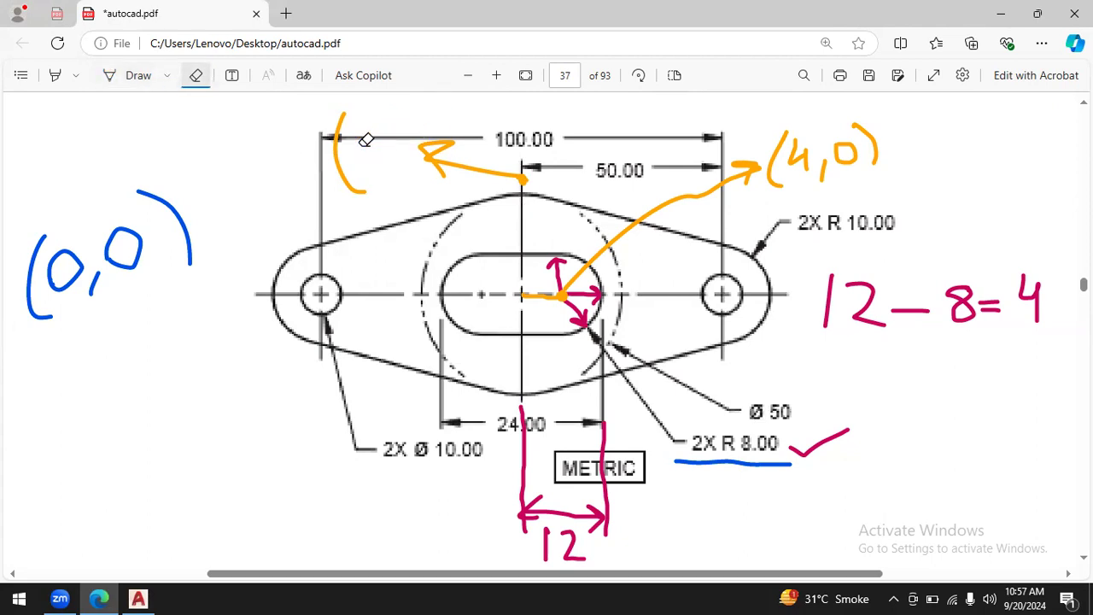
# - Label the marked upper point (0,30) and draw the mirror line down the plate's vertical centreline
pyautogui.click(116, 78)
pyautogui.moveTo(364, 143)
pyautogui.mouseDown()
pyautogui.moveTo(351, 161)
pyautogui.moveTo(366, 144)
pyautogui.moveTo(386, 169)
pyautogui.mouseUp()
pyautogui.moveTo(382, 128)
pyautogui.mouseDown()
pyautogui.moveTo(386, 147)
pyautogui.moveTo(405, 115)
pyautogui.moveTo(433, 135)
pyautogui.mouseUp()
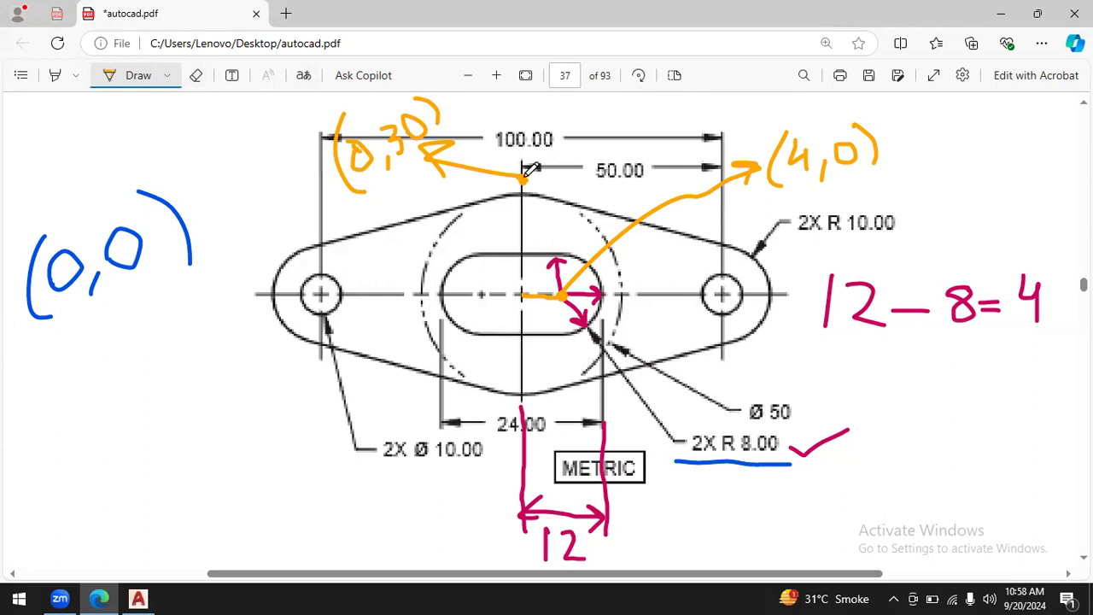
pyautogui.moveTo(524, 183); pyautogui.dragTo(522, 445)
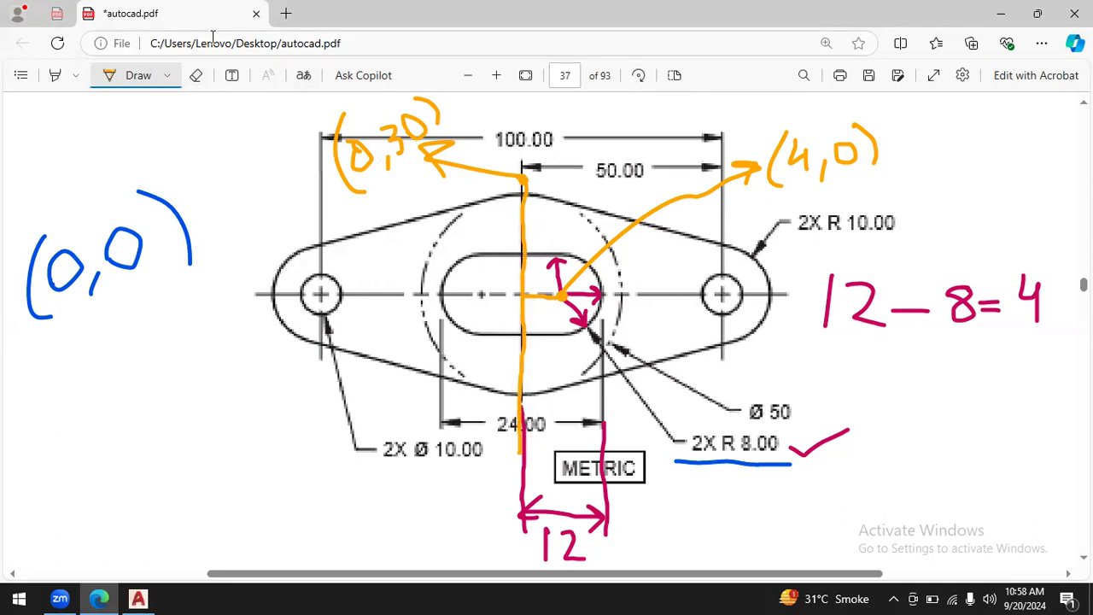
# - Erase the slot annotations, including the 12 dimension, the 12-8=4 calculation and the (4,0) label
pyautogui.click(198, 75)
pyautogui.moveTo(533, 458); pyautogui.dragTo(517, 471)
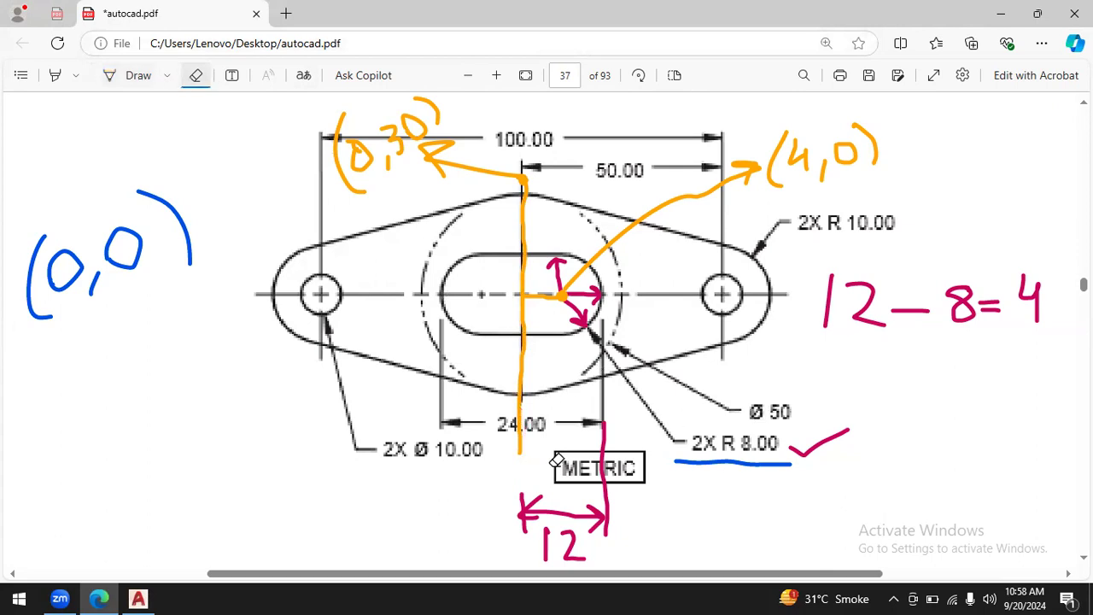
pyautogui.moveTo(593, 500)
pyautogui.mouseDown()
pyautogui.moveTo(545, 578)
pyautogui.moveTo(546, 525)
pyautogui.moveTo(586, 411)
pyautogui.moveTo(579, 326)
pyautogui.moveTo(599, 206)
pyautogui.moveTo(556, 293)
pyautogui.moveTo(760, 210)
pyautogui.moveTo(761, 165)
pyautogui.moveTo(851, 190)
pyautogui.moveTo(806, 146)
pyautogui.moveTo(979, 288)
pyautogui.moveTo(947, 288)
pyautogui.moveTo(1043, 284)
pyautogui.moveTo(934, 302)
pyautogui.moveTo(767, 426)
pyautogui.moveTo(776, 443)
pyautogui.moveTo(730, 484)
pyautogui.moveTo(728, 436)
pyautogui.mouseUp()
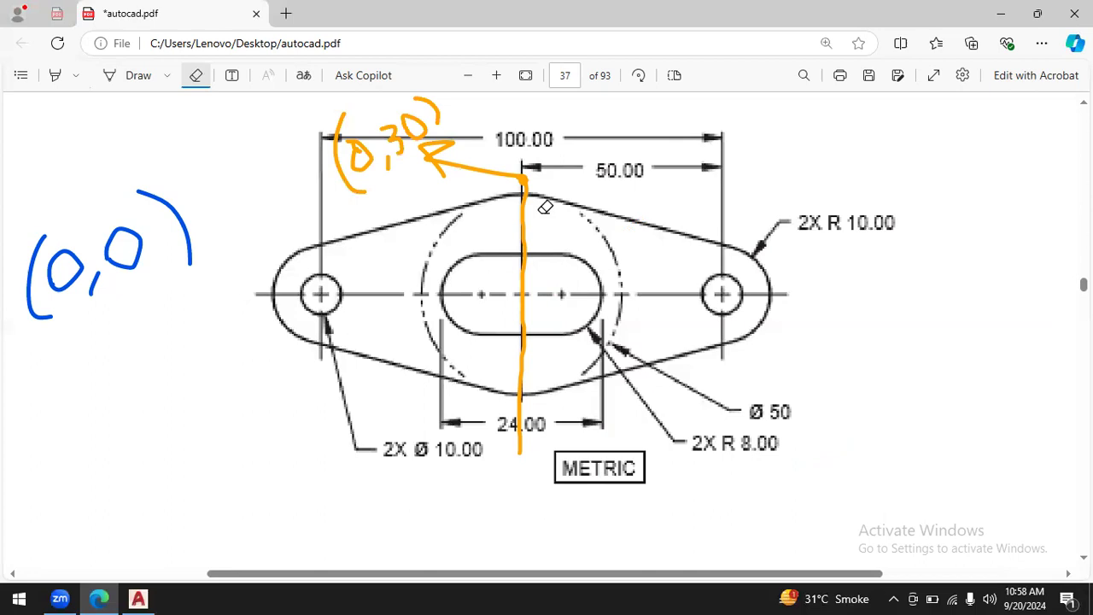
# - Mark the lower end of the drawn mirror line with a leader and label it (0,-30)
pyautogui.click(124, 75)
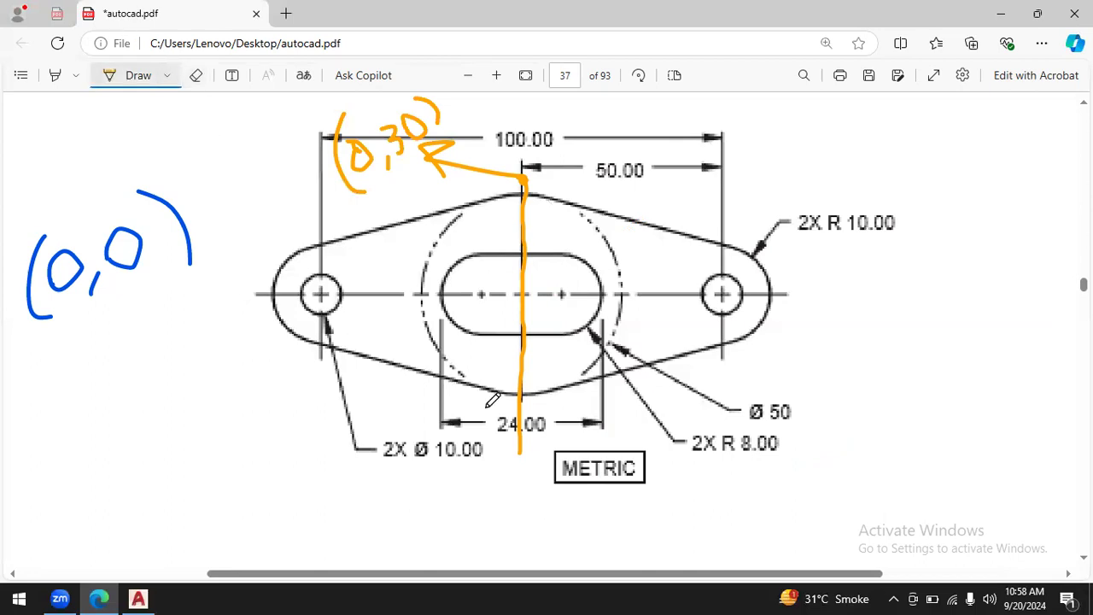
pyautogui.moveTo(518, 449); pyautogui.dragTo(438, 508)
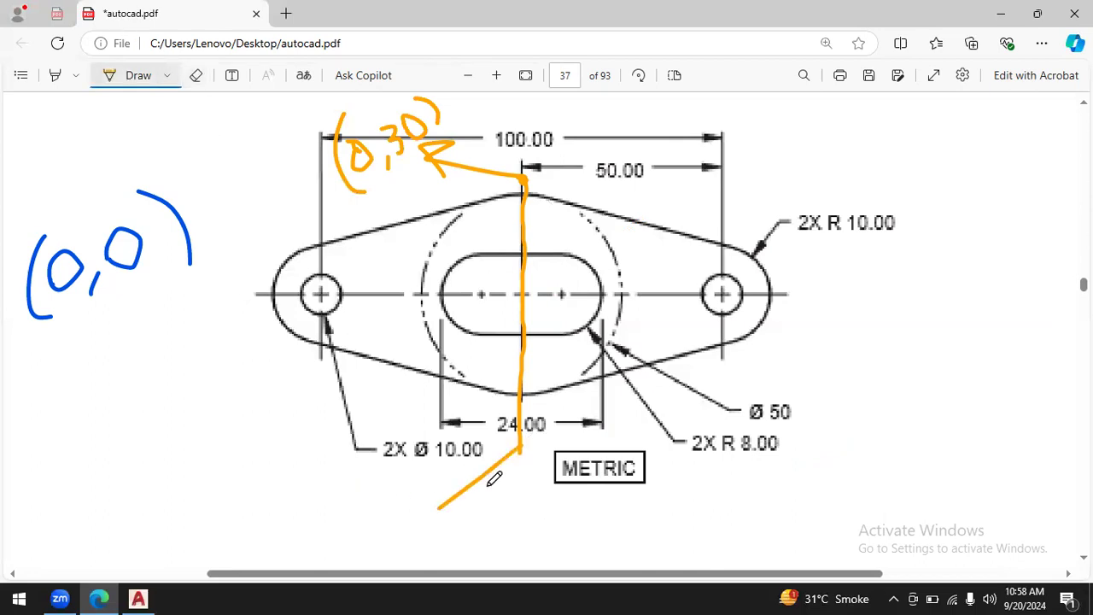
pyautogui.moveTo(287, 502); pyautogui.dragTo(257, 566)
pyautogui.moveTo(295, 526)
pyautogui.mouseDown()
pyautogui.moveTo(287, 550)
pyautogui.moveTo(299, 528)
pyautogui.moveTo(315, 560)
pyautogui.moveTo(355, 530)
pyautogui.moveTo(378, 537)
pyautogui.moveTo(357, 557)
pyautogui.mouseUp()
pyautogui.moveTo(412, 524); pyautogui.dragTo(431, 551)
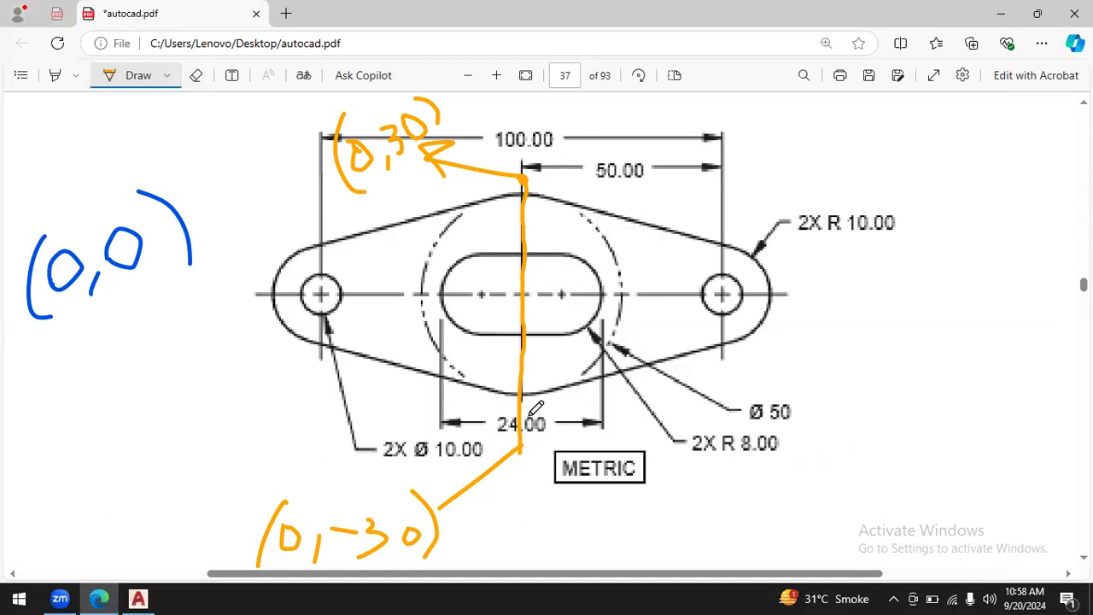
# - Switch to AutoCAD and try to mirror the selected objects about a line from 0,30, entering 0 for the second point
pyautogui.click(138, 599)
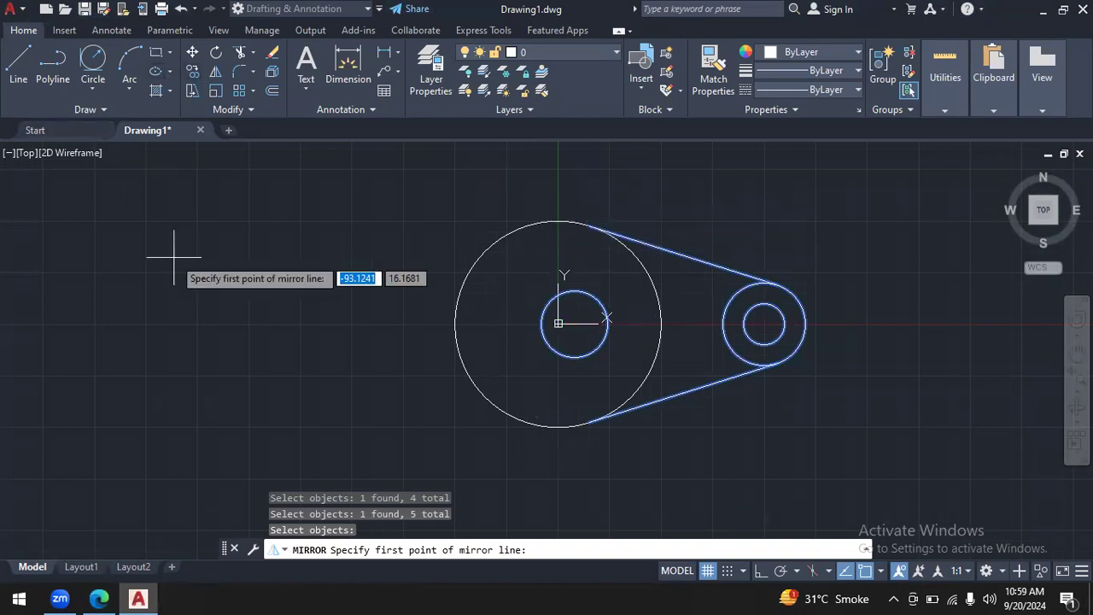
pyautogui.hotkey('alt', 'Tab')
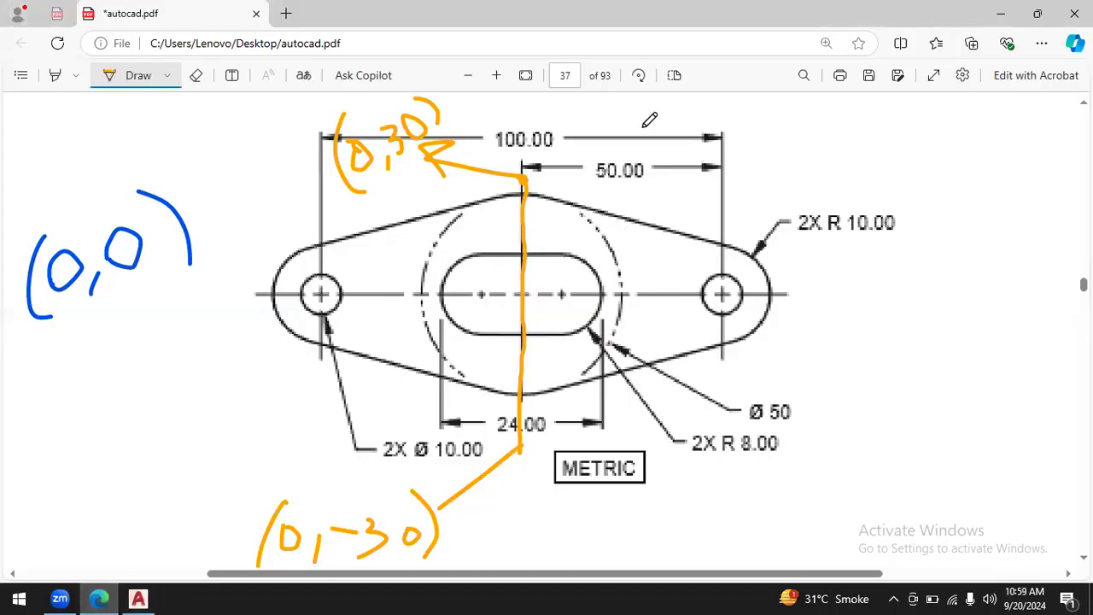
pyautogui.click(137, 599)
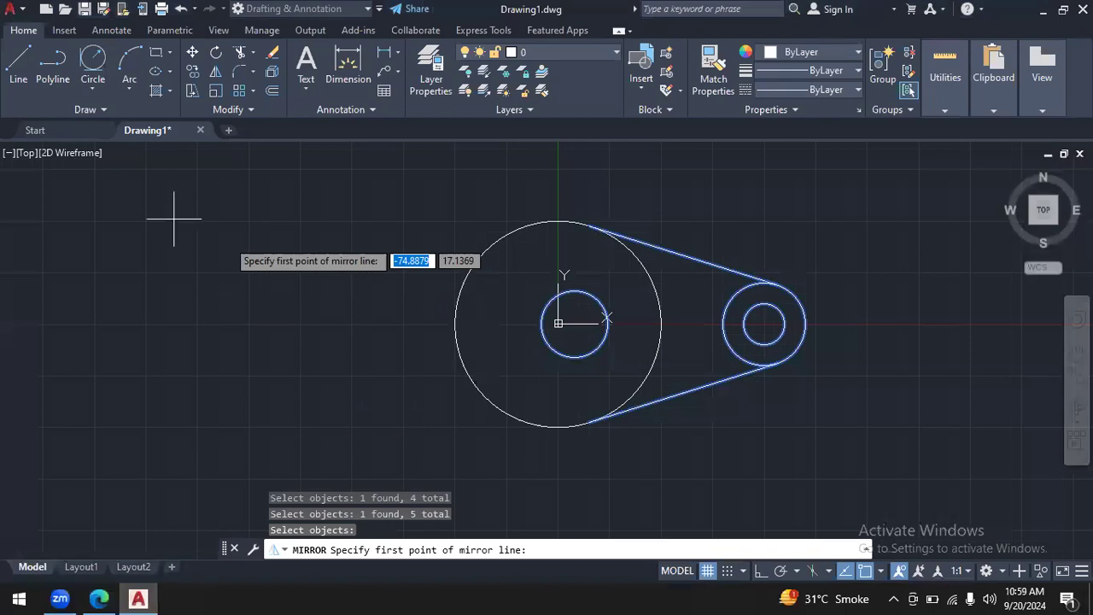
pyautogui.write('0')
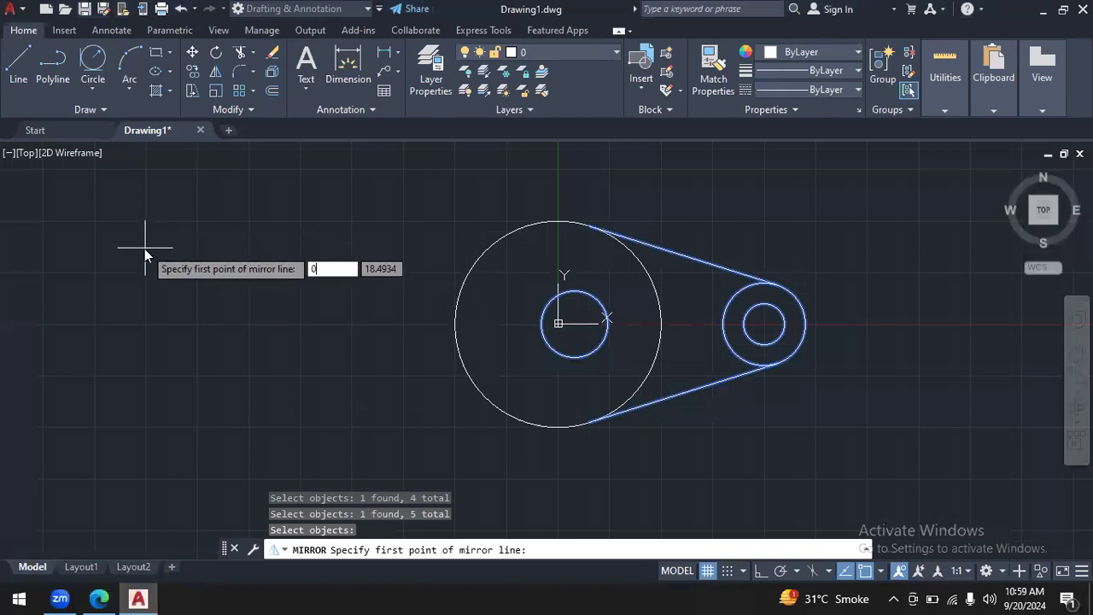
pyautogui.press('Tab')
pyautogui.write('30')
pyautogui.press('Return')
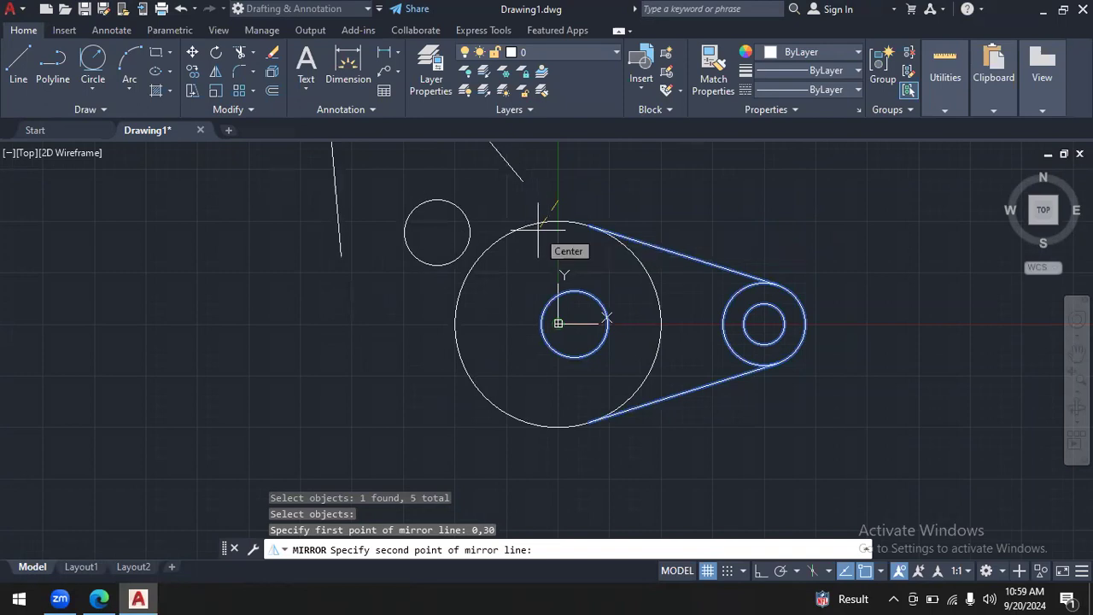
pyautogui.write('0')
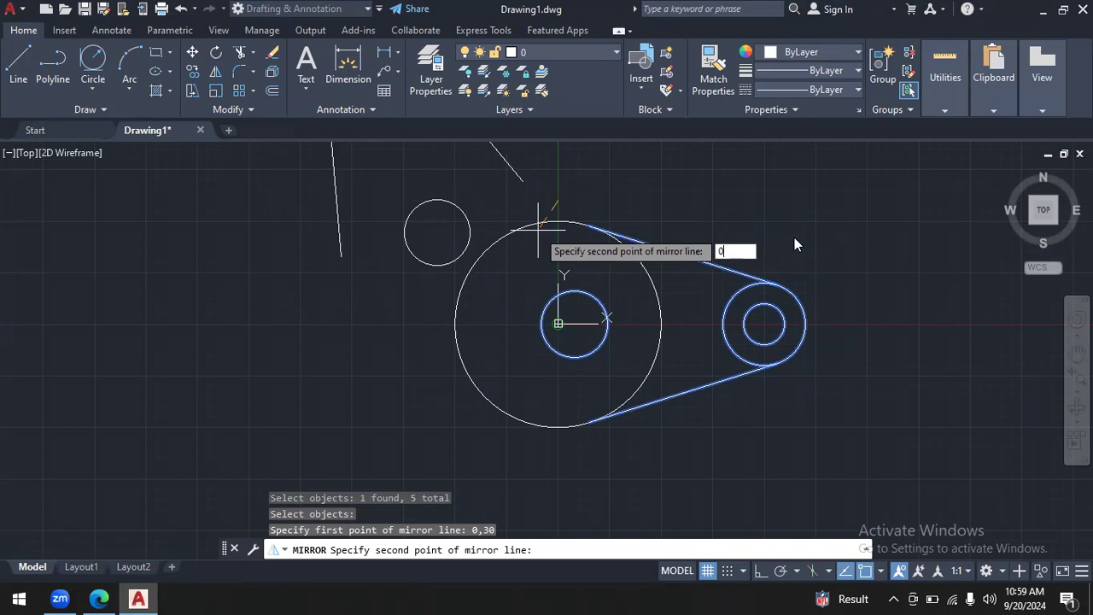
pyautogui.press('Return')
pyautogui.press('Escape')
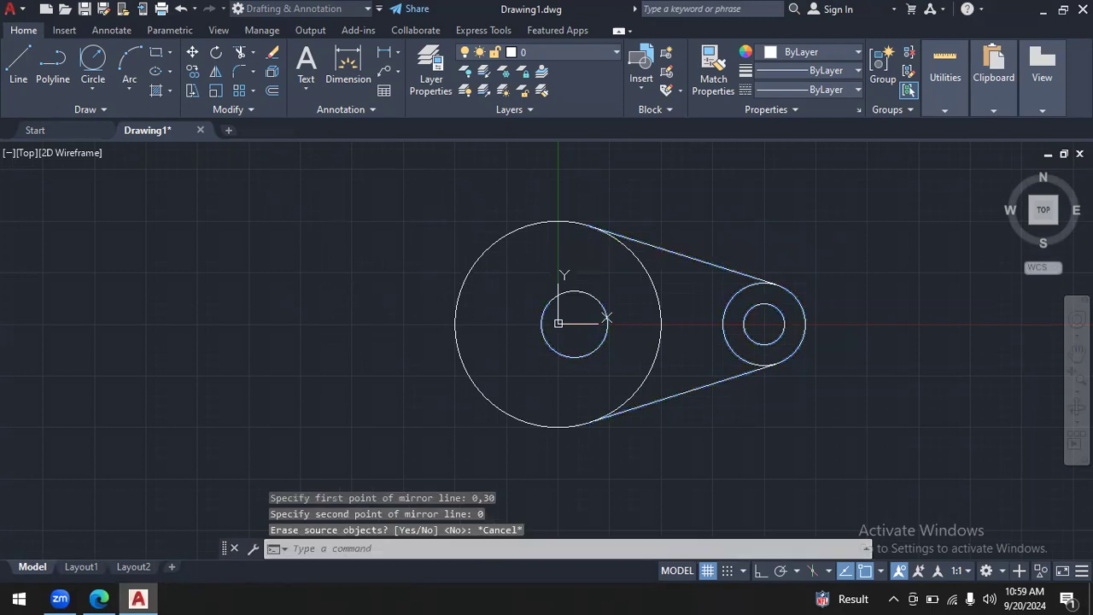
# - Mirror the slot circle, the end-lobe circles and both tangent lines, starting the mirror line at 0,30
pyautogui.click(215, 72)
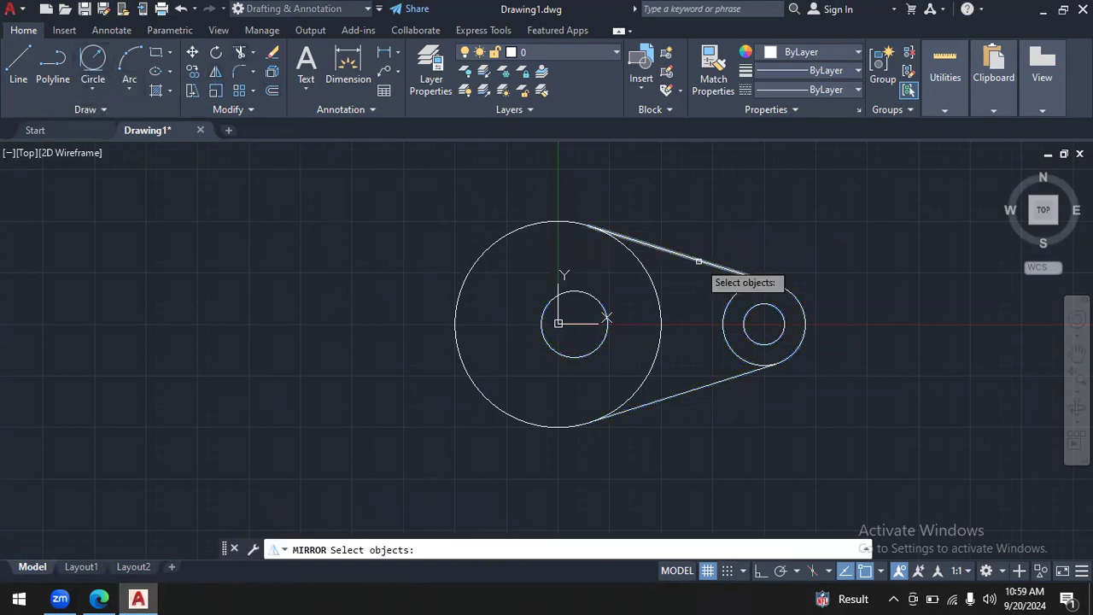
pyautogui.click(607, 318)
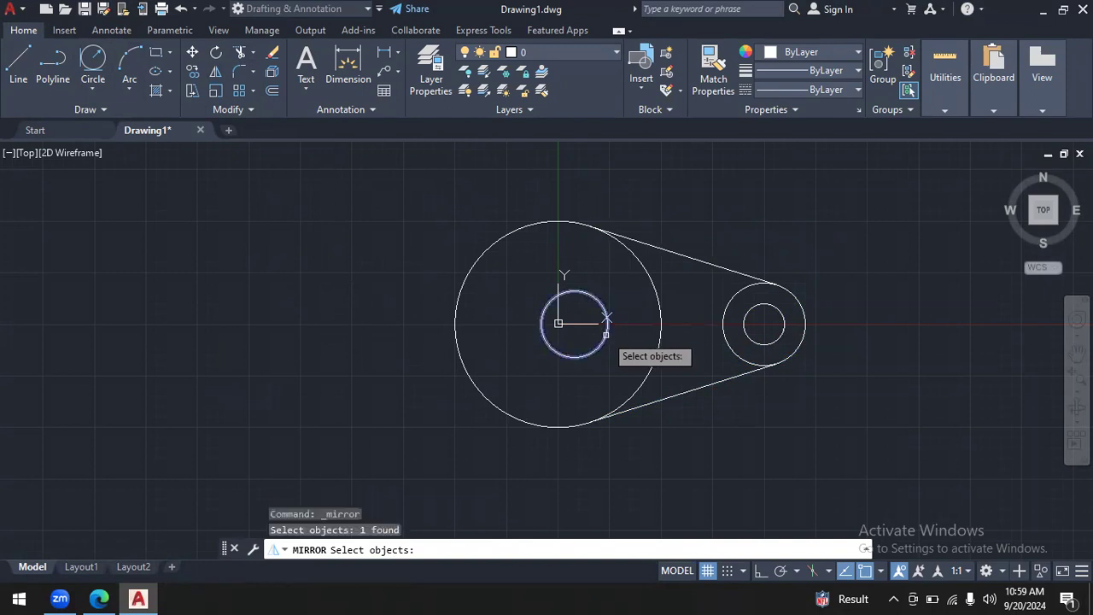
pyautogui.click(698, 314)
pyautogui.moveTo(757, 307); pyautogui.dragTo(875, 295)
pyautogui.moveTo(724, 301)
pyautogui.mouseDown()
pyautogui.moveTo(723, 225)
pyautogui.moveTo(775, 410)
pyautogui.moveTo(844, 298)
pyautogui.mouseUp()
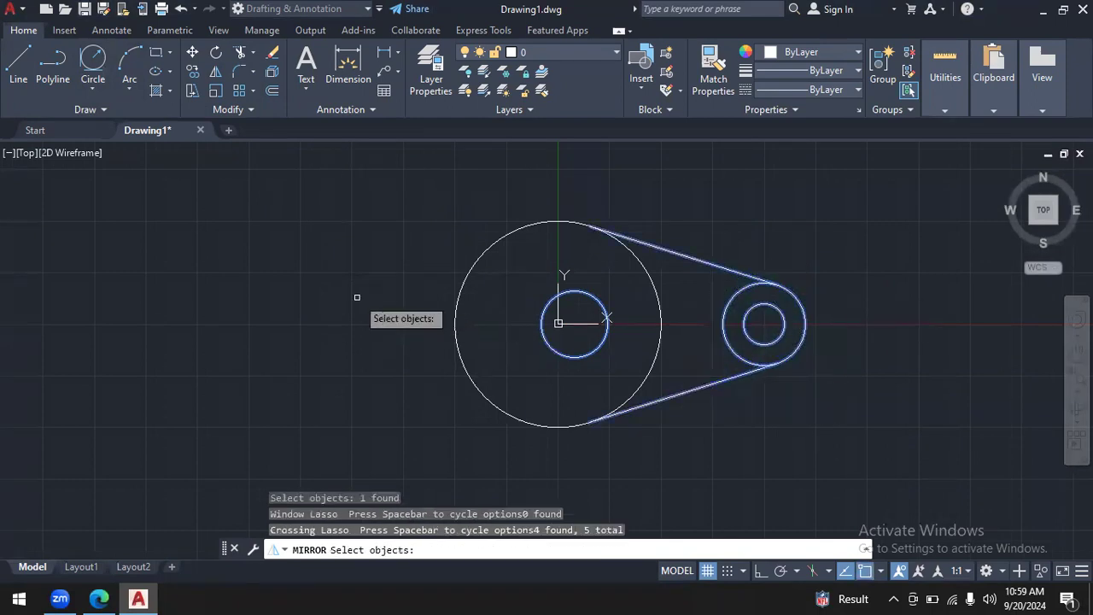
pyautogui.press('Return')
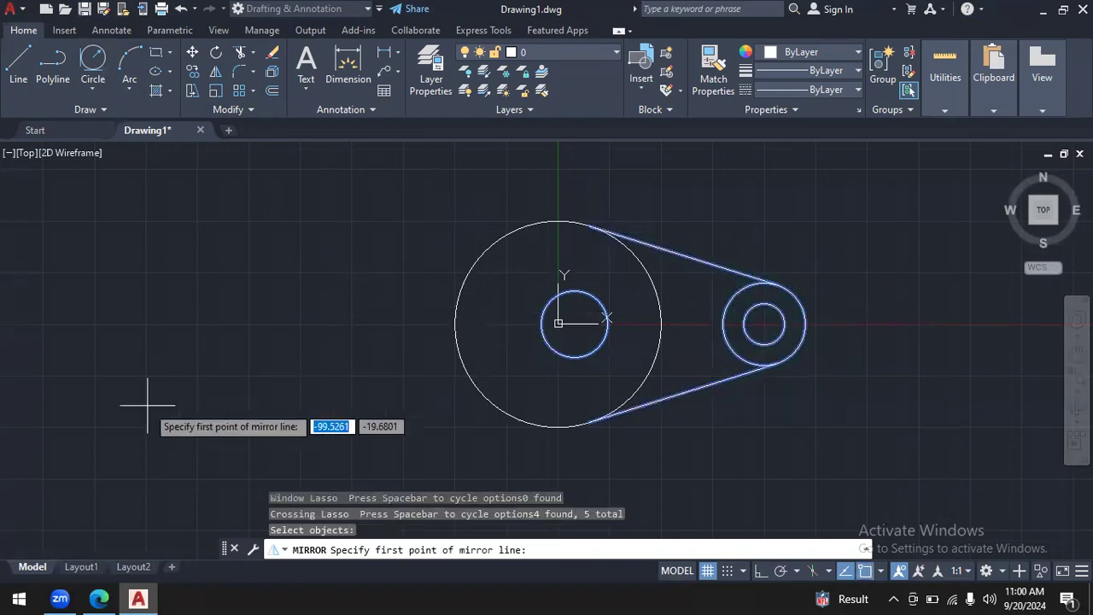
pyautogui.write('0')
pyautogui.press('Tab')
pyautogui.write('30')
pyautogui.press('Return')
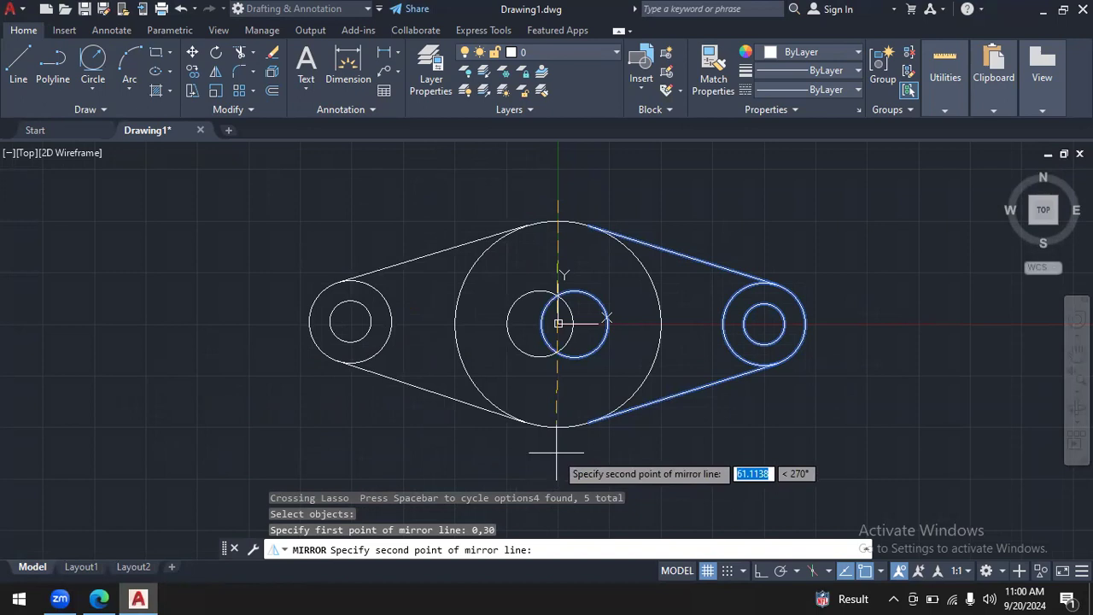
# - Check the PDF's mirror-line annotation, complete the mirror line with 60 units at 270° keeping the source objects, and undo the mirror
pyautogui.click(99, 599)
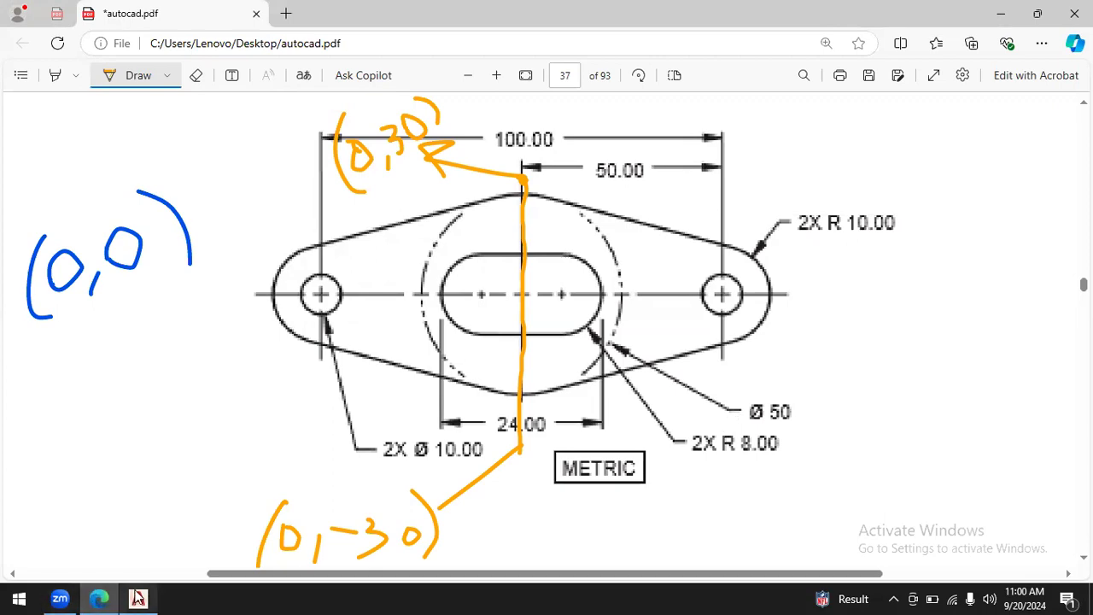
pyautogui.click(137, 599)
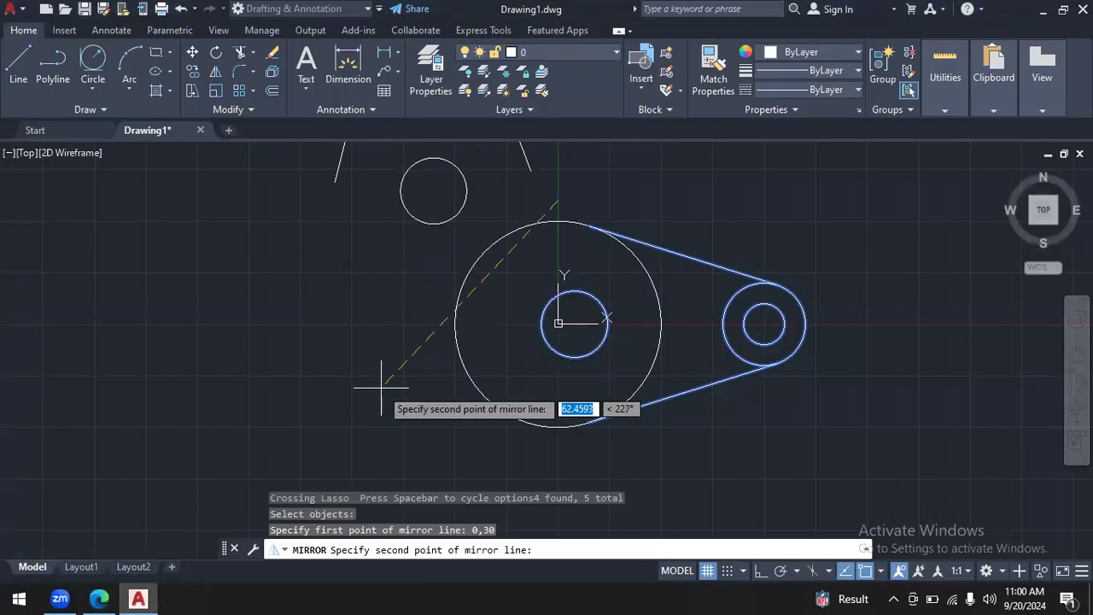
pyautogui.write('60')
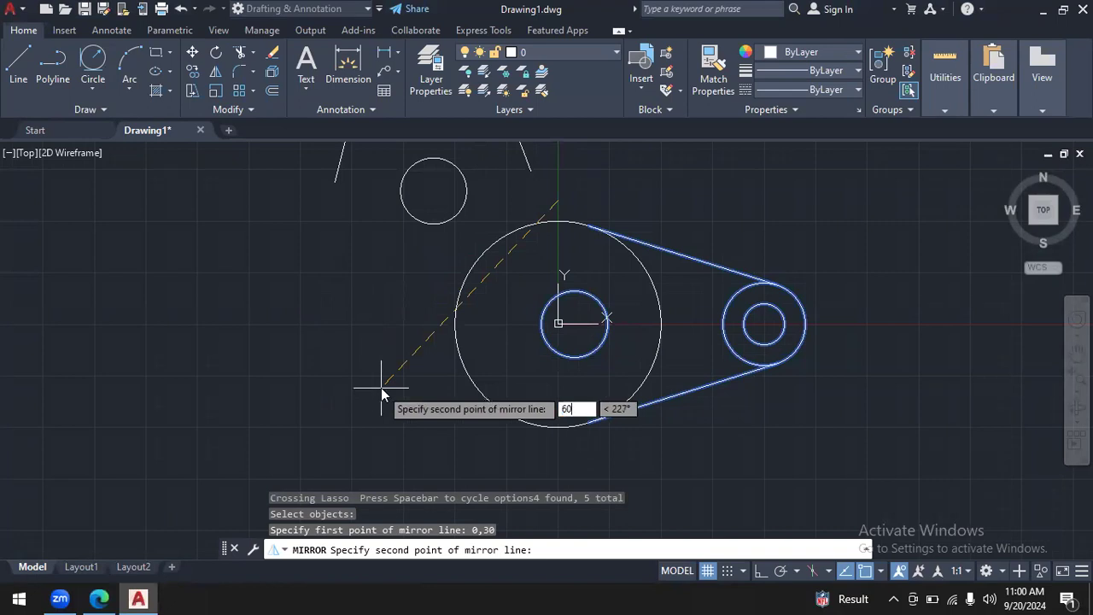
pyautogui.press('Tab')
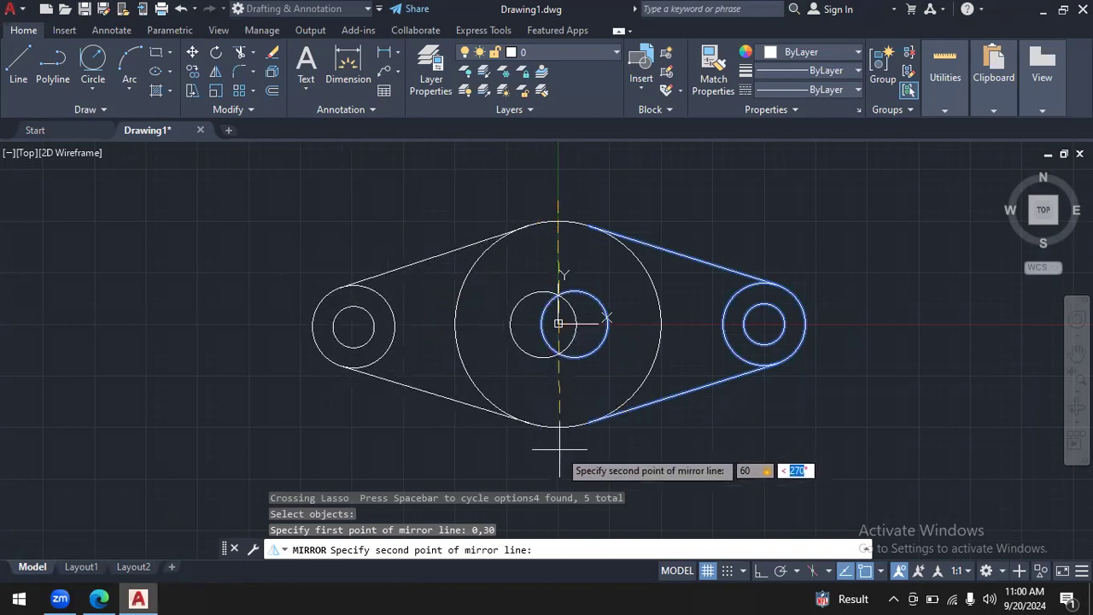
pyautogui.write('270')
pyautogui.press('Return')
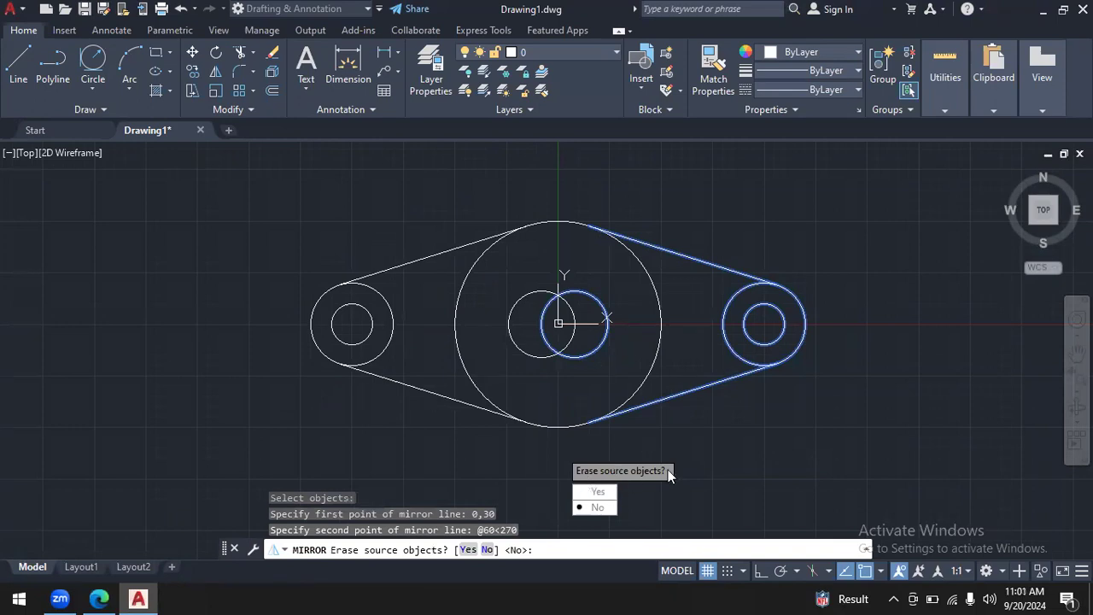
pyautogui.click(598, 507)
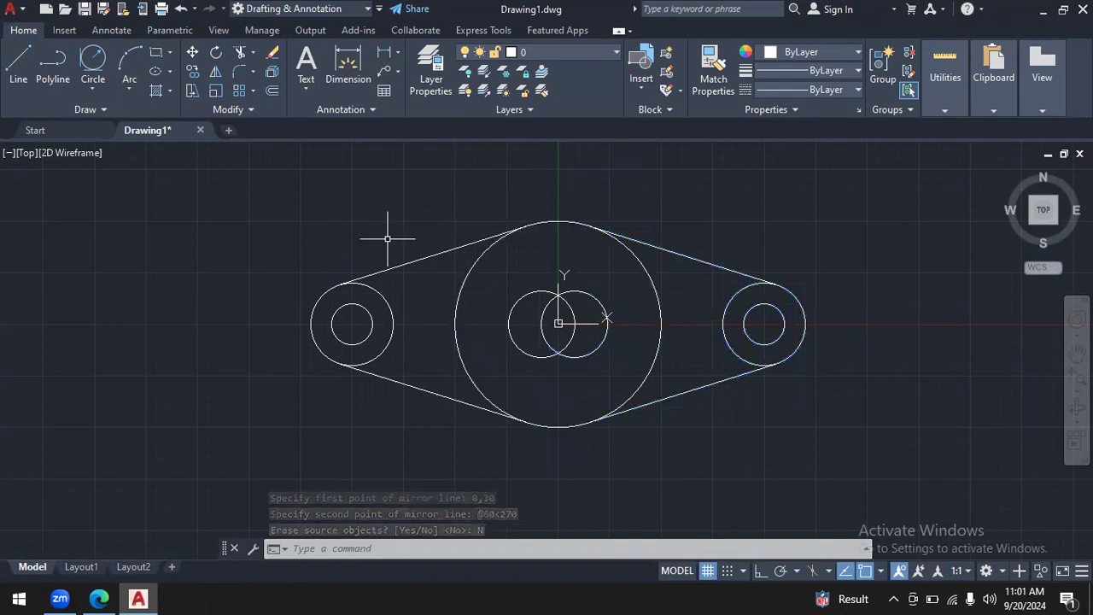
pyautogui.click(182, 11)
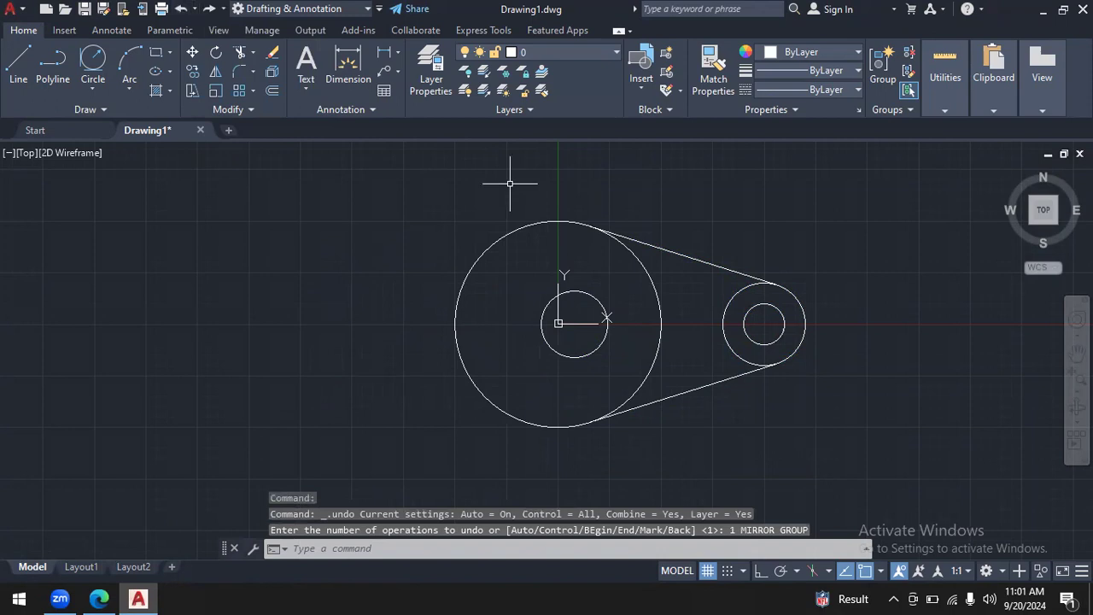
# - Draw a vertical line about 69 units long straight down from 0,30 through the large circle's centre
pyautogui.click(19, 67)
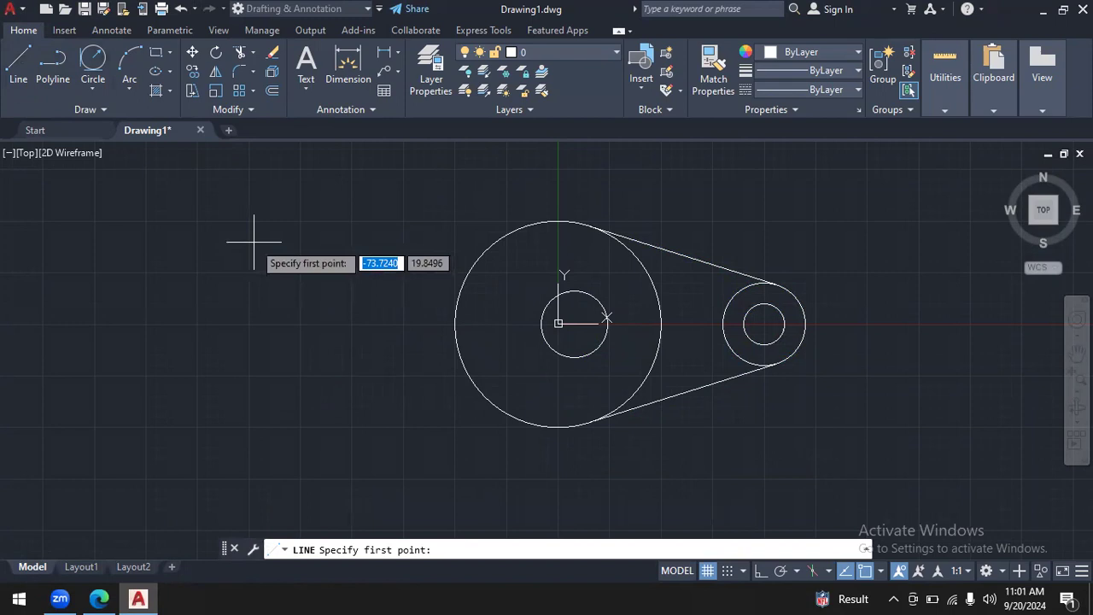
pyautogui.write('0')
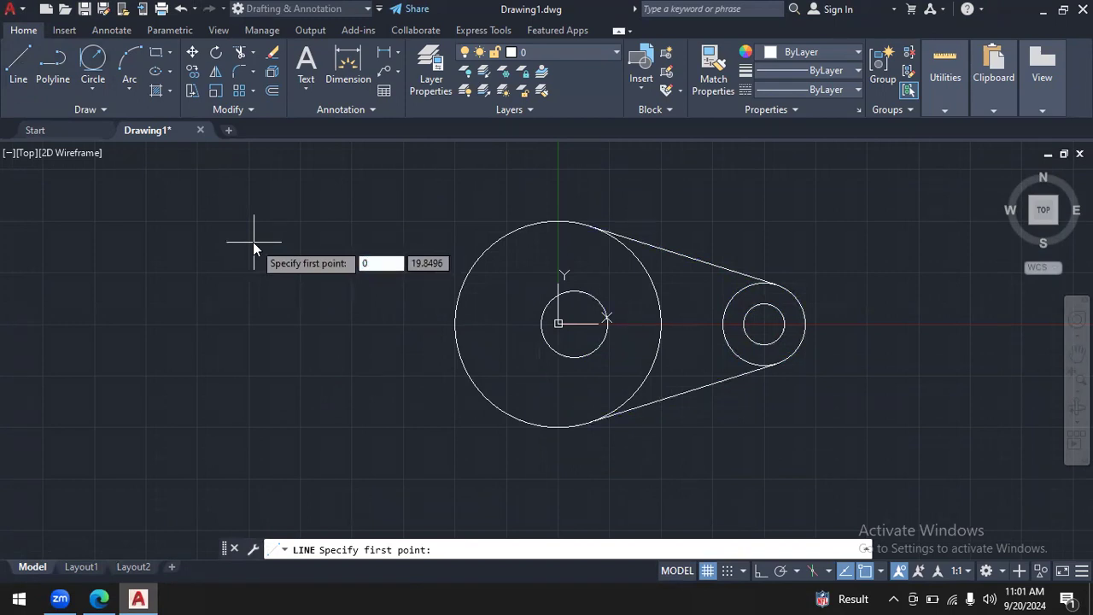
pyautogui.press('Tab')
pyautogui.write('30')
pyautogui.press('Return')
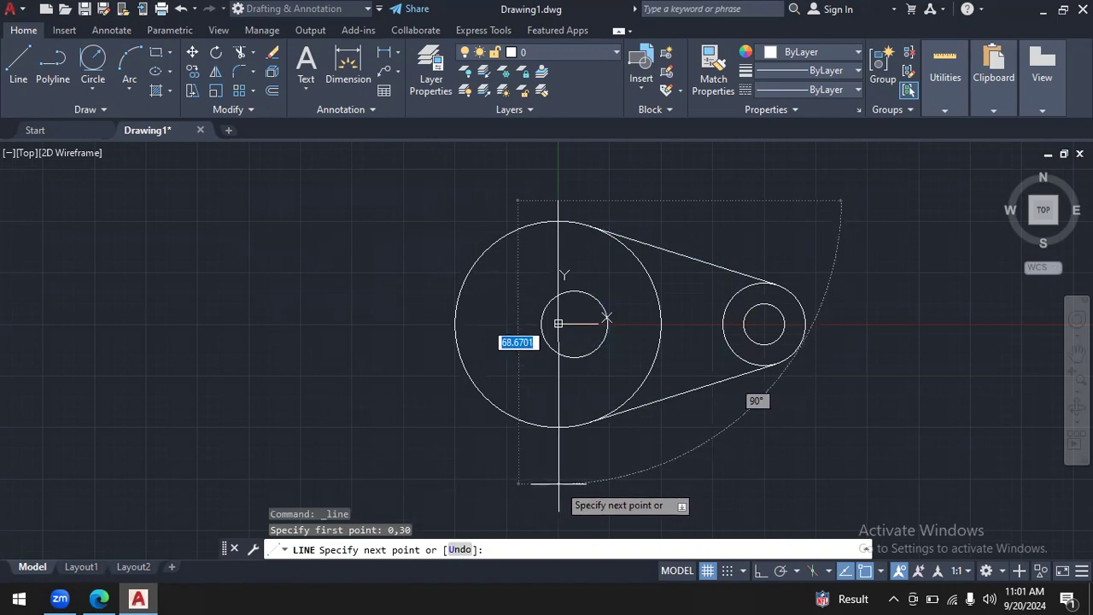
pyautogui.press('Tab')
pyautogui.write('90')
pyautogui.press('Return')
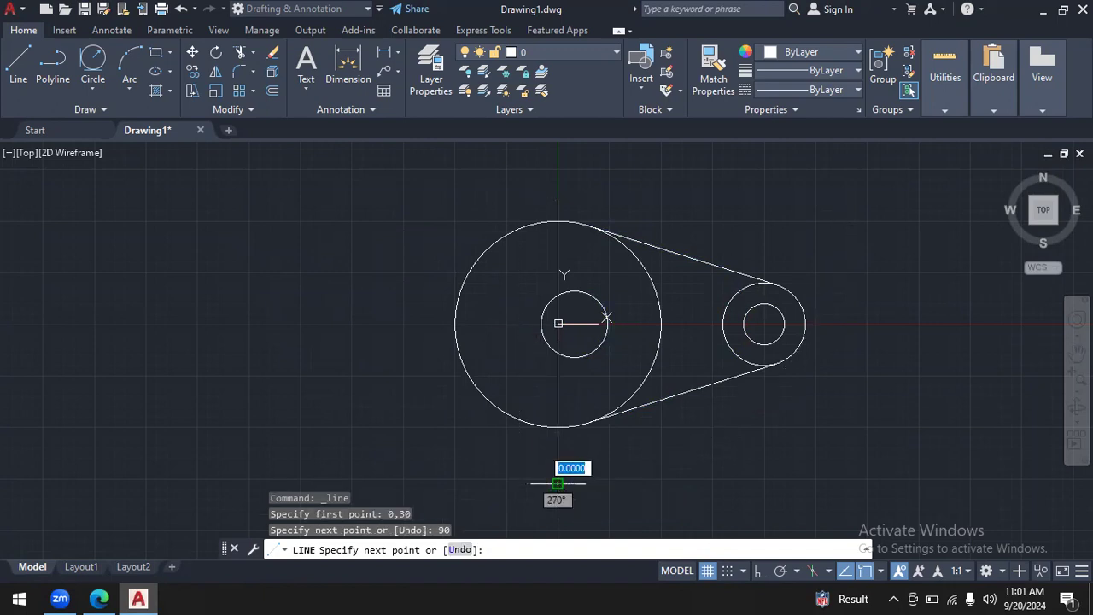
pyautogui.press('Escape')
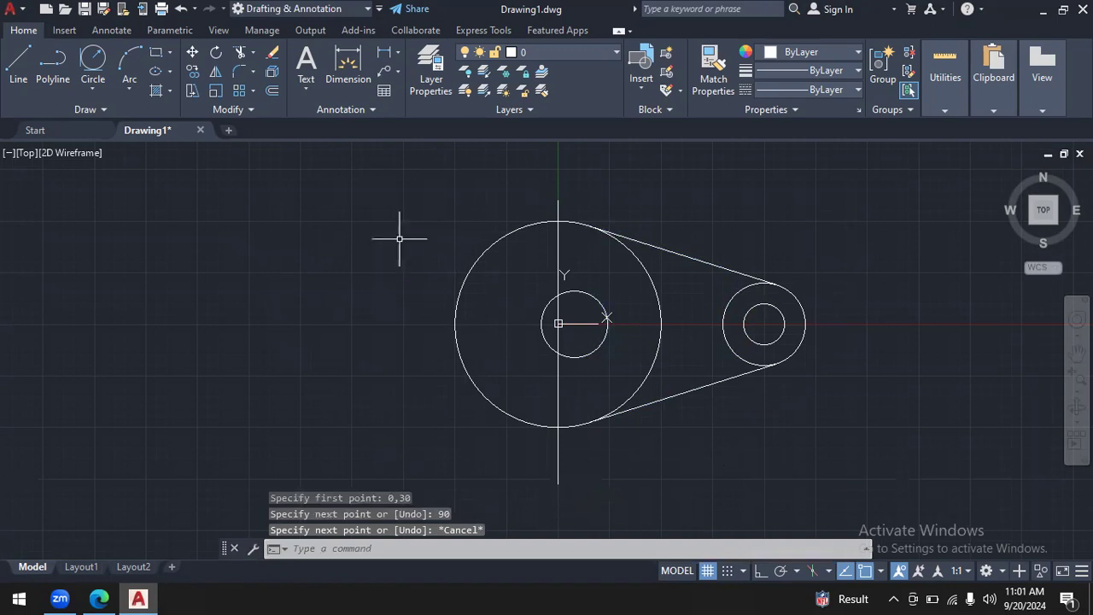
# - Mirror the slot circle, end-lobe circles and tangent lines about the drawn vertical line, keeping the source objects, and erase that line
pyautogui.click(216, 72)
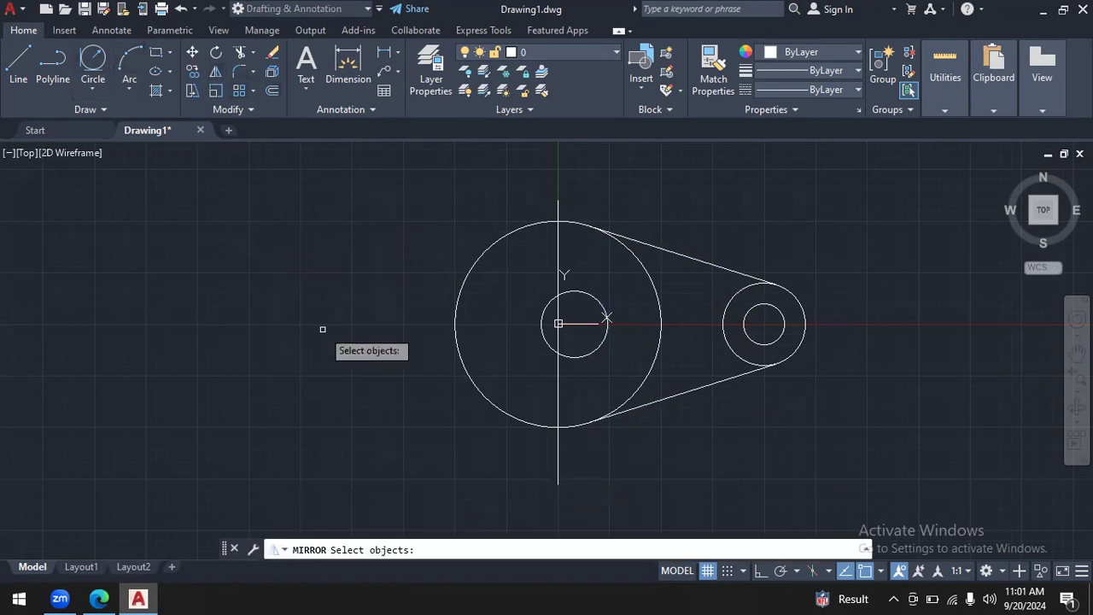
pyautogui.click(604, 342)
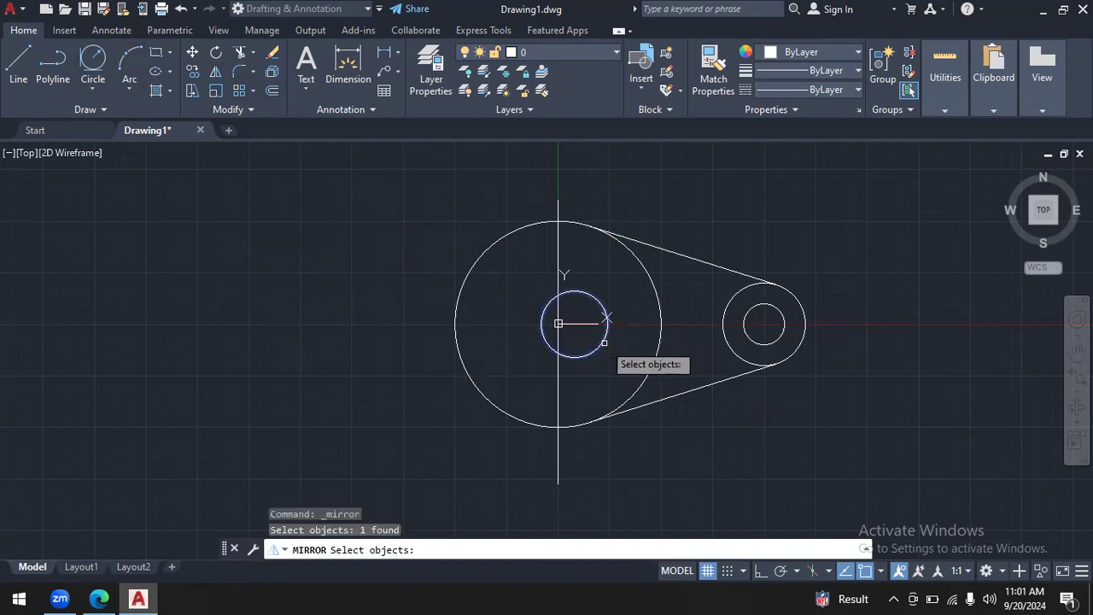
pyautogui.moveTo(829, 318)
pyautogui.mouseDown()
pyautogui.moveTo(717, 250)
pyautogui.moveTo(730, 400)
pyautogui.moveTo(842, 381)
pyautogui.mouseUp()
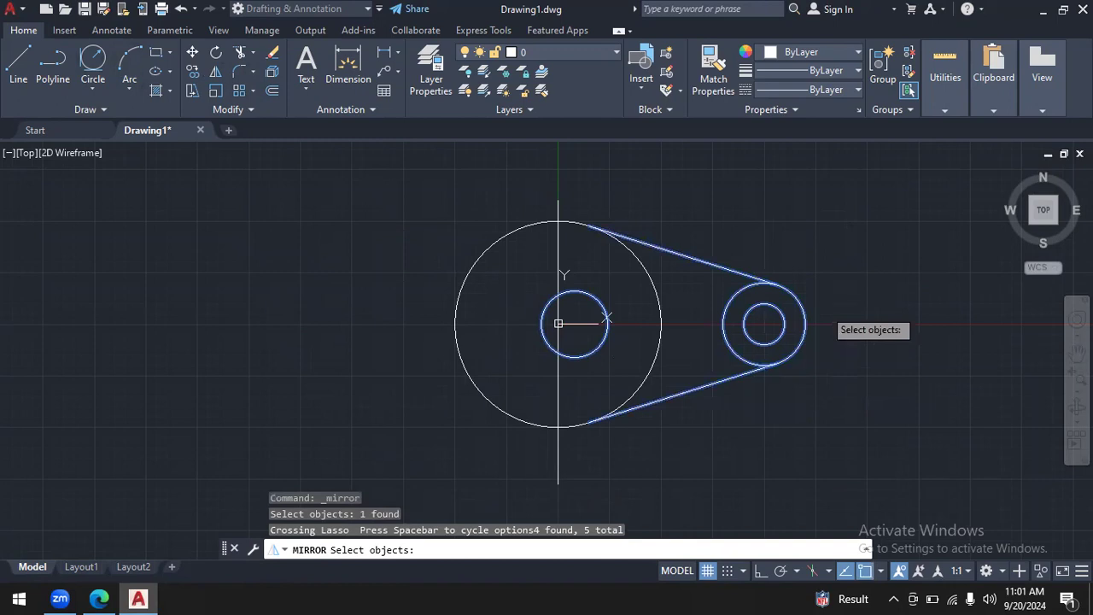
pyautogui.press('Return')
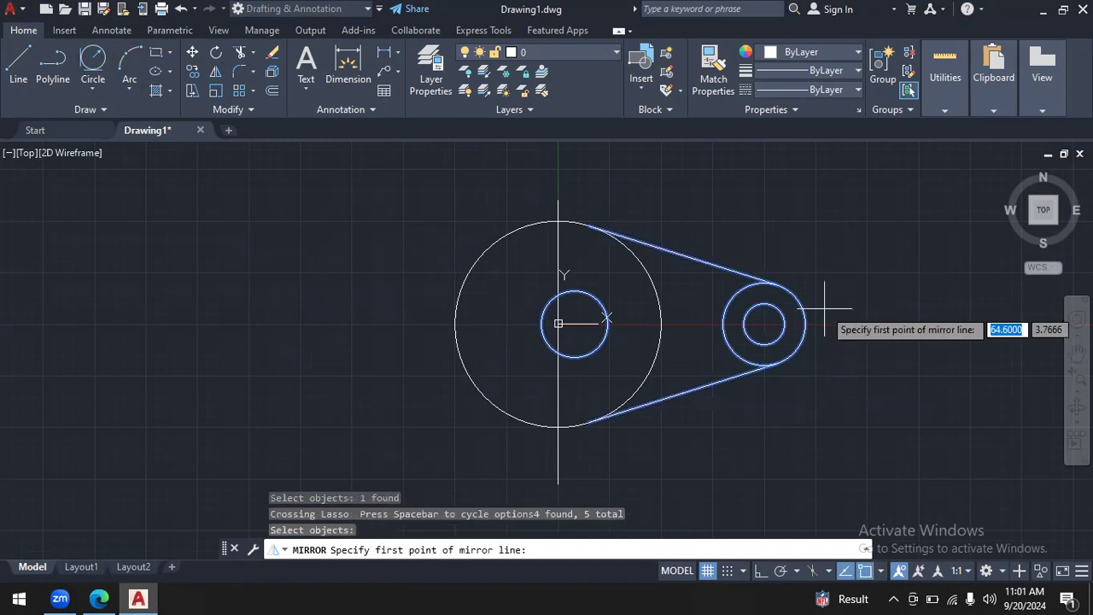
pyautogui.click(557, 202)
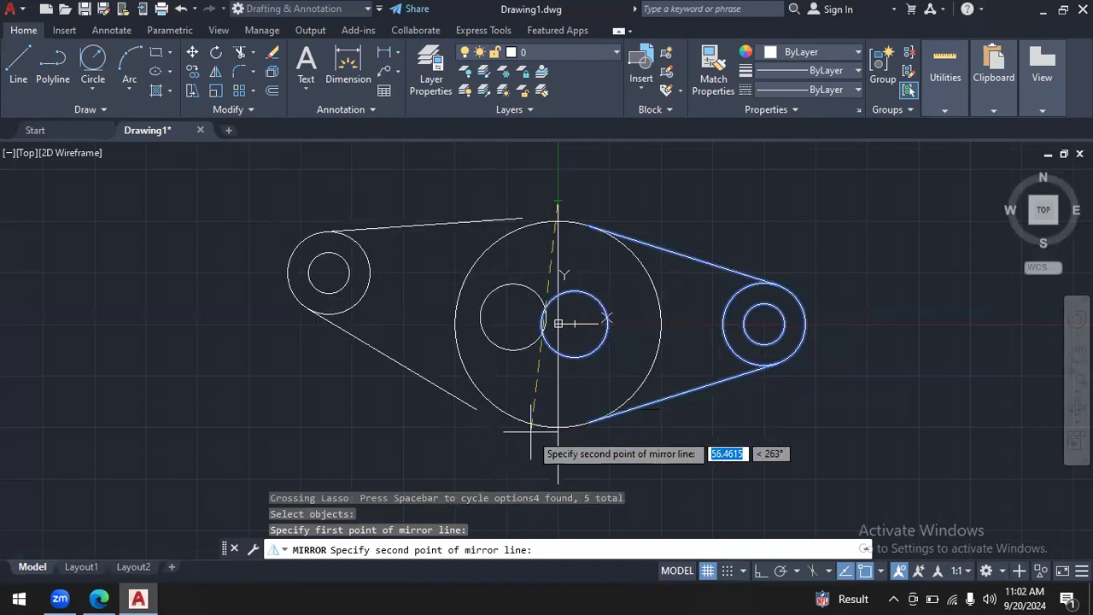
pyautogui.click(557, 484)
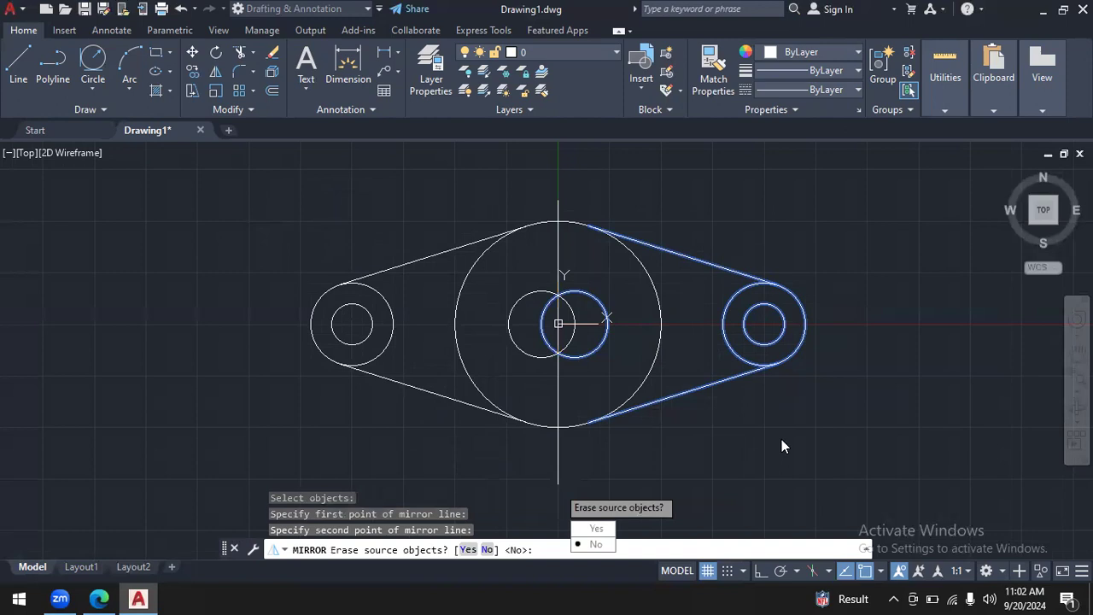
pyautogui.click(597, 544)
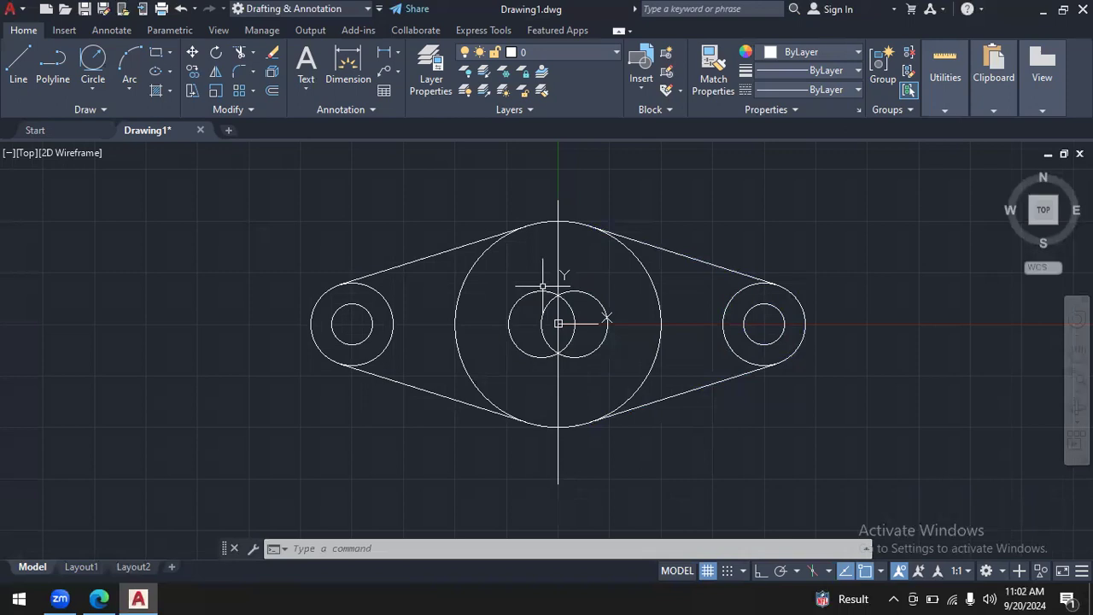
pyautogui.click(559, 465)
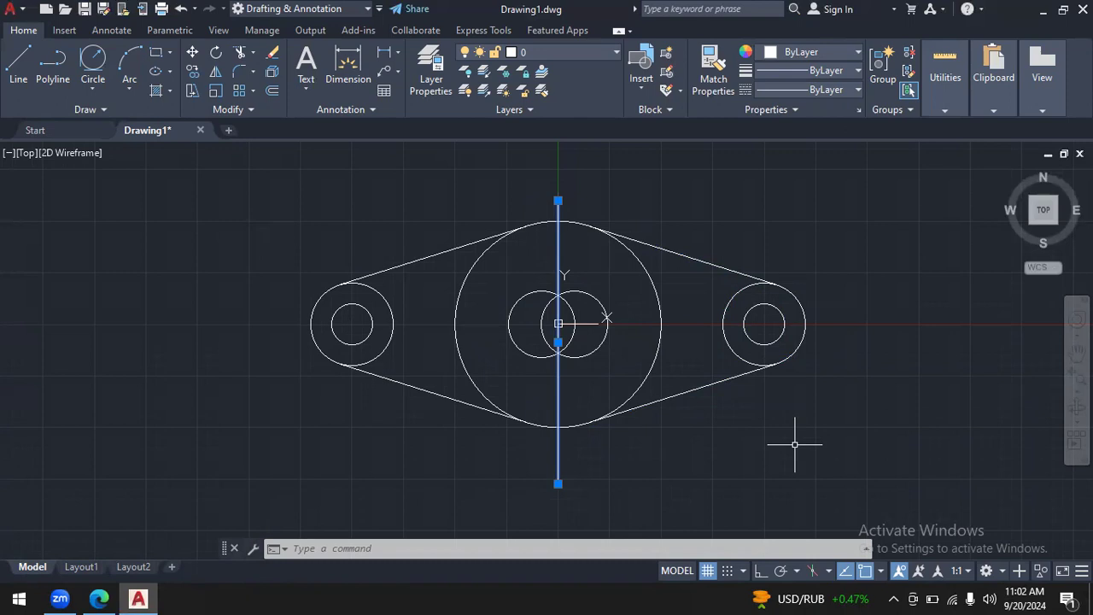
pyautogui.press('Delete')
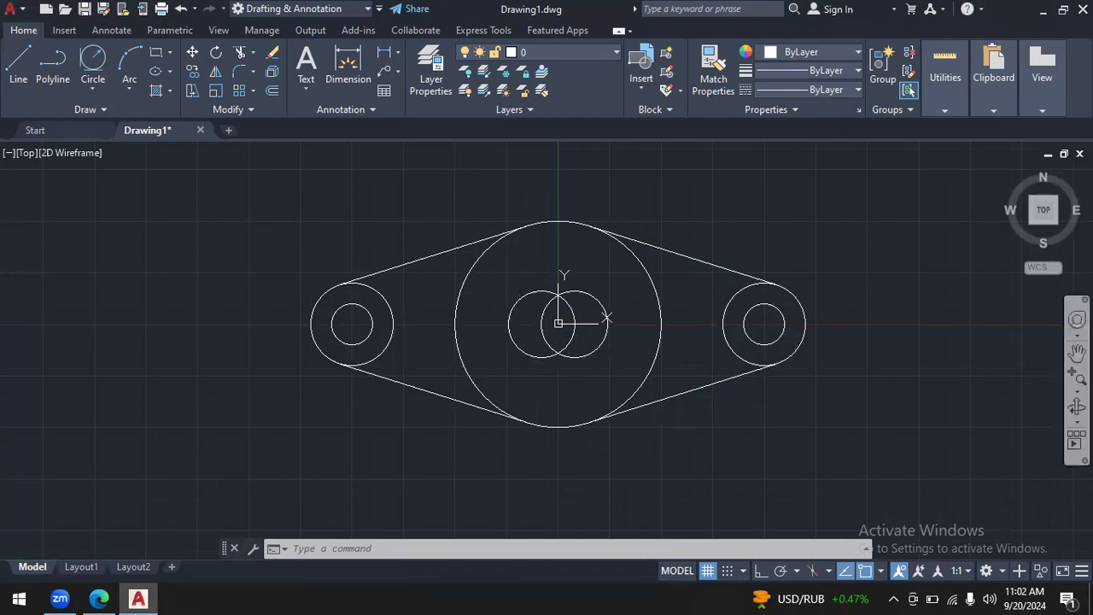
# - Draw a Tan, Tan, Radius circle of radius 50000 tangent to the undersides of the two overlapping slot circles
pyautogui.click(1077, 374)
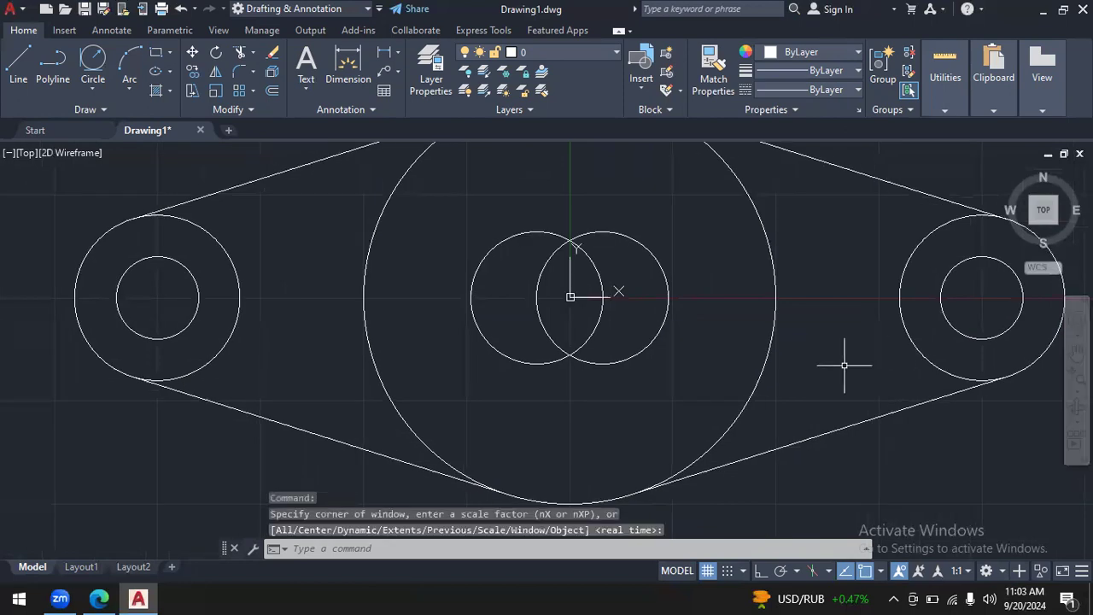
pyautogui.click(1077, 421)
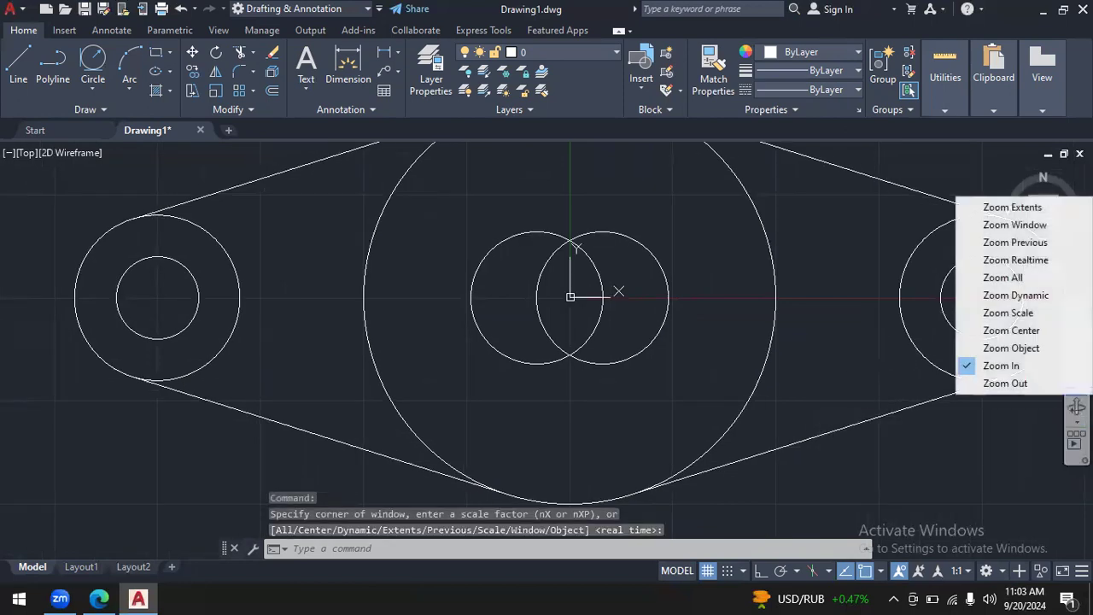
pyautogui.click(1029, 384)
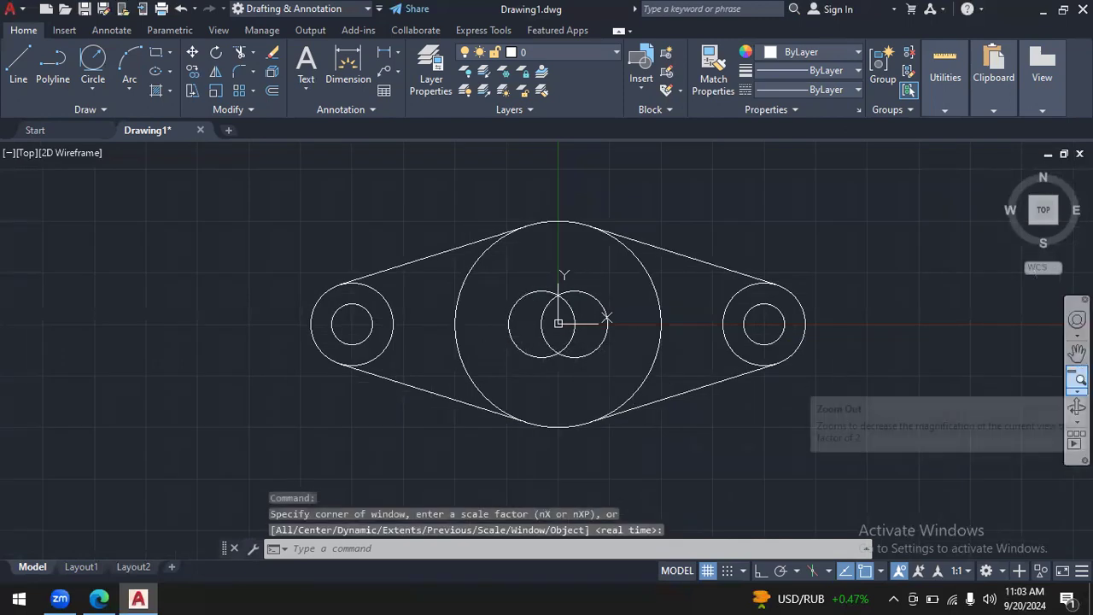
pyautogui.click(1077, 389)
pyautogui.click(1049, 367)
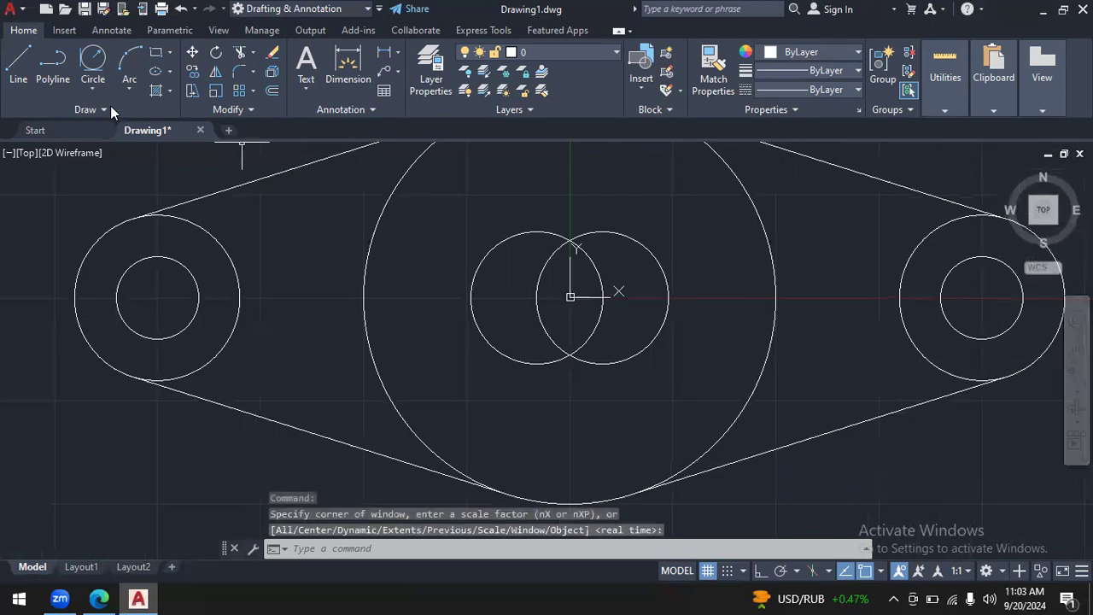
pyautogui.click(93, 89)
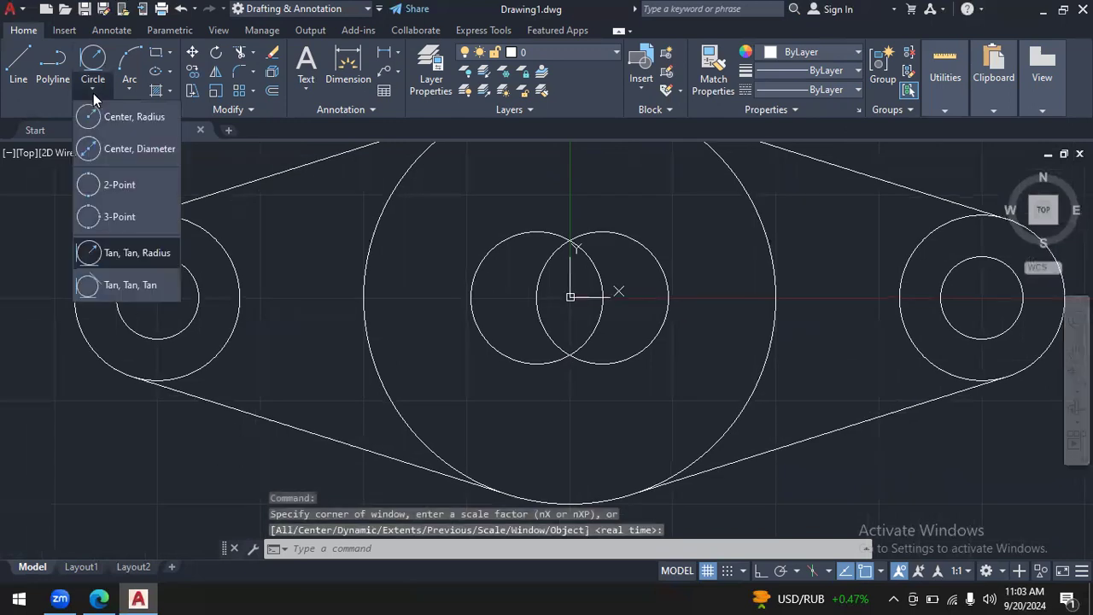
pyautogui.click(108, 256)
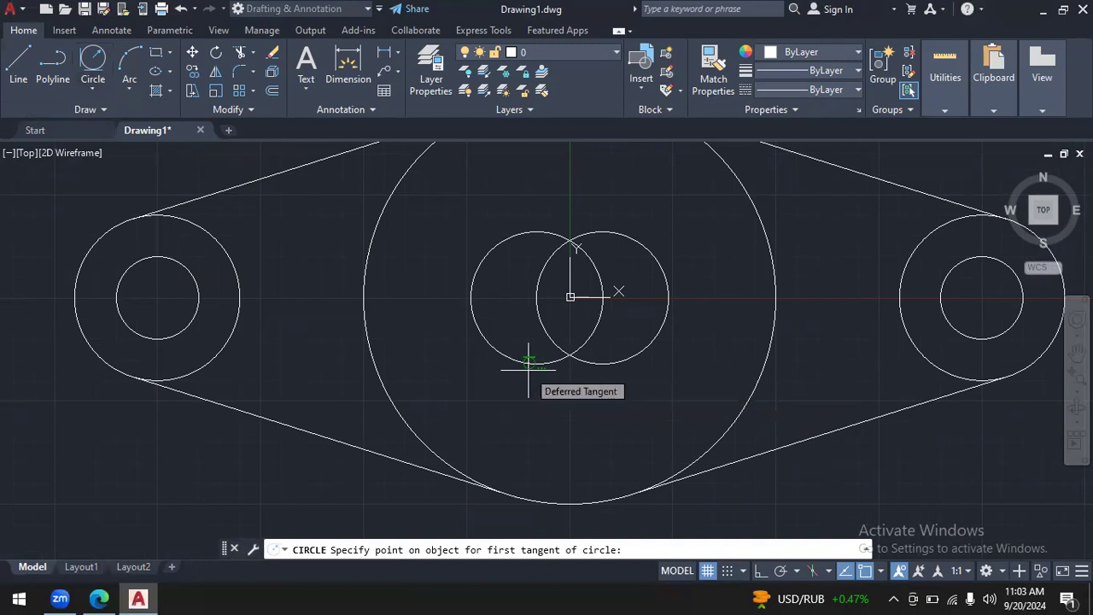
pyautogui.click(527, 369)
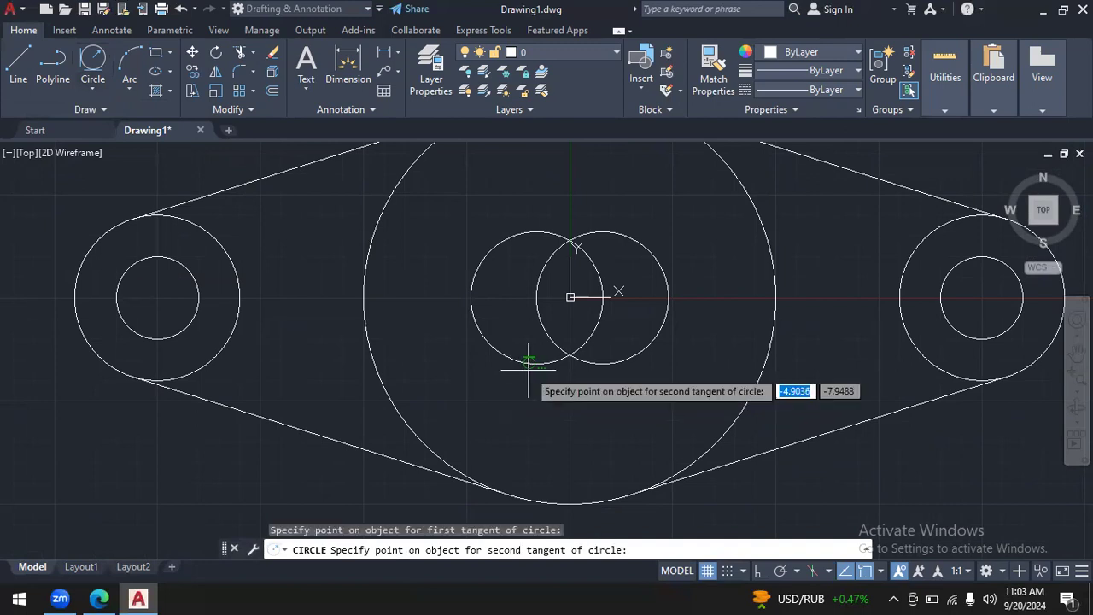
pyautogui.click(623, 366)
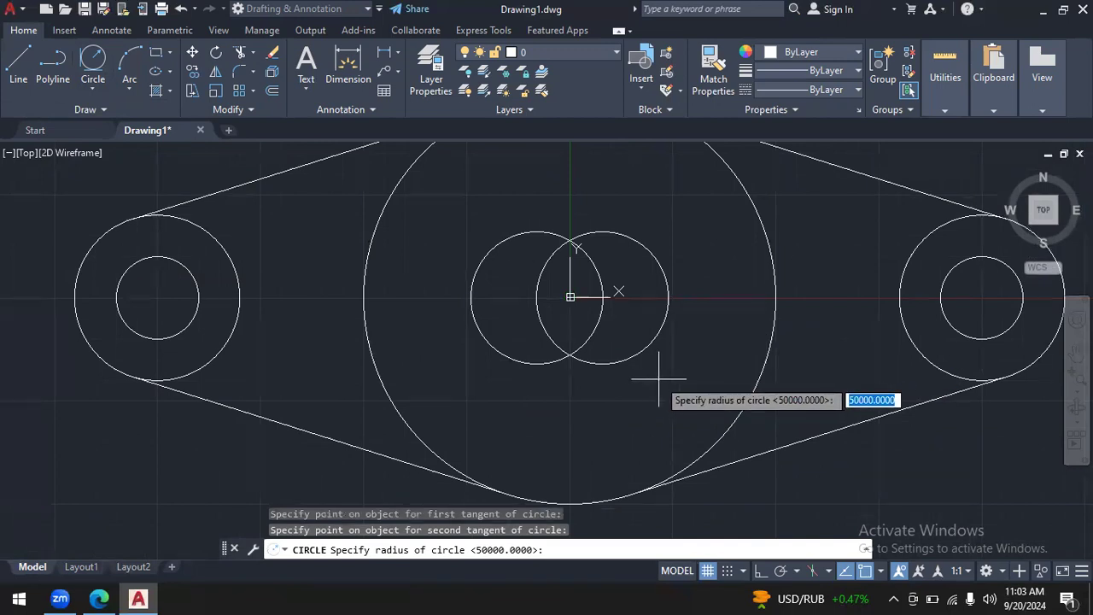
pyautogui.press('Return')
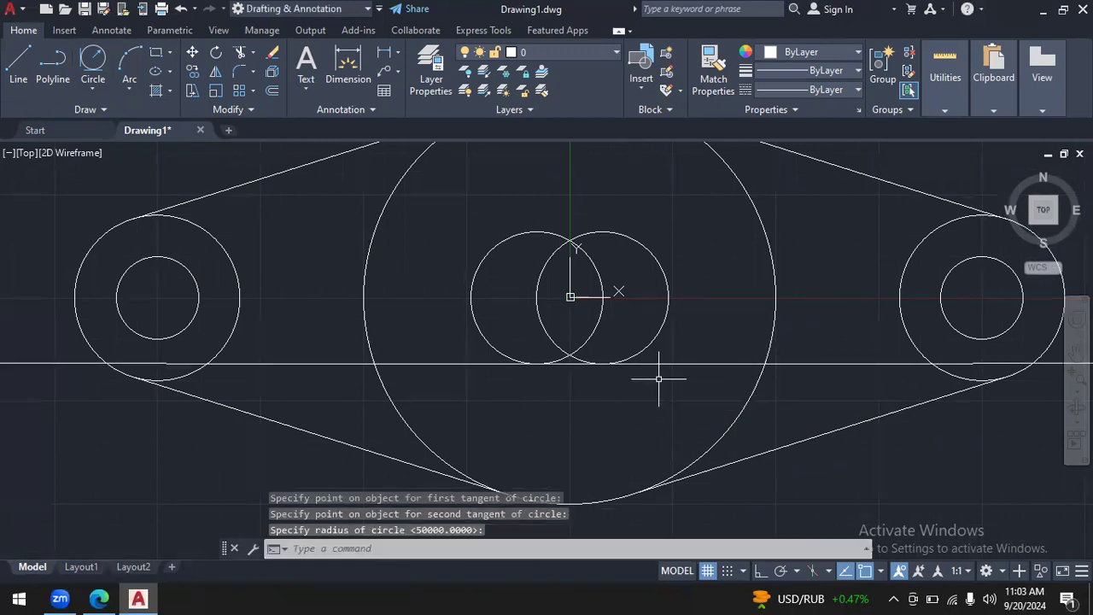
# - Trim the large-radius circle along the slot's underside to the segment between the slot circles and erase its remaining outer part
pyautogui.click(240, 52)
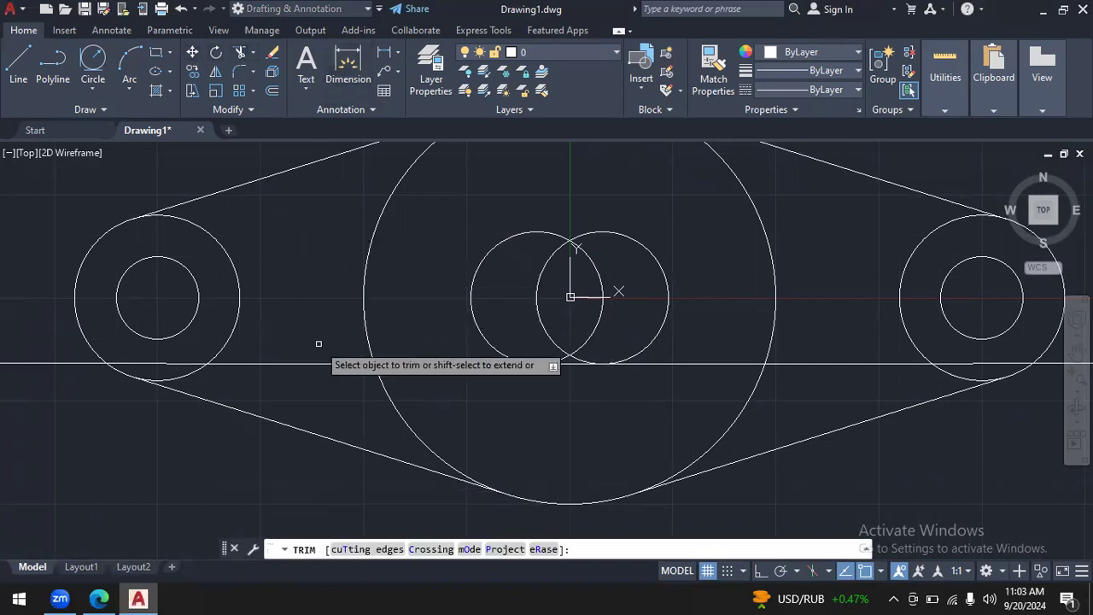
pyautogui.click(421, 363)
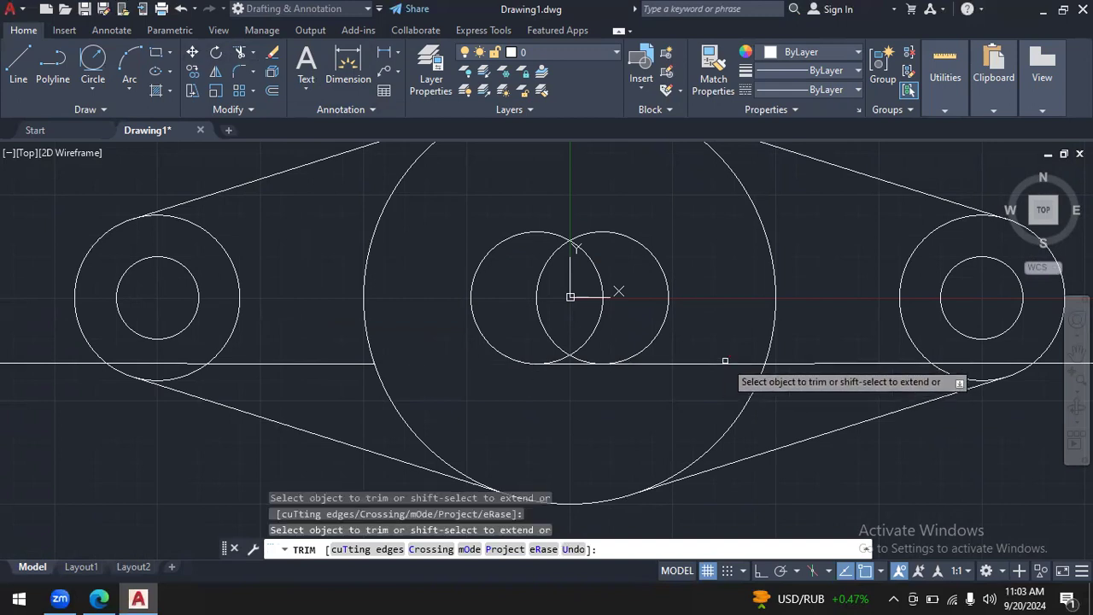
pyautogui.click(723, 363)
pyautogui.press('Escape')
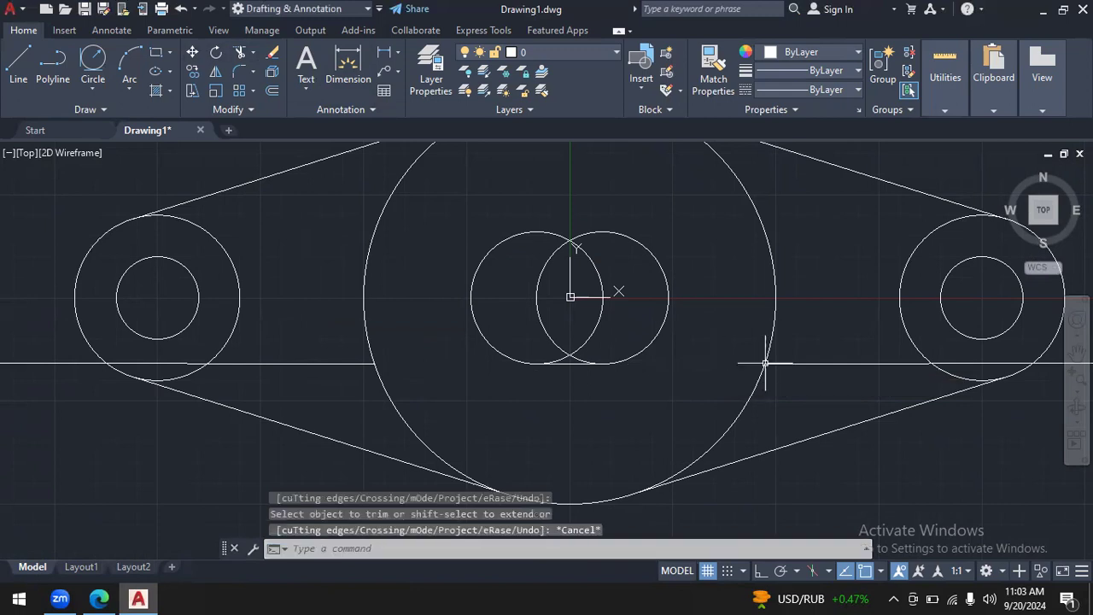
pyautogui.click(824, 364)
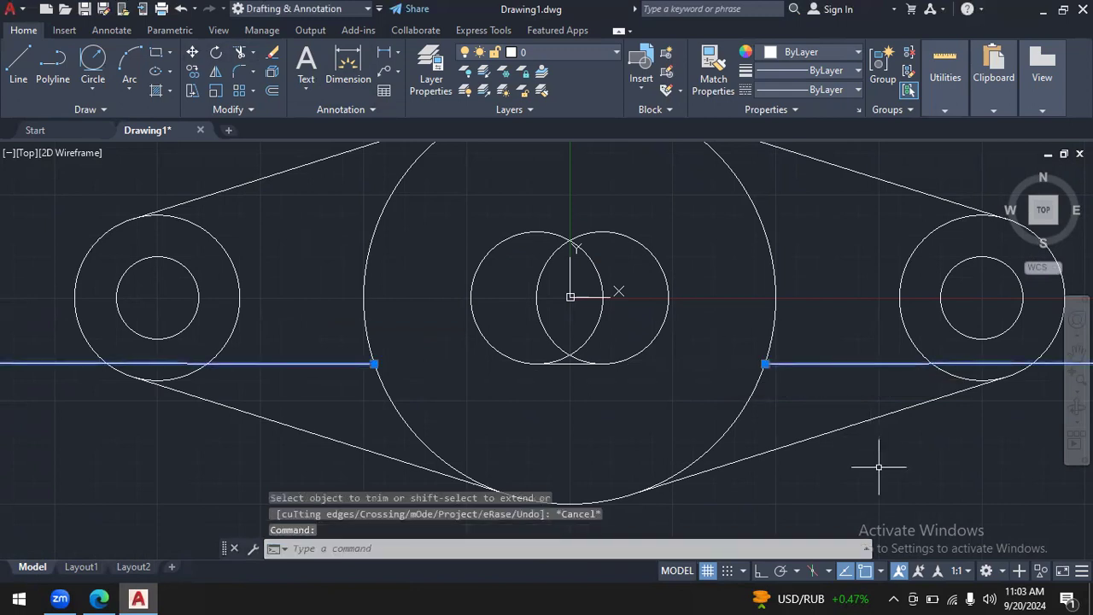
pyautogui.press('Delete')
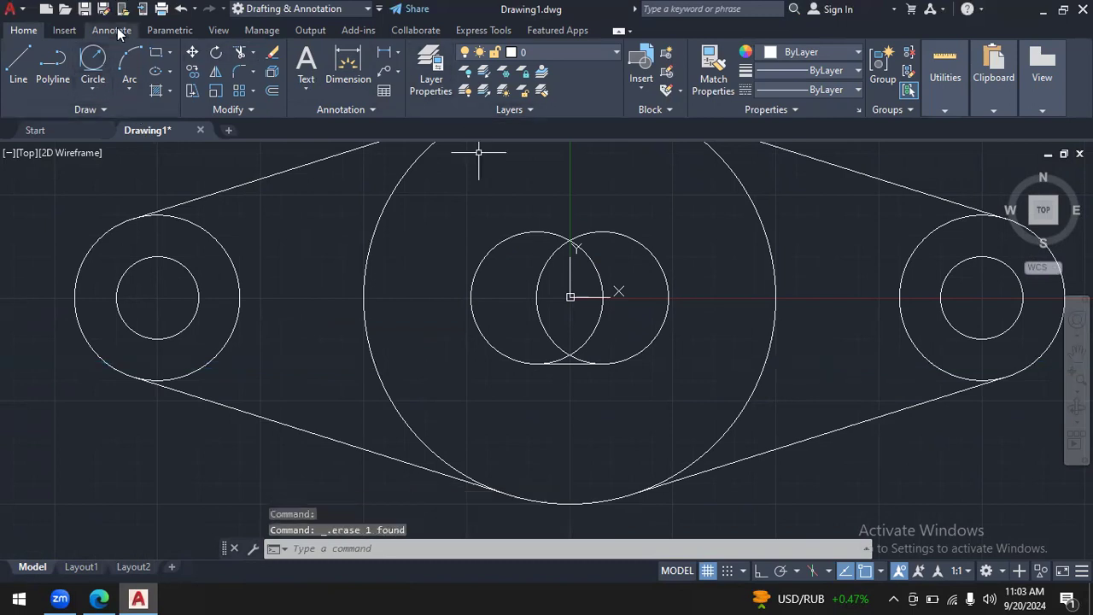
# - Draw a Tan, Tan, Radius circle of radius 50000 tangent to the tops of the two overlapping slot circles
pyautogui.click(87, 67)
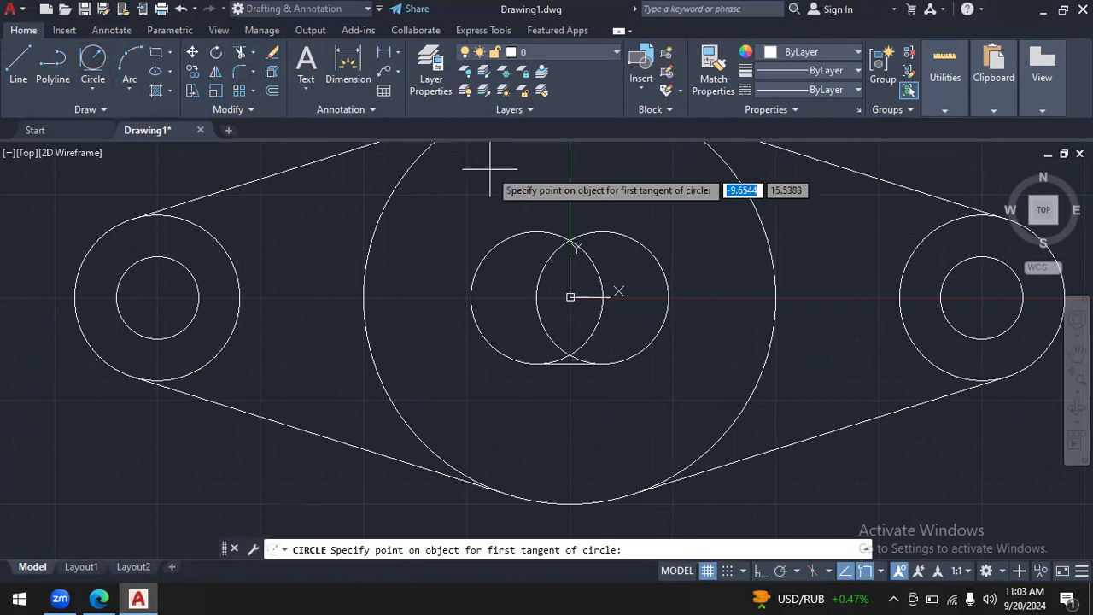
pyautogui.click(516, 234)
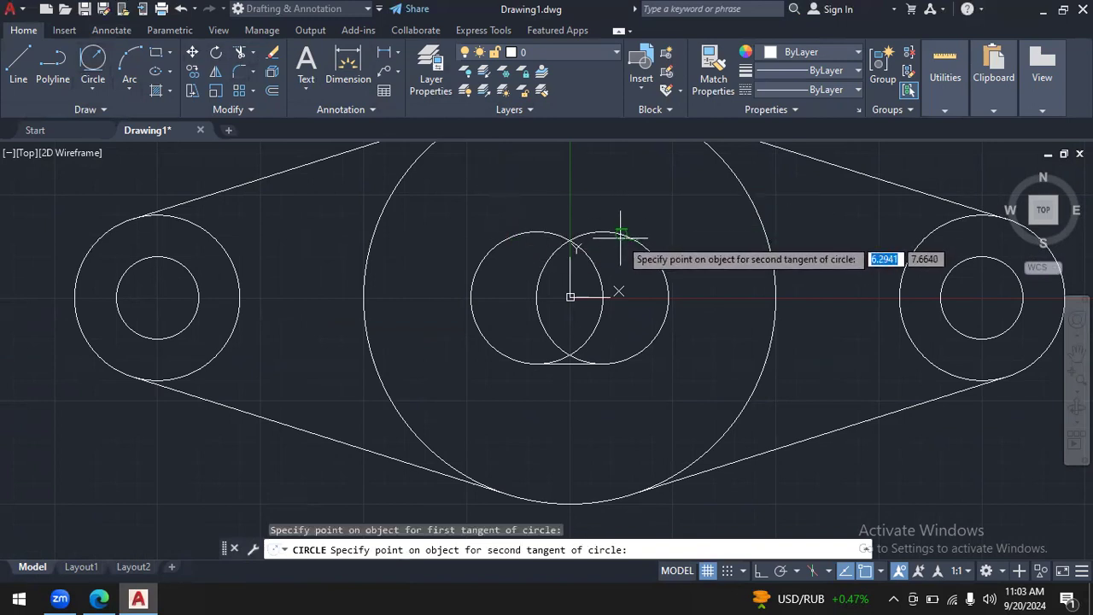
pyautogui.click(620, 236)
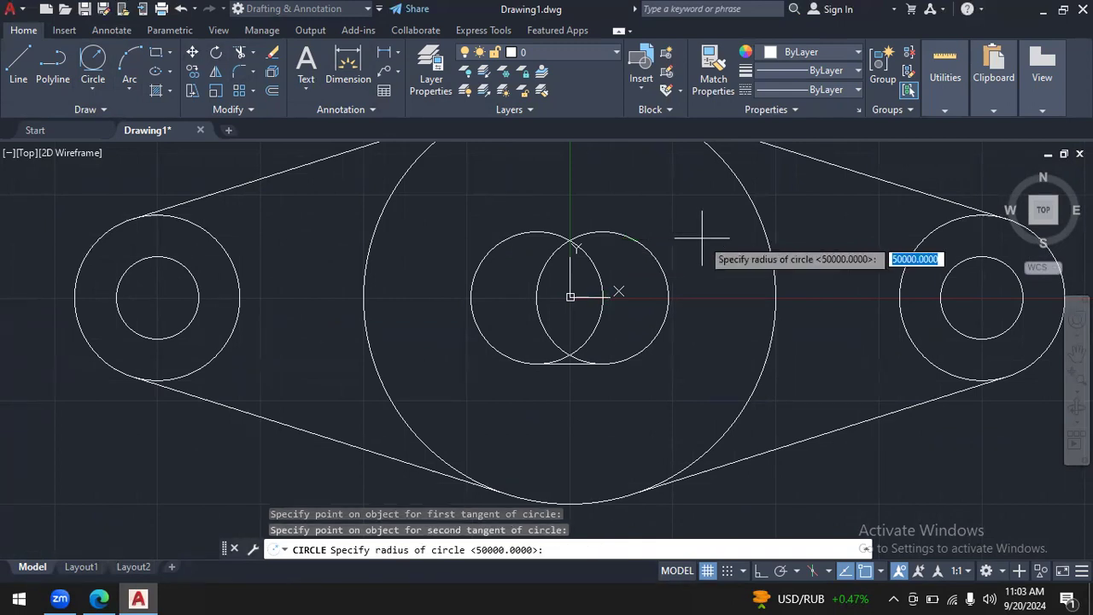
pyautogui.press('Return')
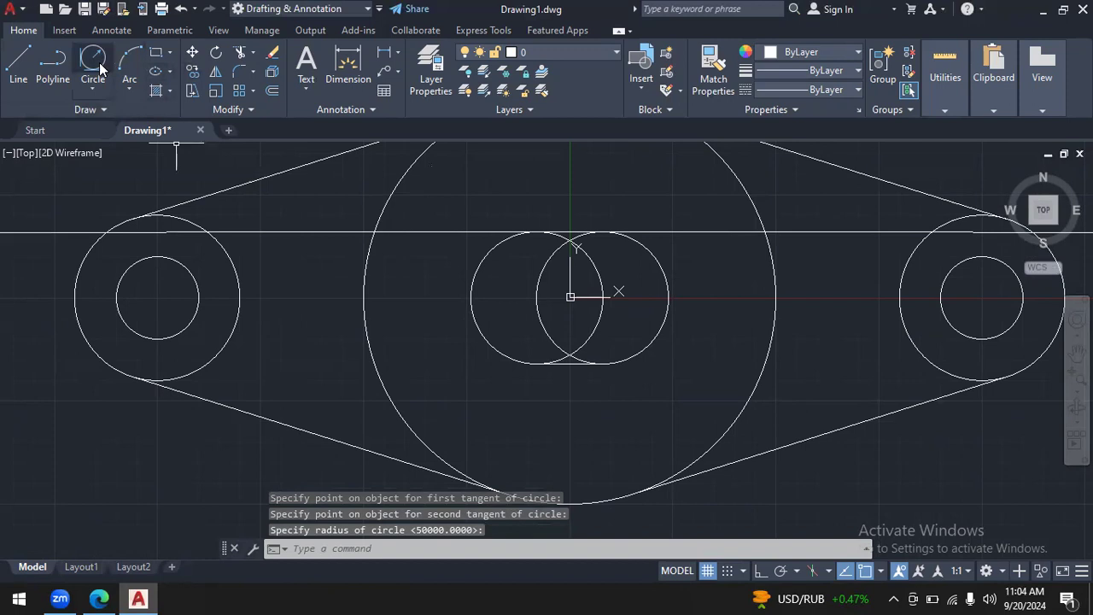
# - Trim the large-radius circle along the slot's upper edge to the segment between the slot circles and erase its remaining outer part
pyautogui.click(240, 53)
pyautogui.moveTo(489, 193); pyautogui.dragTo(439, 254)
pyautogui.moveTo(684, 212); pyautogui.dragTo(722, 281)
pyautogui.press('Escape')
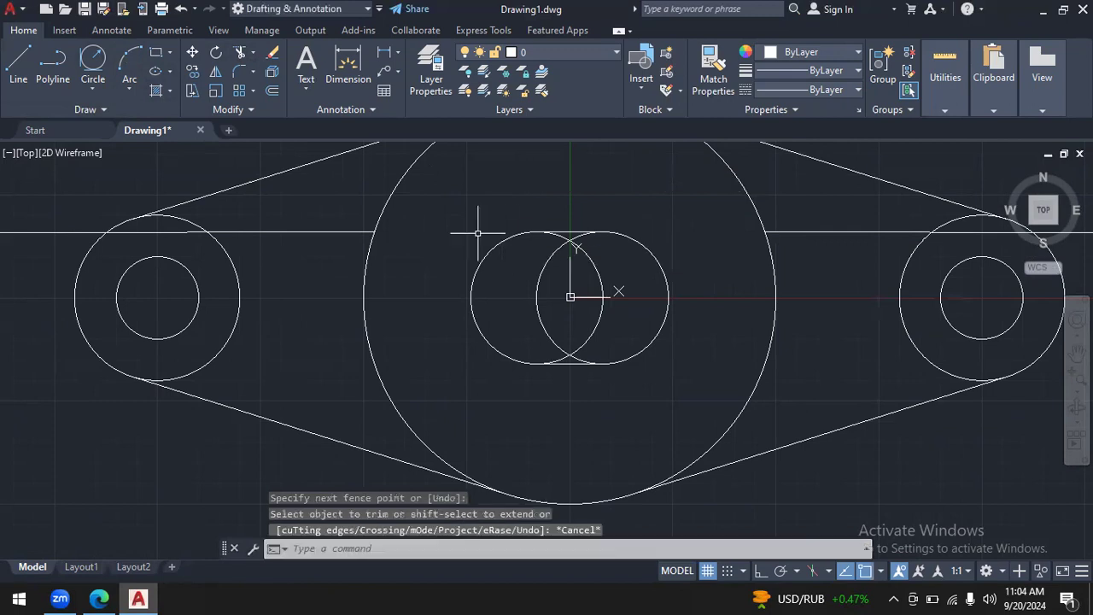
pyautogui.click(327, 233)
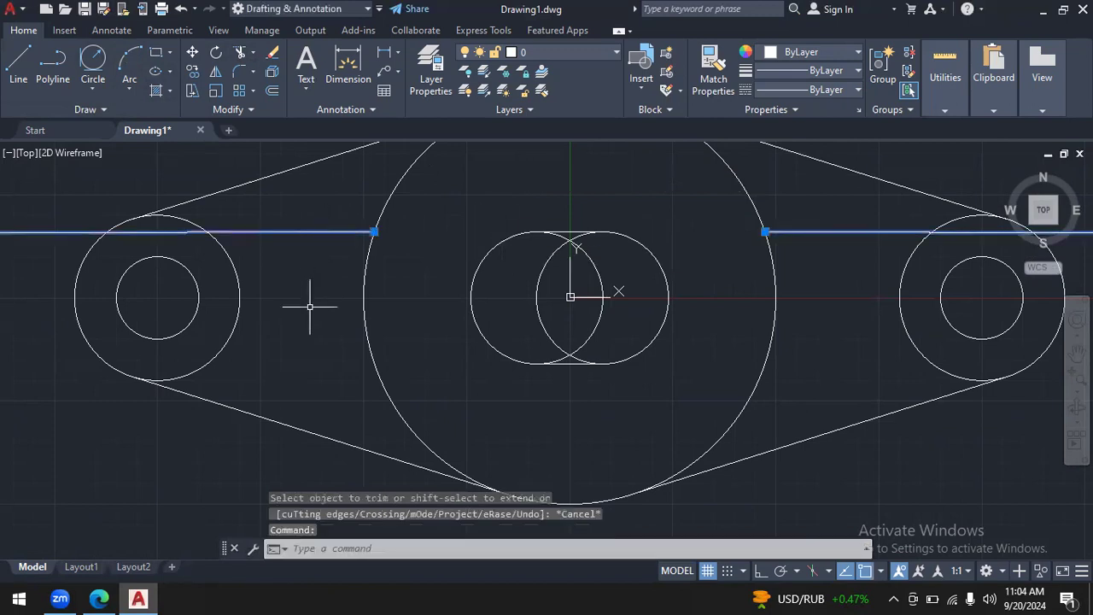
pyautogui.press('Delete')
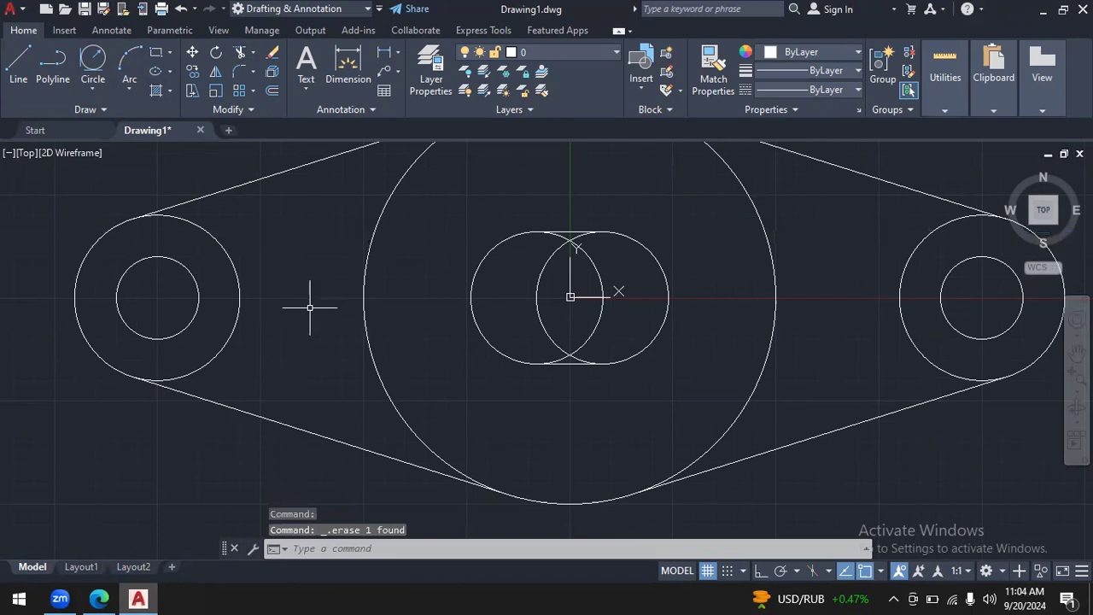
# - Trim the overlapping inner arcs of the two slot circles to leave a single closed slot outline
pyautogui.click(240, 52)
pyautogui.click(624, 278)
pyautogui.moveTo(601, 254)
pyautogui.mouseDown()
pyautogui.moveTo(563, 242)
pyautogui.moveTo(547, 256)
pyautogui.moveTo(555, 339)
pyautogui.moveTo(569, 360)
pyautogui.moveTo(603, 341)
pyautogui.moveTo(581, 309)
pyautogui.moveTo(564, 356)
pyautogui.mouseUp()
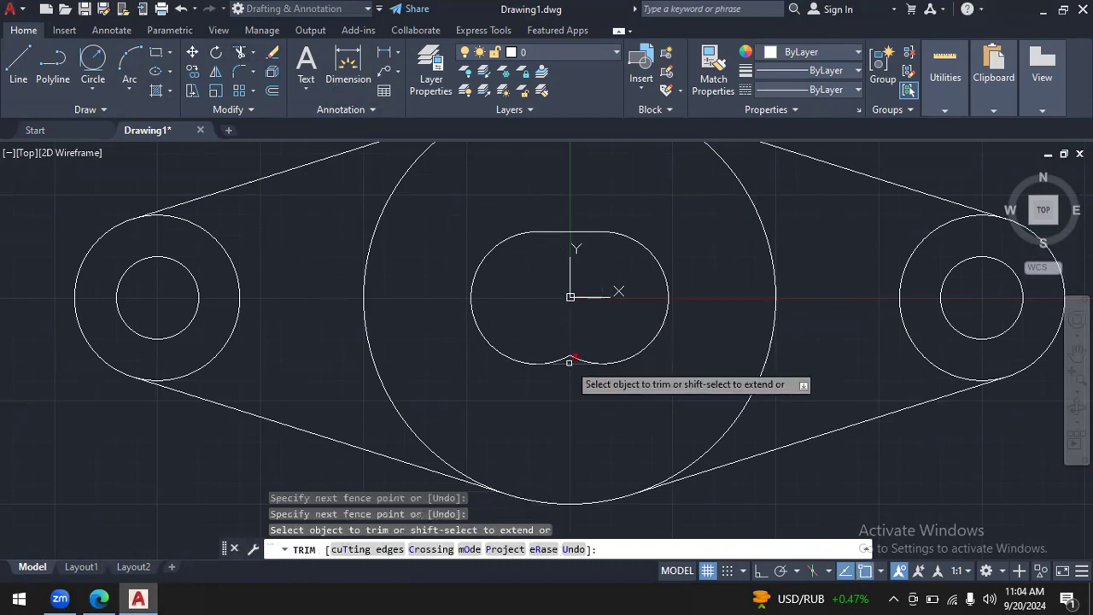
pyautogui.click(574, 356)
pyautogui.click(576, 356)
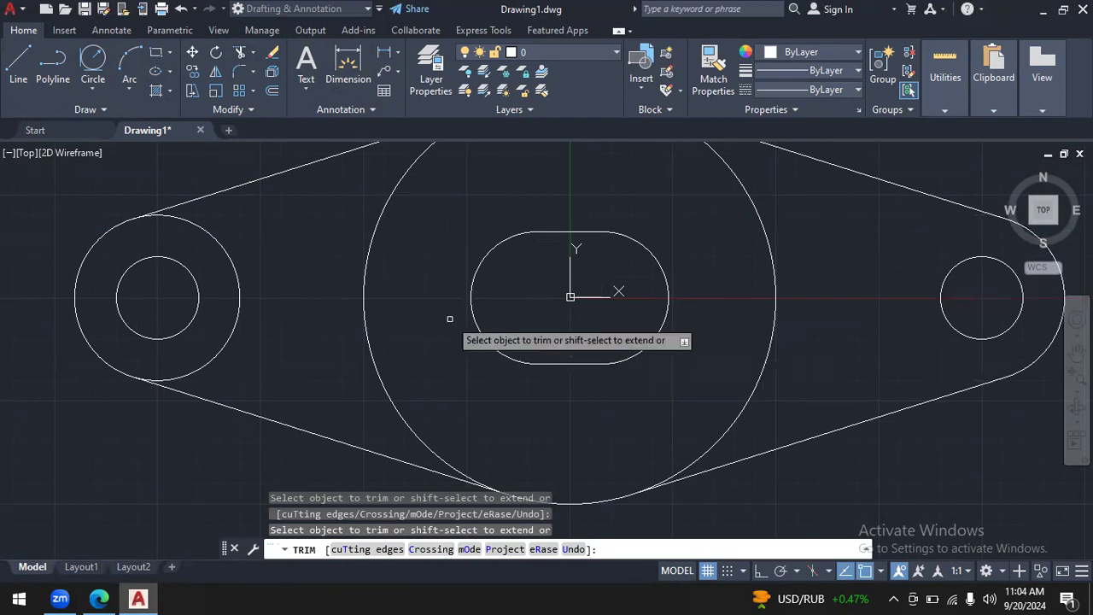
# - Trim the end lobes' inner arcs and both sides of the large central circle to leave only the outer flange profile
pyautogui.click(238, 311)
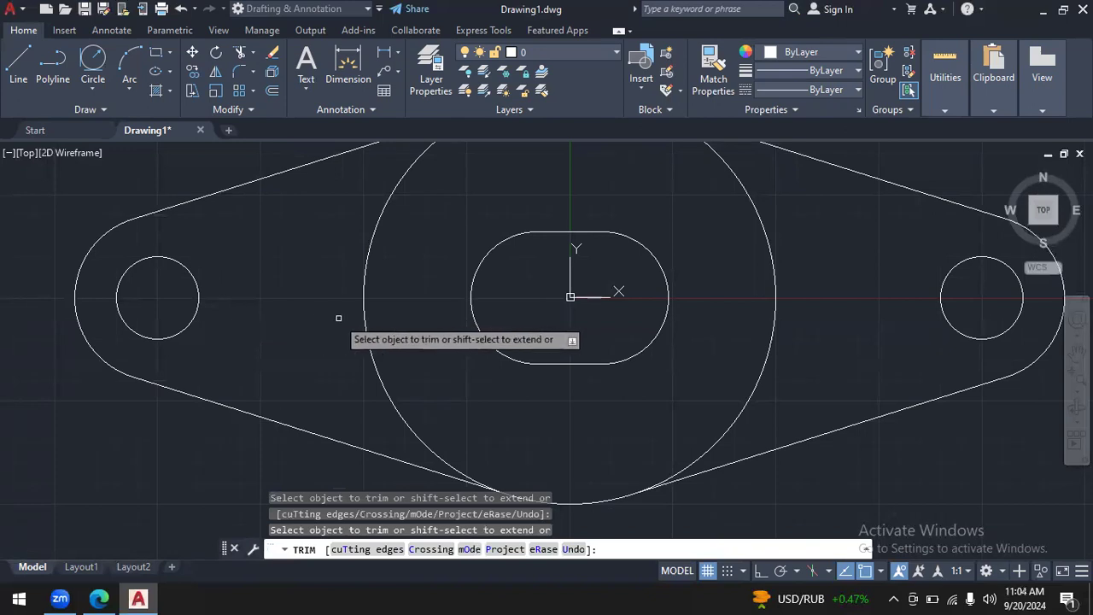
pyautogui.click(366, 313)
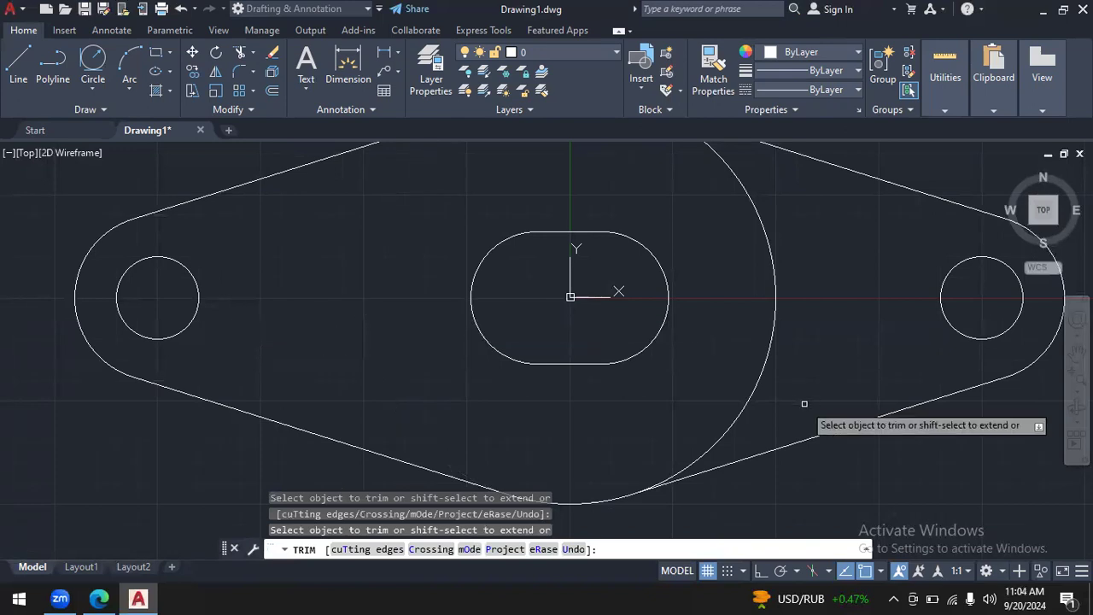
pyautogui.click(758, 377)
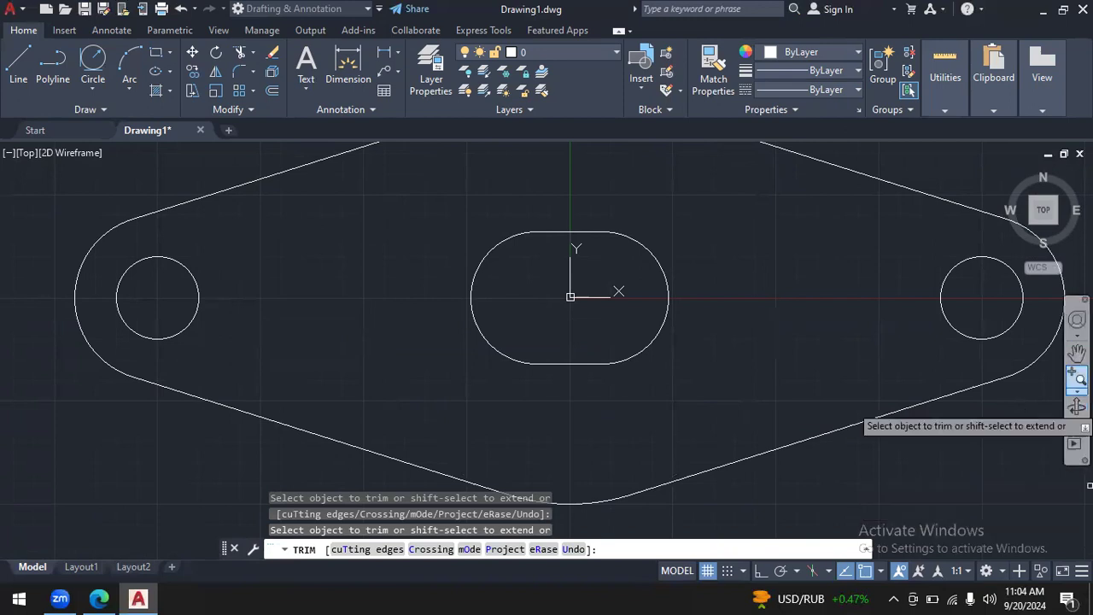
pyautogui.click(1077, 390)
pyautogui.click(1007, 384)
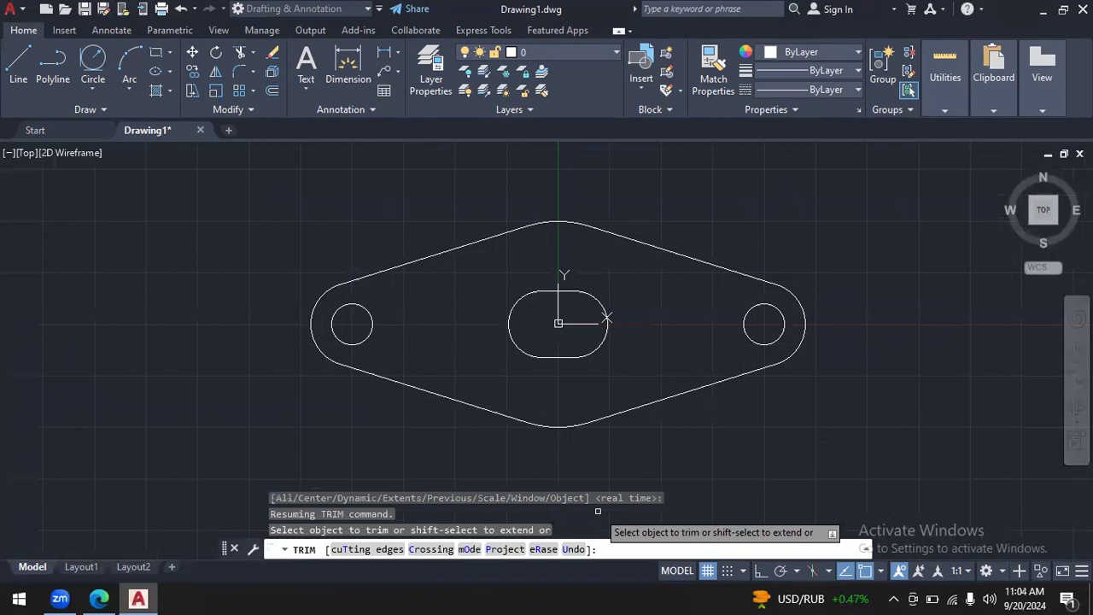
# - Switch to autocad.pdf in the browser, erase the ink annotations on page 37, and return to AutoCAD
pyautogui.click(98, 598)
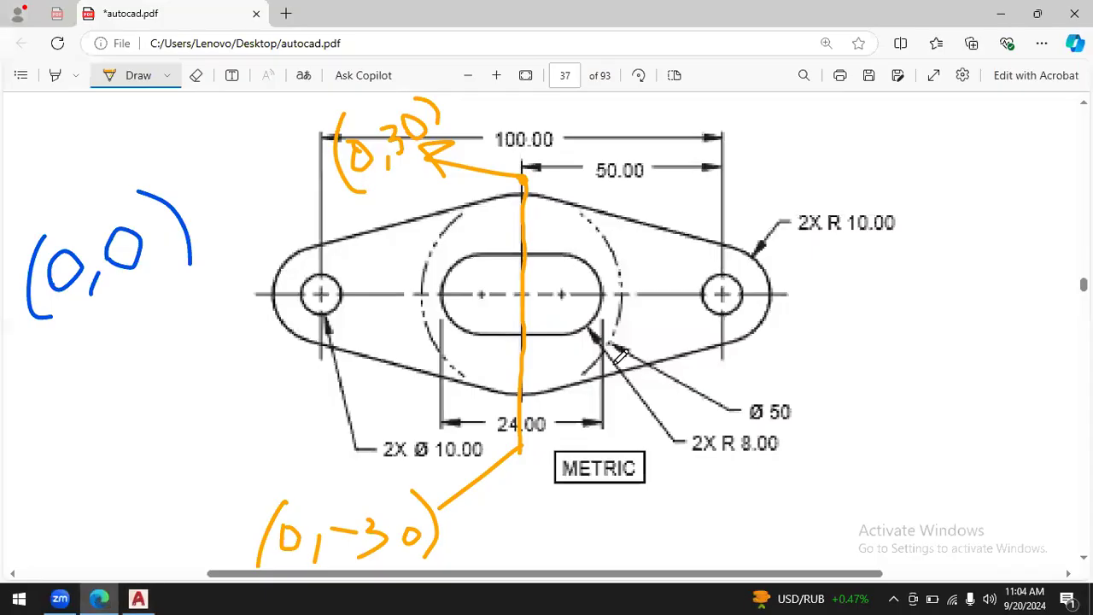
pyautogui.click(196, 85)
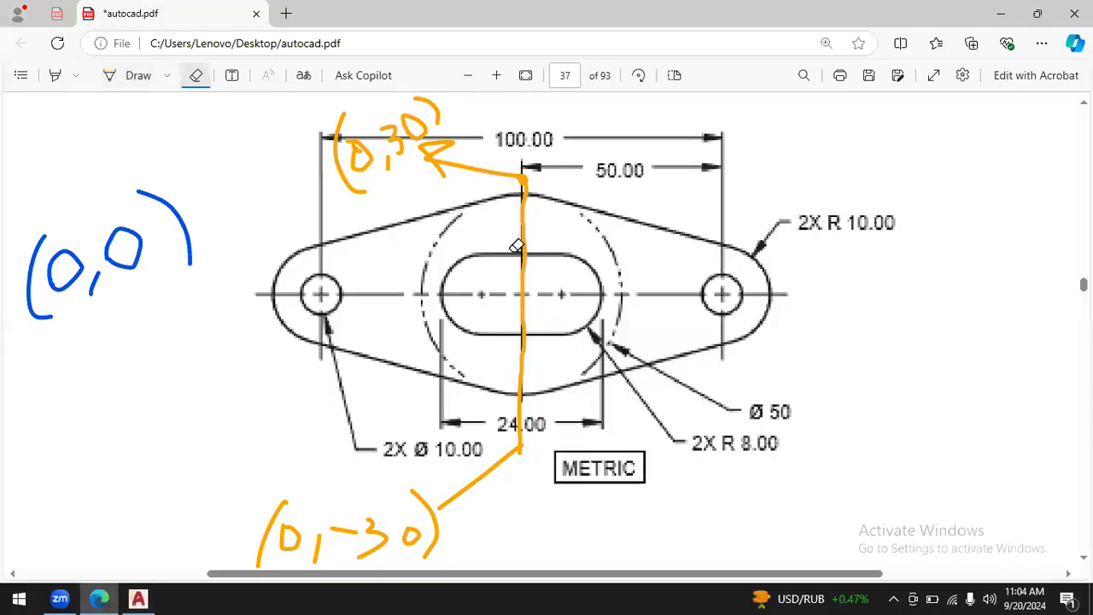
pyautogui.moveTo(587, 247)
pyautogui.mouseDown()
pyautogui.moveTo(514, 148)
pyautogui.moveTo(522, 114)
pyautogui.moveTo(415, 105)
pyautogui.moveTo(312, 182)
pyautogui.moveTo(114, 257)
pyautogui.mouseUp()
pyautogui.moveTo(436, 443)
pyautogui.mouseDown()
pyautogui.moveTo(276, 556)
pyautogui.moveTo(384, 532)
pyautogui.moveTo(358, 528)
pyautogui.mouseUp()
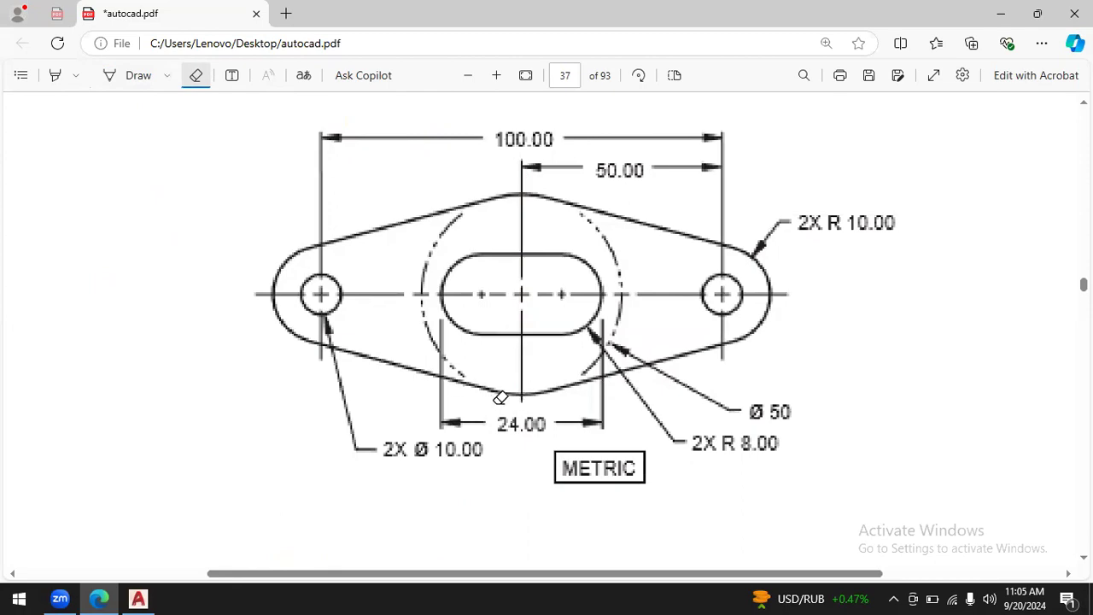
pyautogui.click(138, 598)
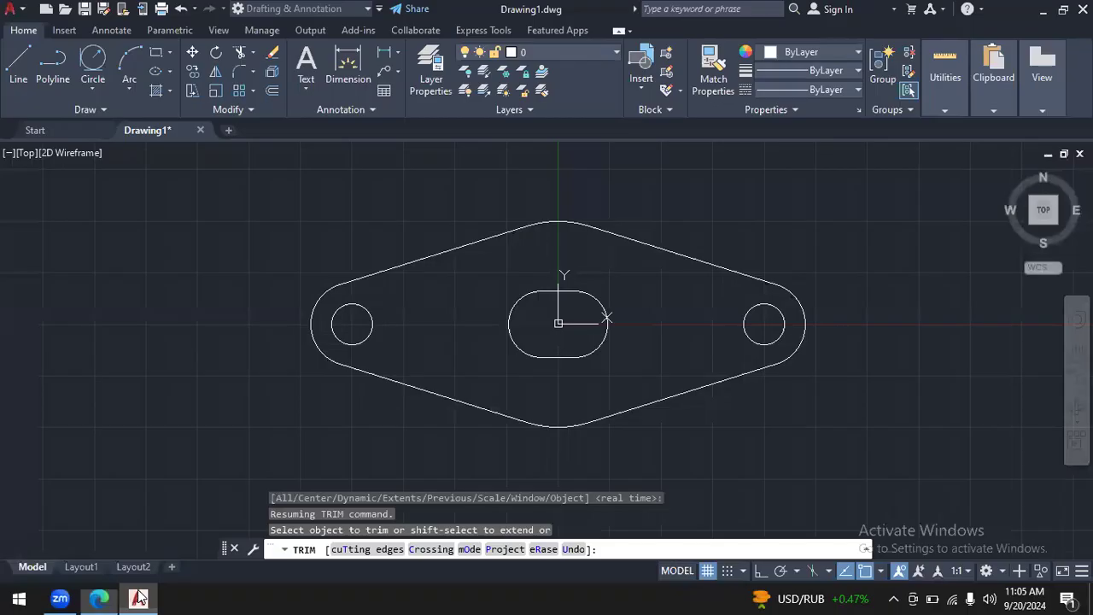
pyautogui.click(397, 54)
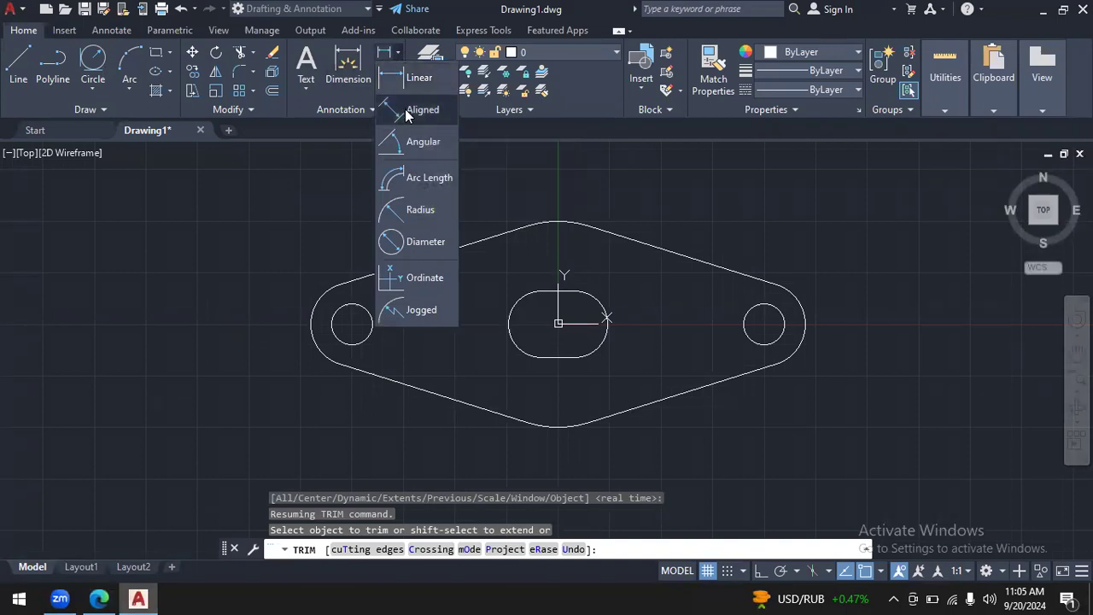
pyautogui.click(405, 109)
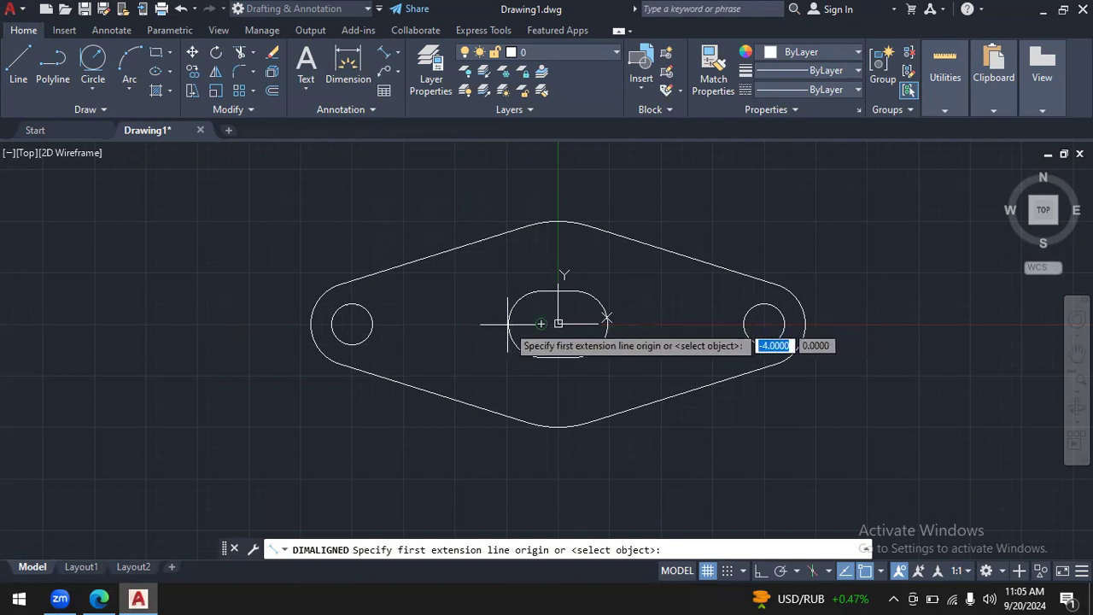
pyautogui.press('Escape')
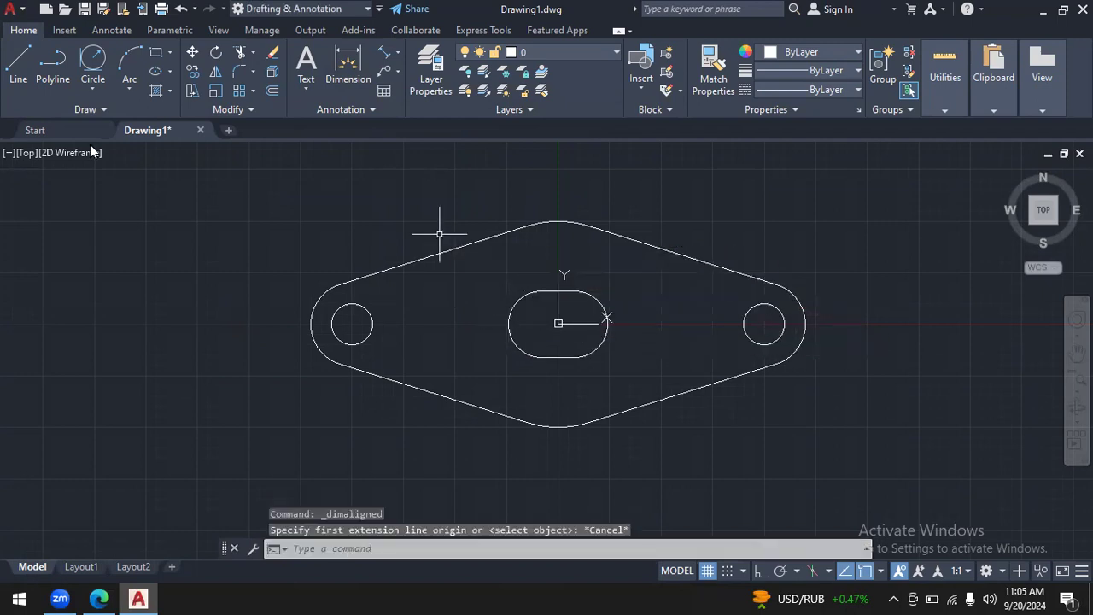
# - Check the centre lines in the PDF and draw a horizontal line about 184 units long from -100,0 at 0° through both holes
pyautogui.click(19, 67)
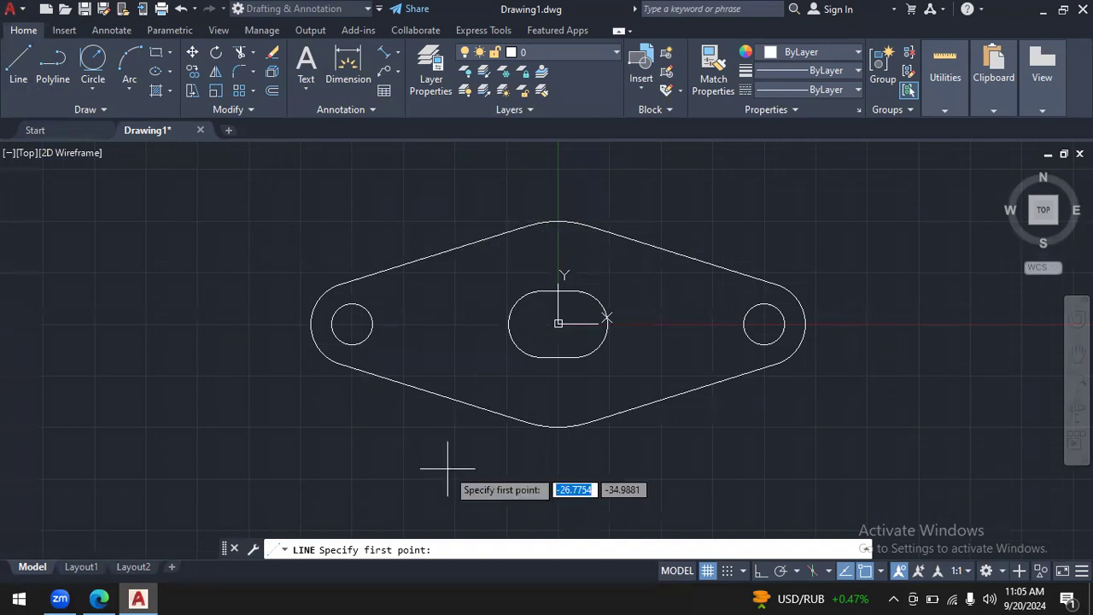
pyautogui.click(98, 598)
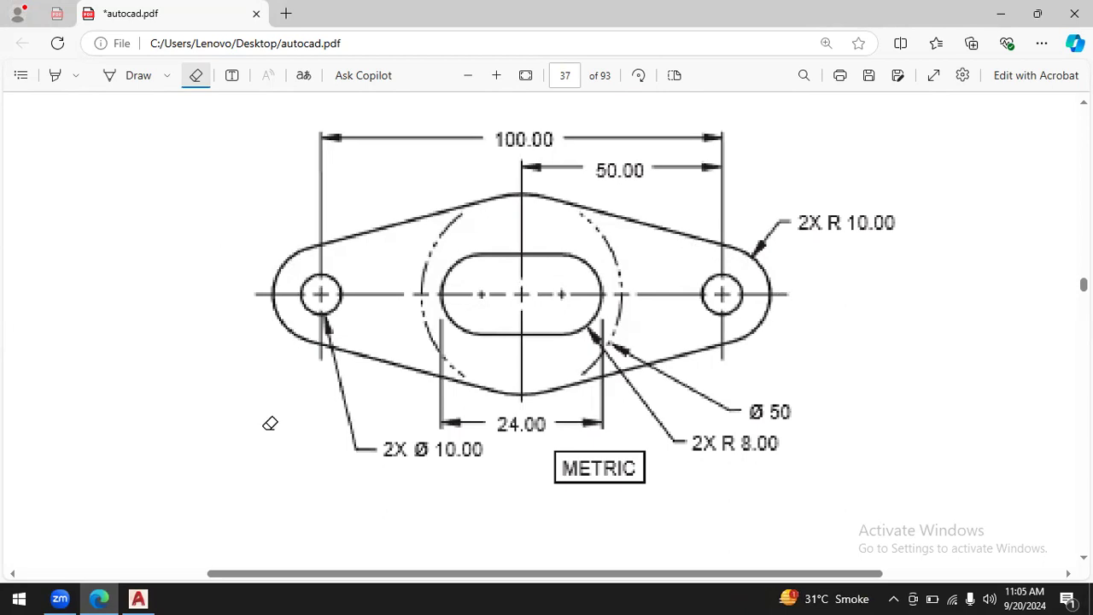
pyautogui.click(140, 599)
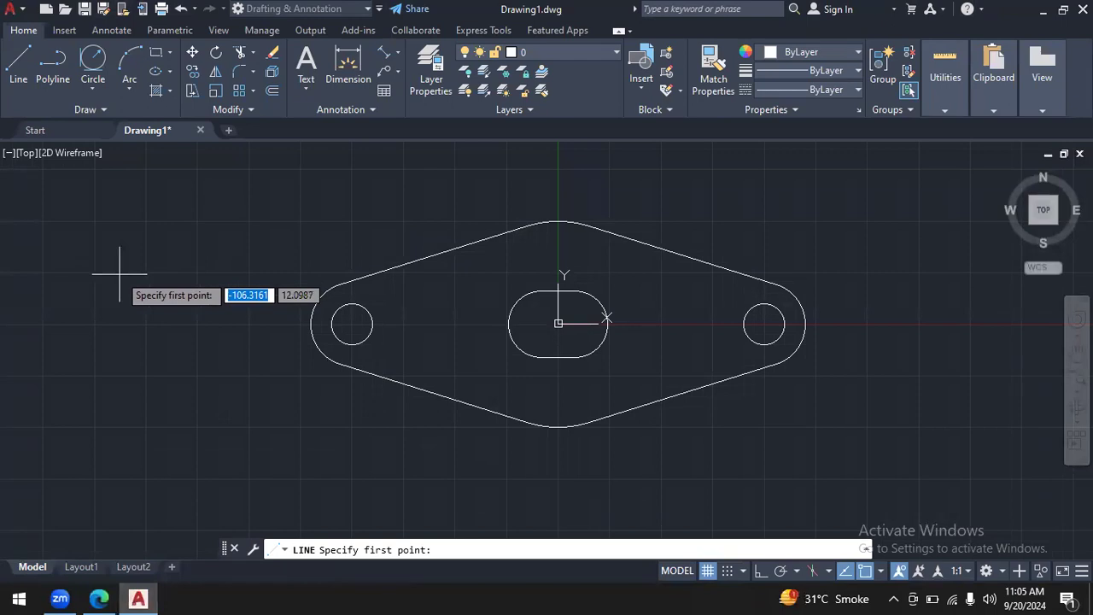
pyautogui.write('-100')
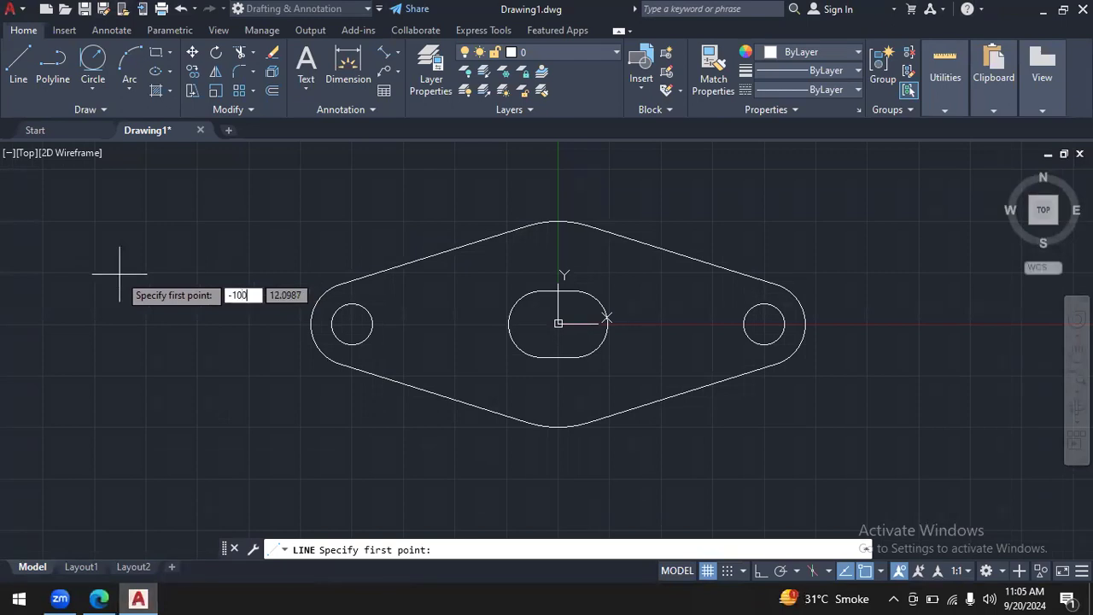
pyautogui.press('Tab')
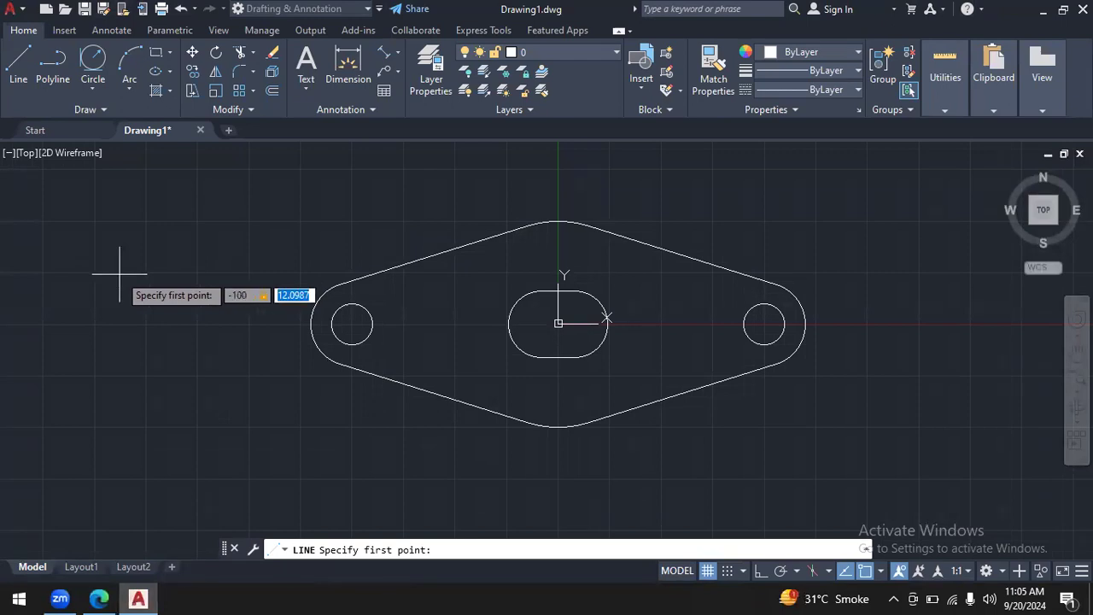
pyautogui.write('0')
pyautogui.press('Return')
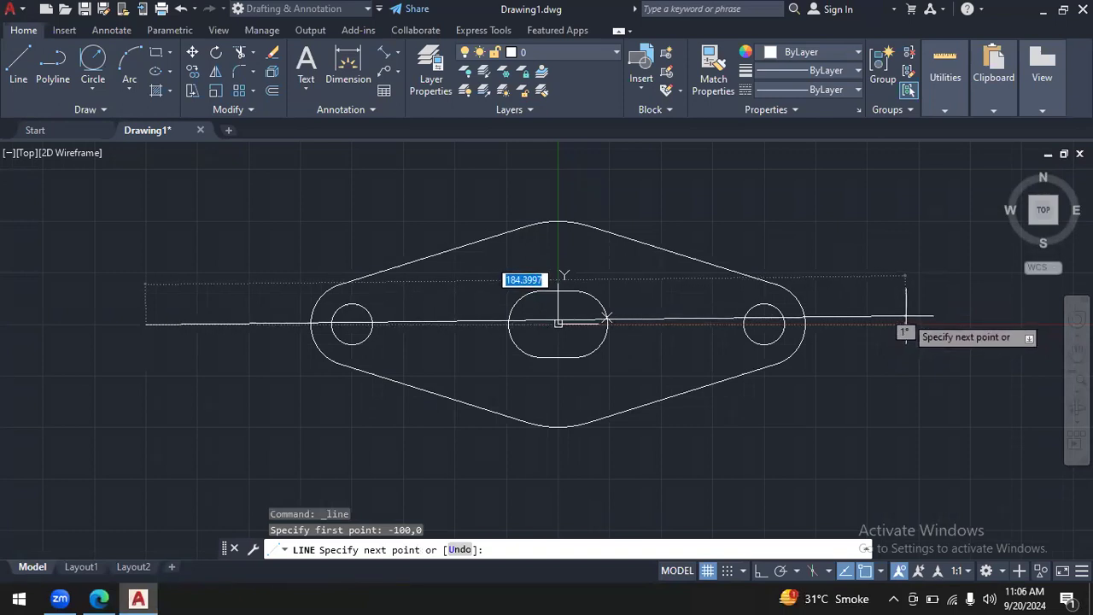
pyautogui.press('Tab')
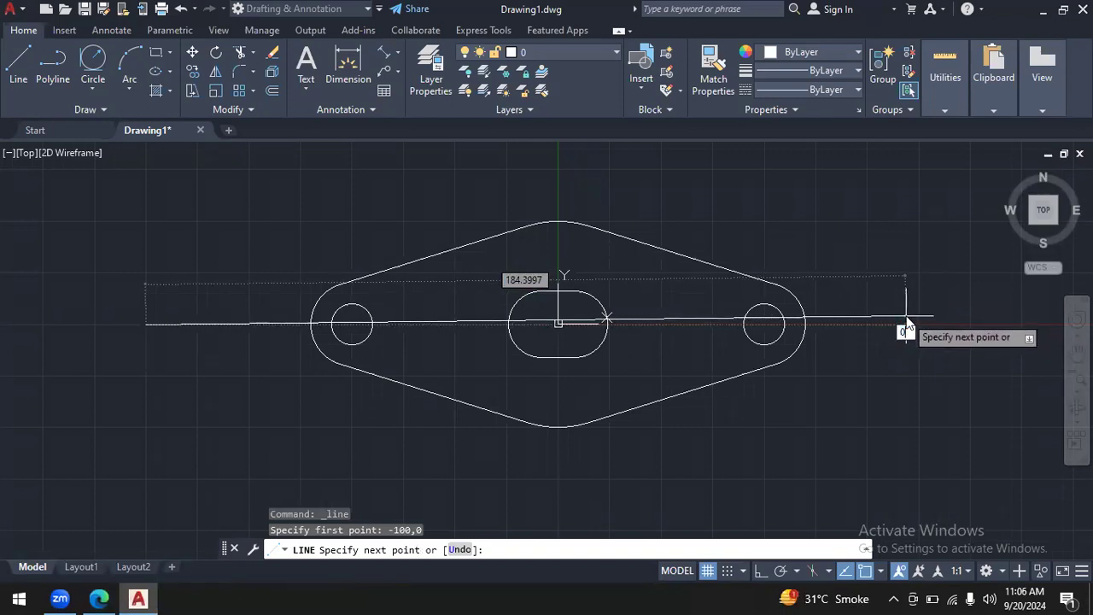
pyautogui.press('Return')
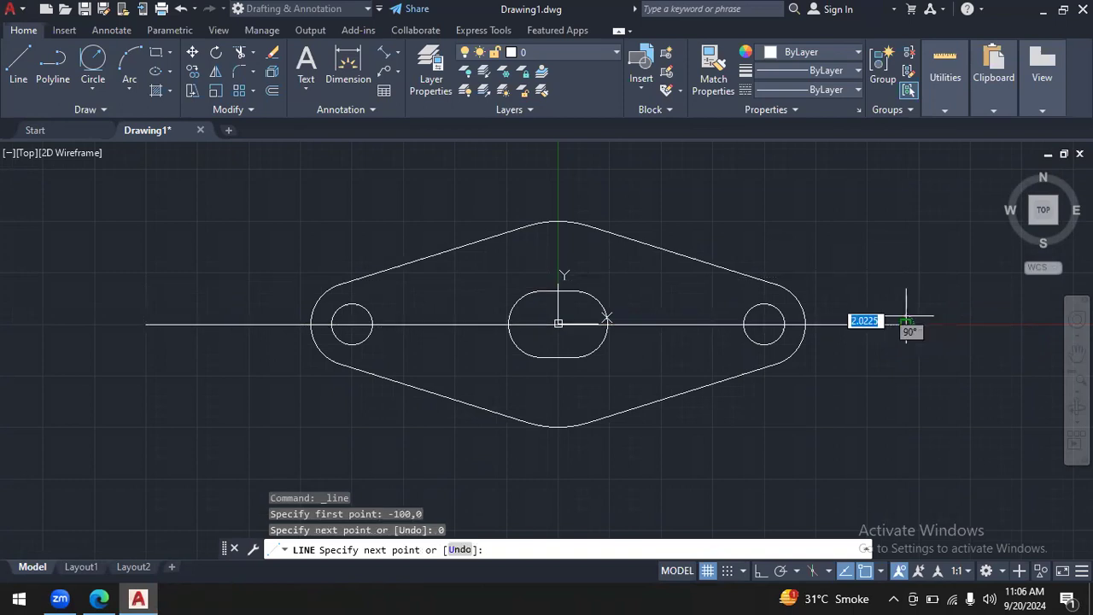
pyautogui.press('Escape')
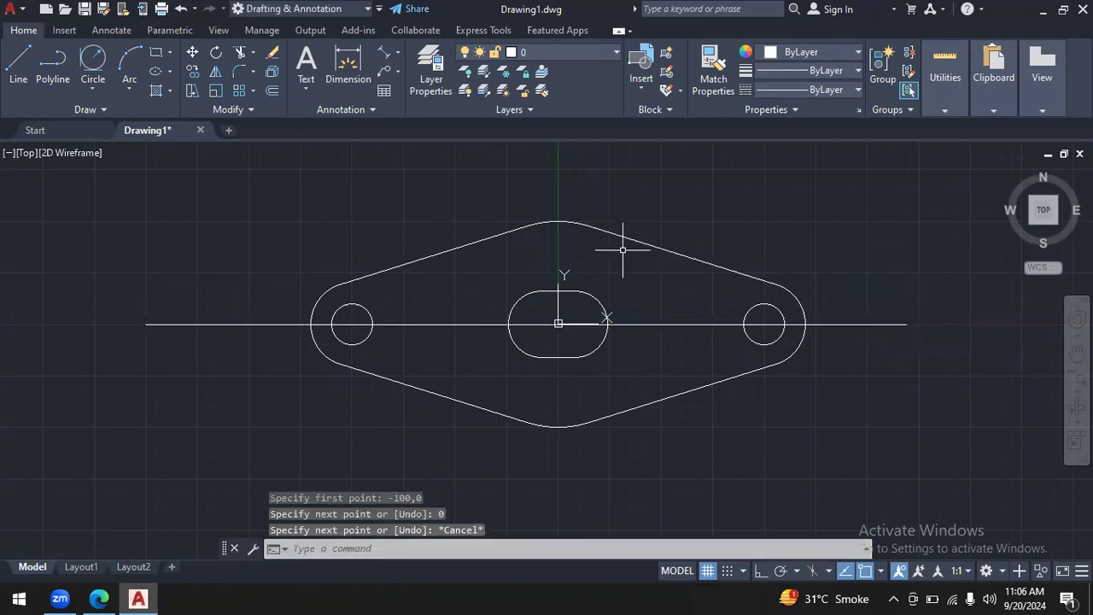
# - Change the colour of the horizontal centre line through the holes to yellow 248,215,49
pyautogui.click(681, 324)
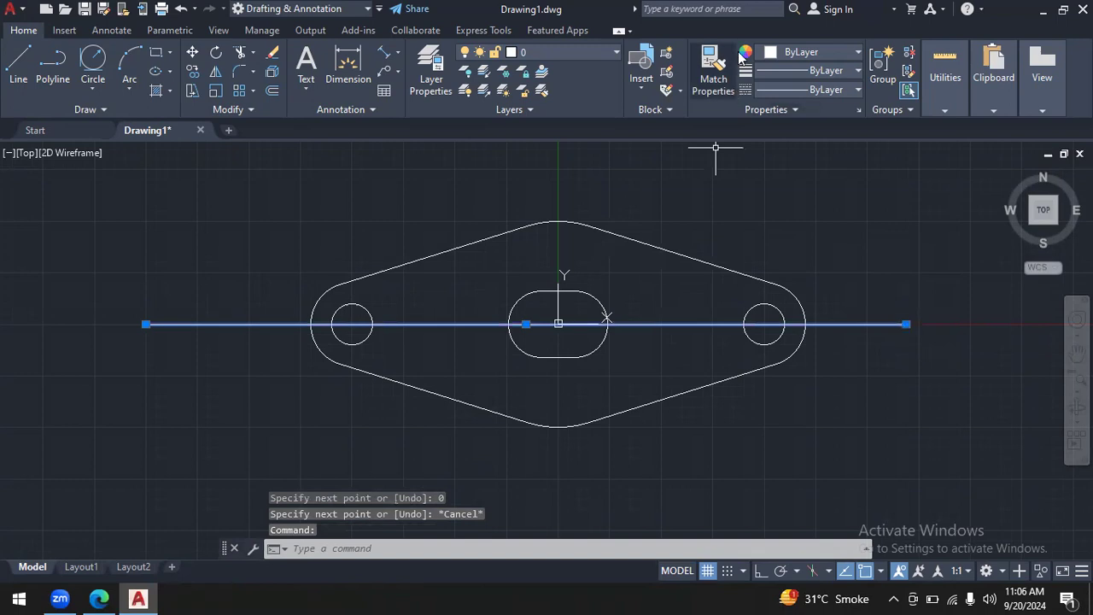
pyautogui.click(859, 52)
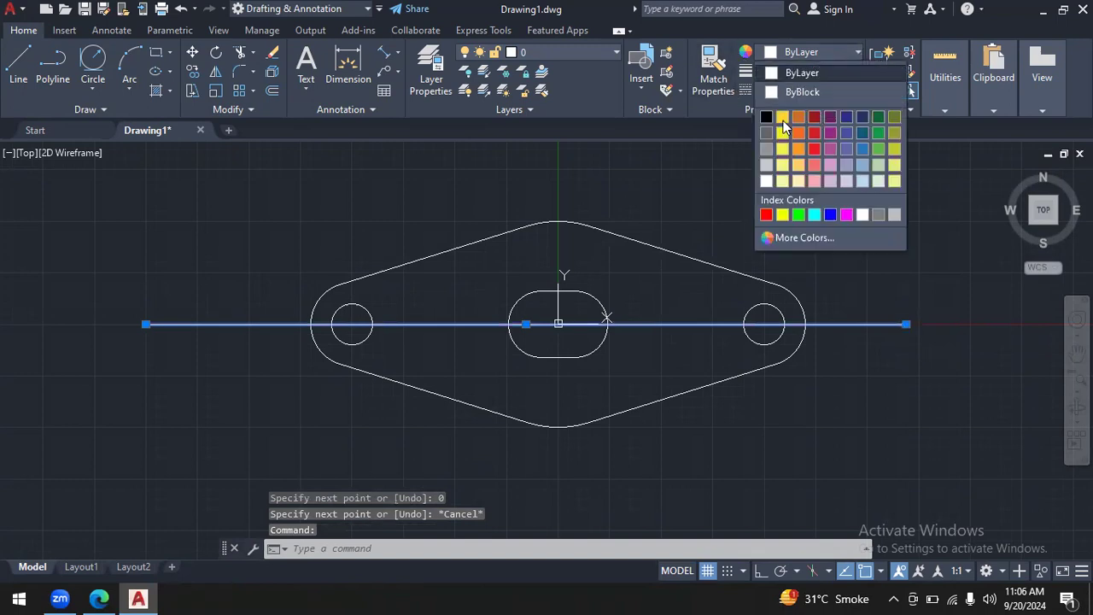
pyautogui.click(778, 121)
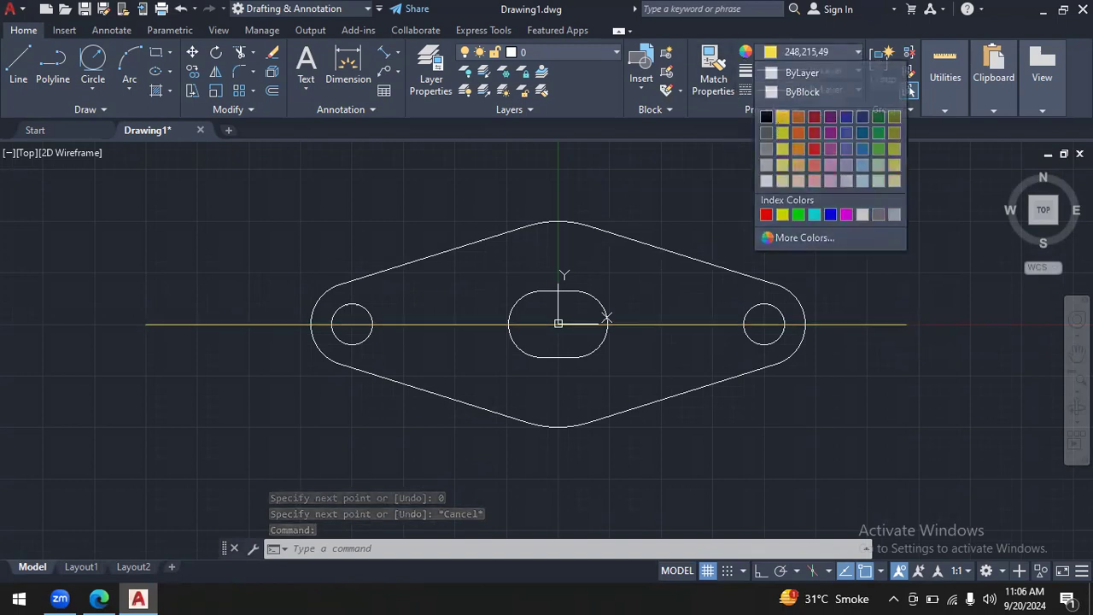
pyautogui.press('Escape')
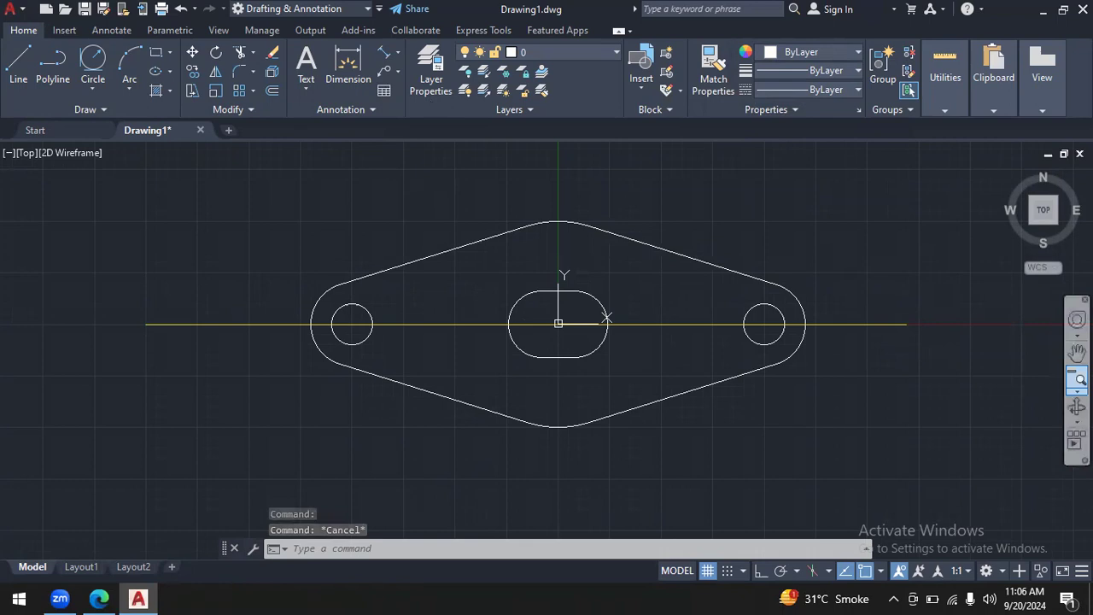
# - Add a horizontal linear dimension across the central slot's full length, with its dimension line just below the flange outline
pyautogui.click(1078, 390)
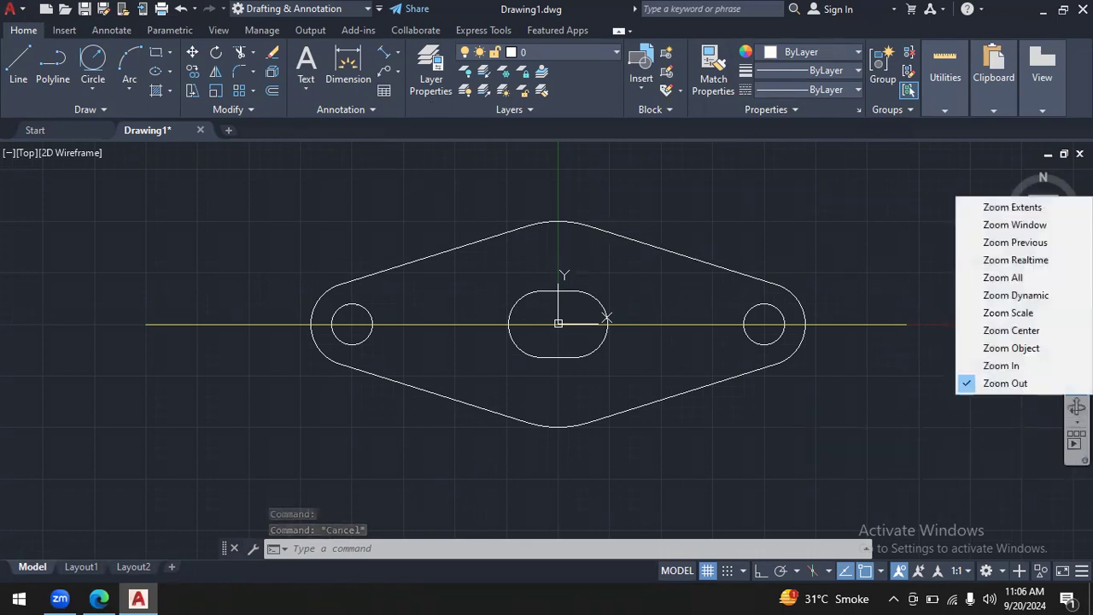
pyautogui.click(1056, 366)
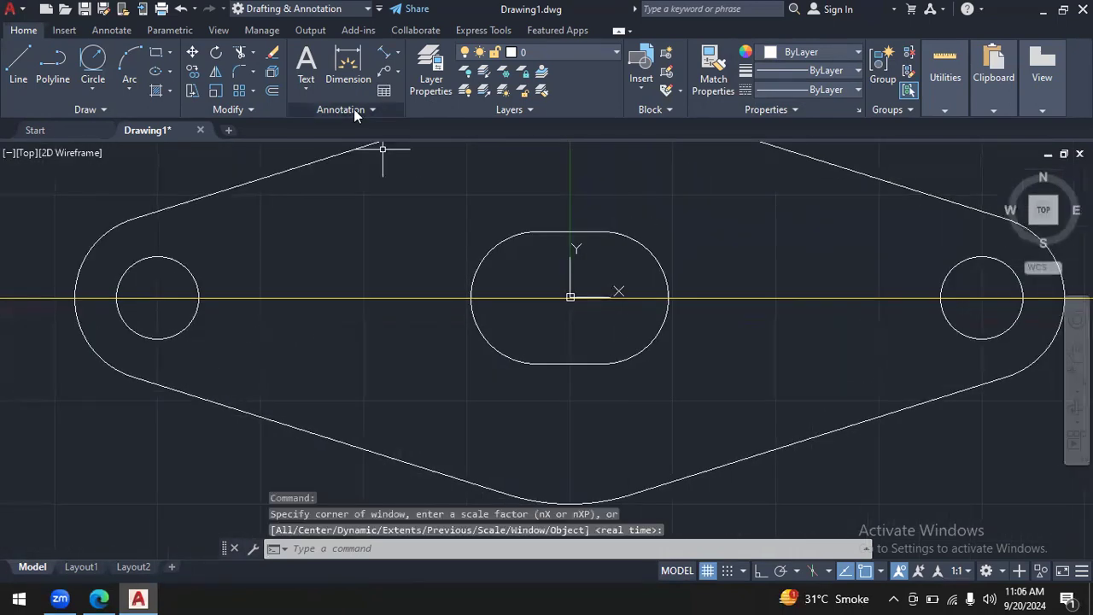
pyautogui.click(385, 49)
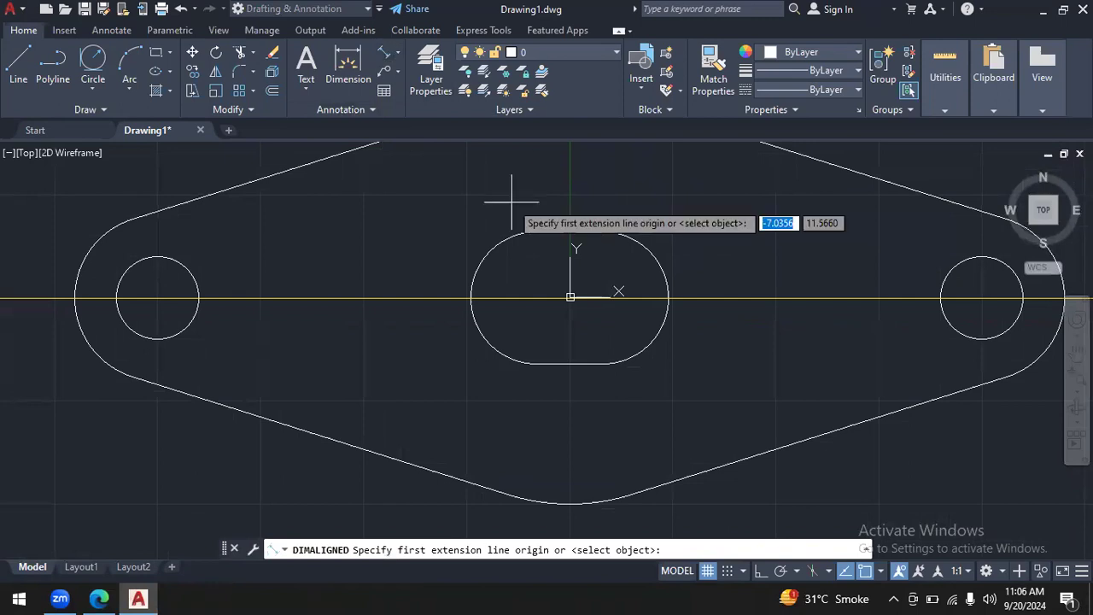
pyautogui.press('Escape')
pyautogui.click(397, 49)
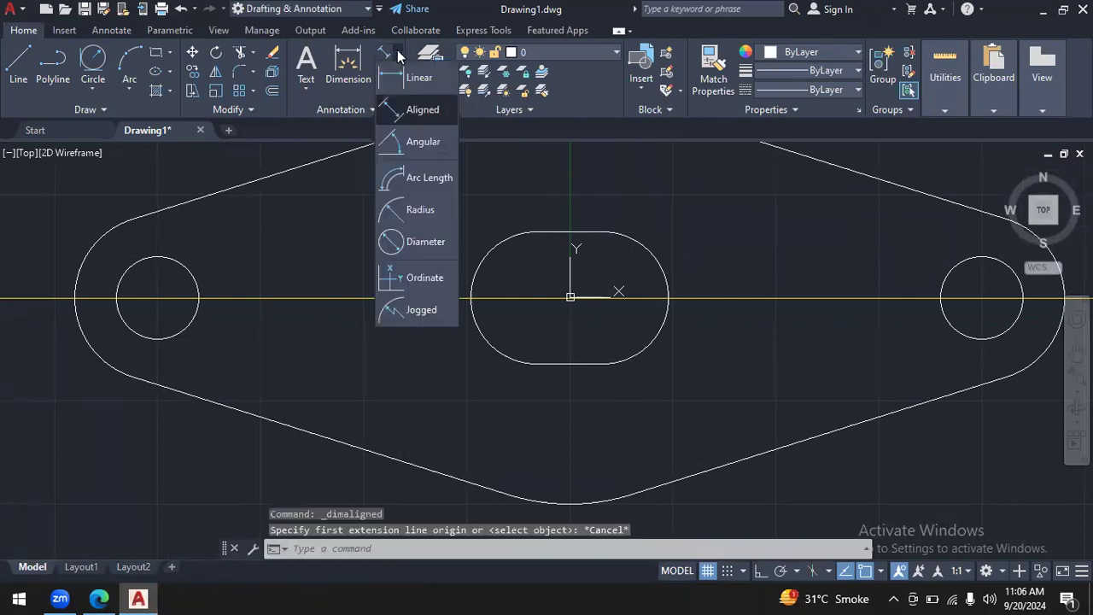
pyautogui.click(419, 78)
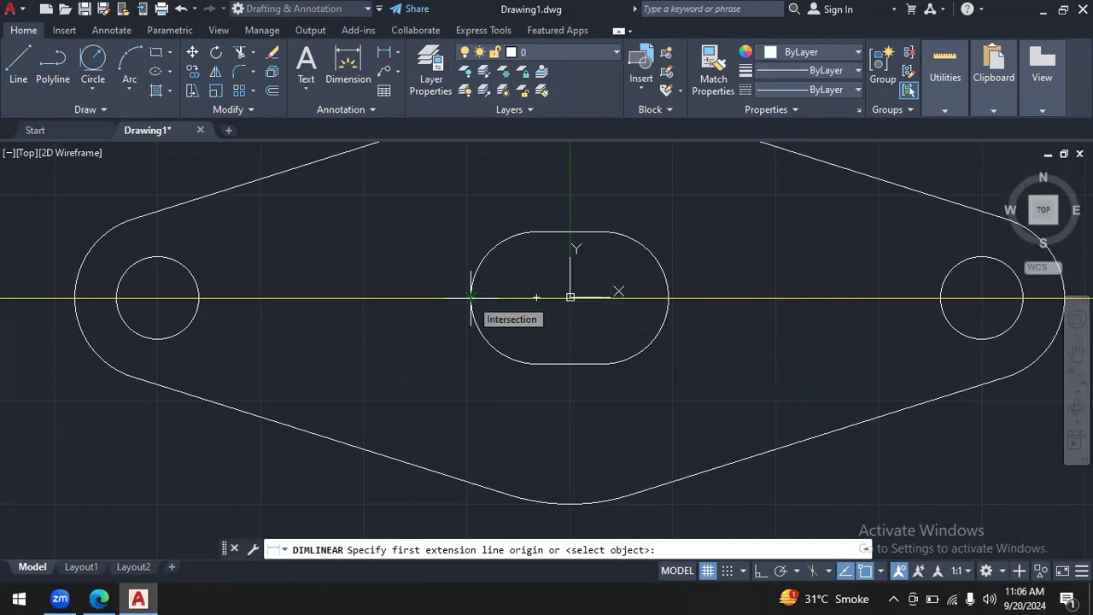
pyautogui.click(471, 297)
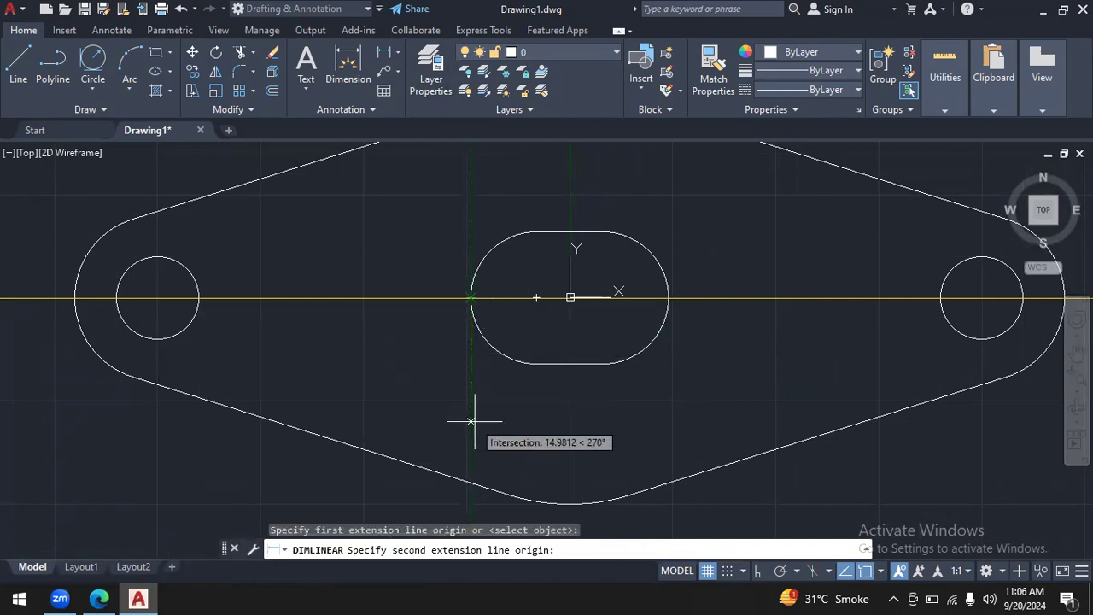
pyautogui.click(668, 297)
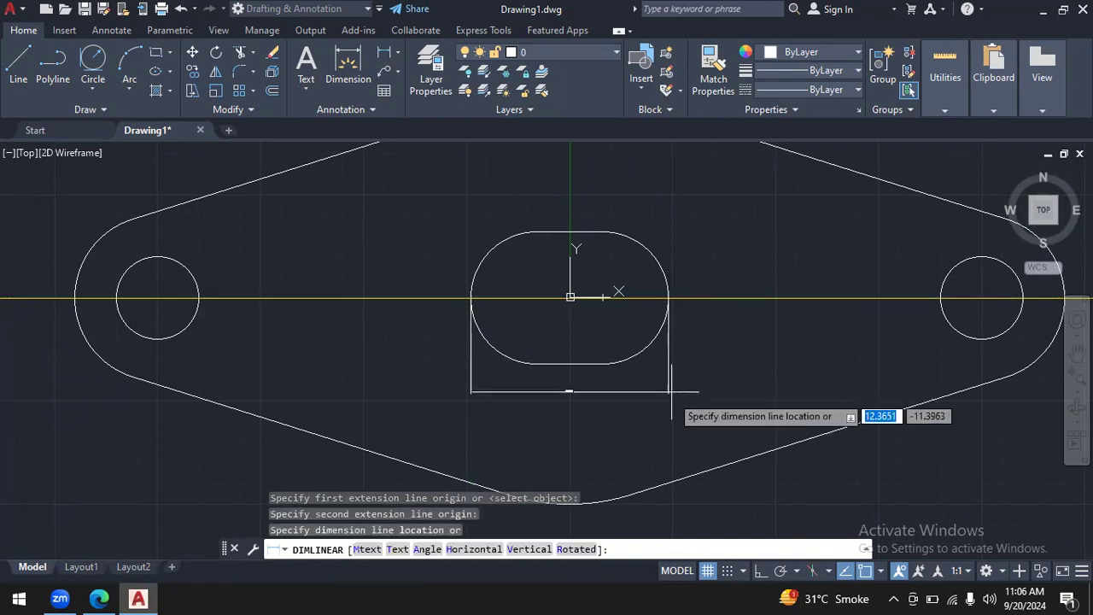
pyautogui.click(688, 520)
pyautogui.press('Escape')
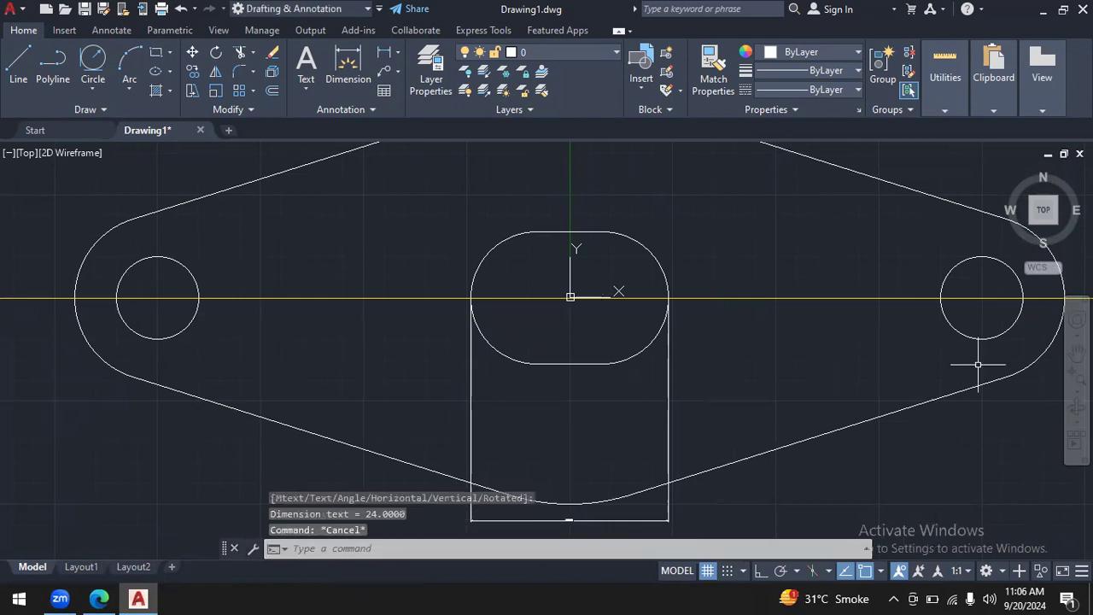
# - Modify the Standard dimension style to use cyan text with a height of 5
pyautogui.click(1077, 389)
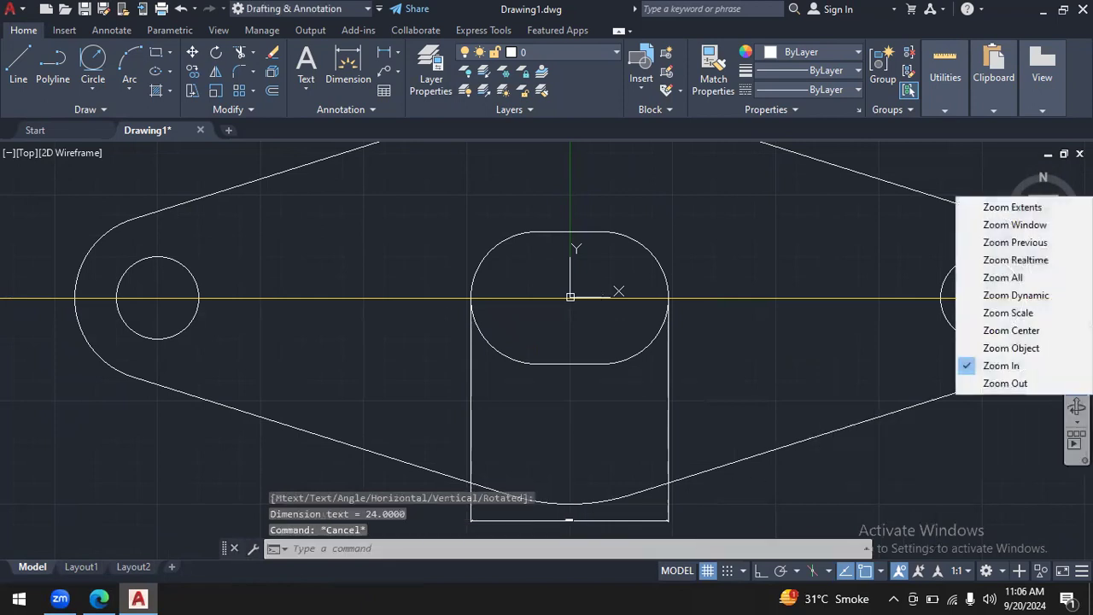
pyautogui.click(1051, 386)
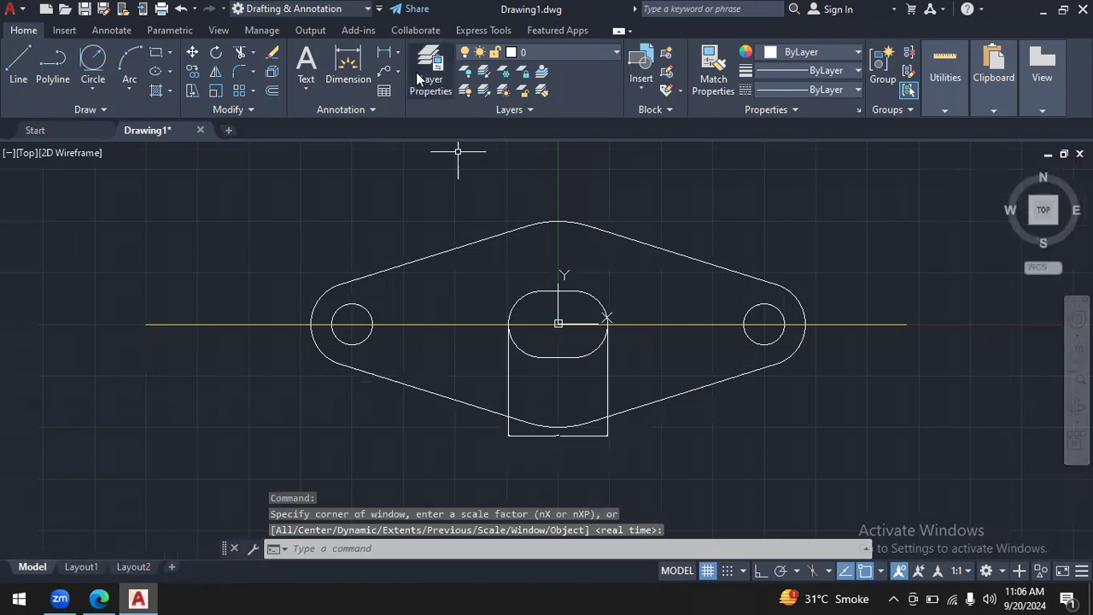
pyautogui.click(367, 109)
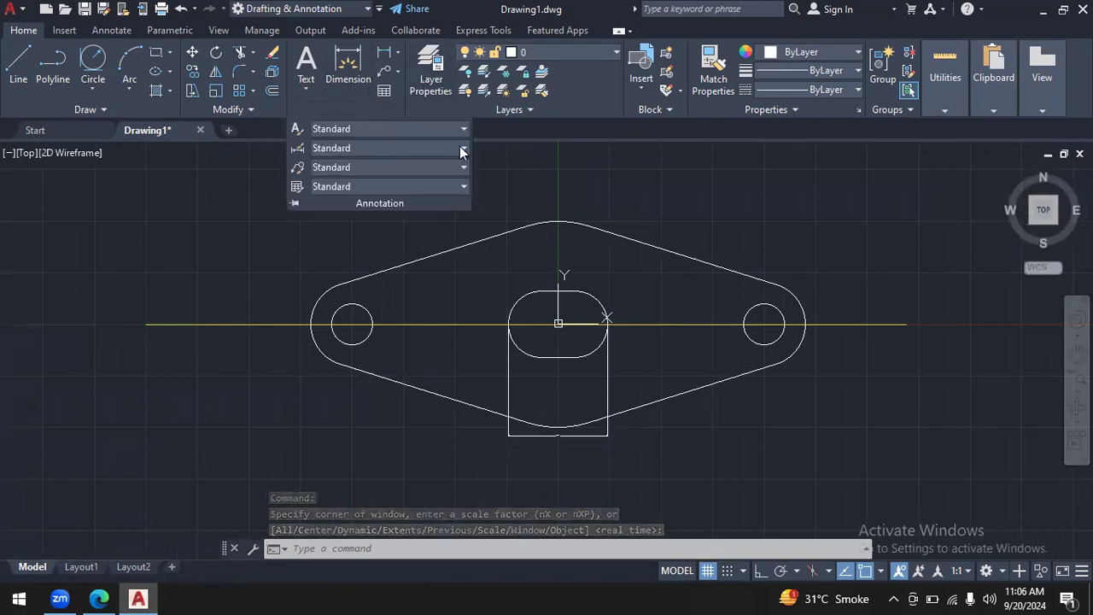
pyautogui.click(374, 166)
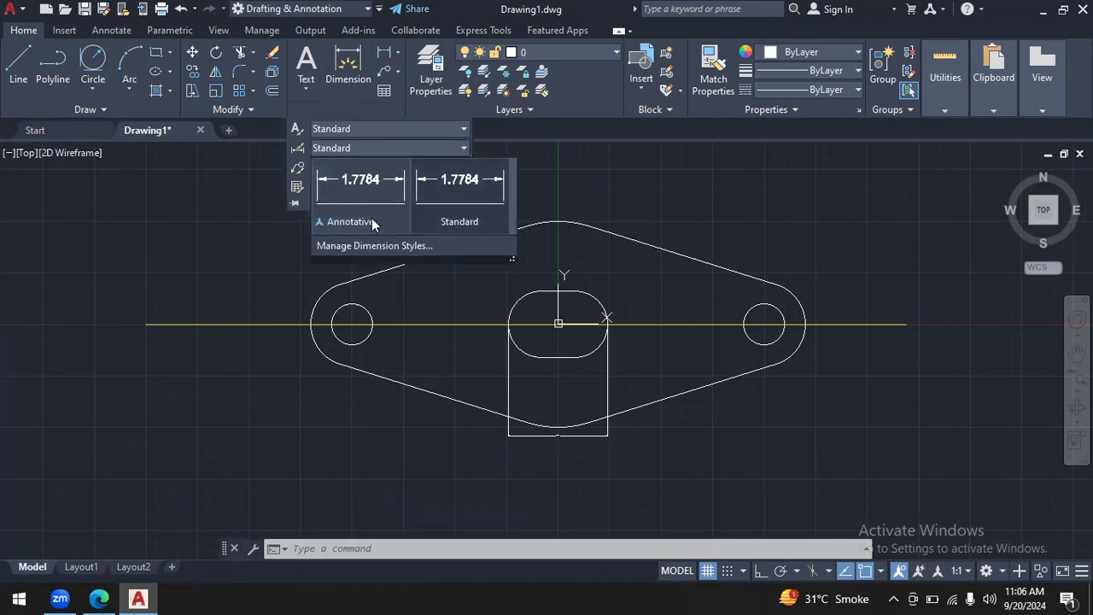
pyautogui.click(374, 244)
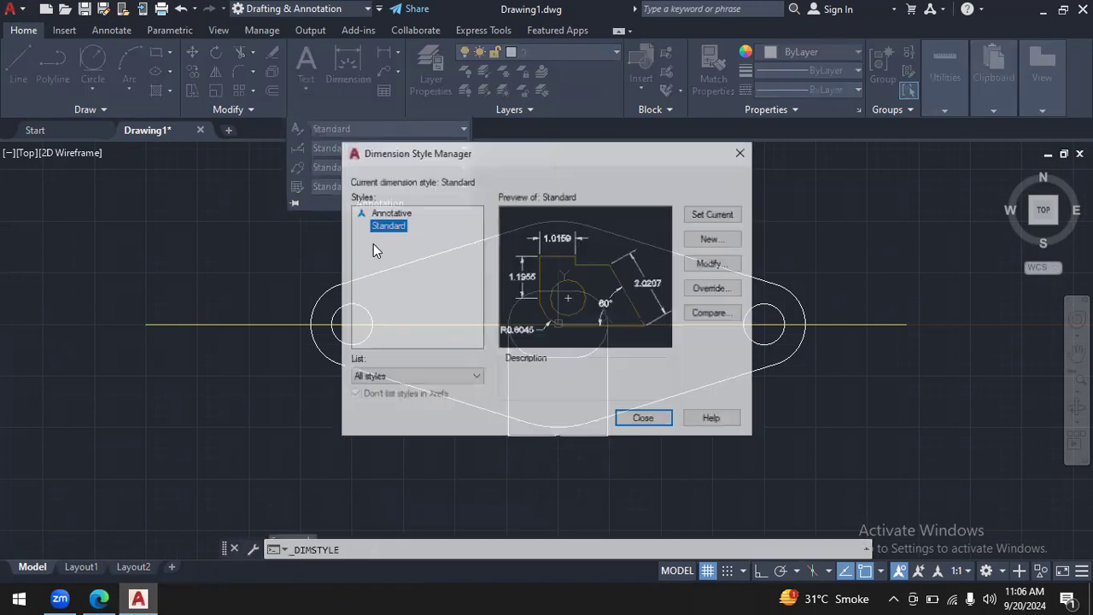
pyautogui.click(714, 263)
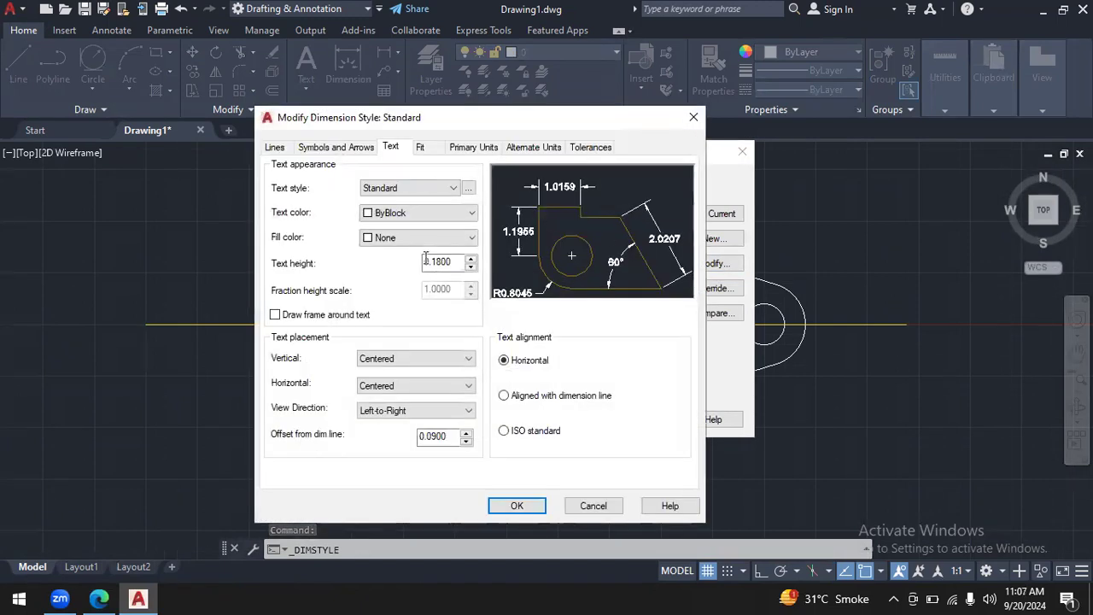
pyautogui.doubleClick(456, 262)
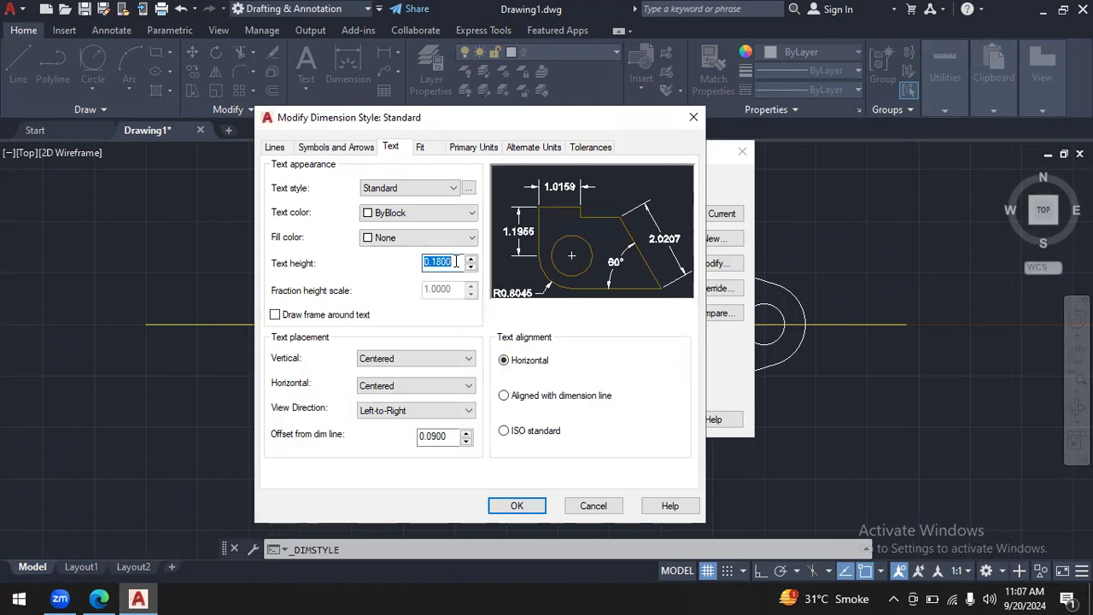
pyautogui.write('5')
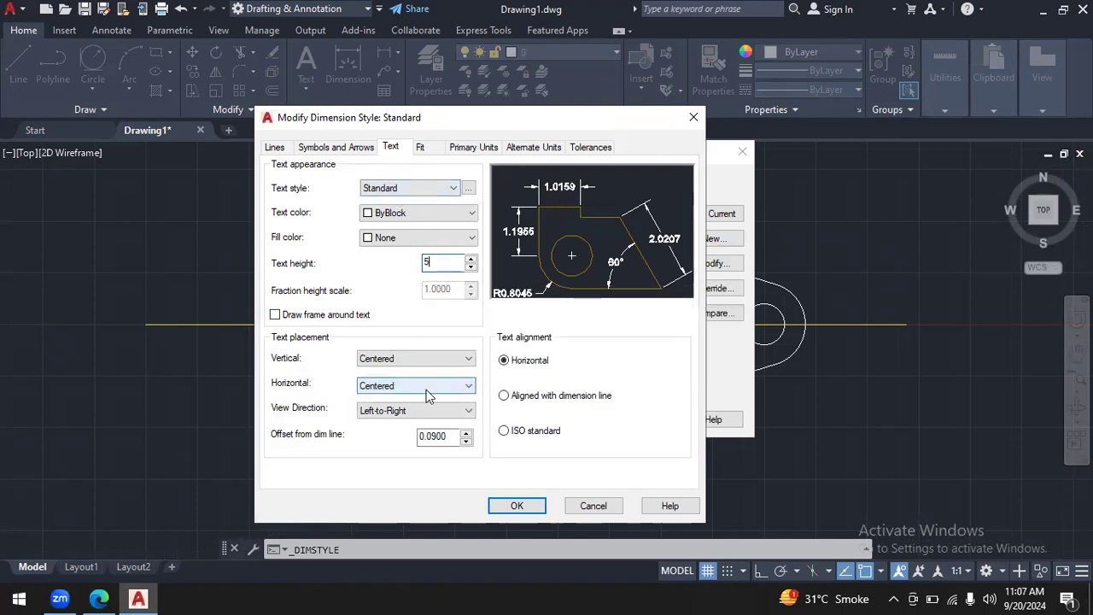
pyautogui.click(469, 215)
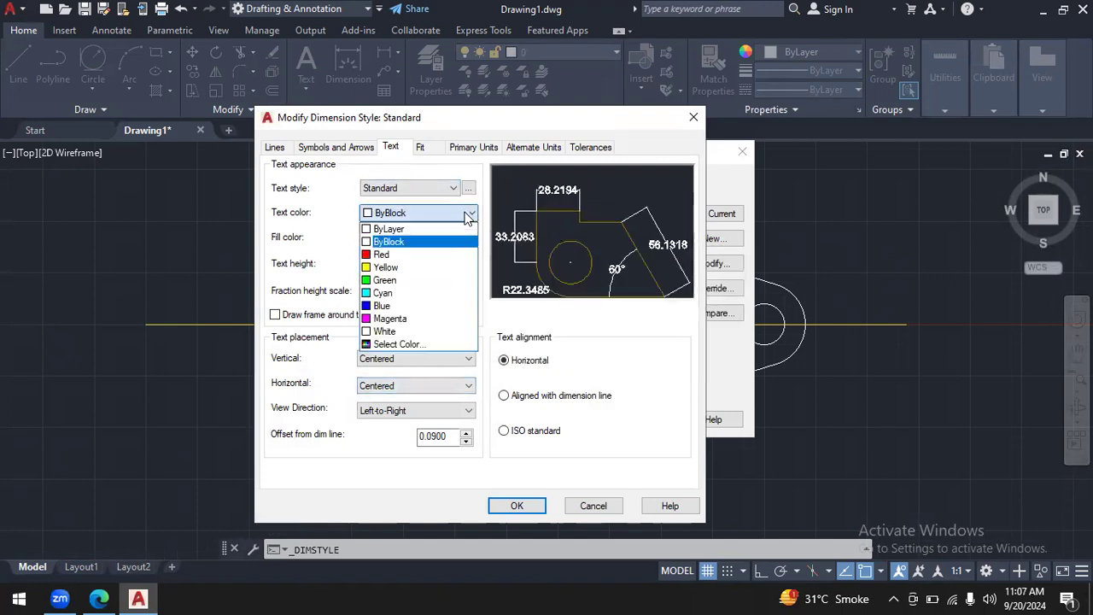
pyautogui.click(453, 294)
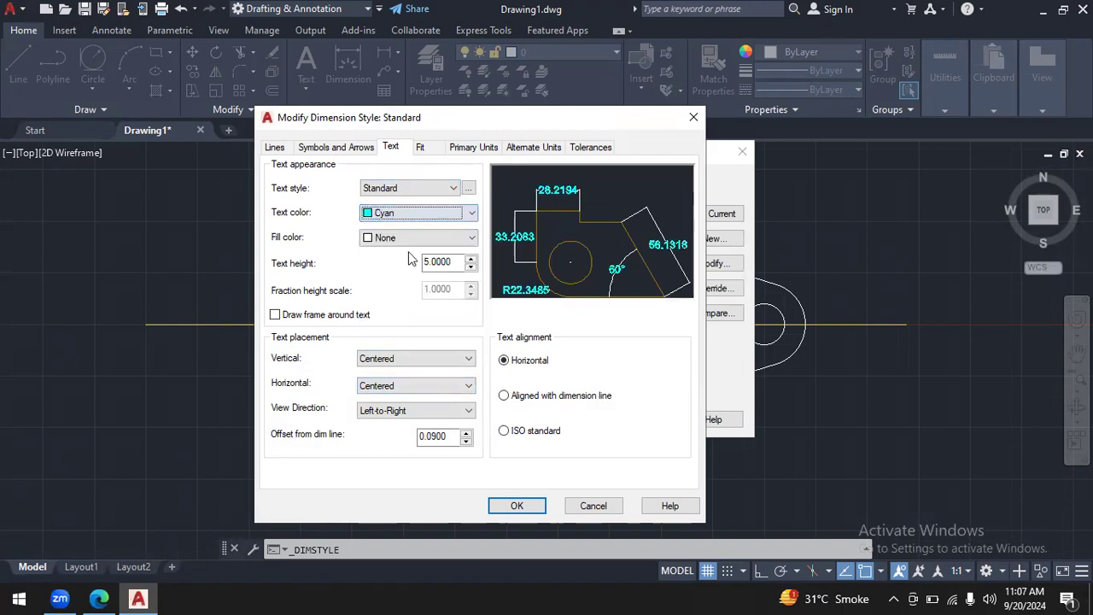
# - Set the Standard style's arrow size to 5 and colour its dimension and extension lines cyan, saving the style
pyautogui.click(348, 145)
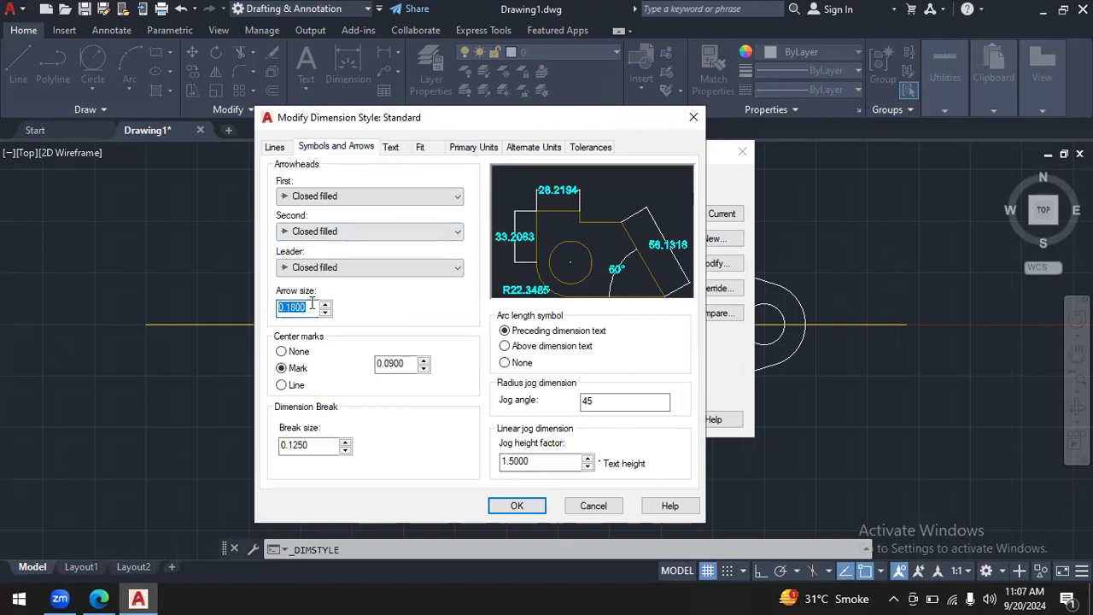
pyautogui.write('5')
pyautogui.click(275, 146)
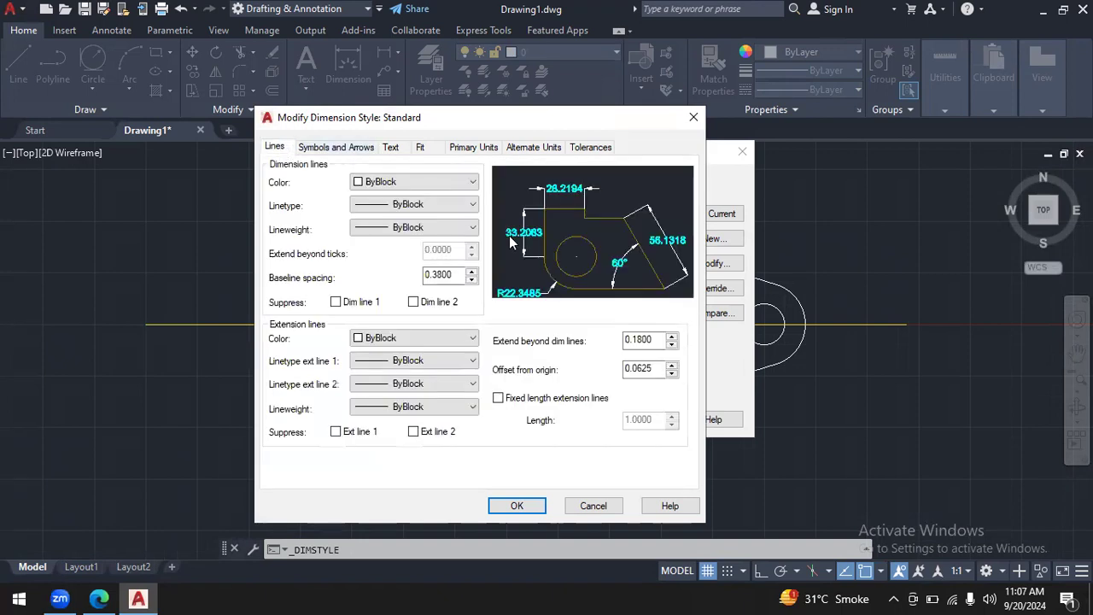
pyautogui.click(474, 182)
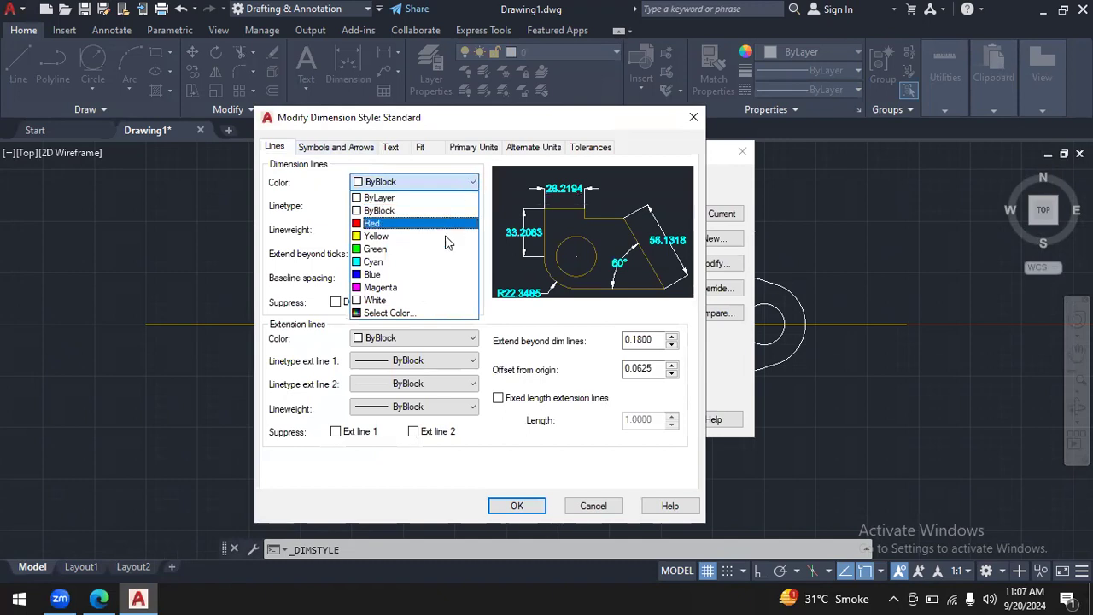
pyautogui.click(443, 264)
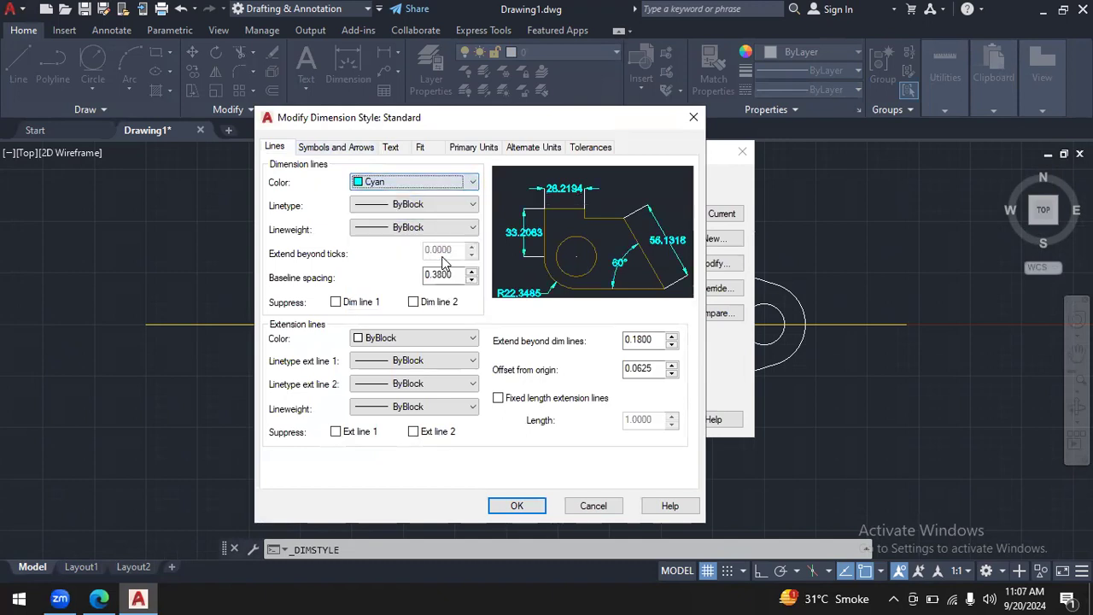
pyautogui.click(469, 343)
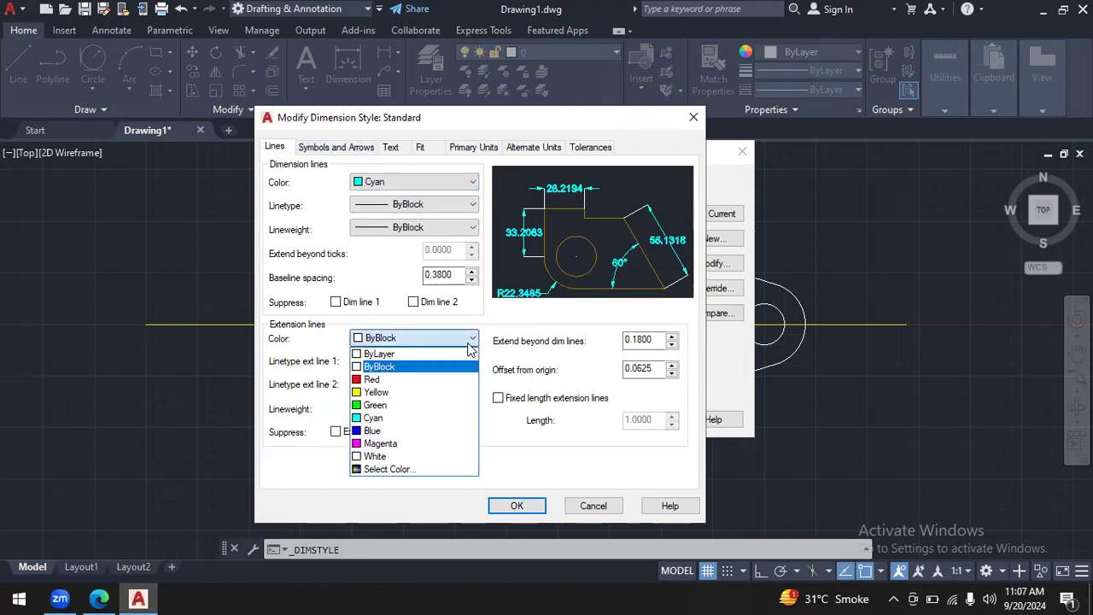
pyautogui.click(427, 417)
pyautogui.click(532, 509)
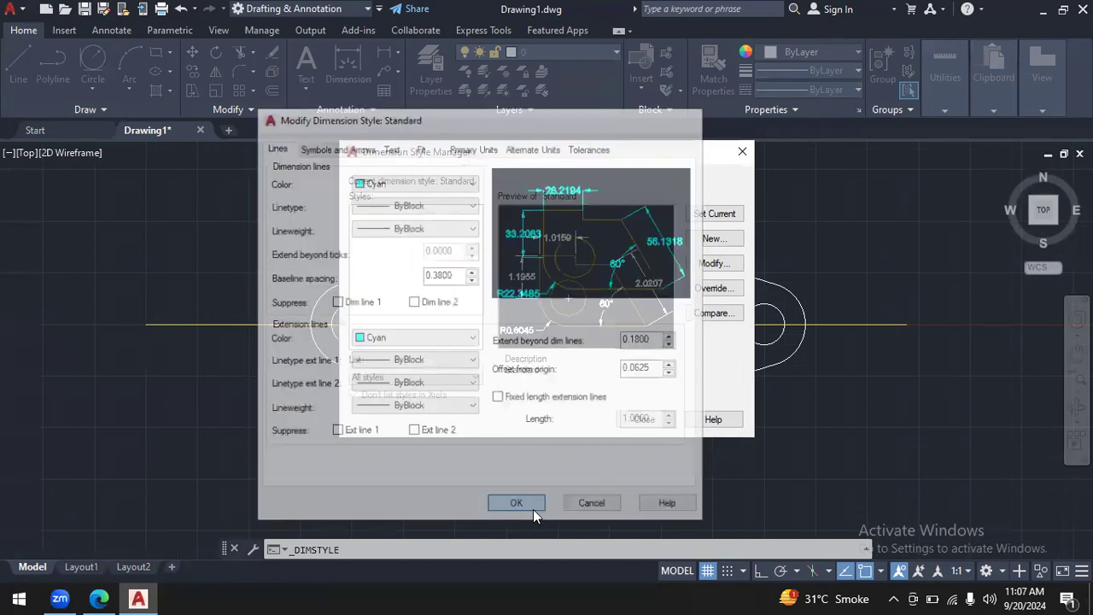
pyautogui.click(640, 419)
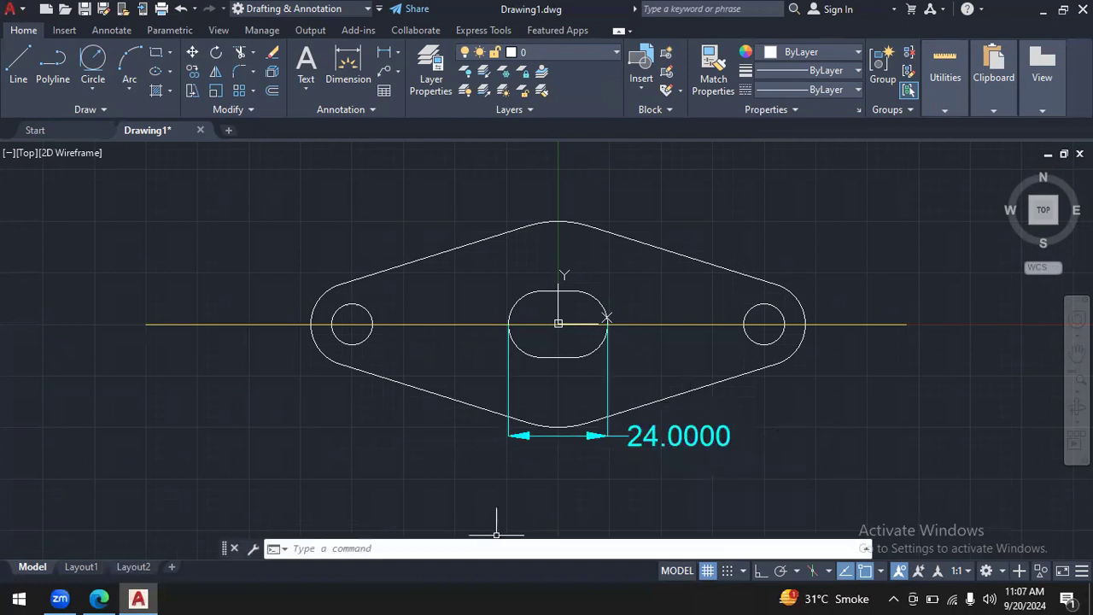
# - Switch to autocad.pdf in the browser, check the flange's dimensions on page 37, and return to AutoCAD
pyautogui.click(100, 598)
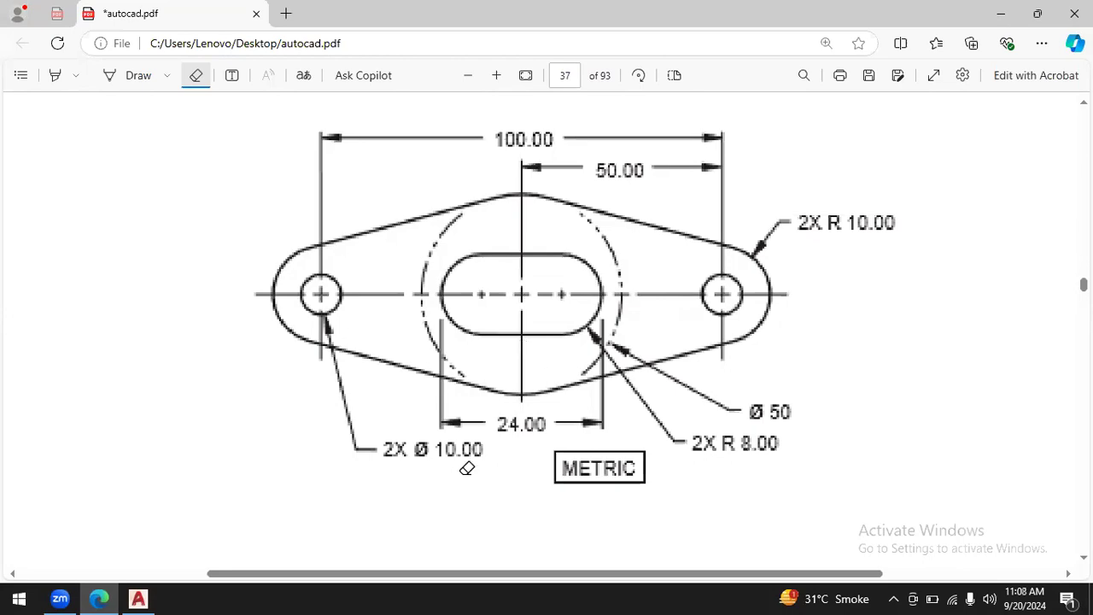
pyautogui.click(140, 598)
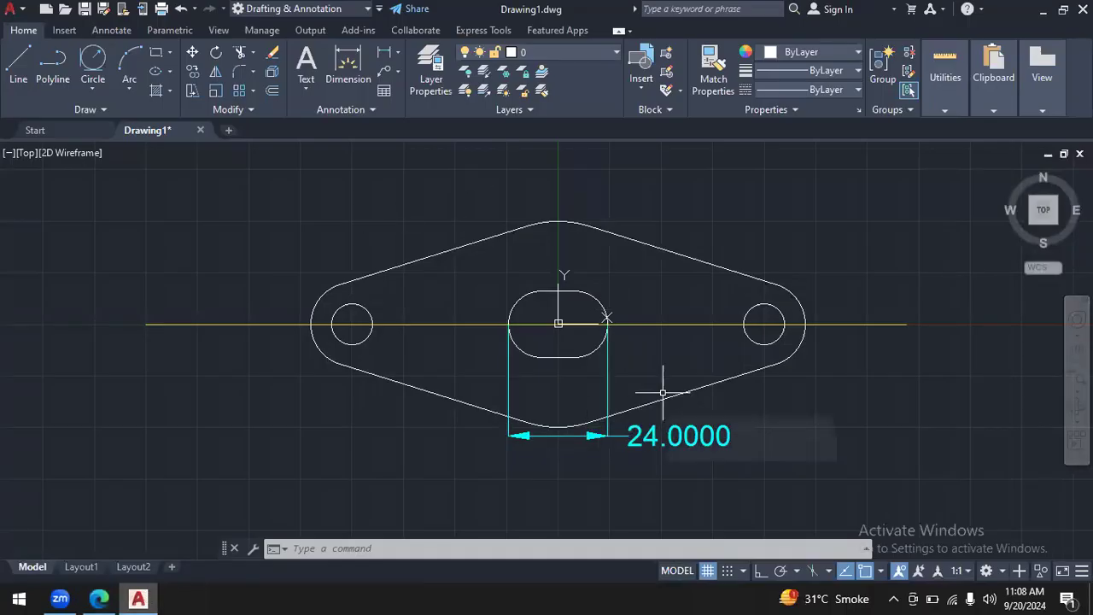
pyautogui.click(436, 322)
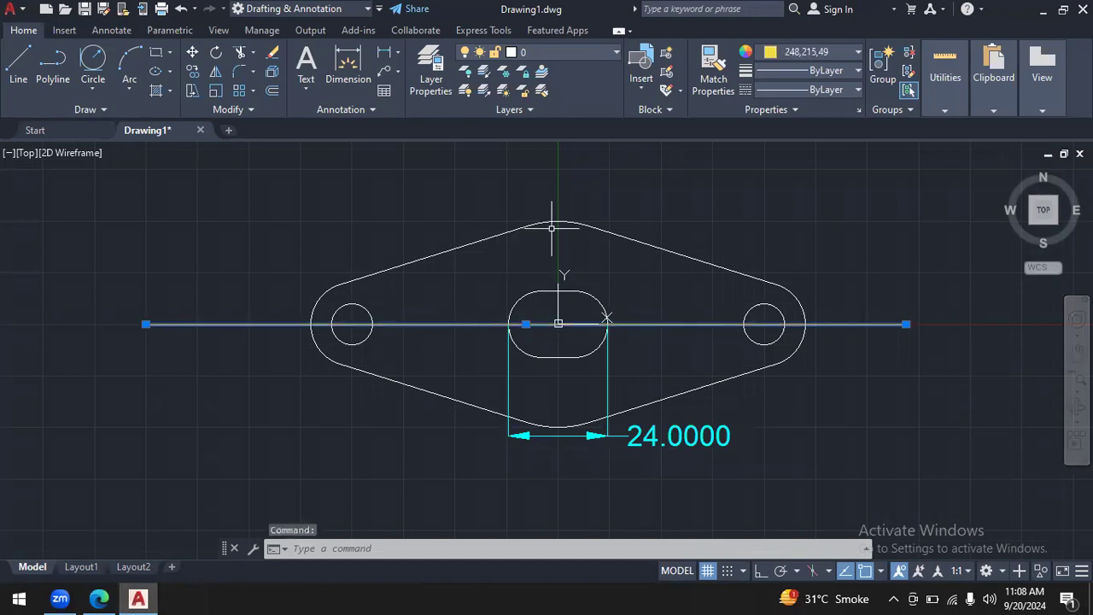
pyautogui.press('Escape')
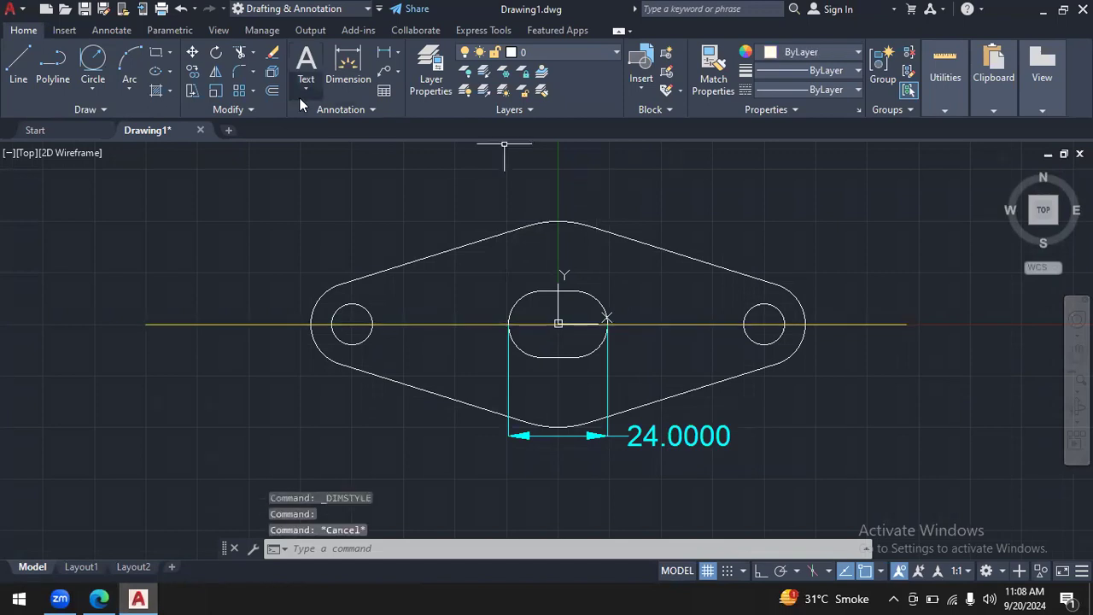
# - Modify the Standard dimension style to use an arrow size of 4
pyautogui.click(353, 107)
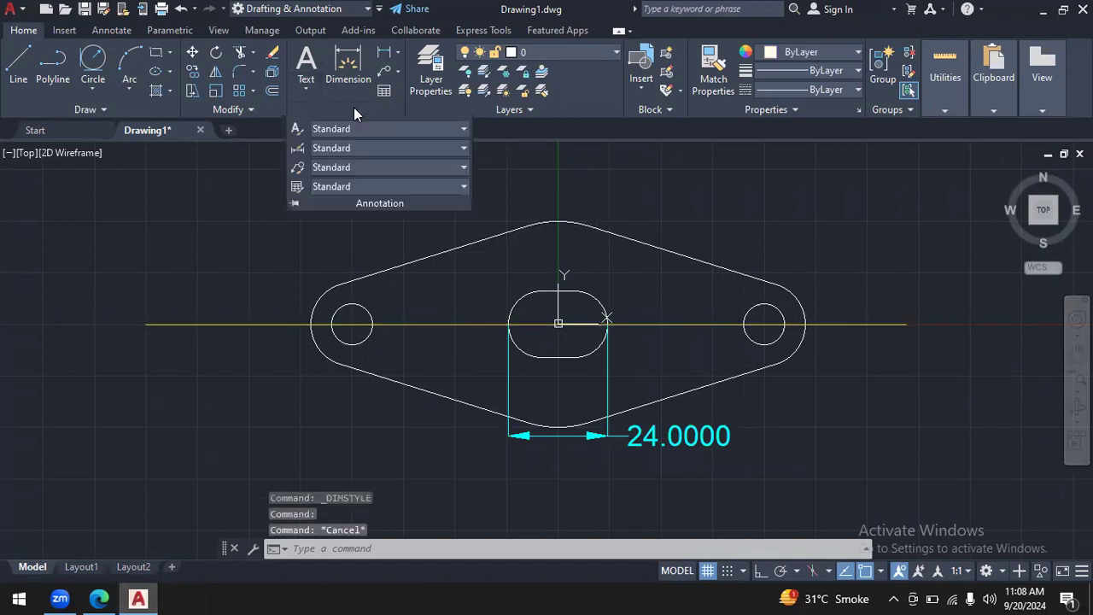
pyautogui.click(335, 148)
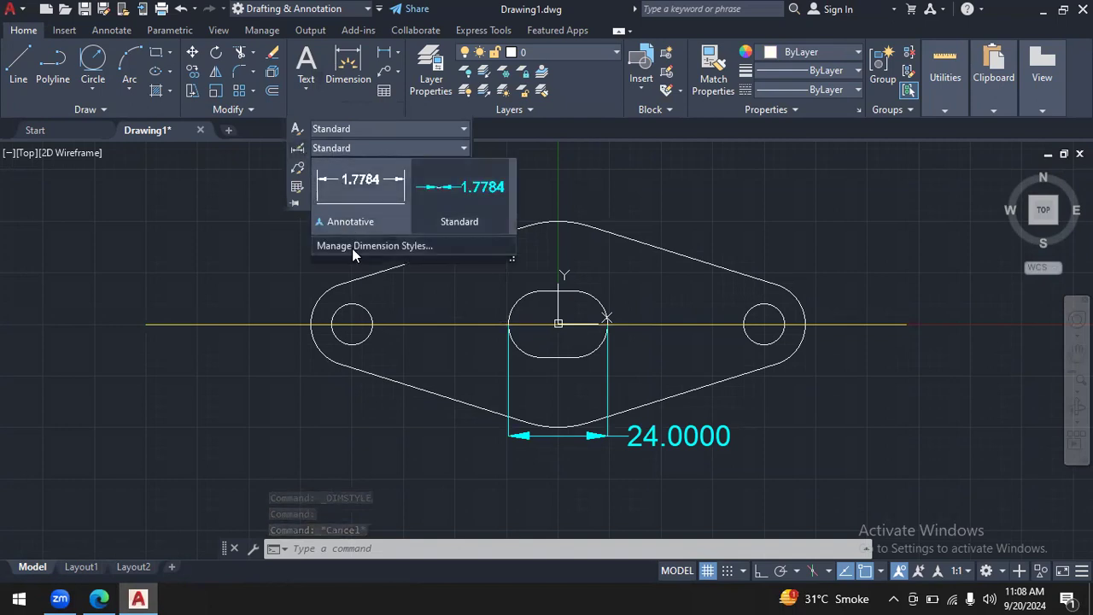
pyautogui.click(352, 246)
pyautogui.click(707, 272)
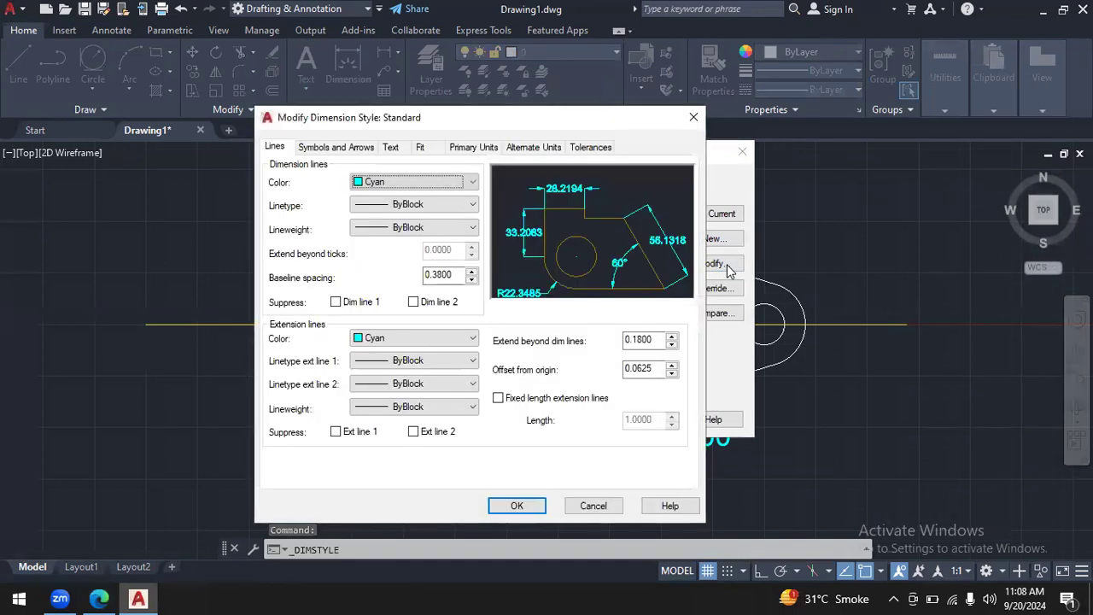
pyautogui.click(333, 146)
pyautogui.doubleClick(302, 308)
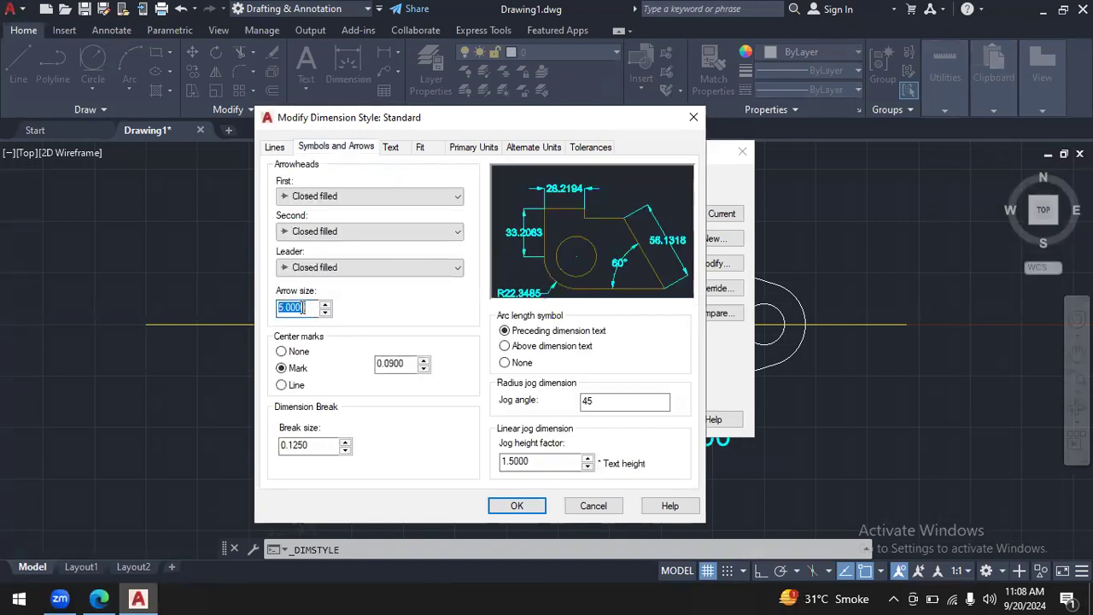
pyautogui.write('4')
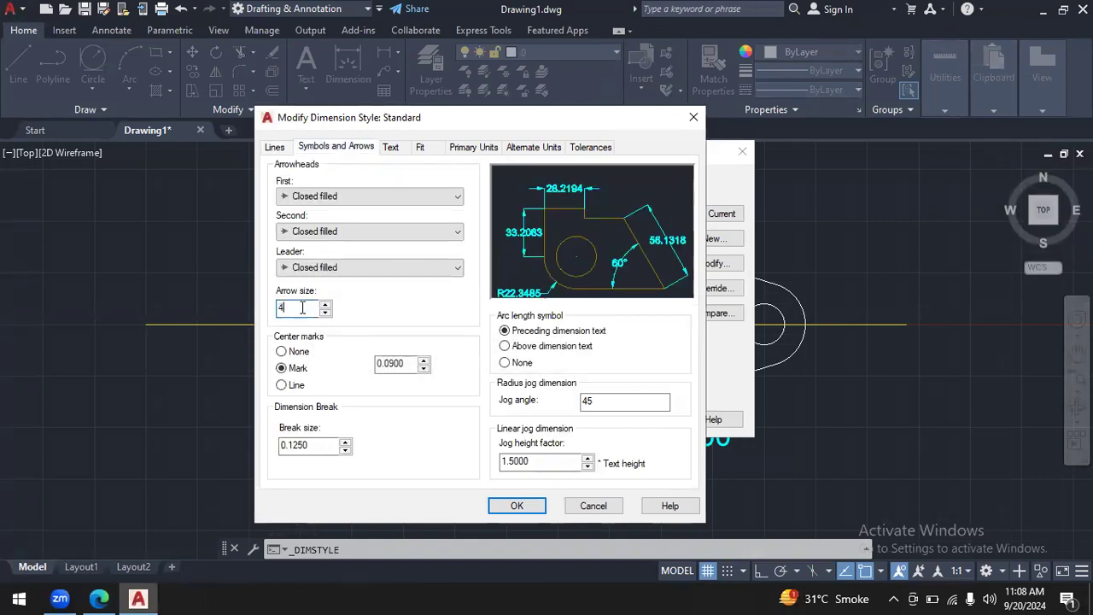
pyautogui.click(393, 147)
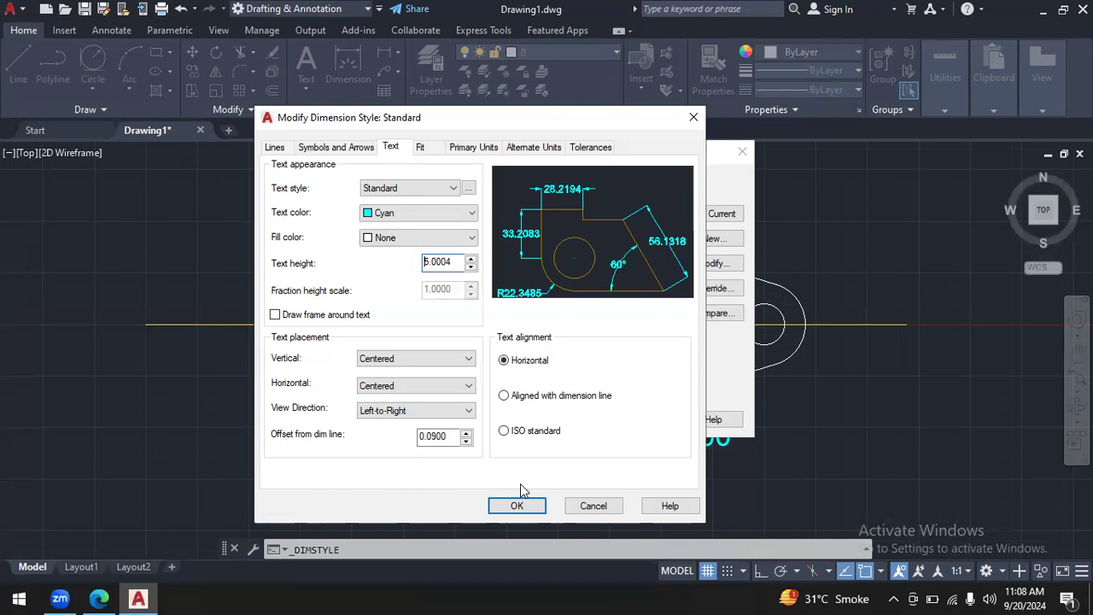
pyautogui.click(516, 506)
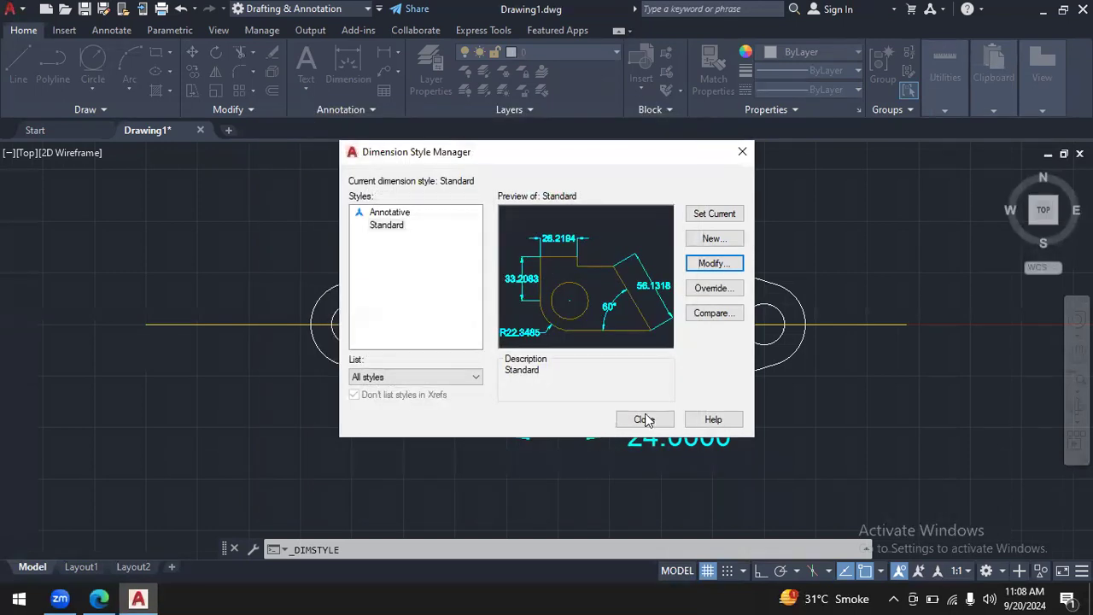
pyautogui.click(645, 420)
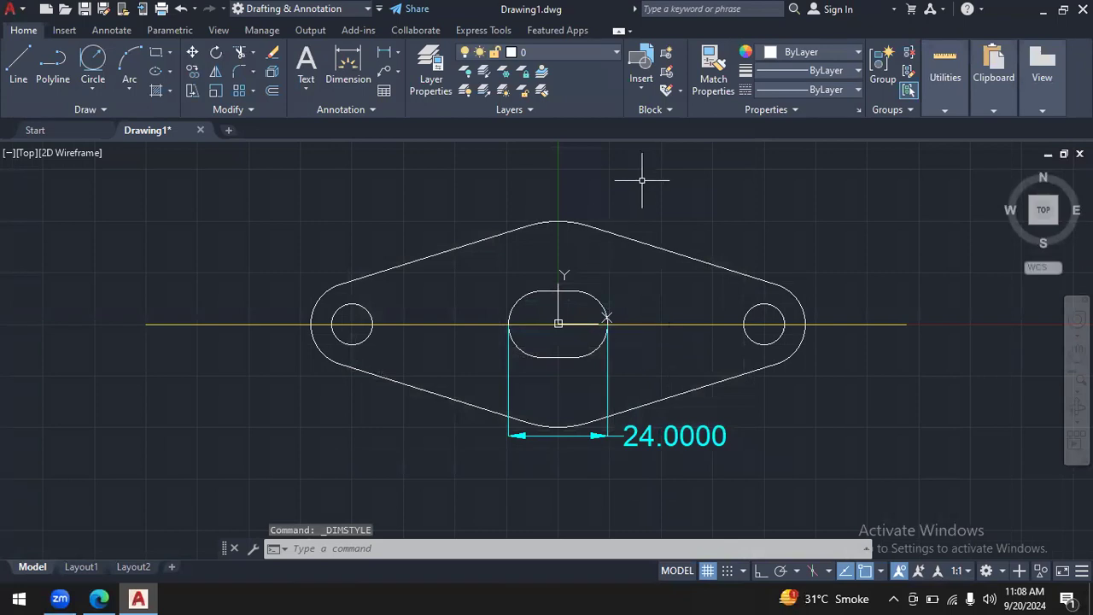
# - Check the flange drawing in autocad.pdf, return to AutoCAD, and add a diameter dimension to the left hole, placed below-left outside the outline
pyautogui.click(100, 598)
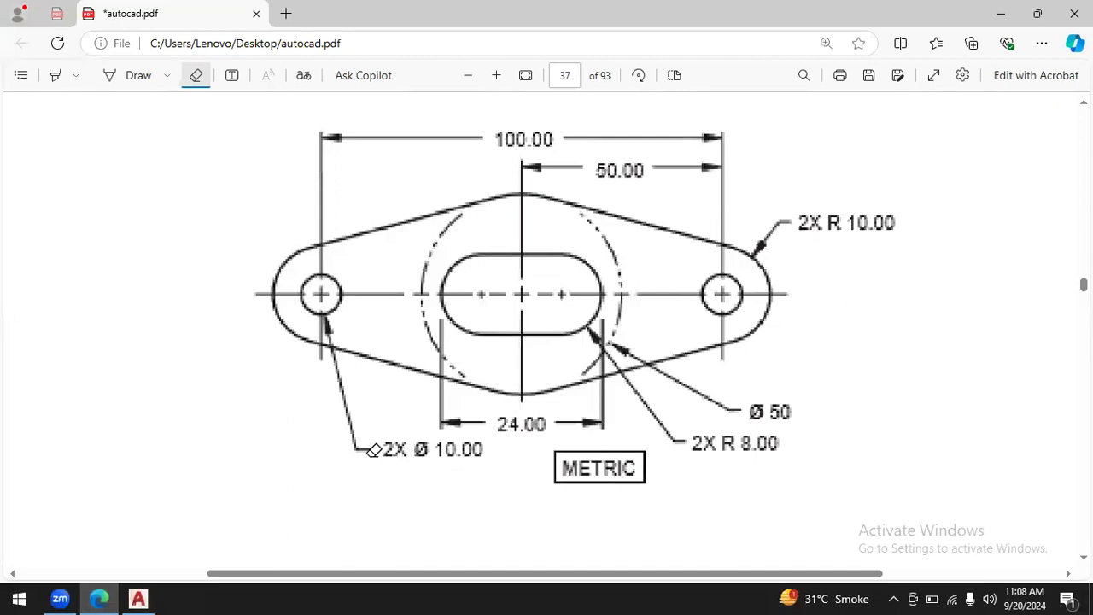
pyautogui.click(138, 598)
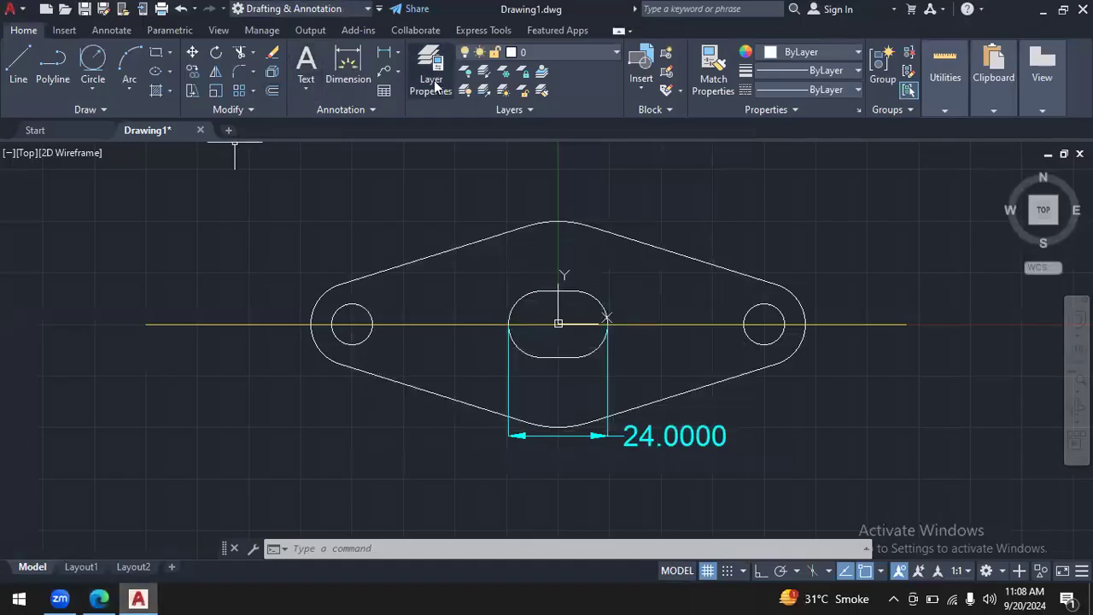
pyautogui.click(397, 53)
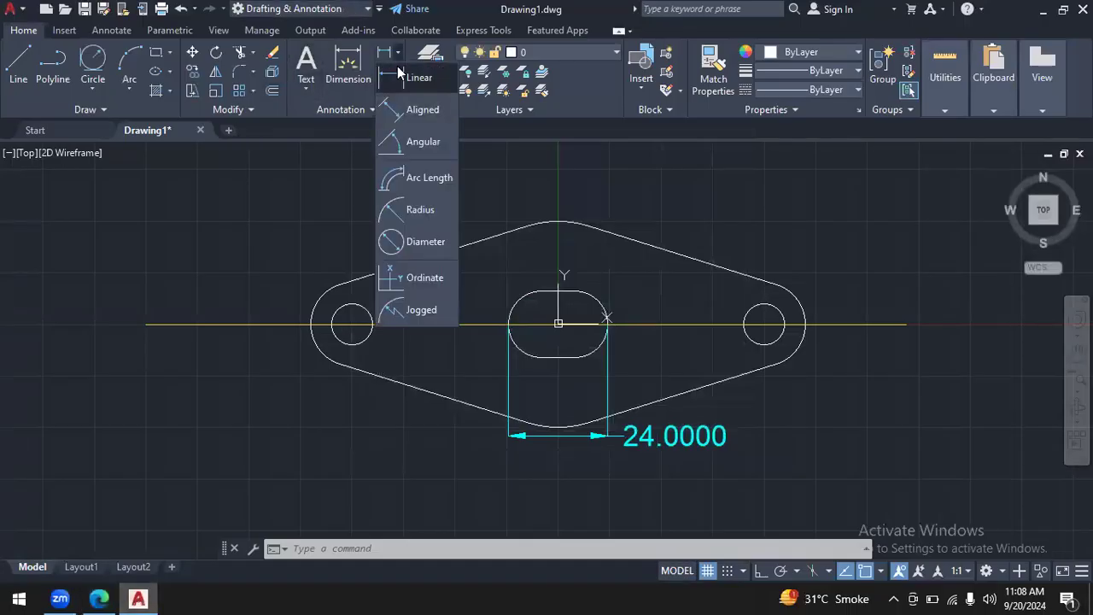
pyautogui.click(409, 242)
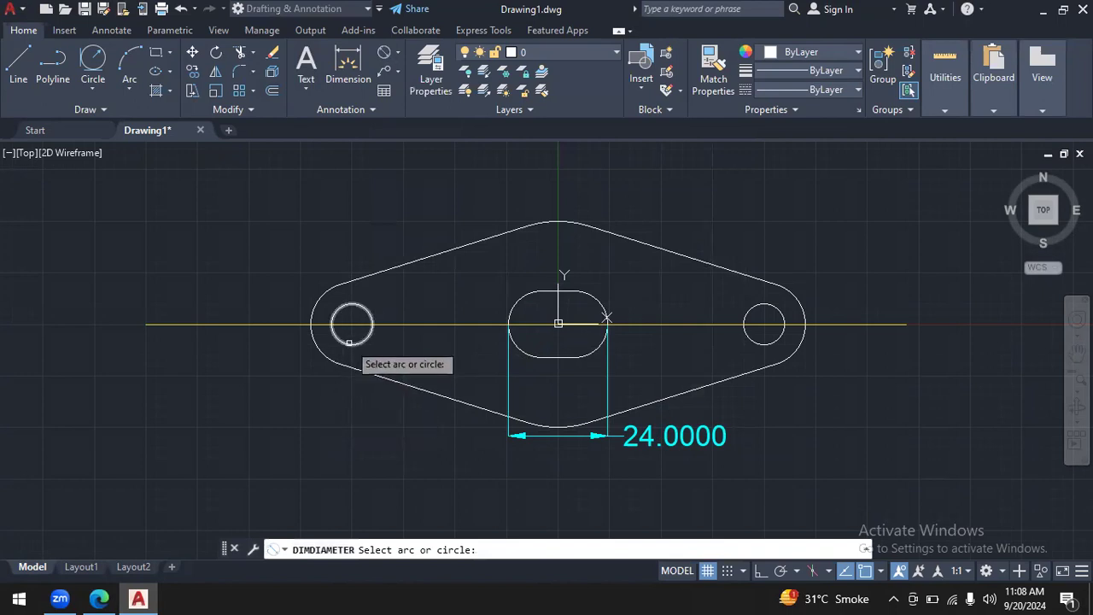
pyautogui.click(348, 342)
pyautogui.click(311, 418)
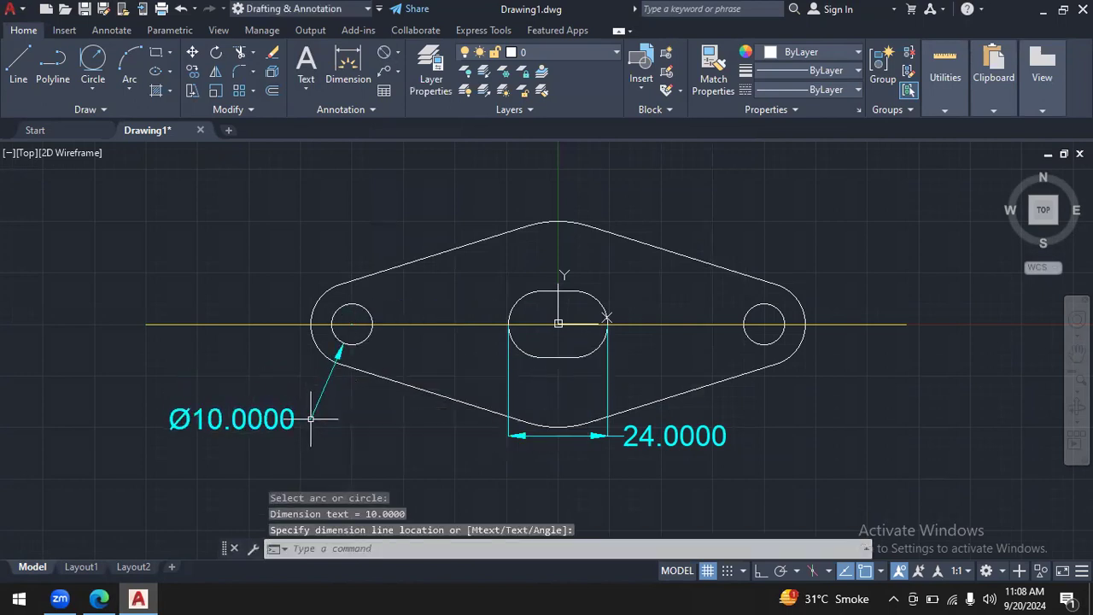
# - Add a radius dimension to the flange's right end arc, placed above-right outside the outline
pyautogui.click(394, 57)
pyautogui.click(412, 214)
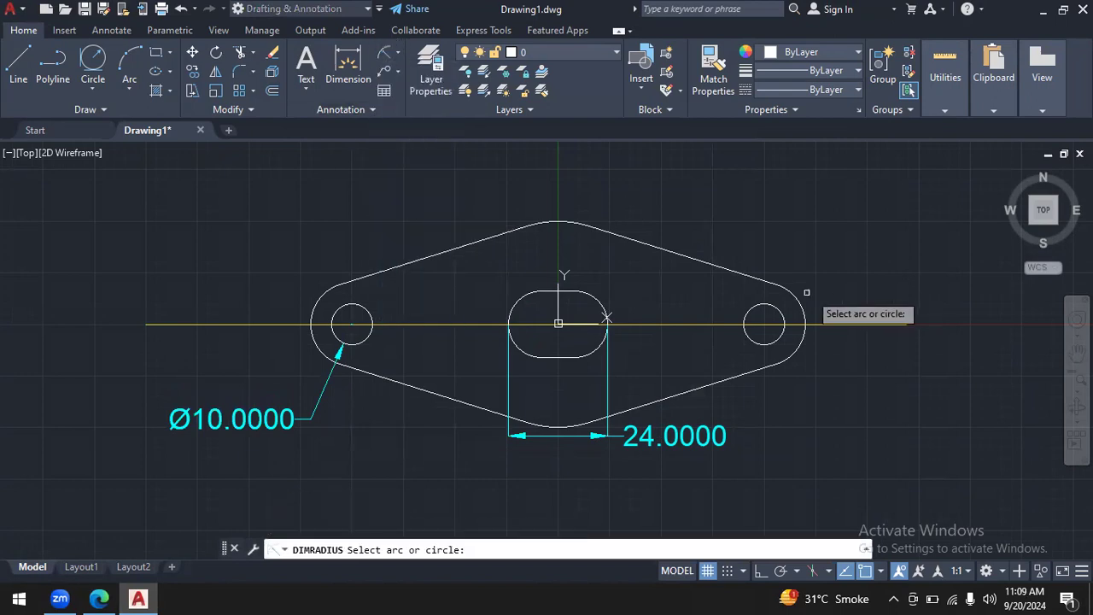
pyautogui.click(797, 303)
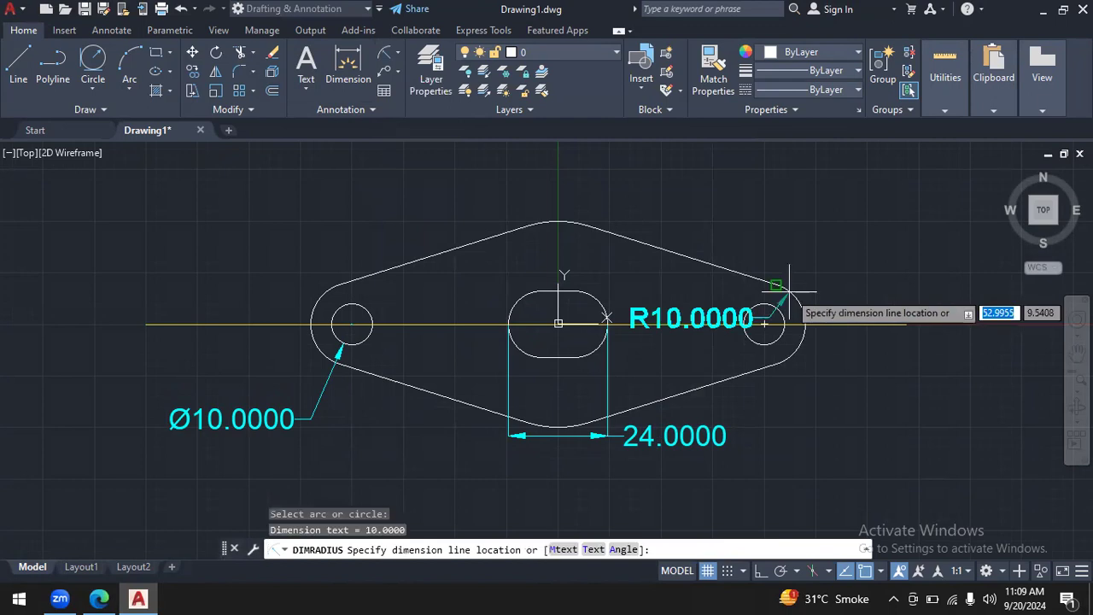
pyautogui.click(827, 248)
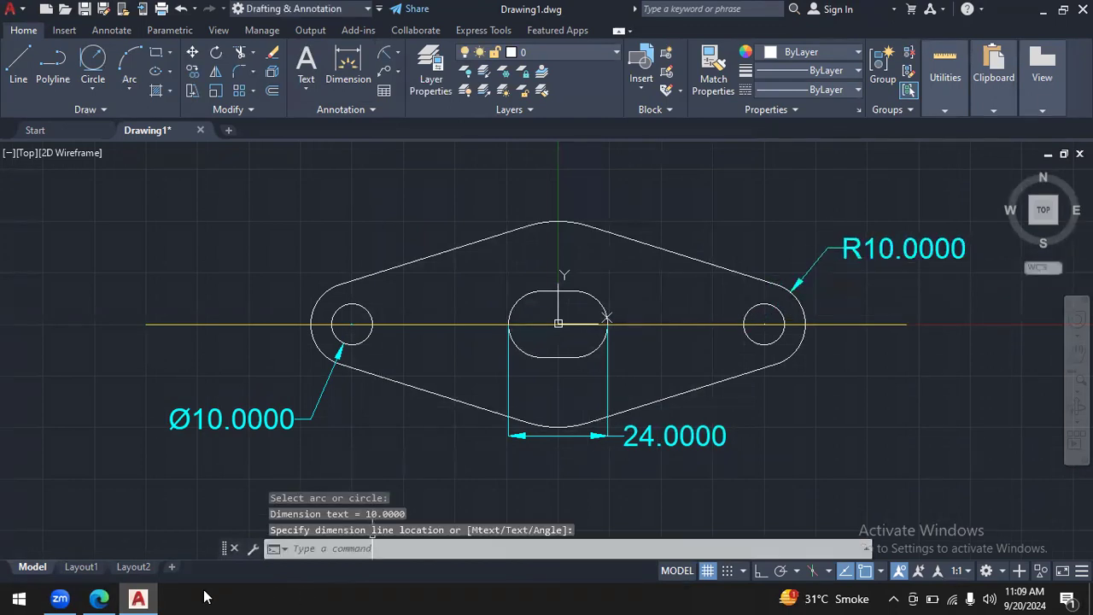
# - Check autocad.pdf again, return to AutoCAD, and add a diameter dimension to the flange's upper central arc, with its text above-left of the arc
pyautogui.click(100, 599)
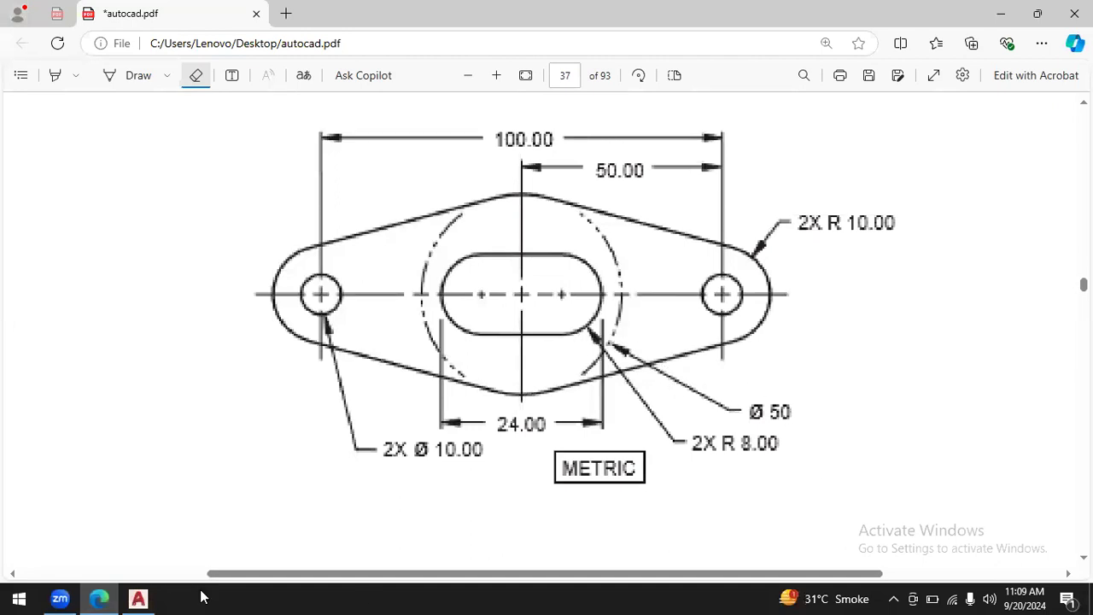
pyautogui.click(138, 599)
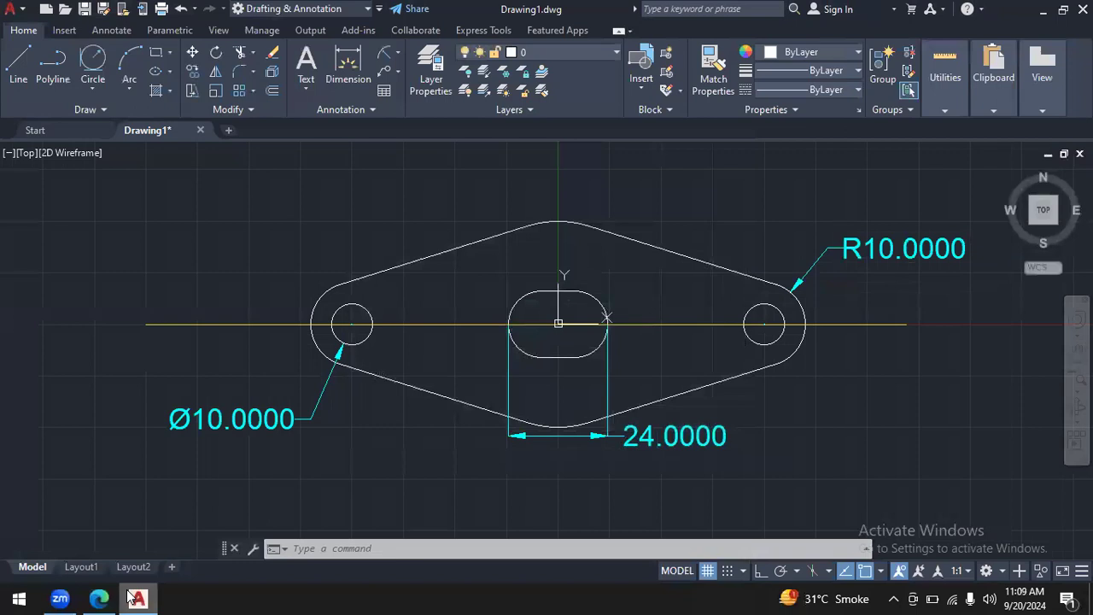
pyautogui.click(397, 51)
pyautogui.click(402, 240)
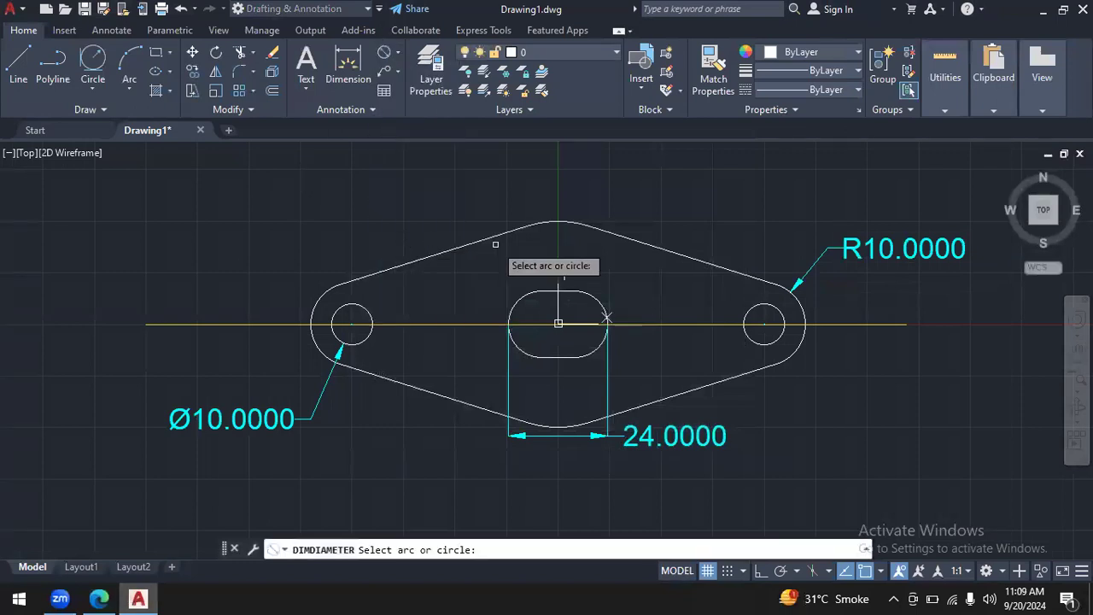
pyautogui.click(557, 224)
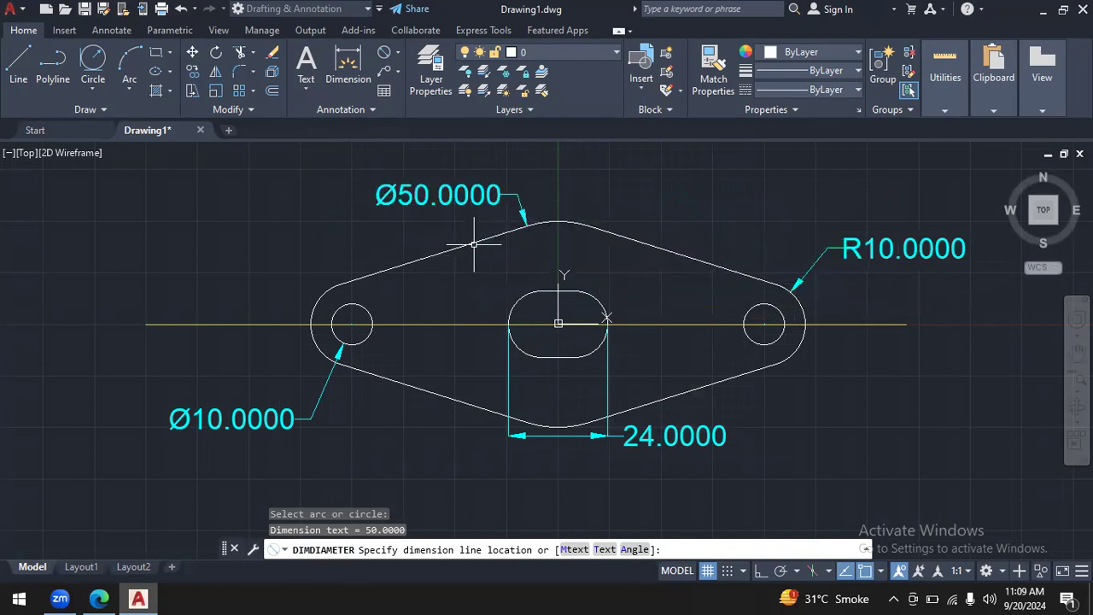
pyautogui.click(474, 244)
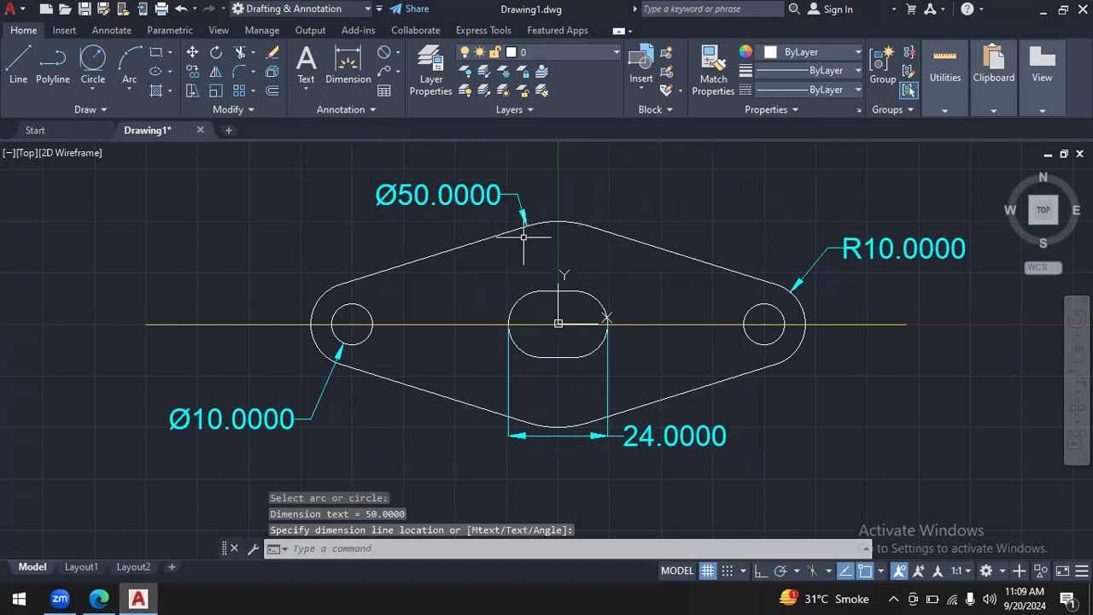
# - Consulting autocad.pdf, add a horizontal linear dimension from the flange's centre to the right hole's centre, placed below the slot-length dimension
pyautogui.click(116, 598)
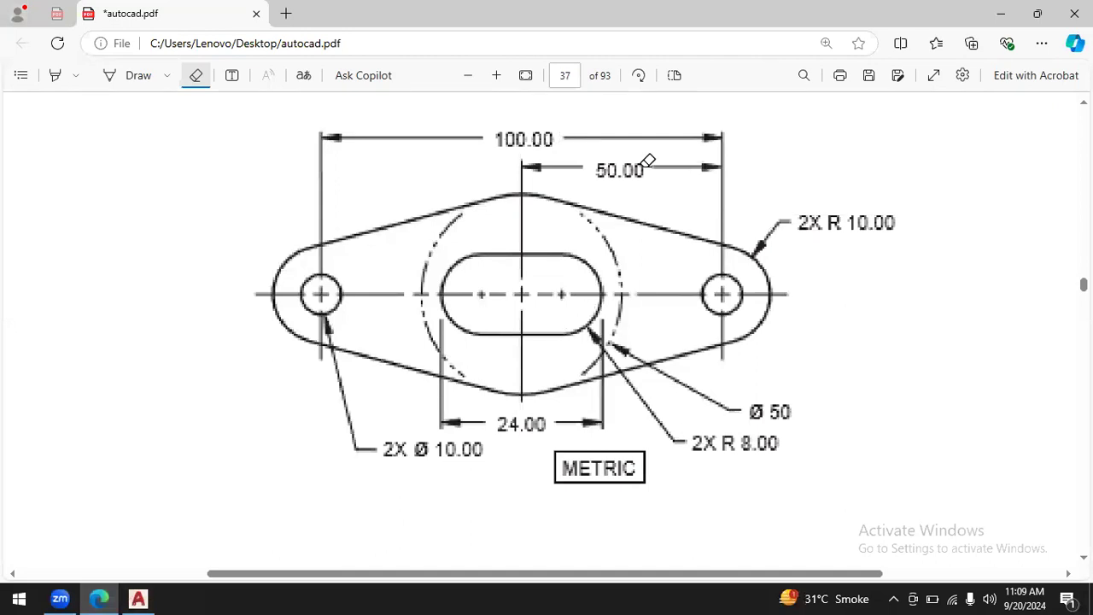
pyautogui.click(146, 597)
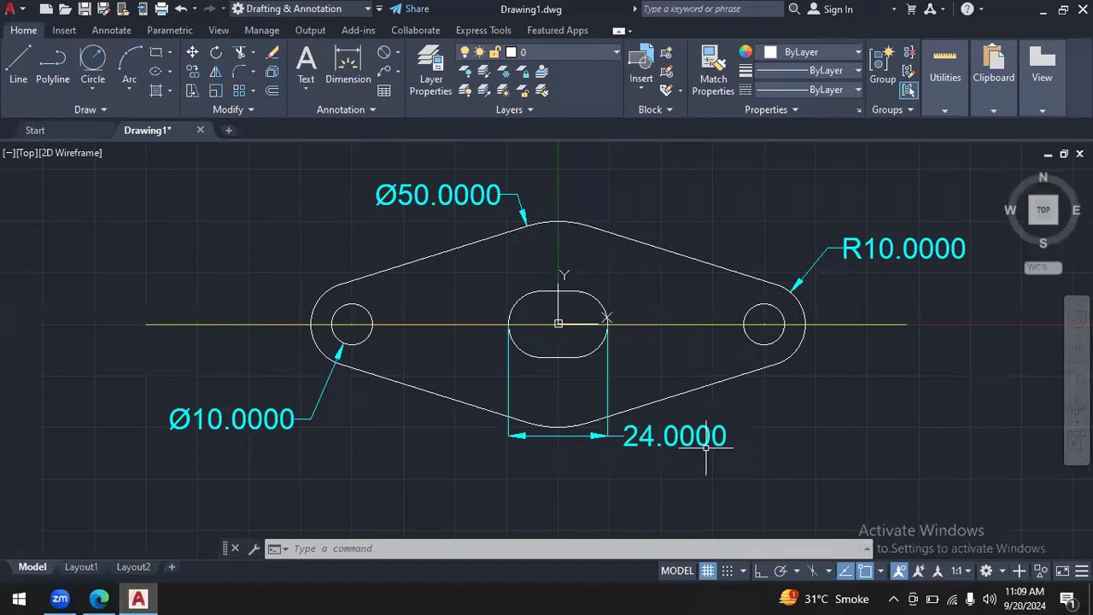
pyautogui.click(396, 52)
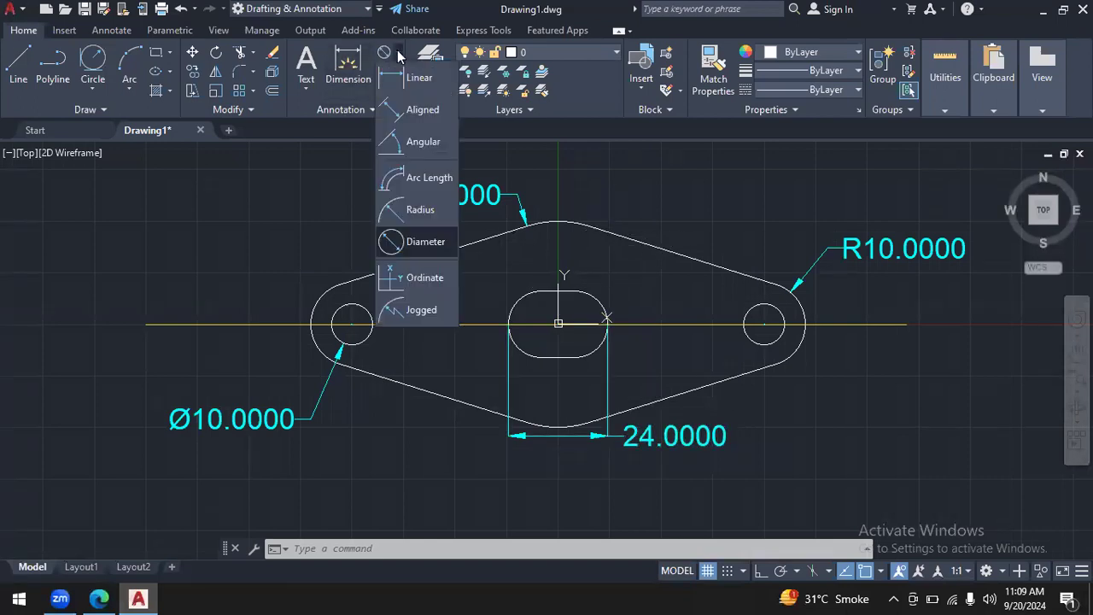
pyautogui.click(418, 78)
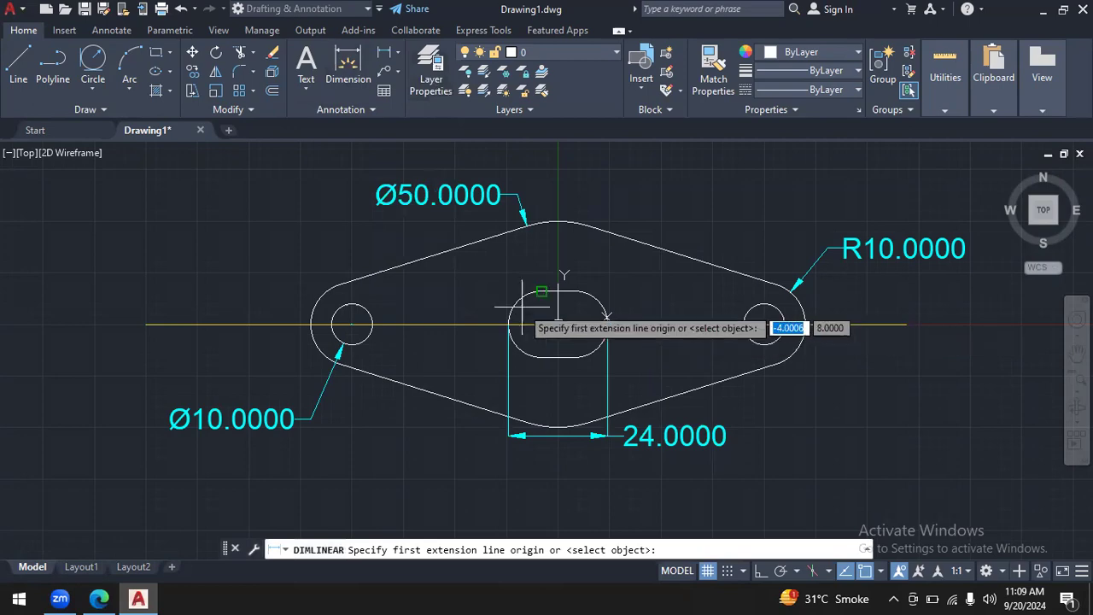
pyautogui.click(101, 598)
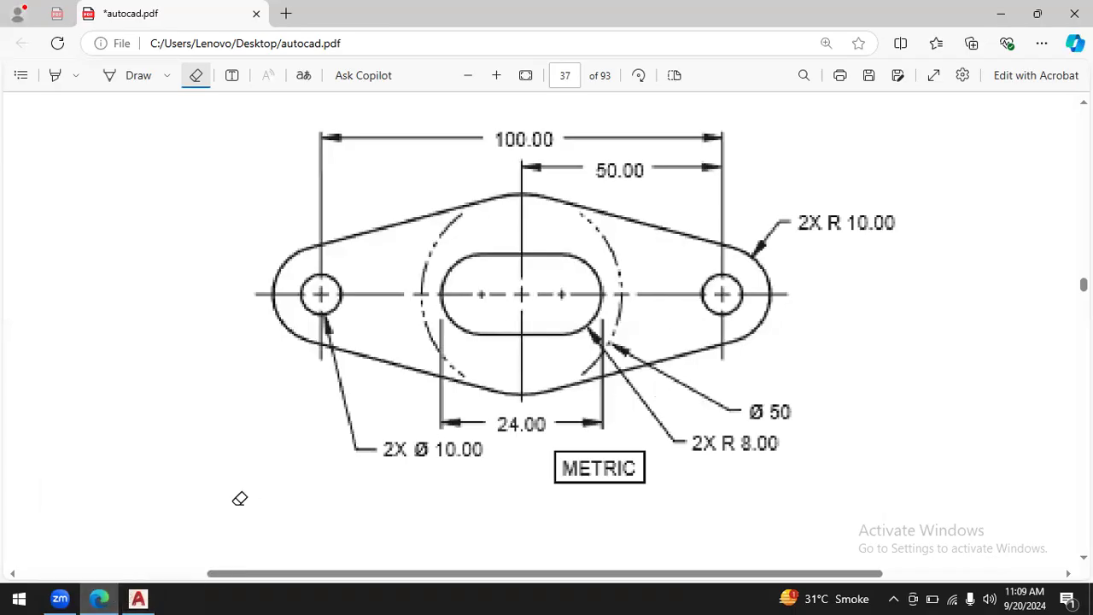
pyautogui.click(138, 598)
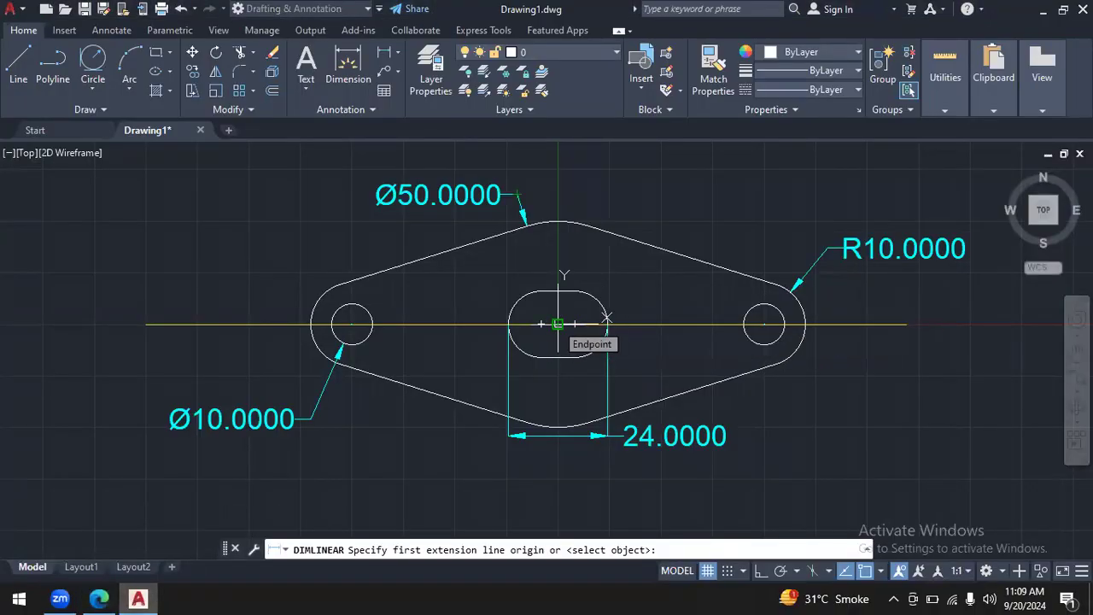
pyautogui.click(558, 324)
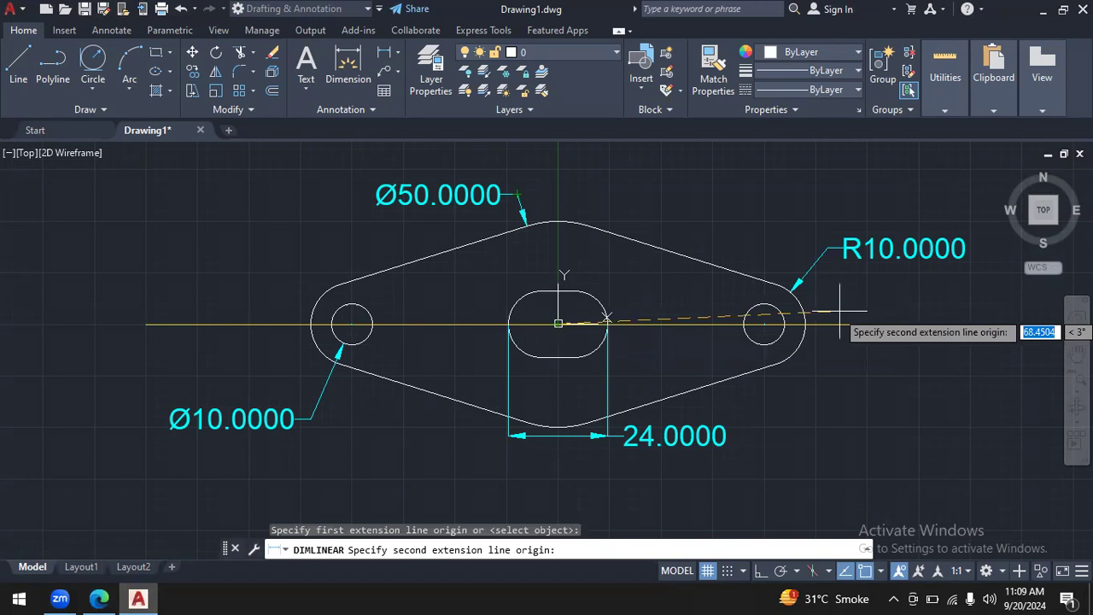
pyautogui.click(764, 323)
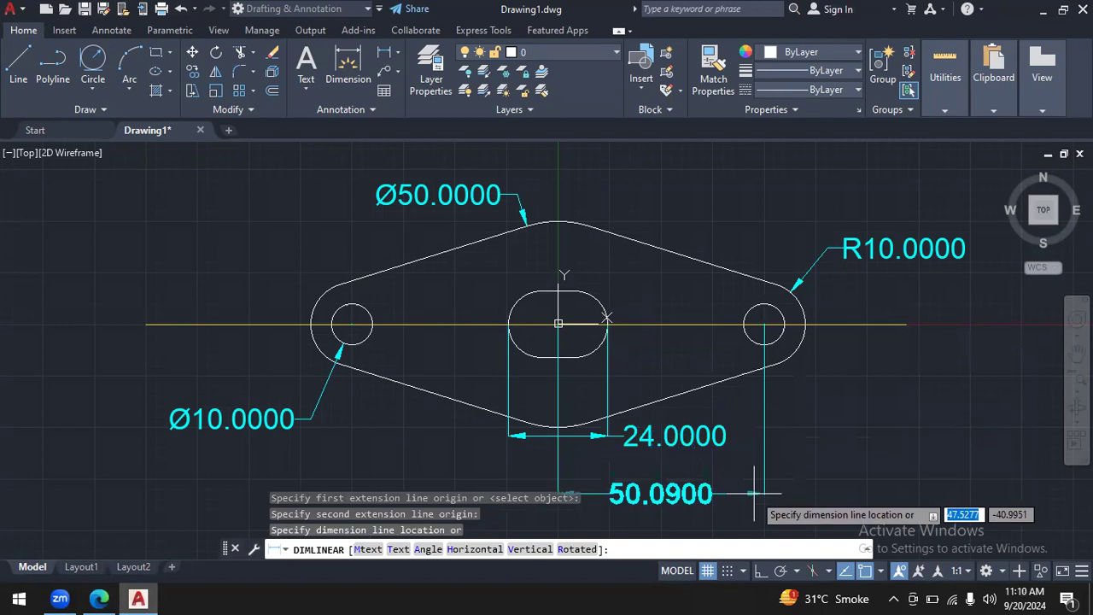
pyautogui.click(754, 492)
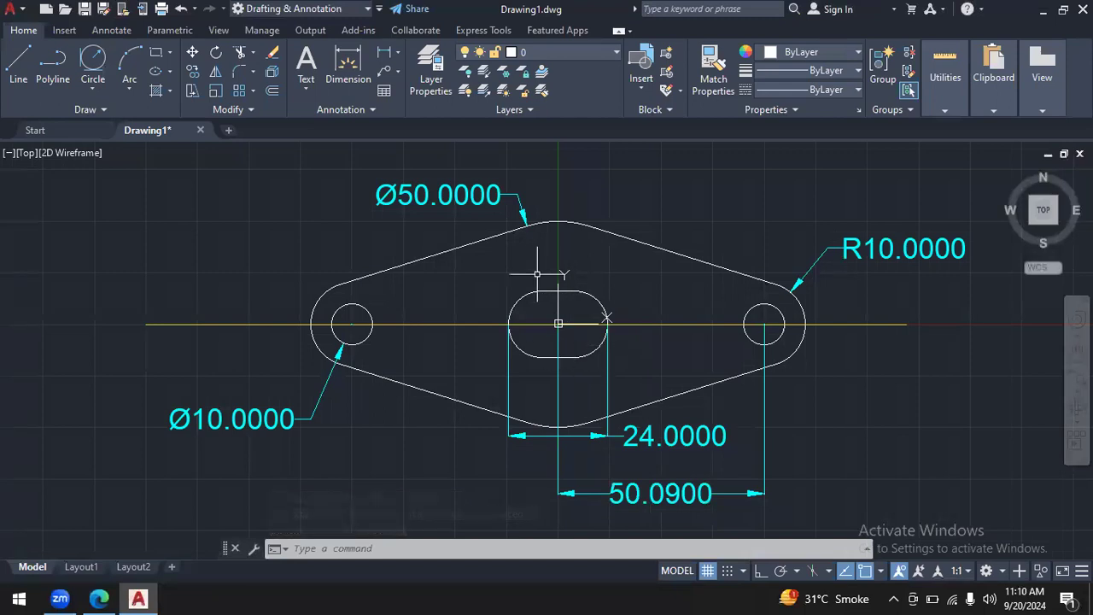
# - Start another linear dimension on the flange
pyautogui.click(393, 53)
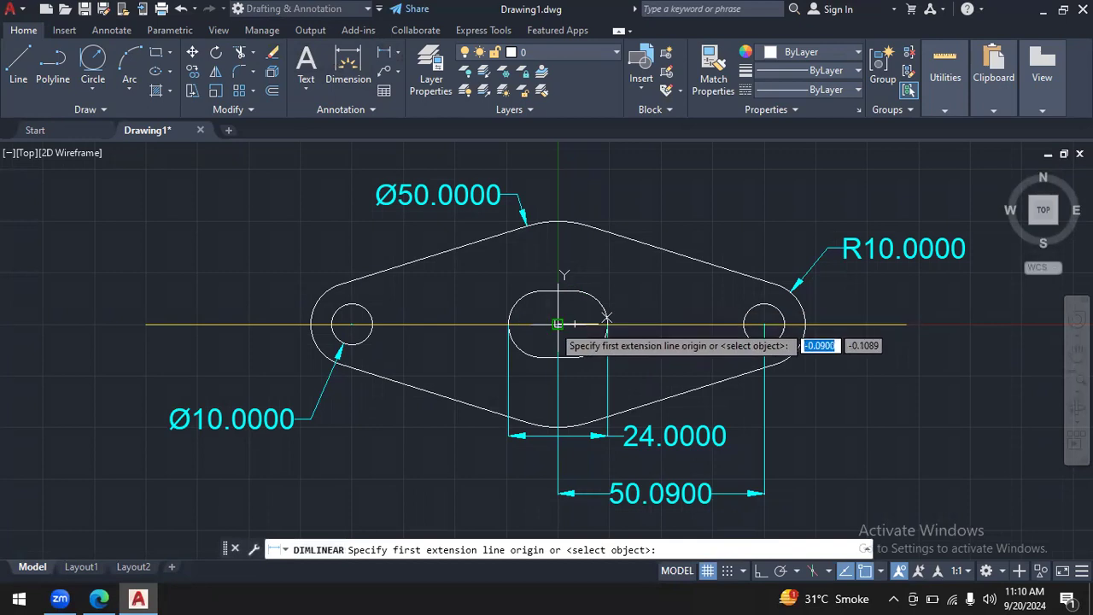
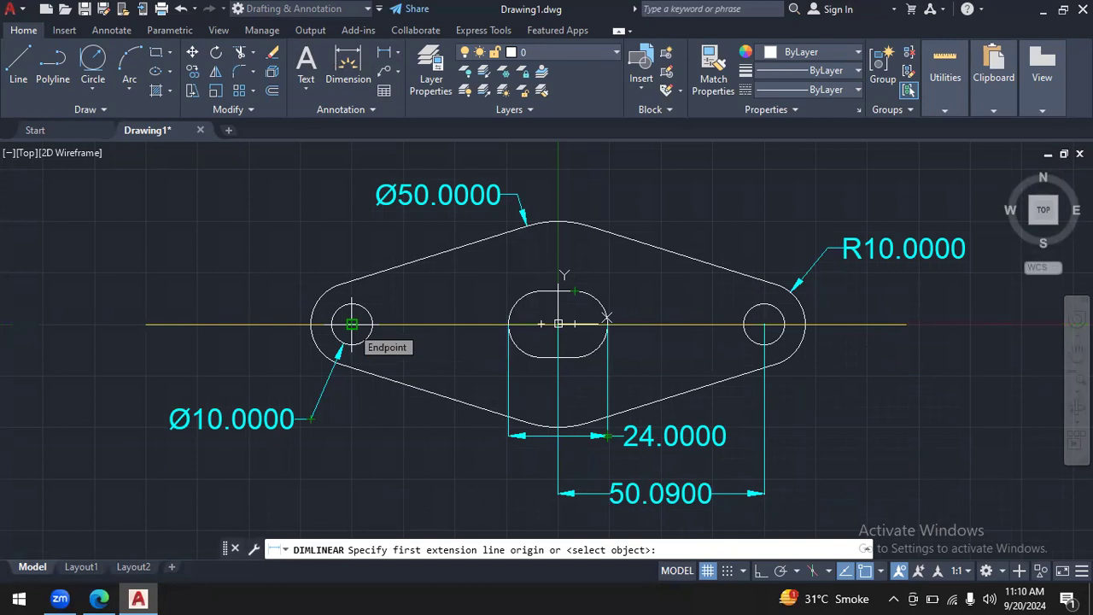
pyautogui.click(352, 324)
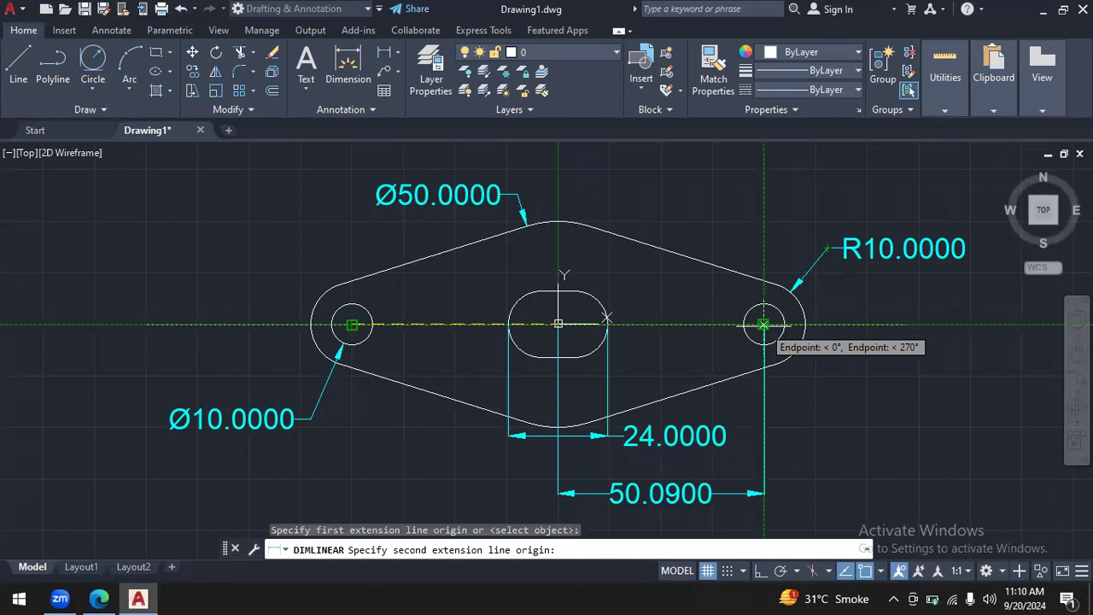
pyautogui.click(762, 324)
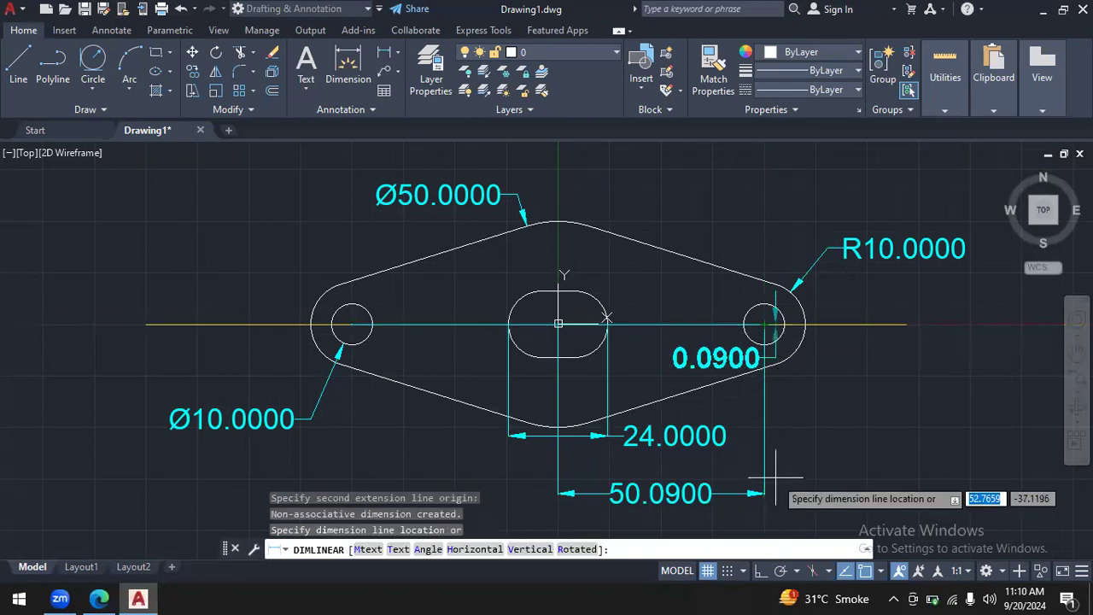
pyautogui.press('Escape')
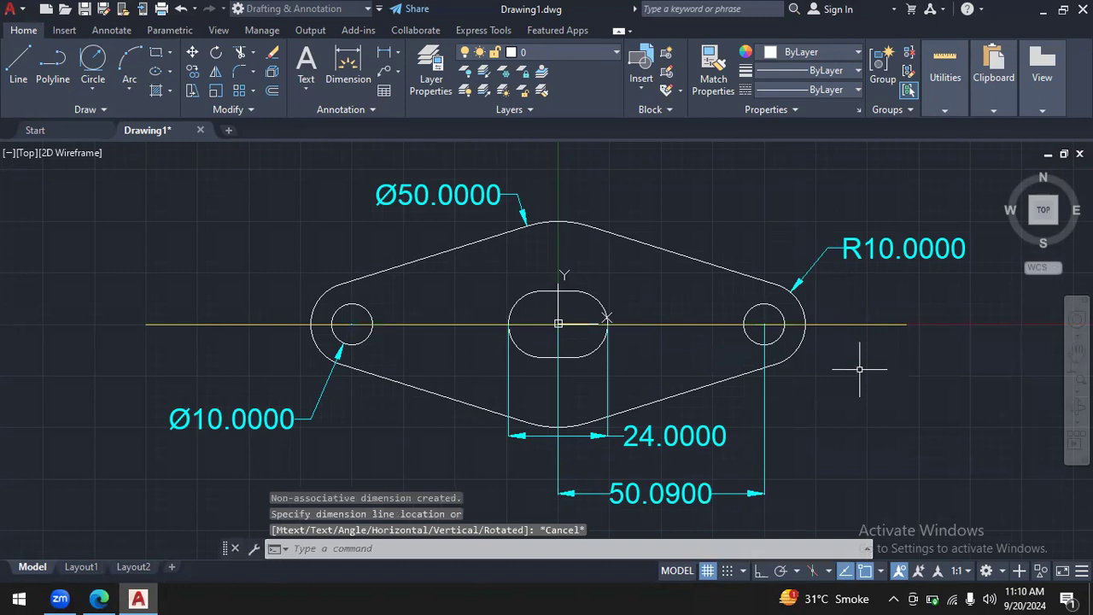
# - Add a horizontal linear dimension between the left and right holes' centres, placed below the centre-to-right-hole dimension
pyautogui.click(384, 54)
pyautogui.click(351, 324)
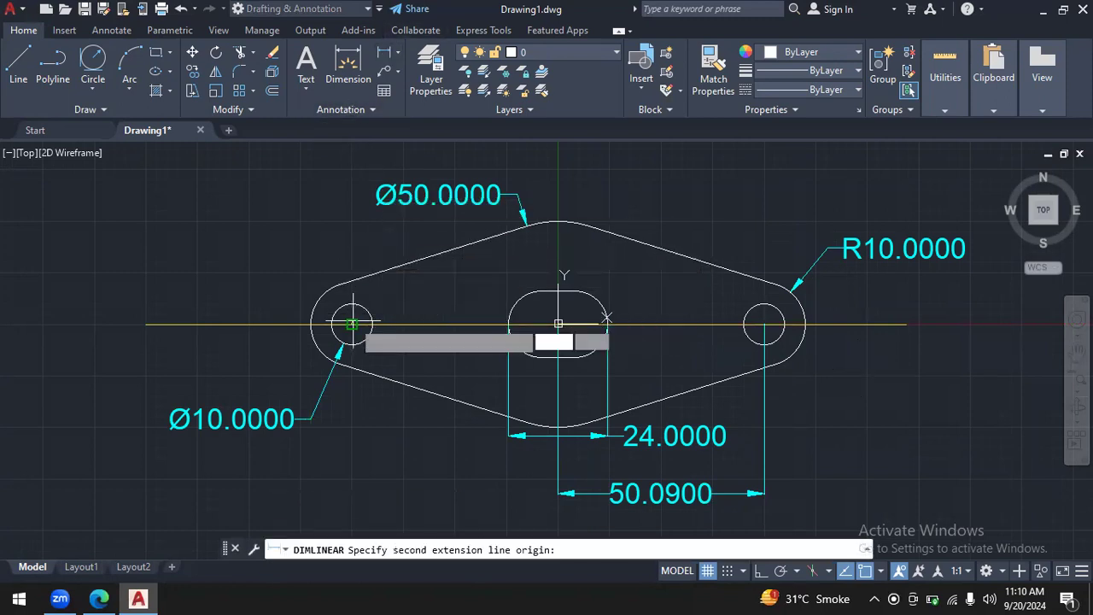
pyautogui.click(764, 323)
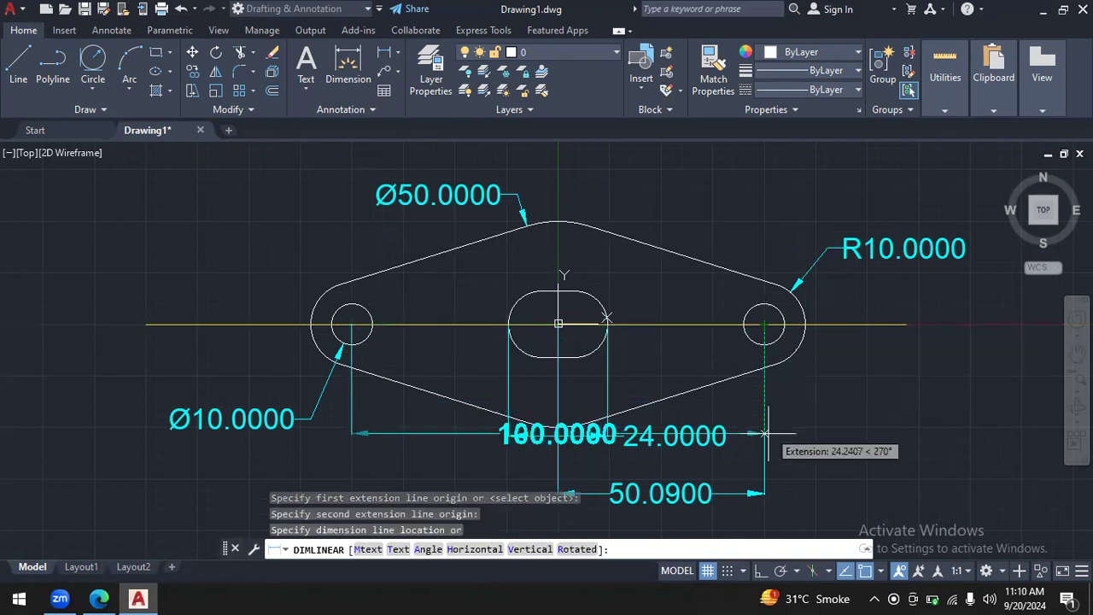
pyautogui.click(774, 520)
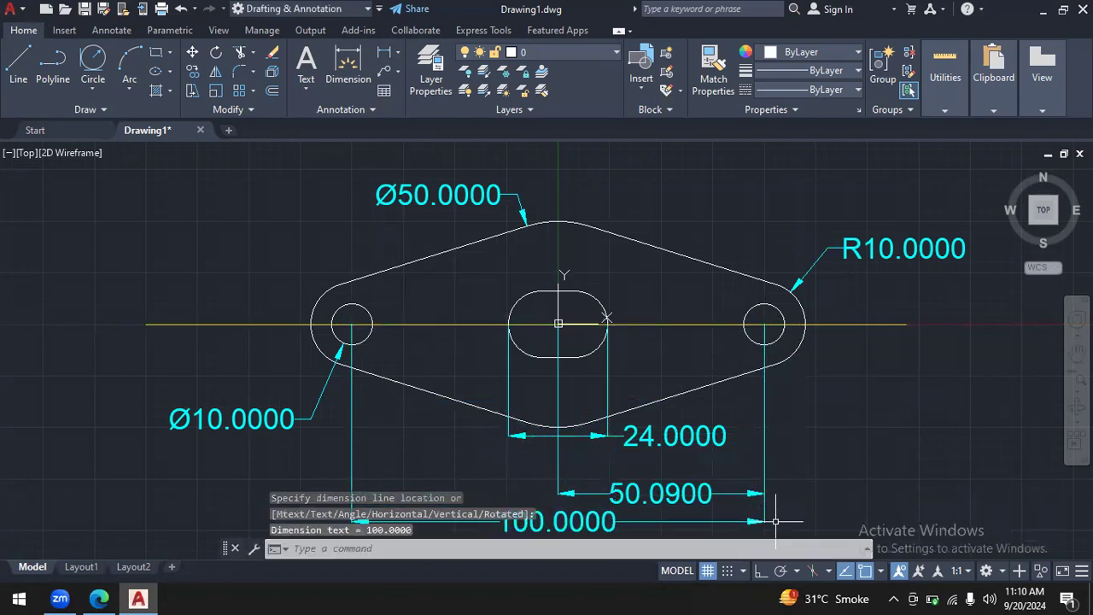
pyautogui.press('Escape')
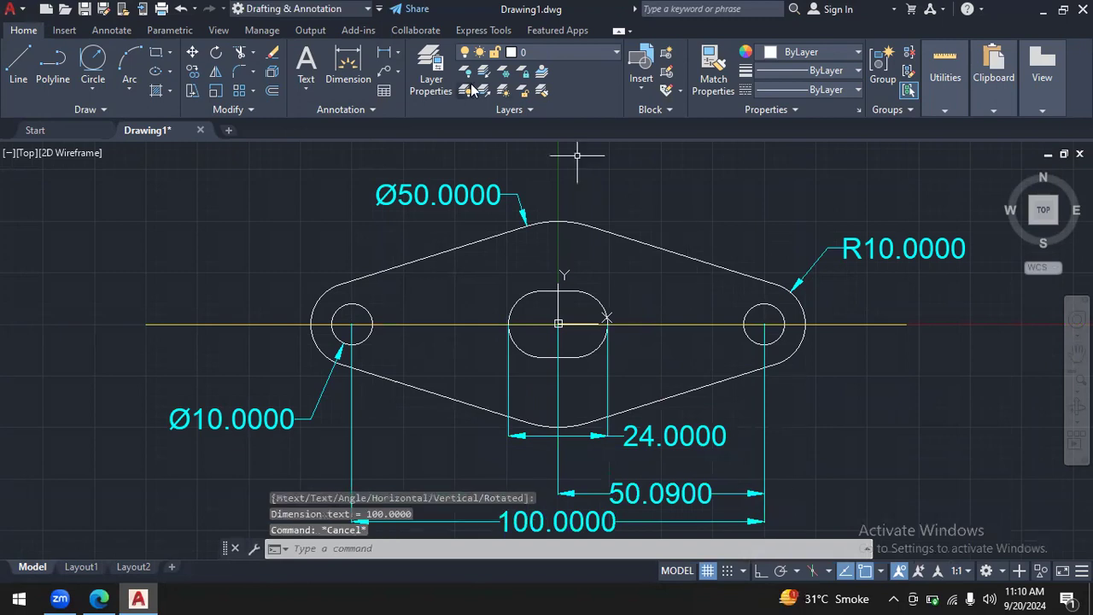
# - Add a radius dimension to the slot's right end arc, with its text above-right outside the flange outline
pyautogui.click(398, 53)
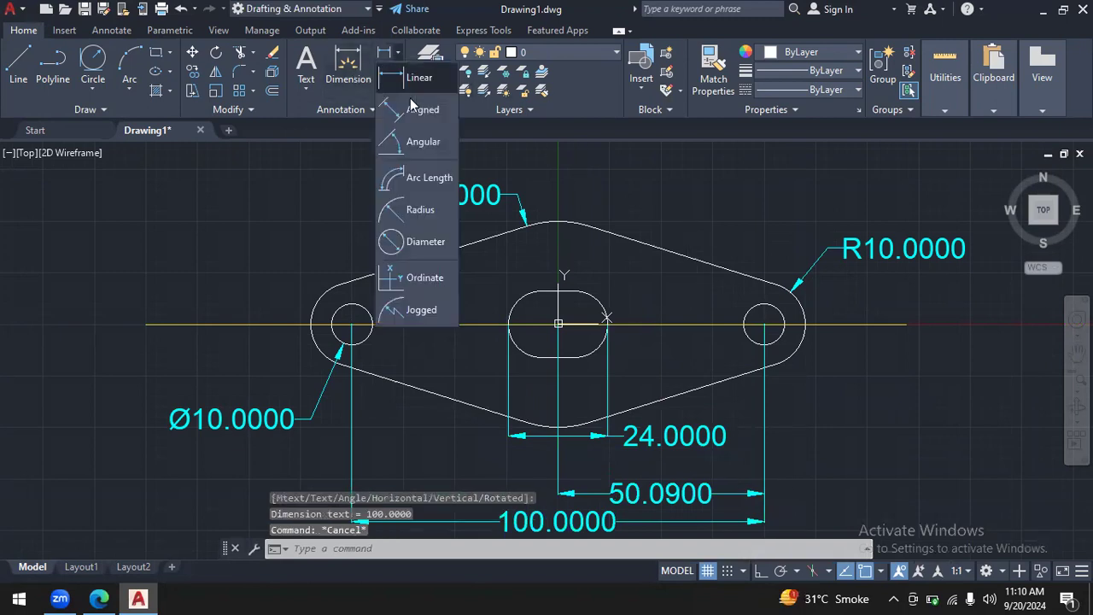
pyautogui.click(427, 212)
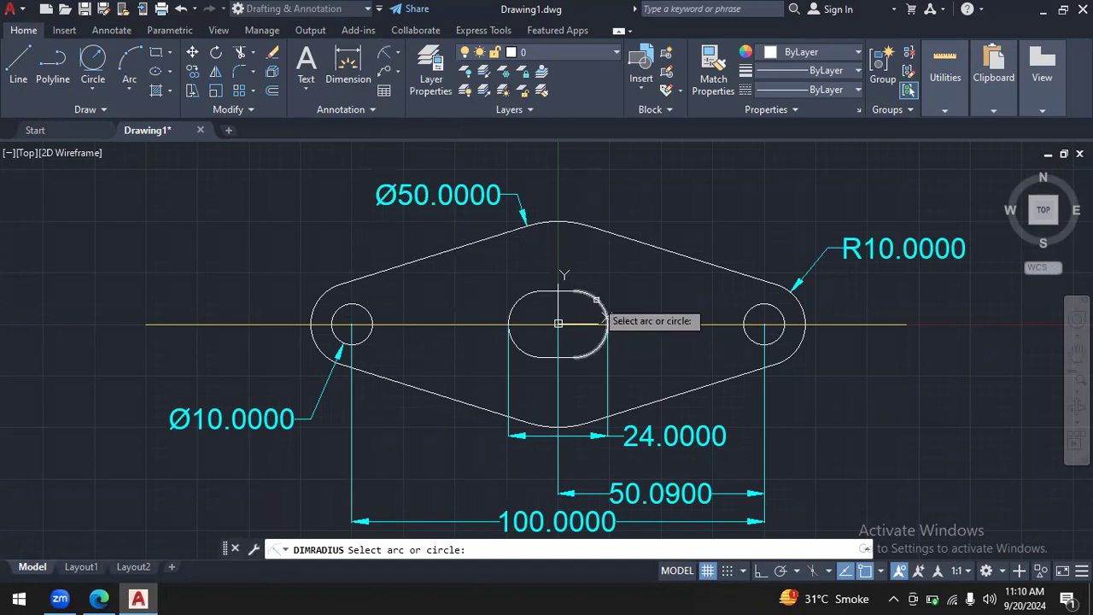
pyautogui.click(606, 321)
pyautogui.click(648, 202)
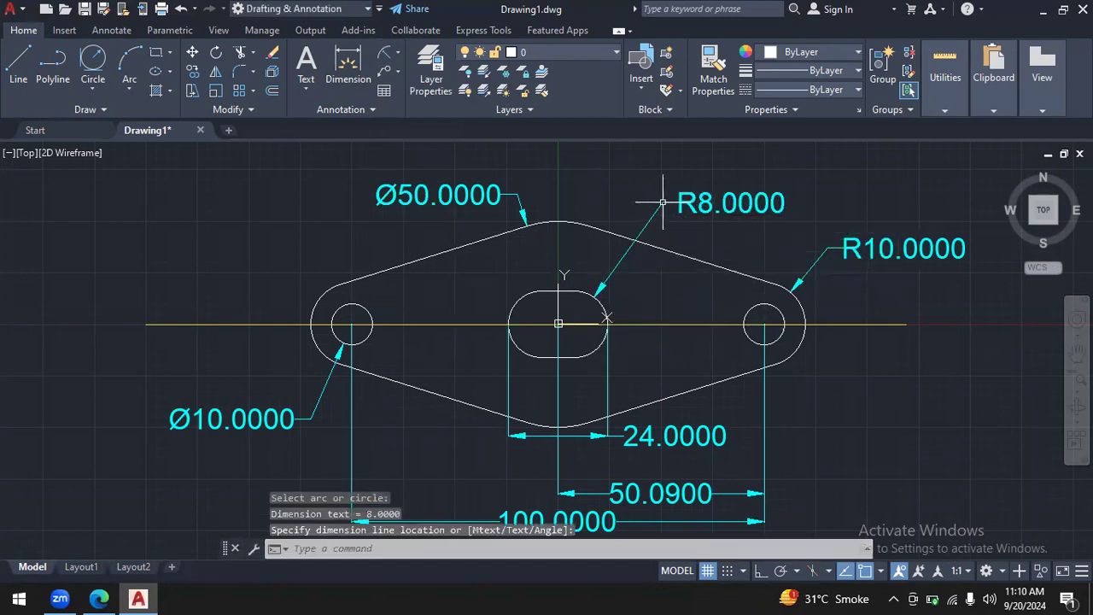